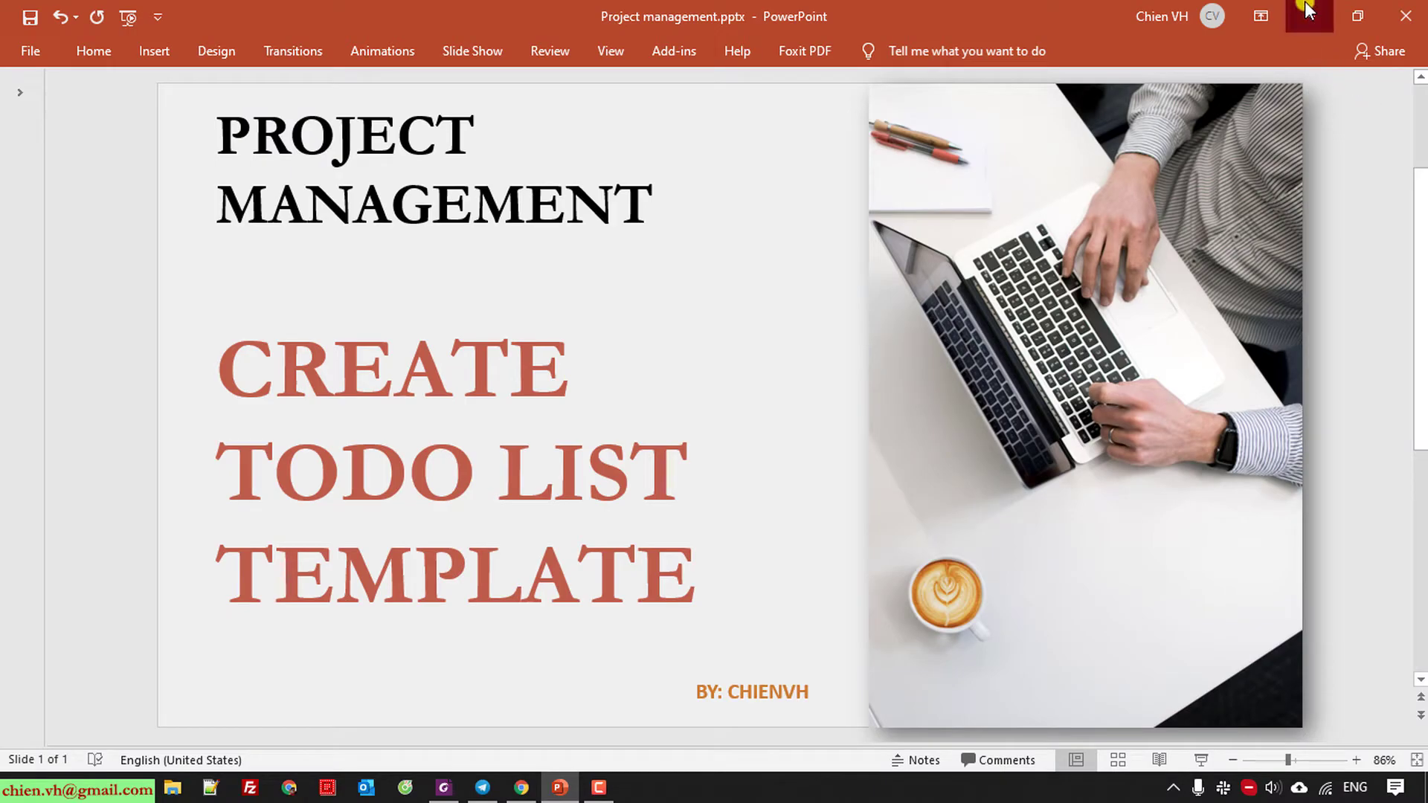
Open a blank Excel workbook and enter the TODO LIST title and 'Project: Website Development for ABC'.
{"action": "left_click", "coordinate": [1309, 10]}
{"action": "double_click", "coordinate": [117, 201]}
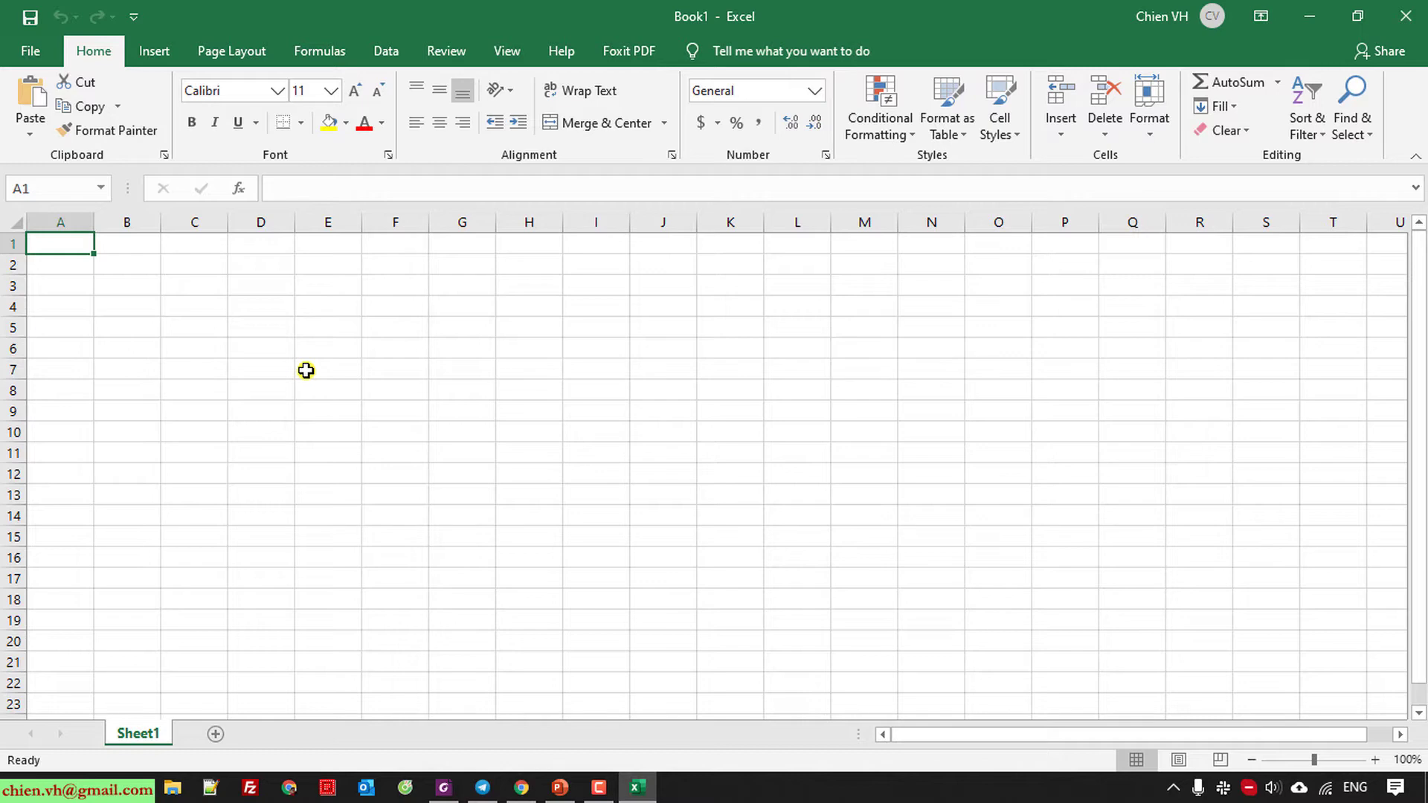
{"action": "type", "text": "TODO L"}
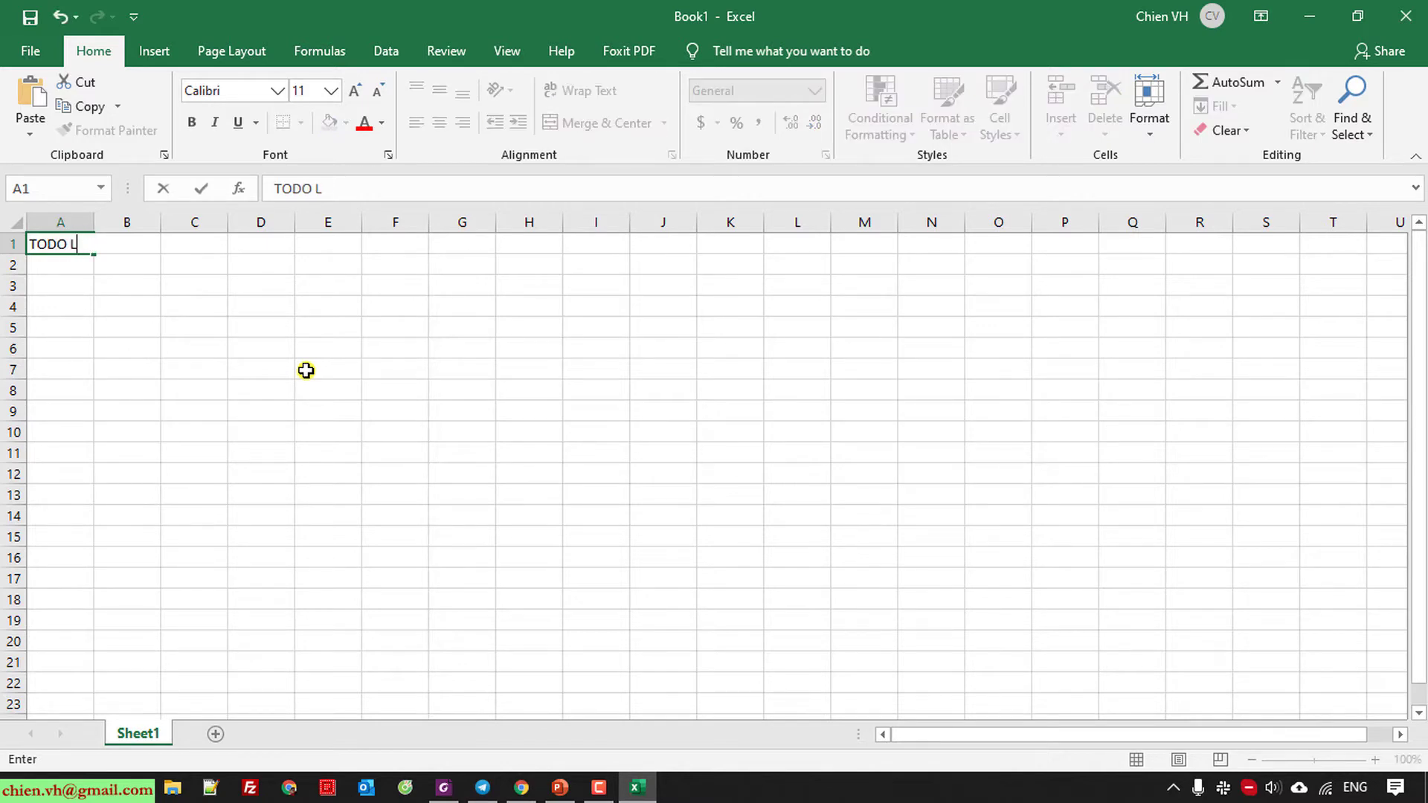
{"action": "type", "text": "isIST"}
{"action": "key", "text": "Return"}
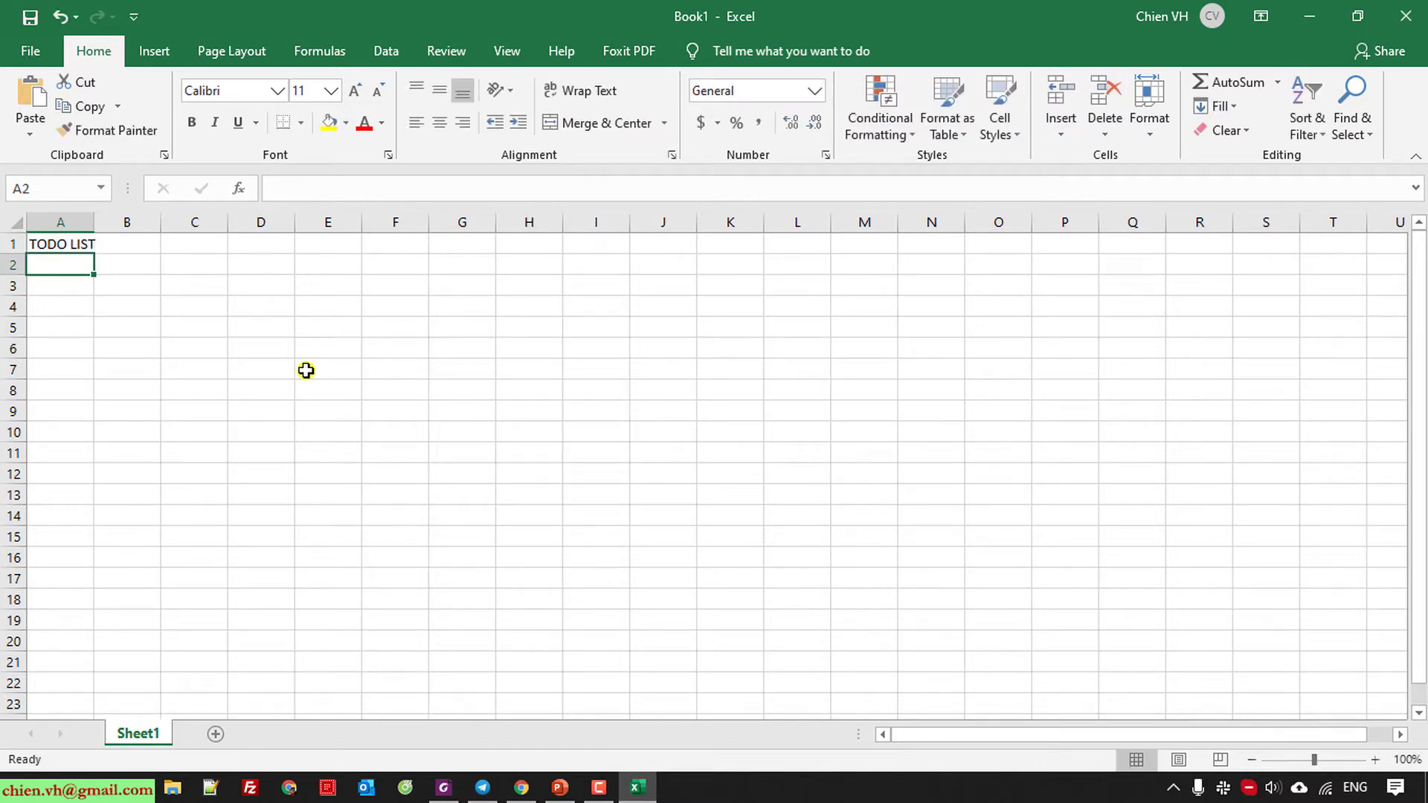
{"action": "type", "text": "Project"}
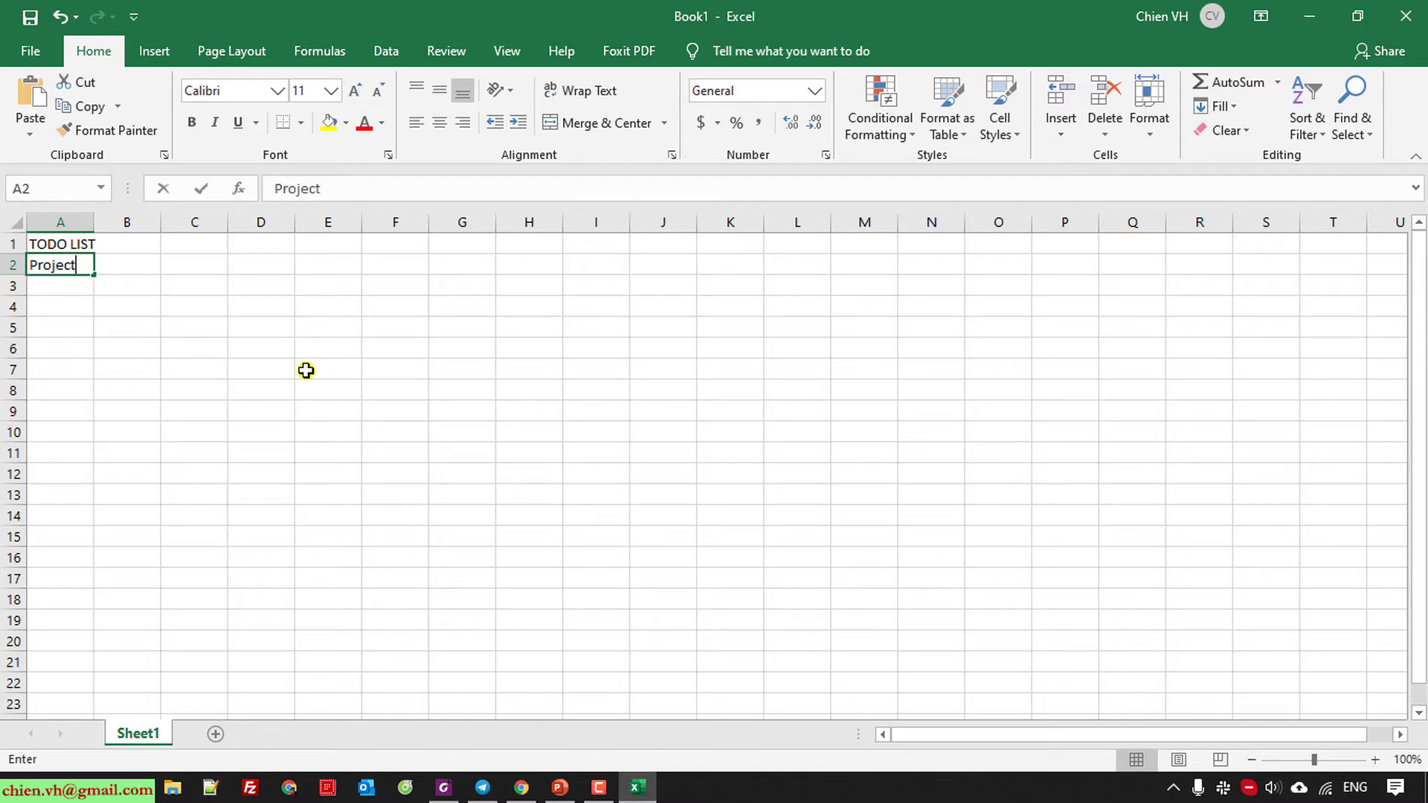
{"action": "type", "text": ":"}
{"action": "key", "text": "Tab"}
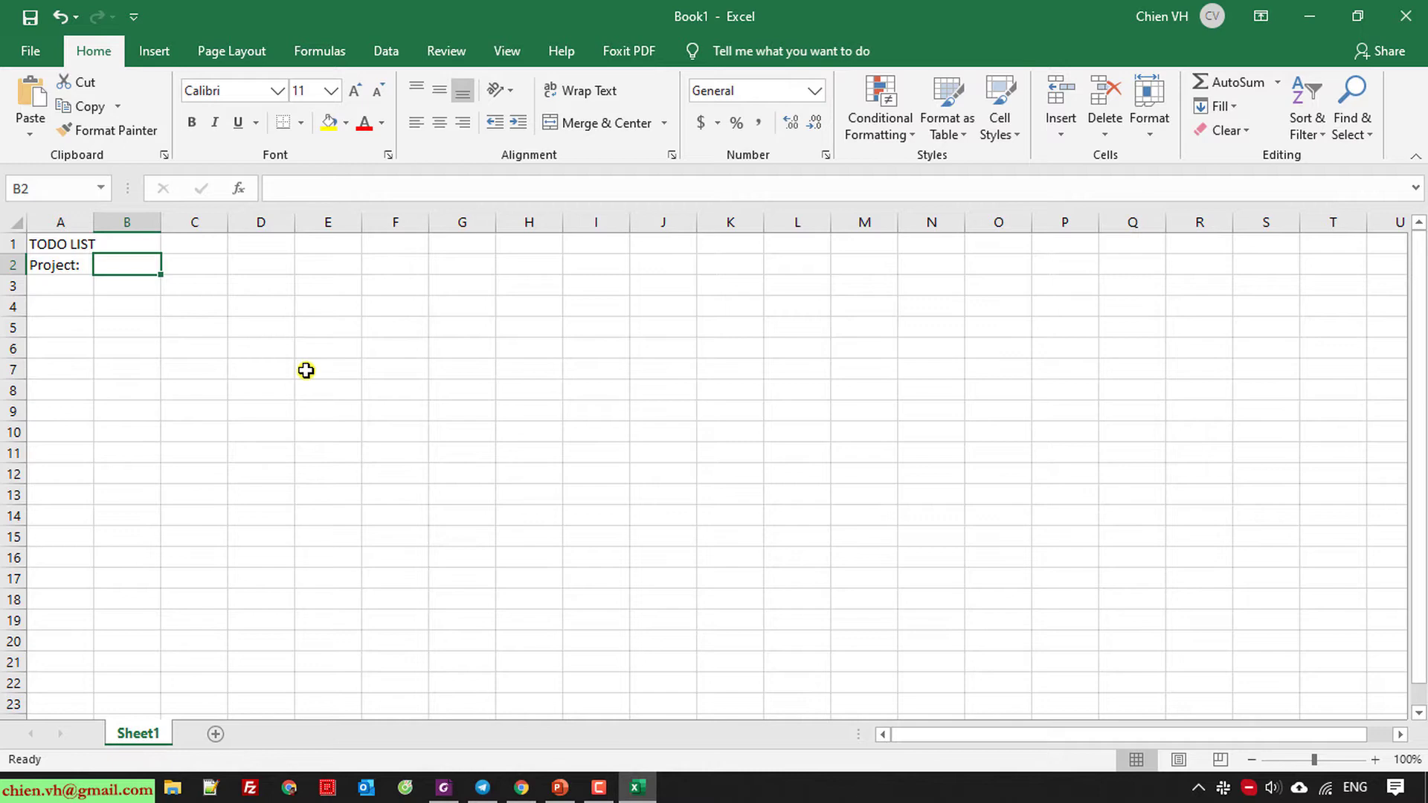
{"action": "type", "text": "Web"}
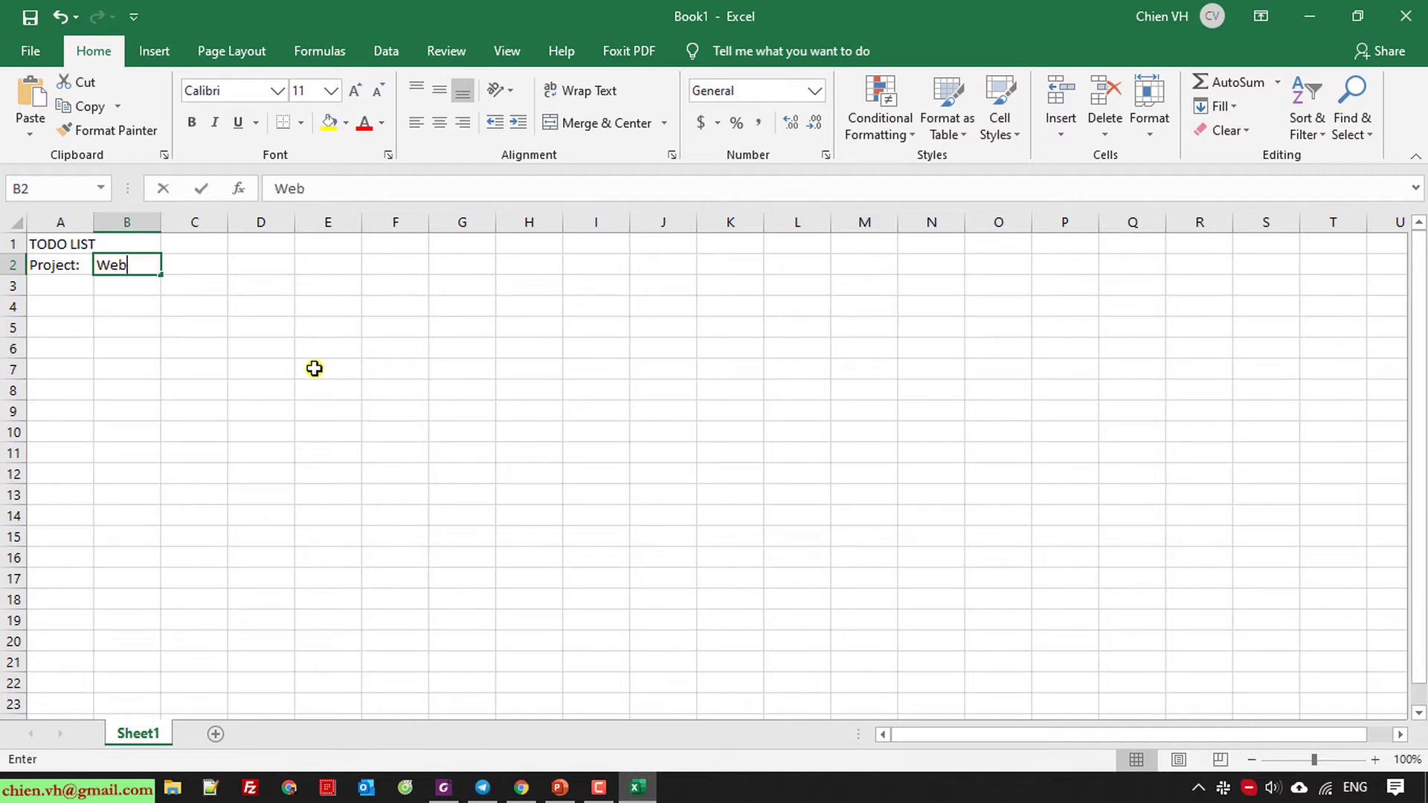
{"action": "type", "text": "site Development"}
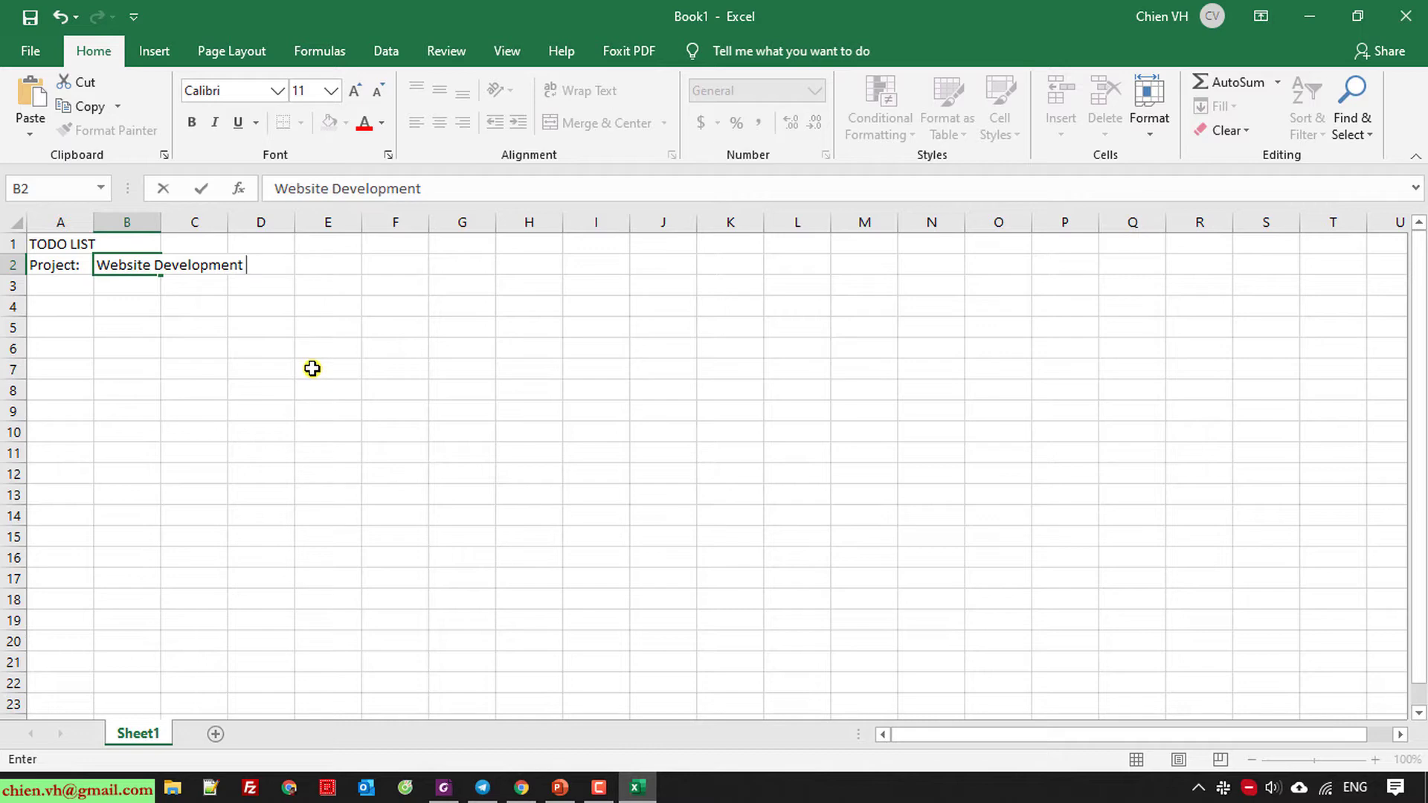
{"action": "type", "text": " for ABC"}
{"action": "key", "text": "Return"}
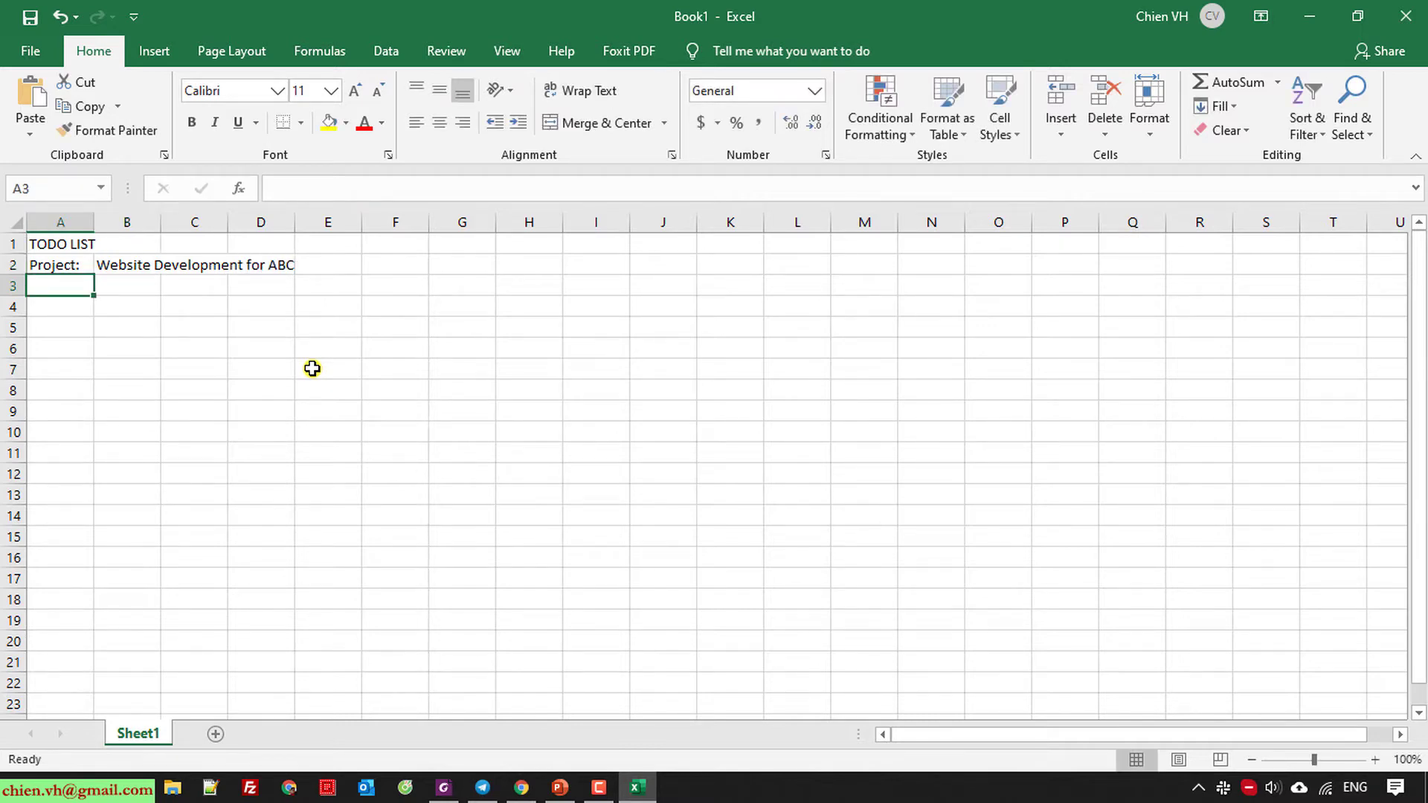
Enter the headers No., Task, Status and Priority in row 4.
{"action": "key", "text": "Down"}
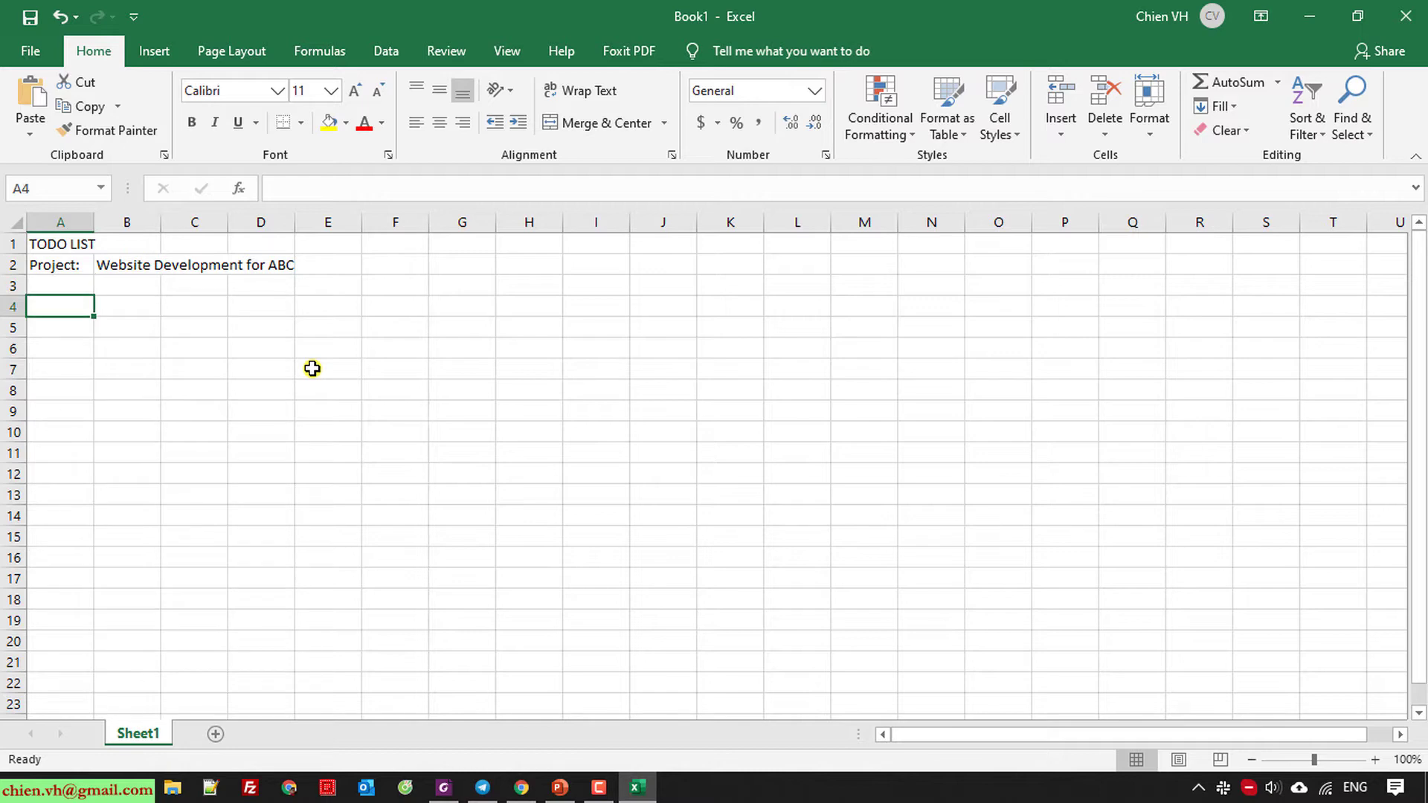
{"action": "type", "text": "No."}
{"action": "key", "text": "Tab"}
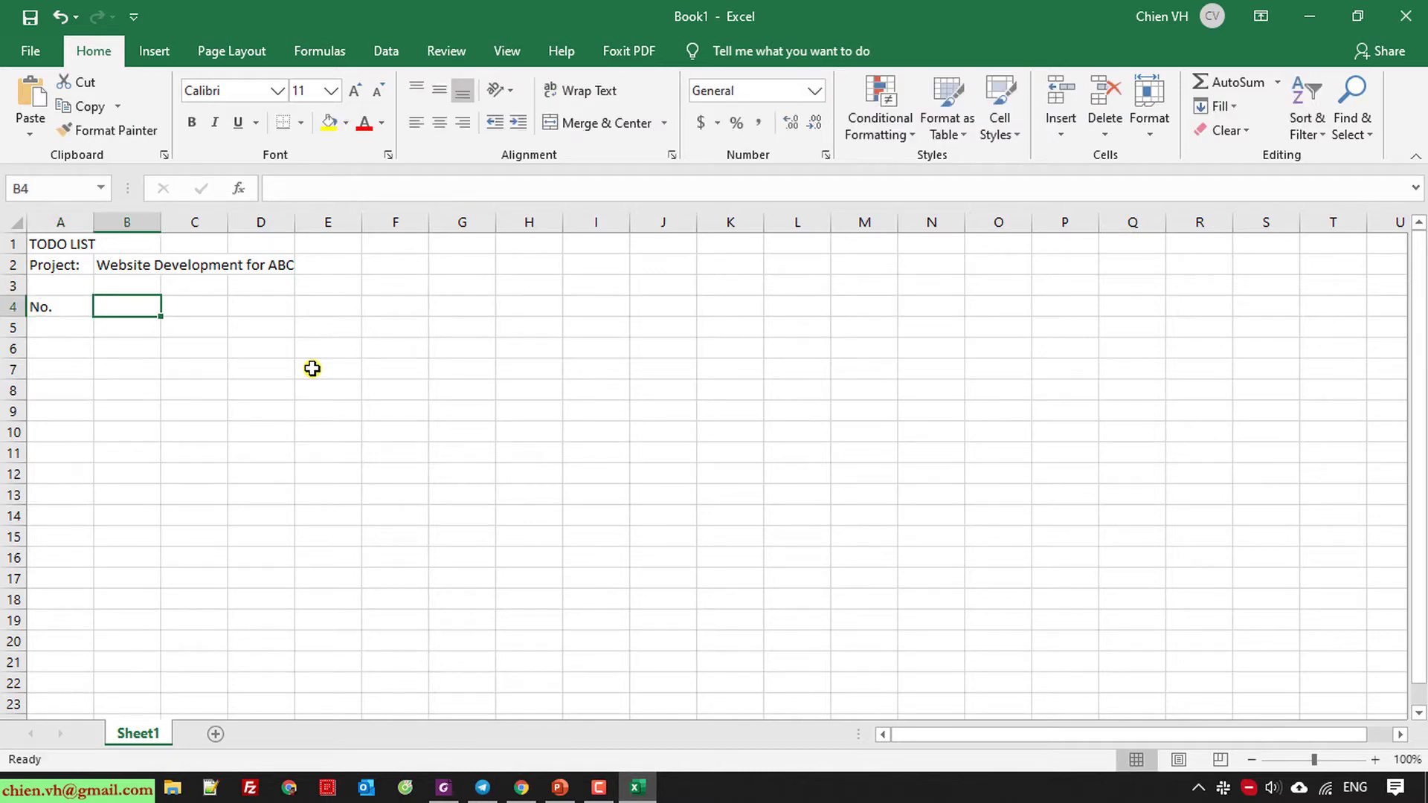
{"action": "type", "text": "Taks"}
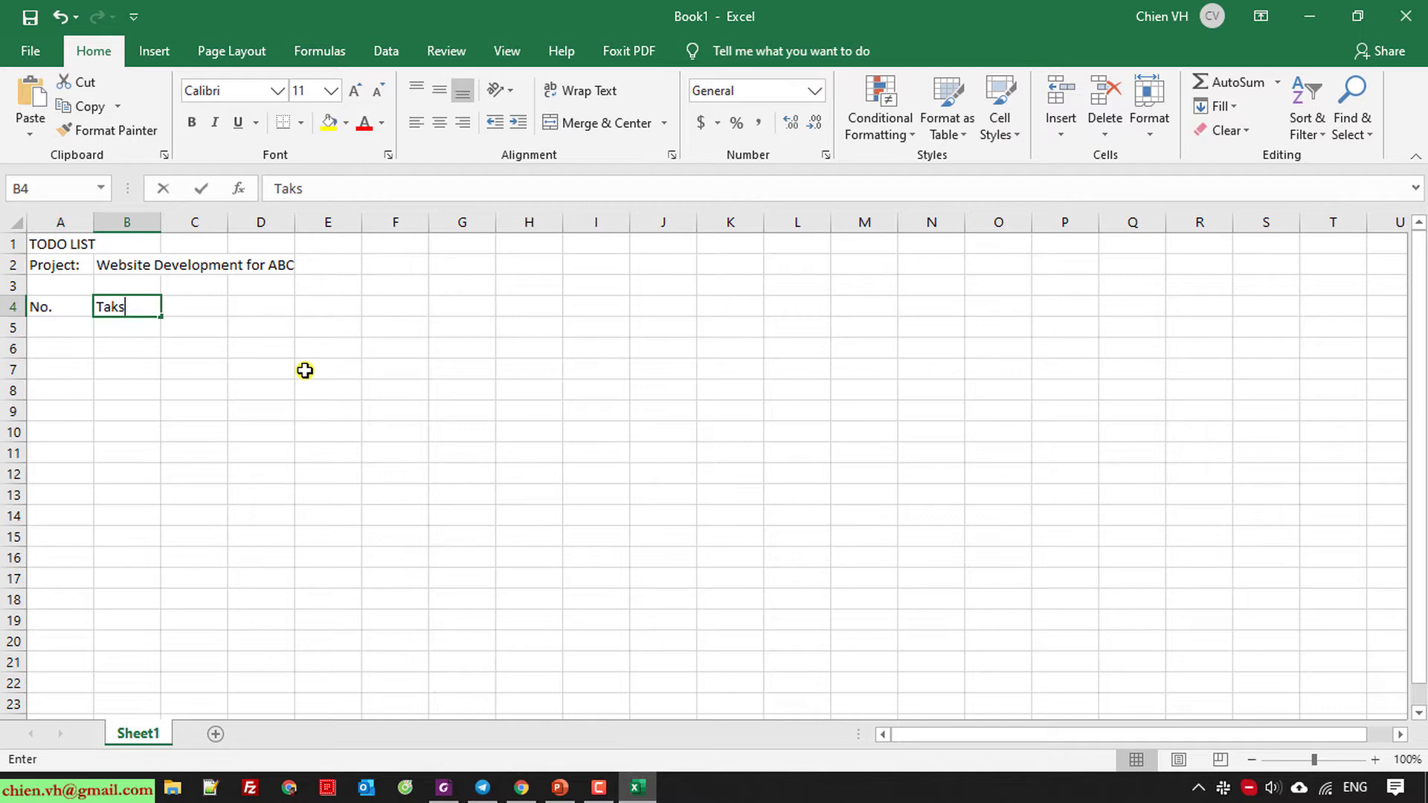
{"action": "key", "text": "BackSpace"}
{"action": "key", "text": "BackSpace"}
{"action": "type", "text": "s"}
{"action": "key", "text": "Tab"}
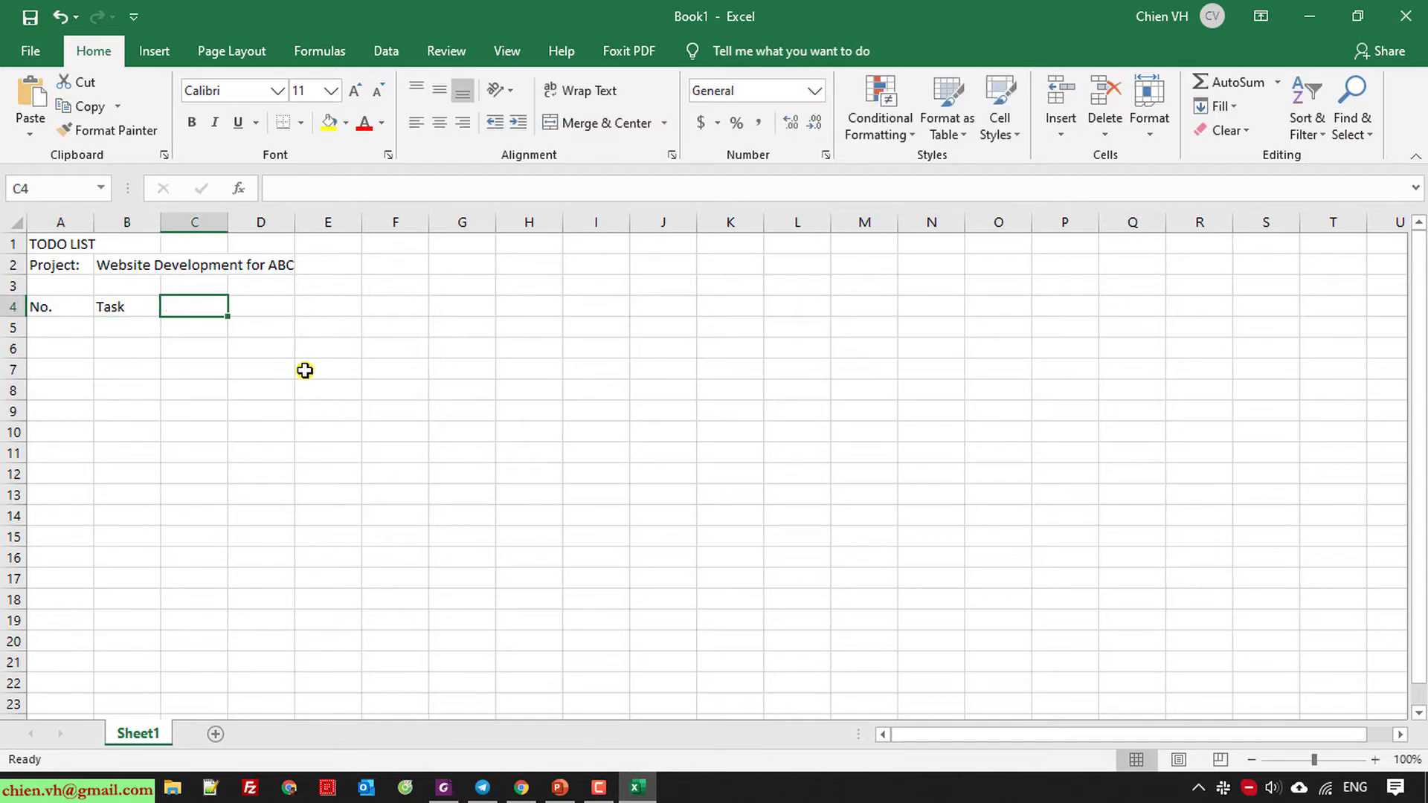
{"action": "type", "text": "Status"}
{"action": "key", "text": "Tab"}
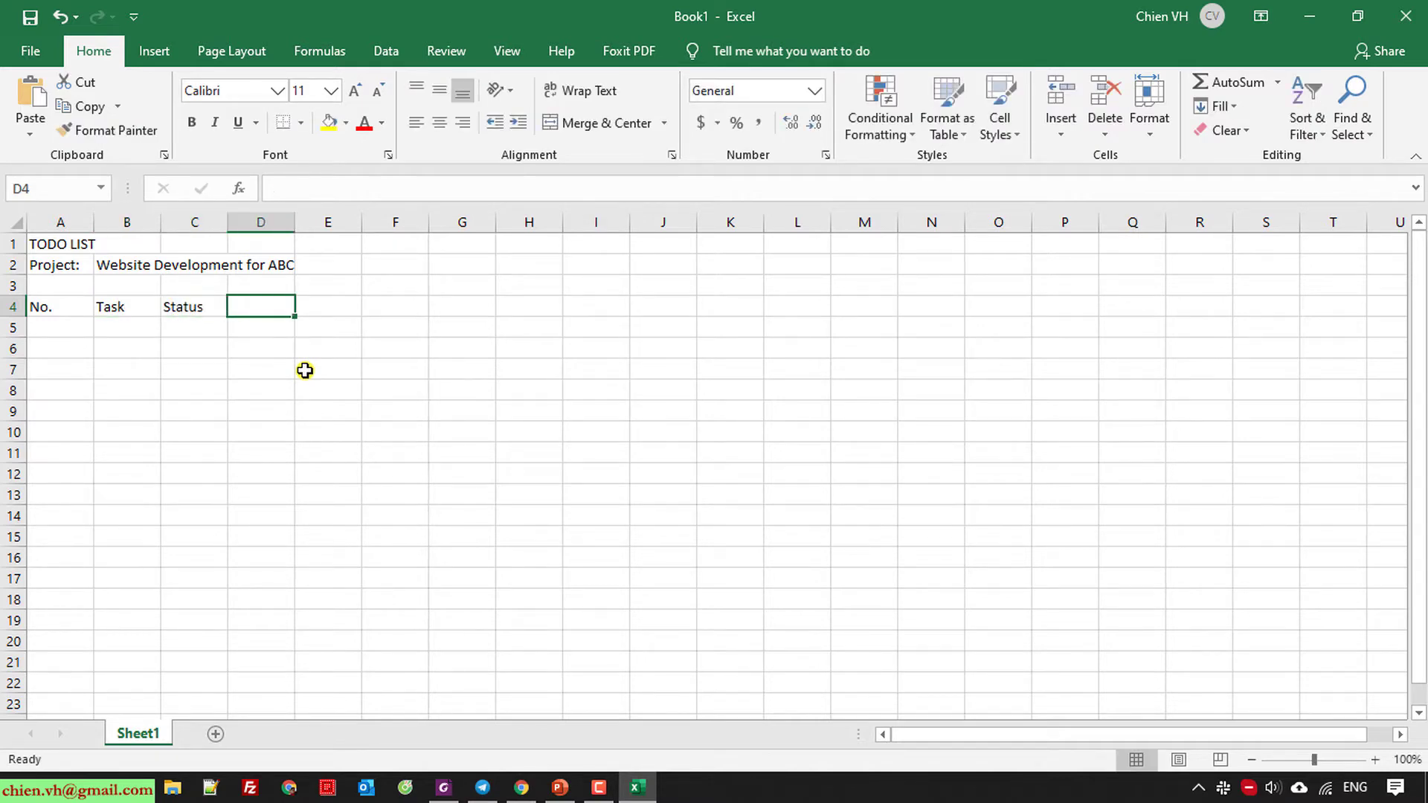
{"action": "type", "text": "Prior"}
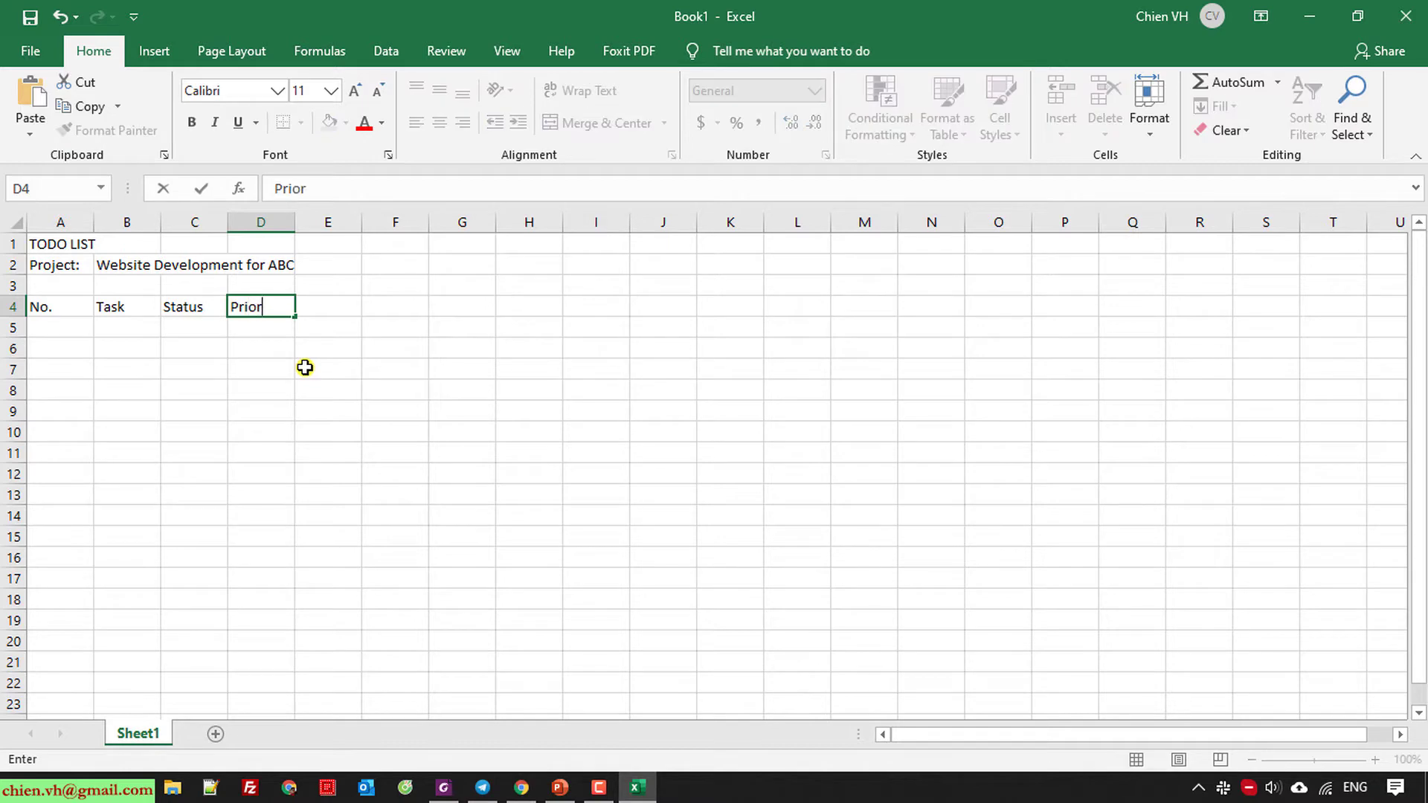
{"action": "type", "text": "ity"}
{"action": "key", "text": "Tab"}
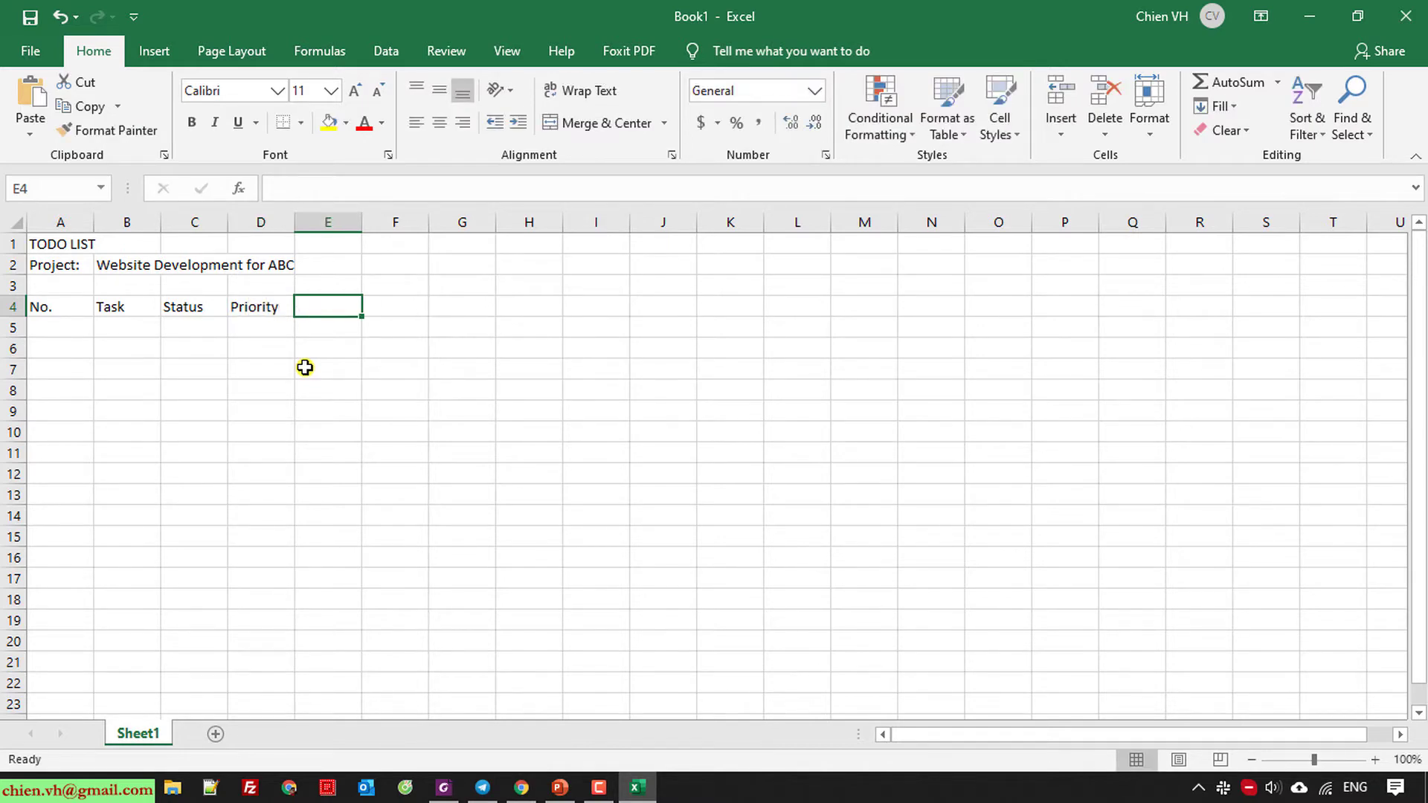
Add the remaining row 4 headers Due Date, Owner and Note.
{"action": "type", "text": "Due"}
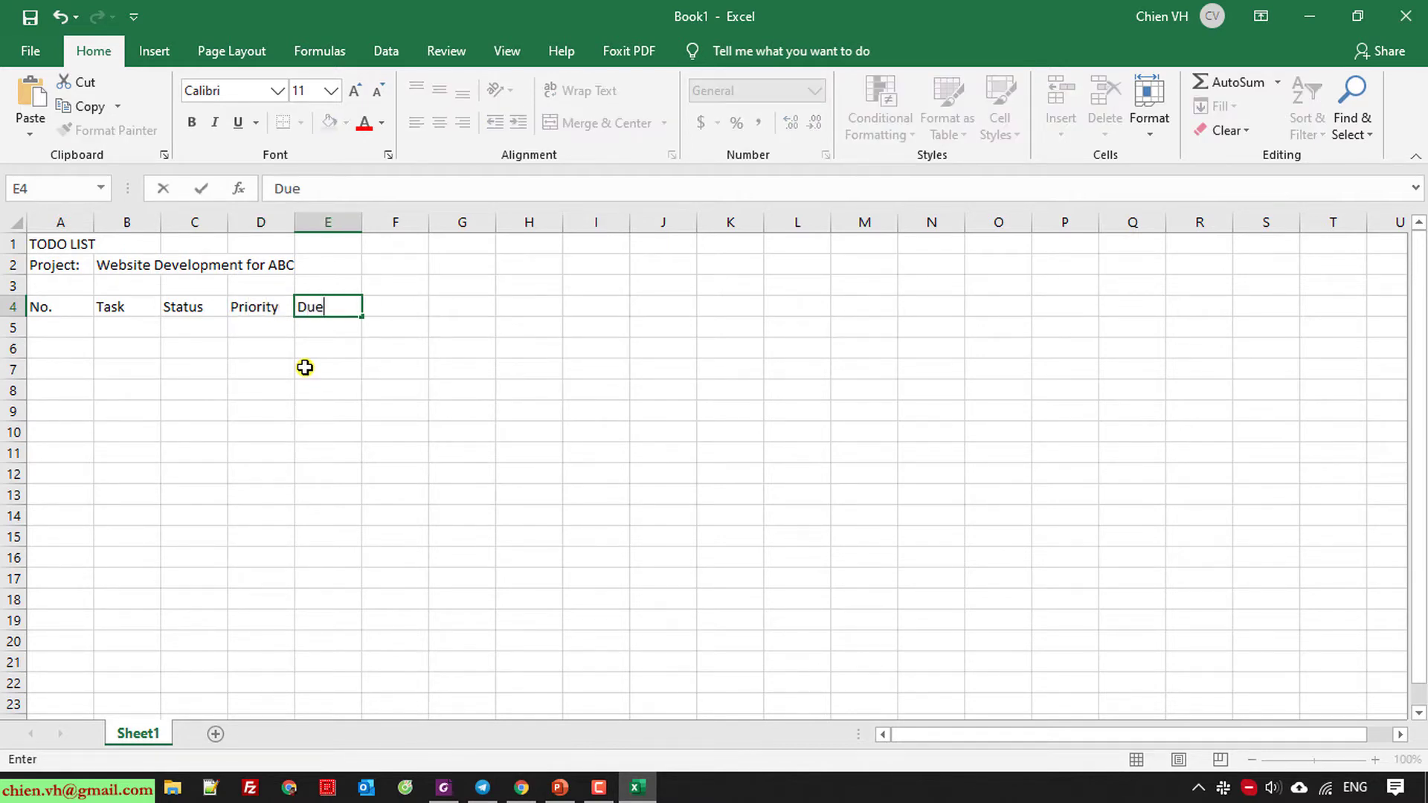
{"action": "type", "text": " date"}
{"action": "key", "text": "BackSpace"}
{"action": "key", "text": "BackSpace"}
{"action": "key", "text": "BackSpace"}
{"action": "key", "text": "BackSpace"}
{"action": "type", "text": "Date"}
{"action": "key", "text": "Tab"}
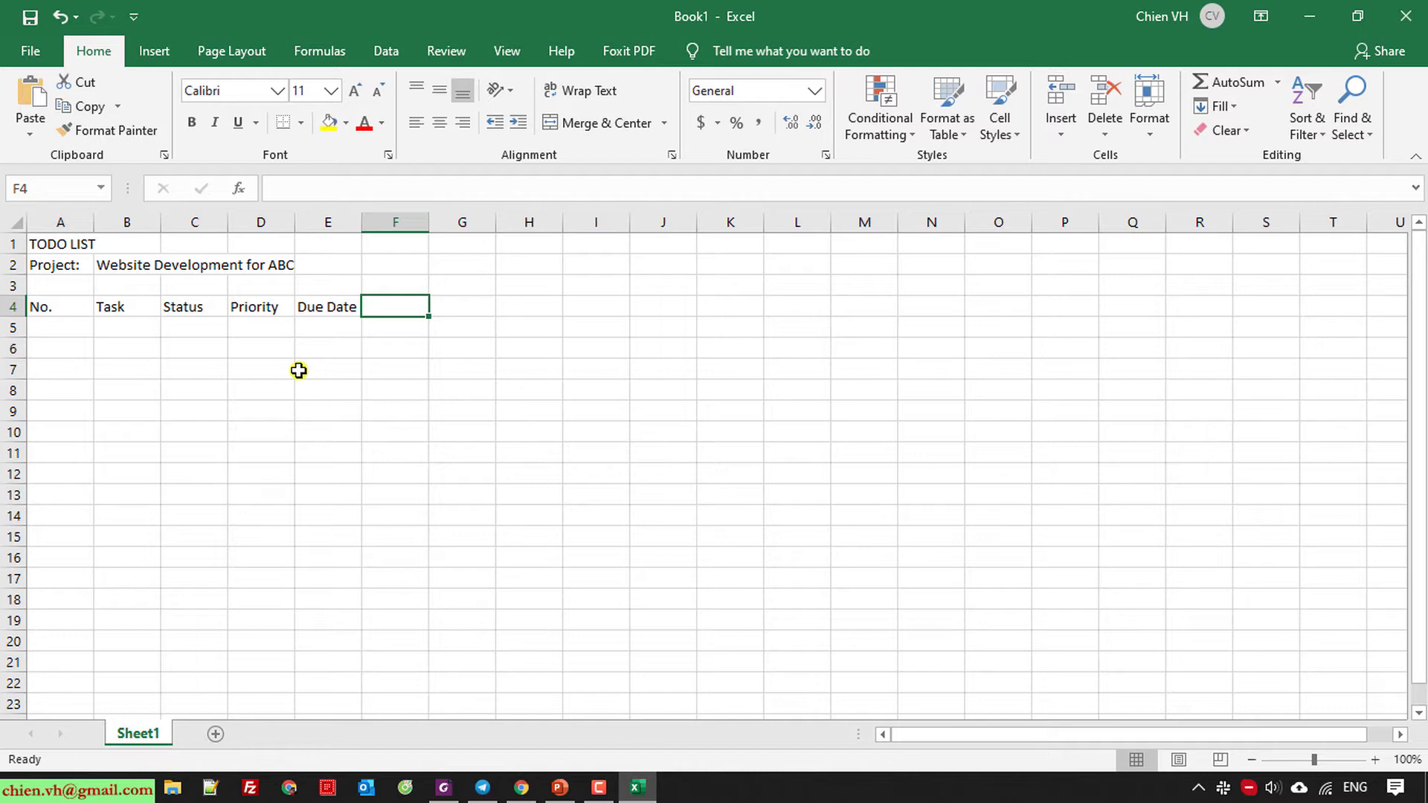
{"action": "type", "text": "Ownwer"}
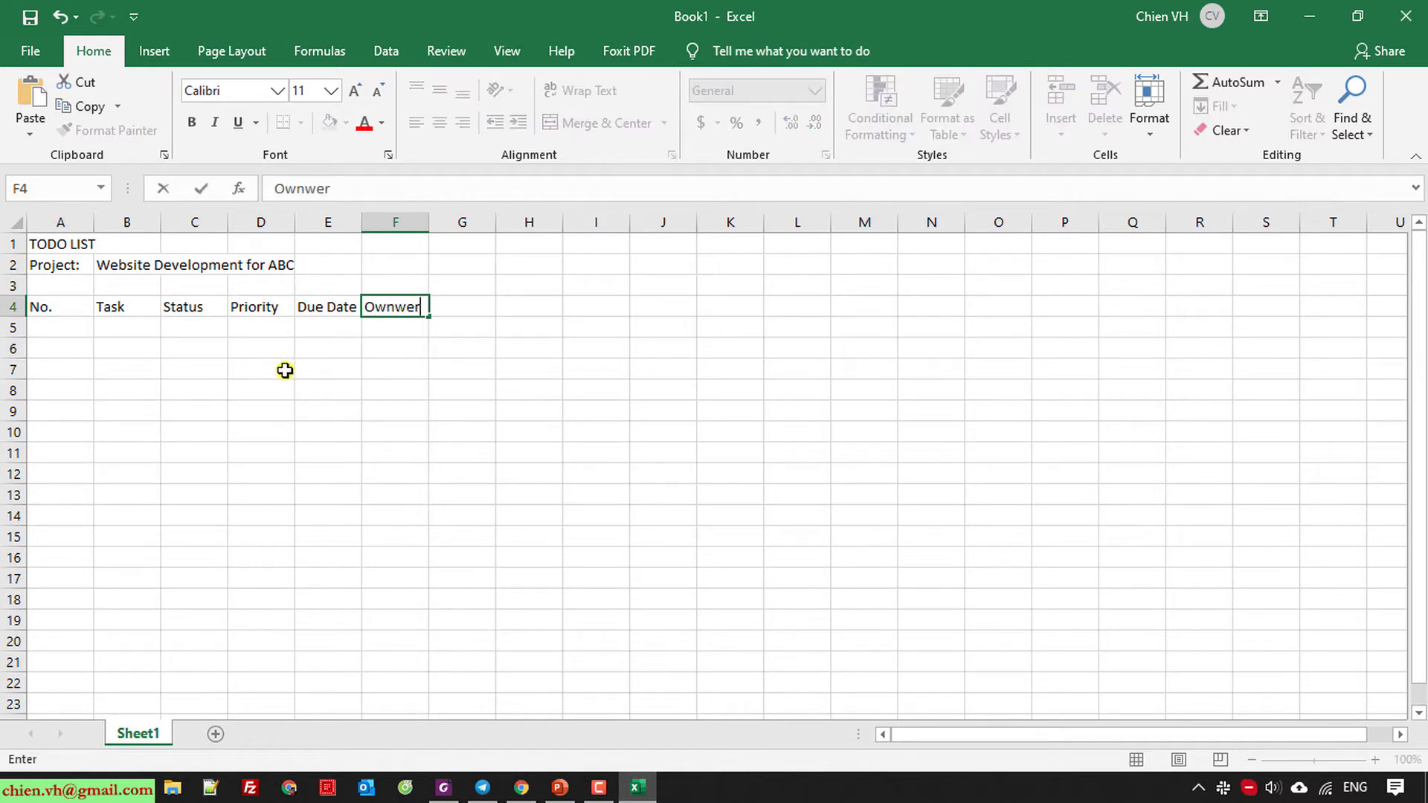
{"action": "key", "text": "BackSpace"}
{"action": "key", "text": "BackSpace"}
{"action": "key", "text": "BackSpace"}
{"action": "type", "text": "e"}
{"action": "key", "text": "Tab"}
{"action": "type", "text": "Note"}
{"action": "key", "text": "Return"}
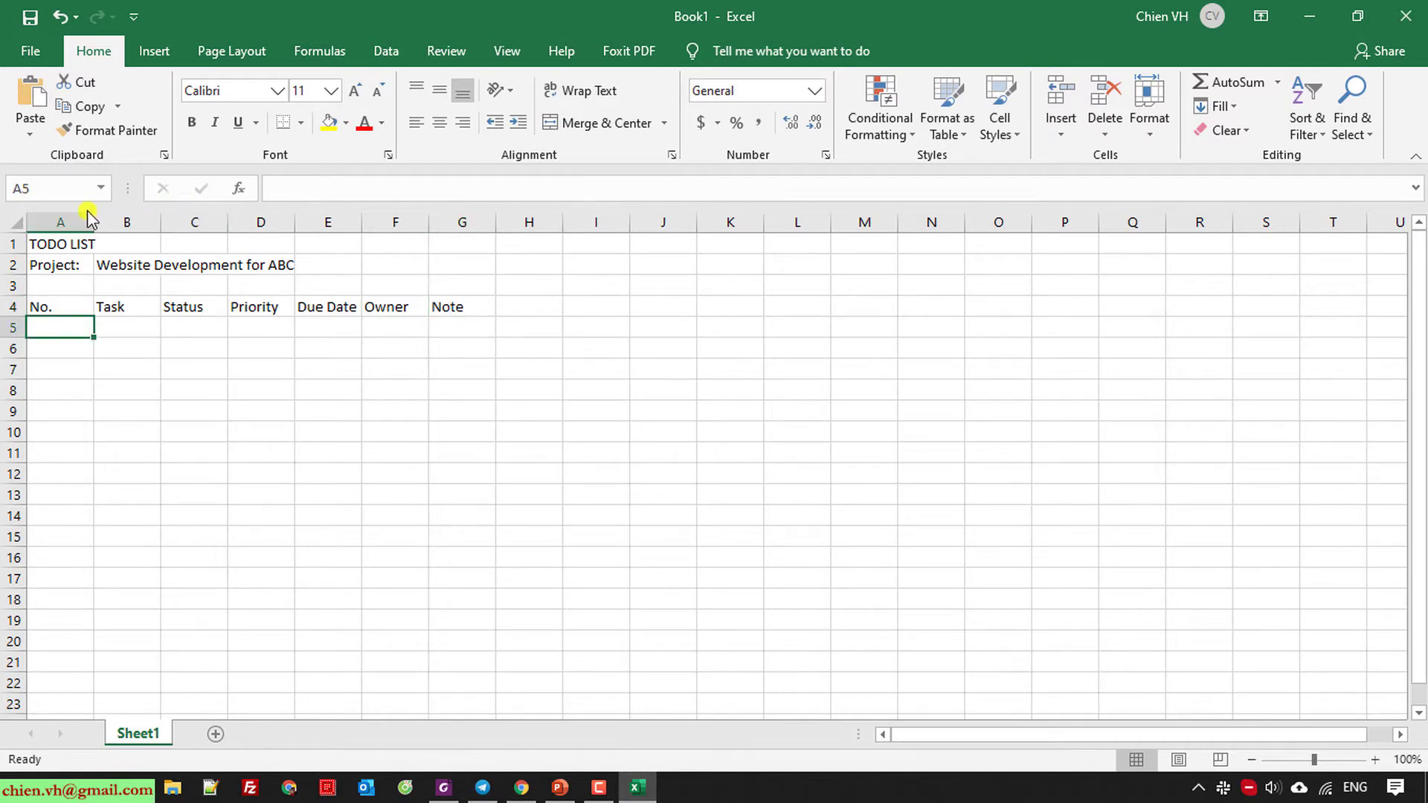
Narrow column A and fill A5:A14 with the series 1 to 10.
{"action": "left_click", "coordinate": [484, 435]}
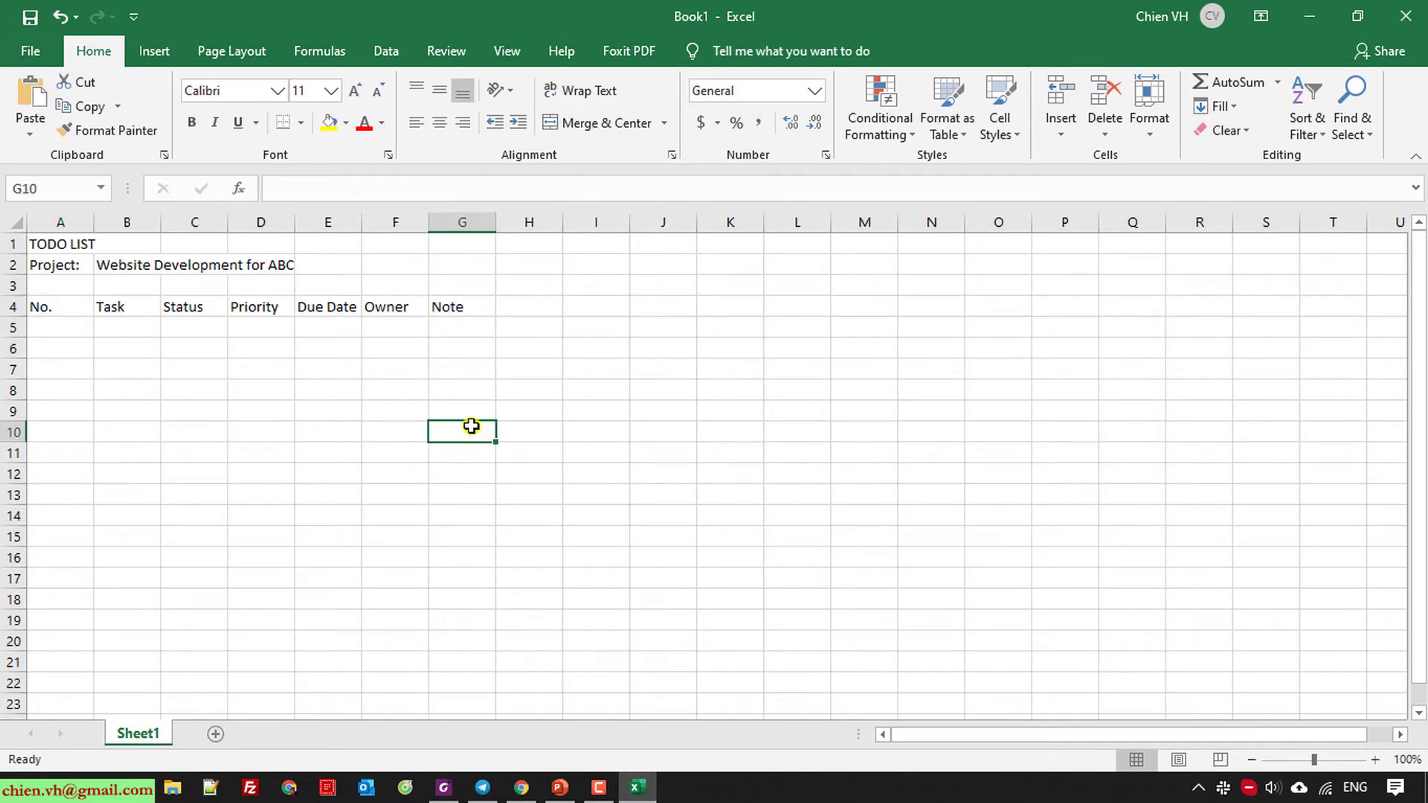
{"action": "scroll", "coordinate": [466, 426], "scroll_direction": "up", "scroll_amount": 1, "text": "ctrl"}
{"action": "scroll", "coordinate": [465, 427], "scroll_direction": "up", "scroll_amount": 1}
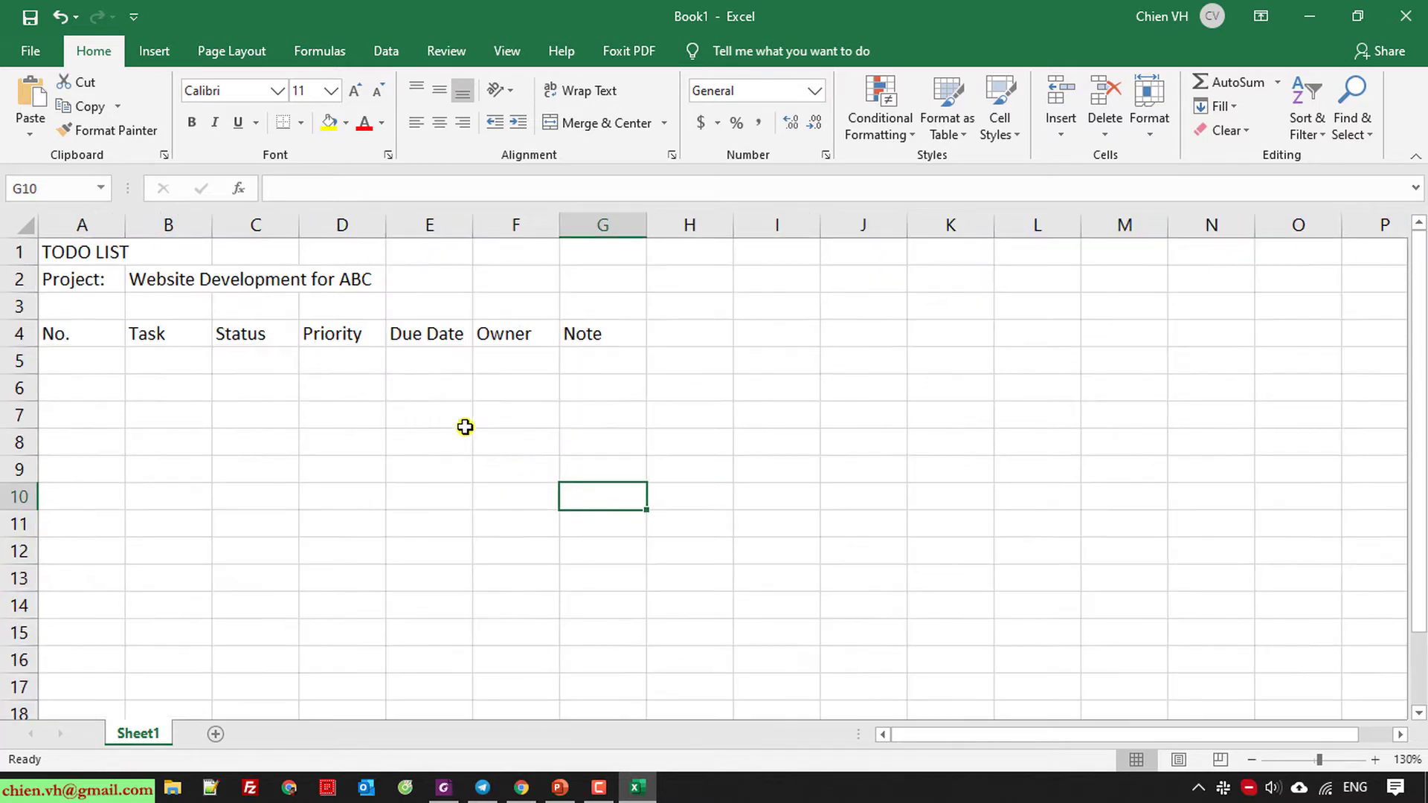
{"action": "left_click_drag", "start_coordinate": [125, 226], "coordinate": [100, 227]}
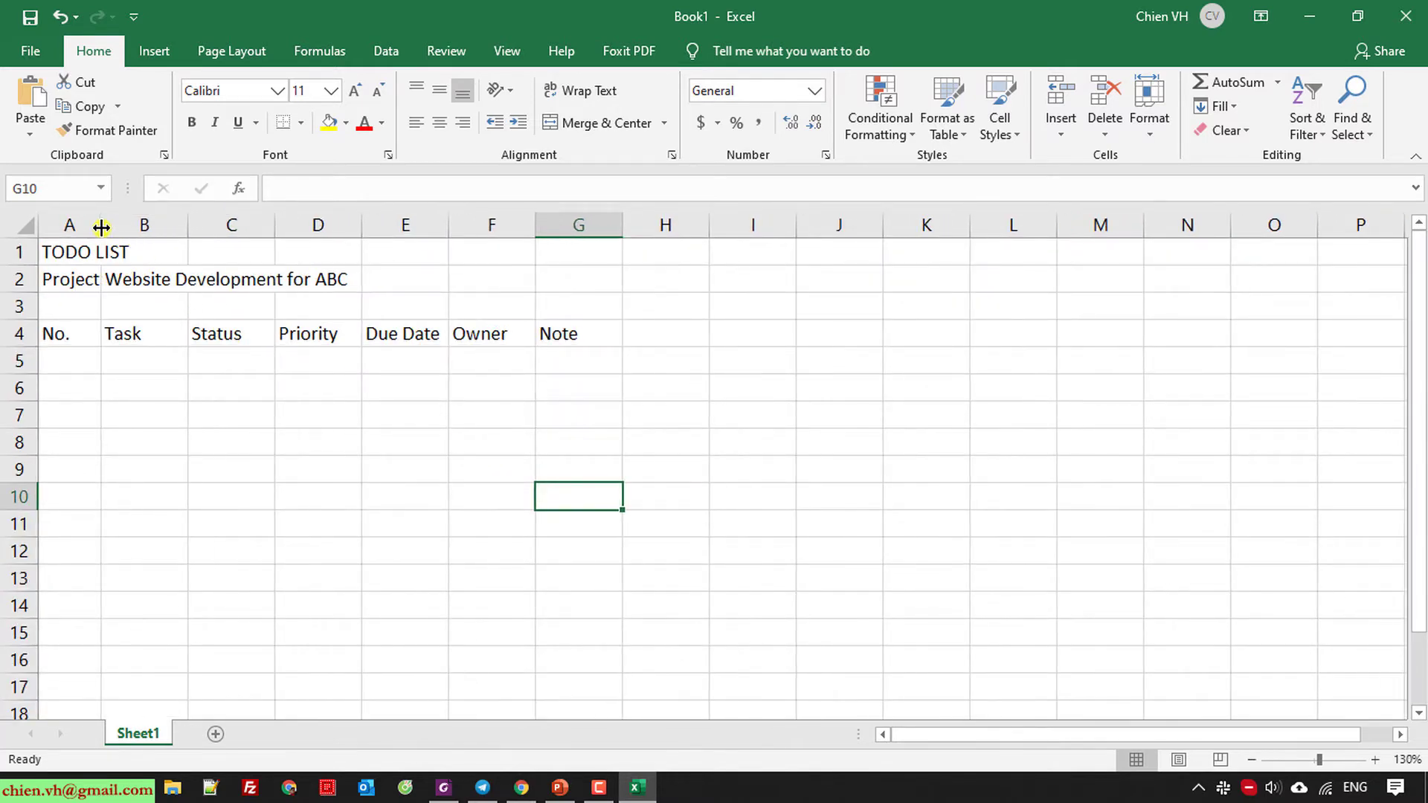
{"action": "left_click", "coordinate": [81, 359]}
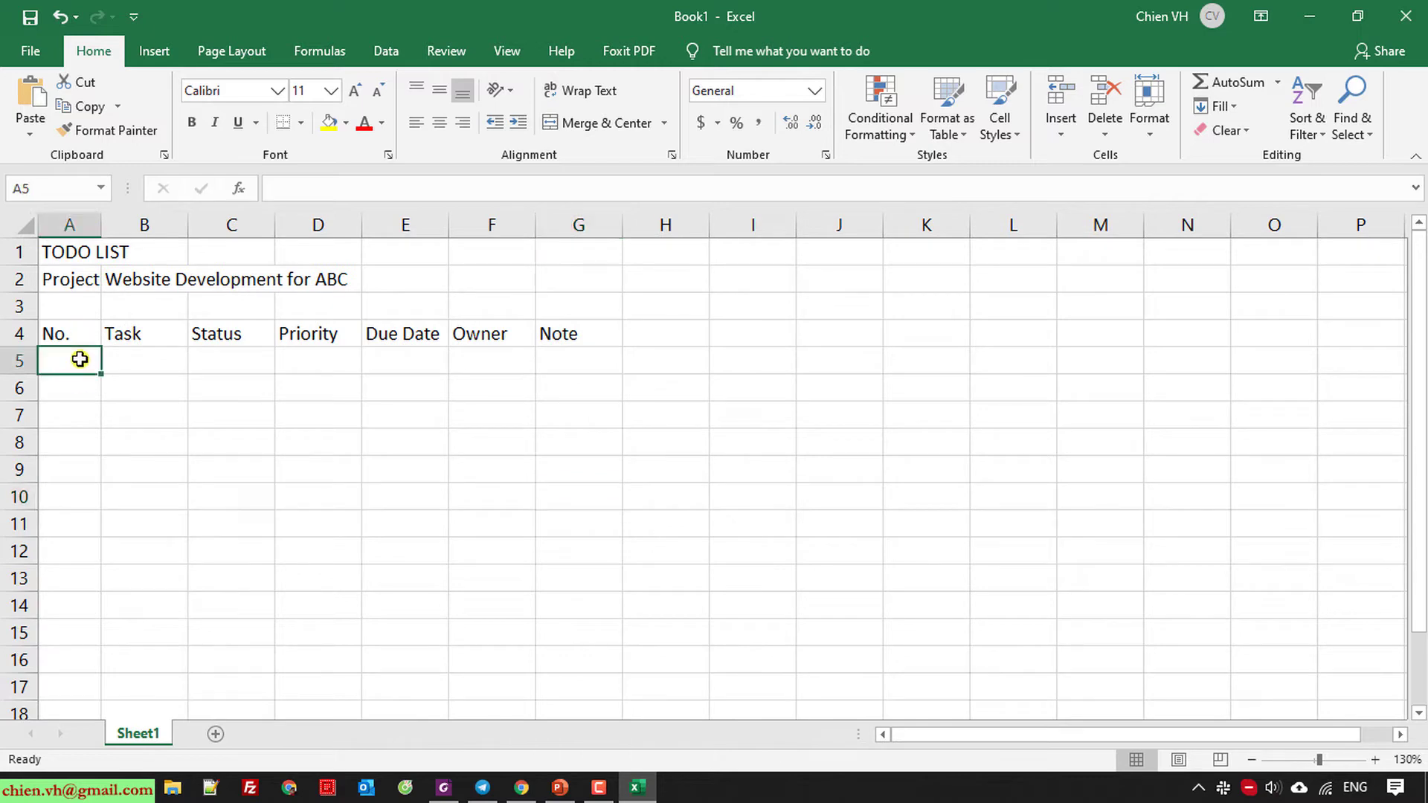
{"action": "type", "text": "1"}
{"action": "left_click", "coordinate": [270, 468]}
{"action": "left_click", "coordinate": [92, 366]}
{"action": "left_click_drag", "start_coordinate": [99, 374], "coordinate": [115, 609]}
{"action": "left_click", "coordinate": [234, 602]}
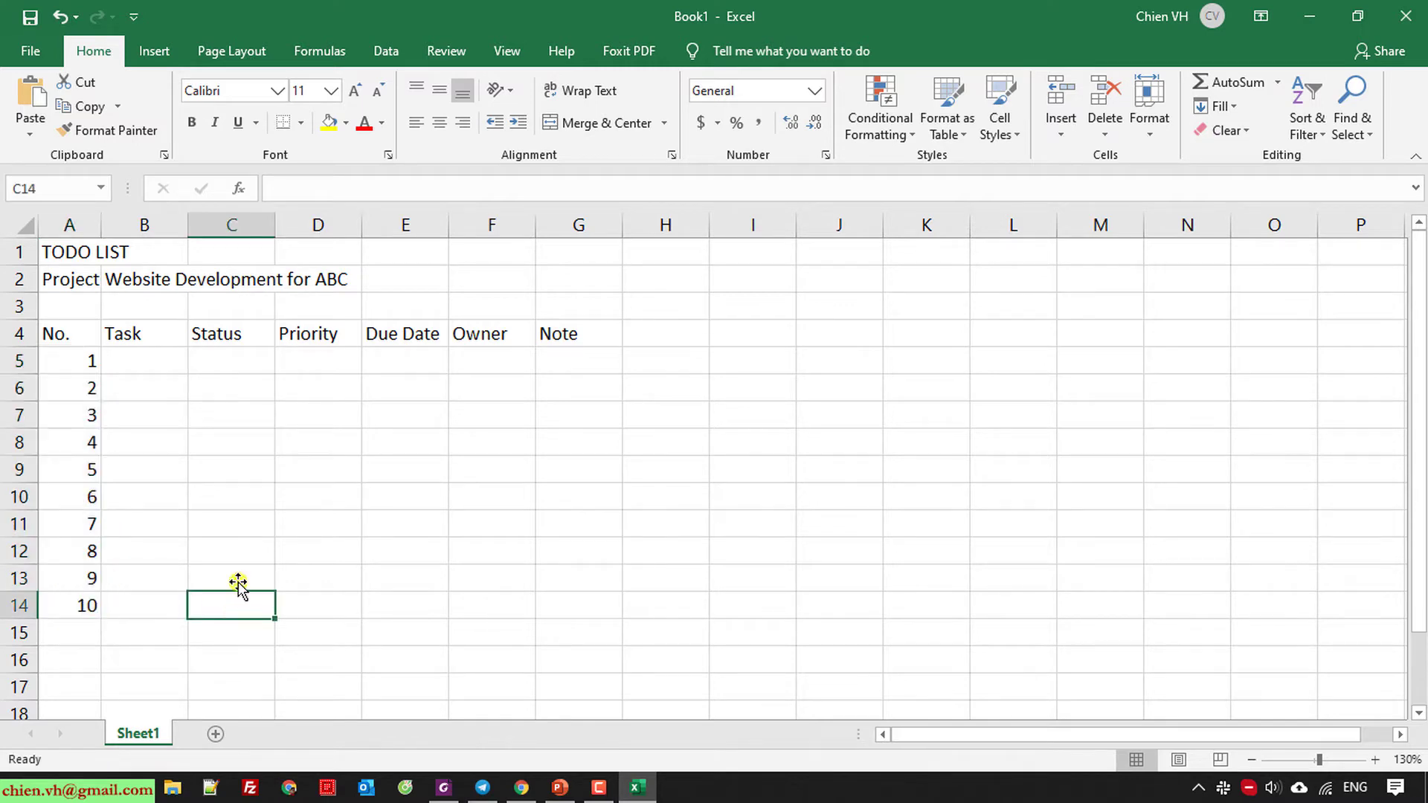
Center the No. header and its numbers in A4:A14.
{"action": "left_click", "coordinate": [64, 338]}
{"action": "left_click_drag", "start_coordinate": [128, 373], "coordinate": [606, 615]}
{"action": "left_click", "coordinate": [766, 636]}
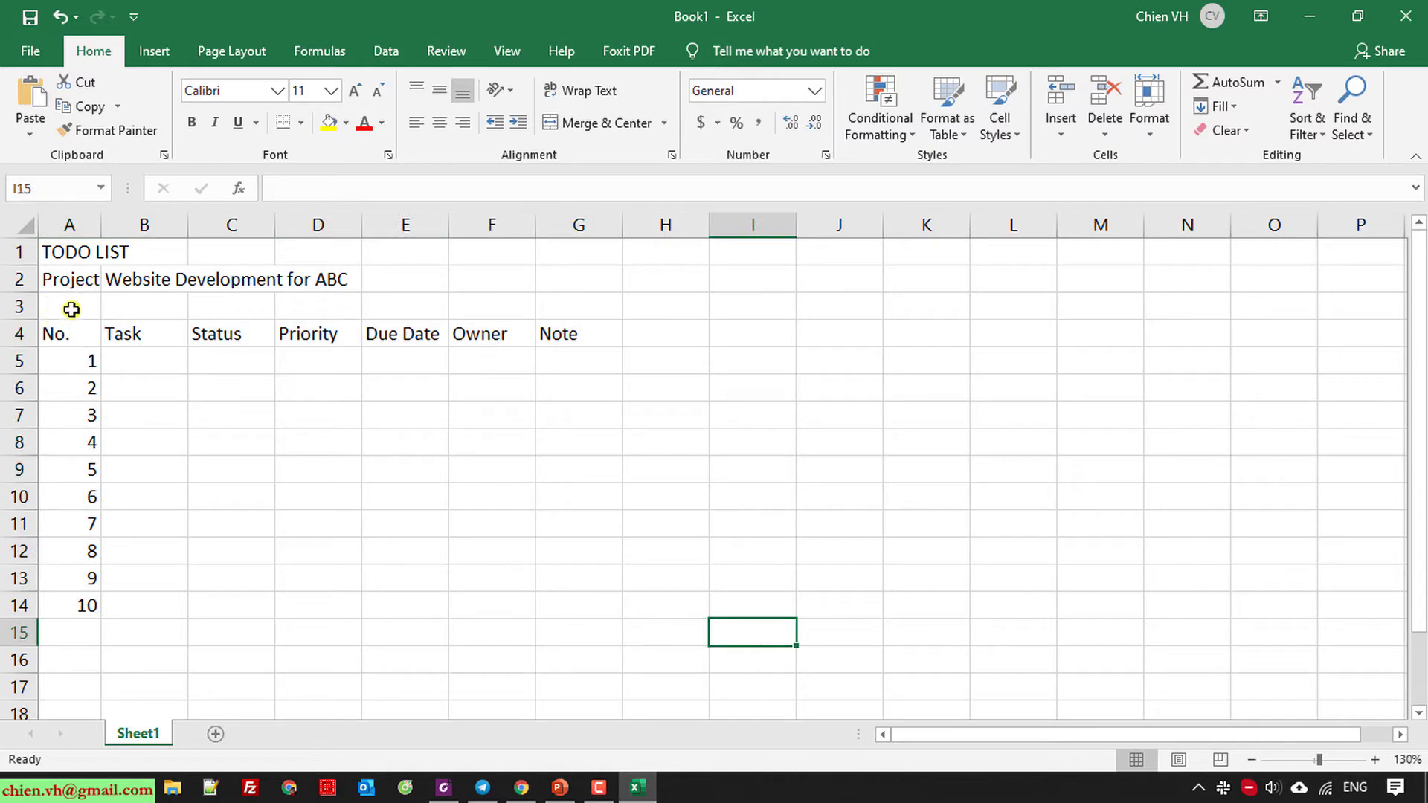
{"action": "left_click_drag", "start_coordinate": [74, 332], "coordinate": [69, 606]}
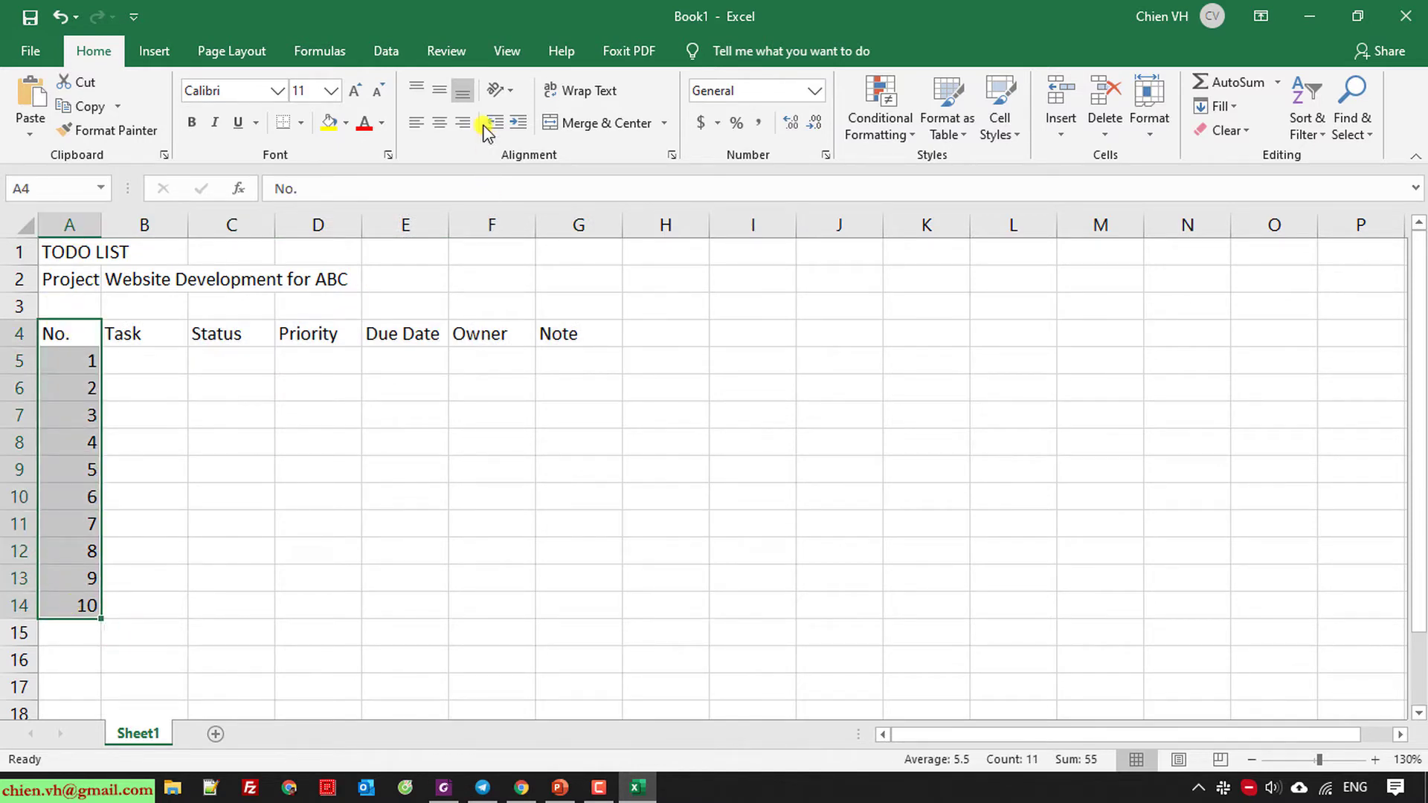
{"action": "left_click", "coordinate": [440, 123]}
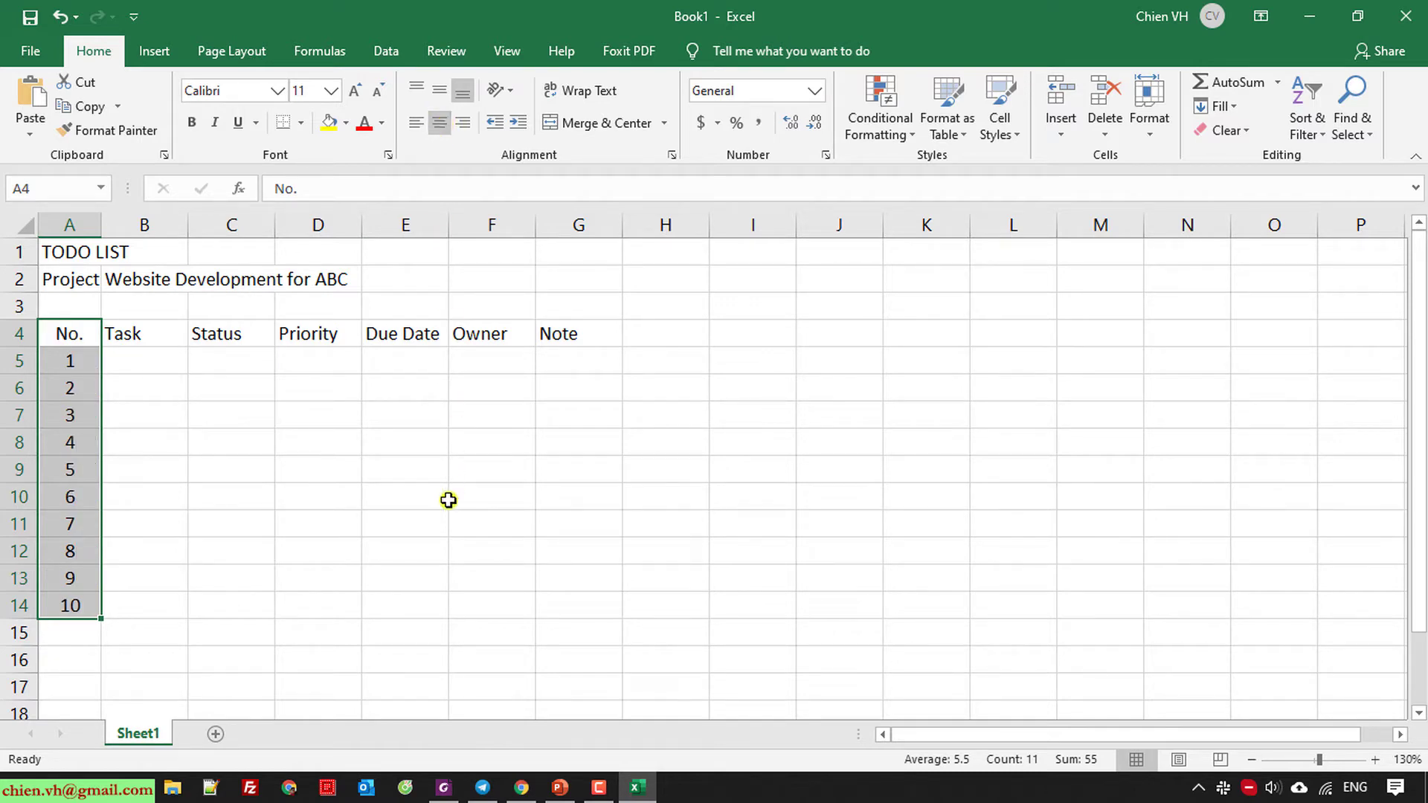
{"action": "left_click", "coordinate": [406, 497]}
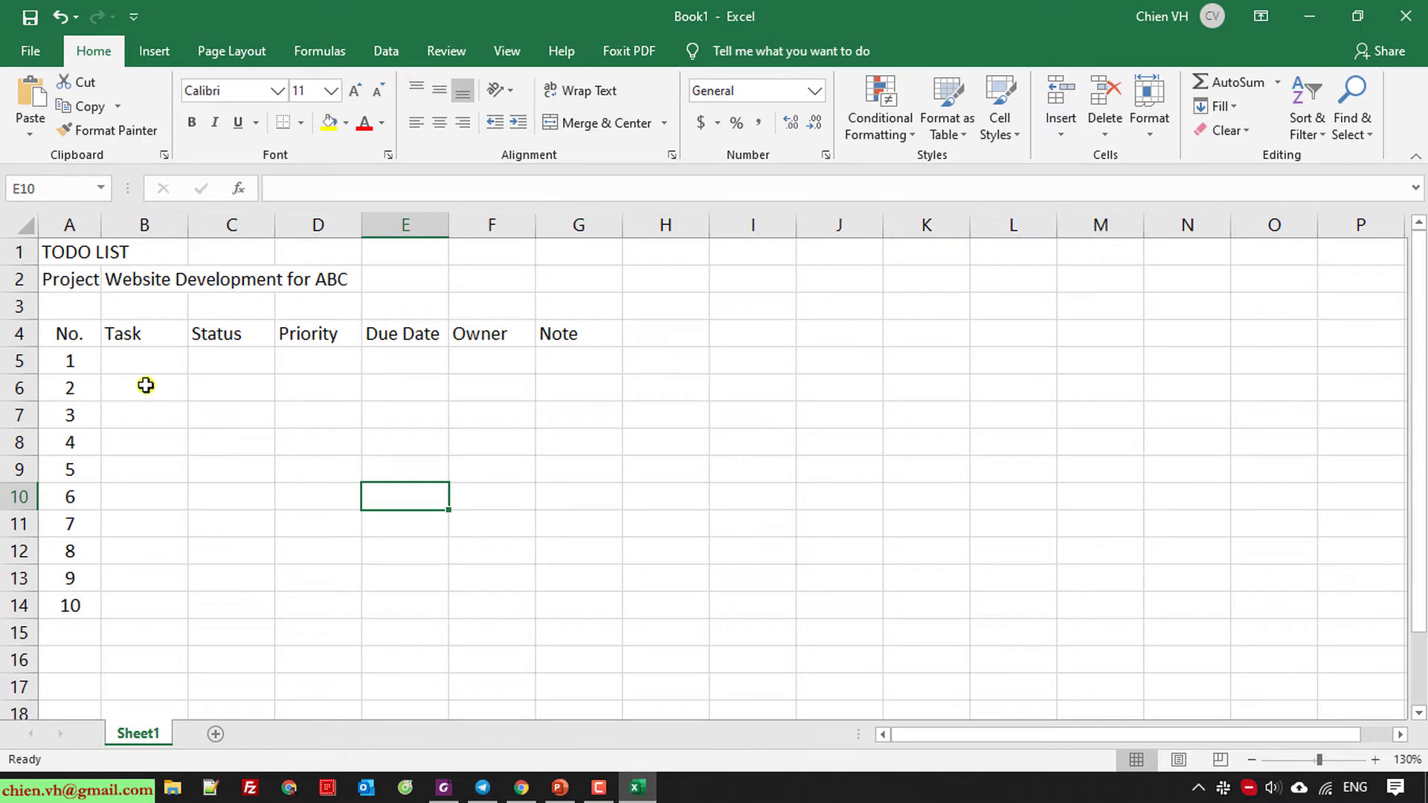
Widen column B for the task names and column G for the notes.
{"action": "left_click_drag", "start_coordinate": [189, 225], "coordinate": [364, 225]}
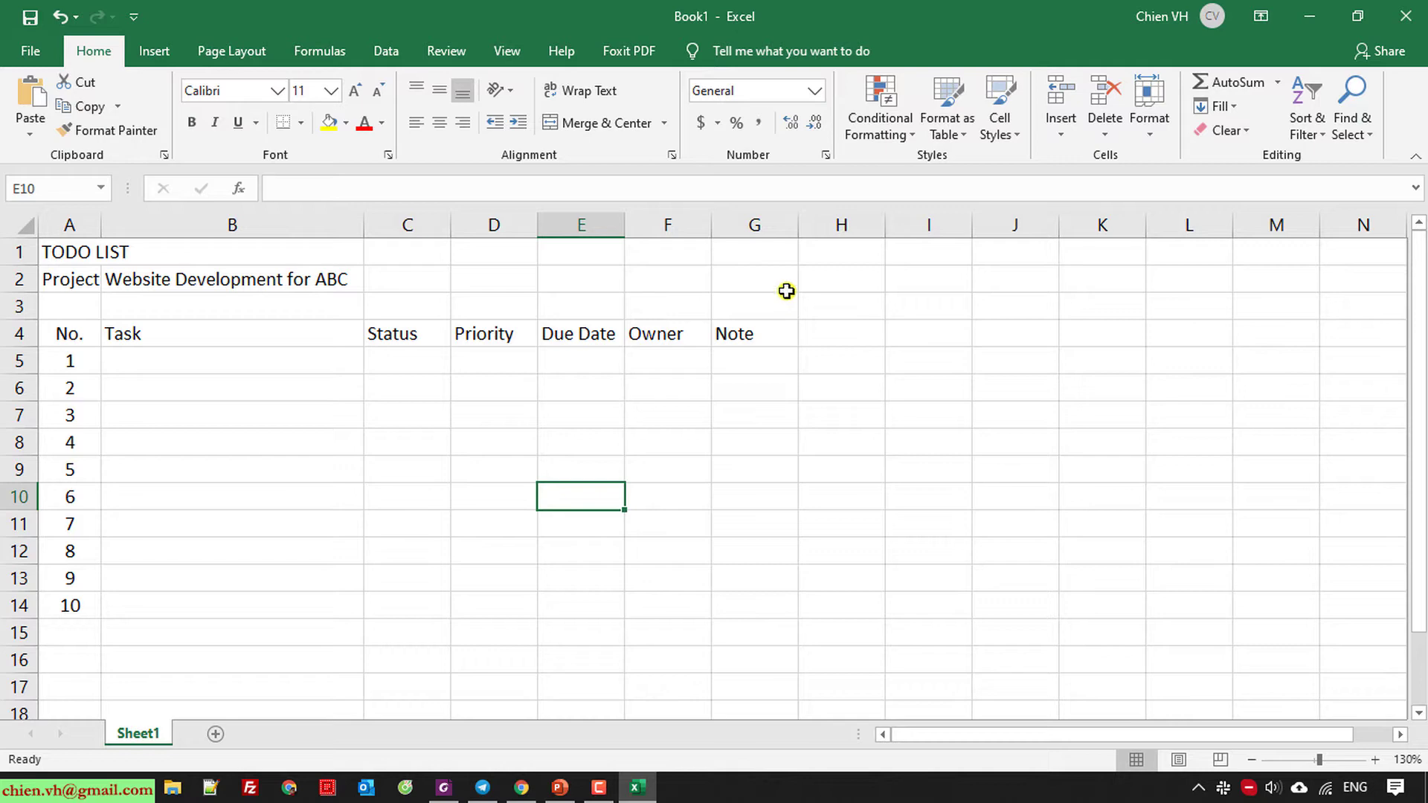
{"action": "left_click_drag", "start_coordinate": [800, 226], "coordinate": [930, 225]}
Turn on Wrap Text for the entire worksheet.
{"action": "left_click", "coordinate": [1053, 337]}
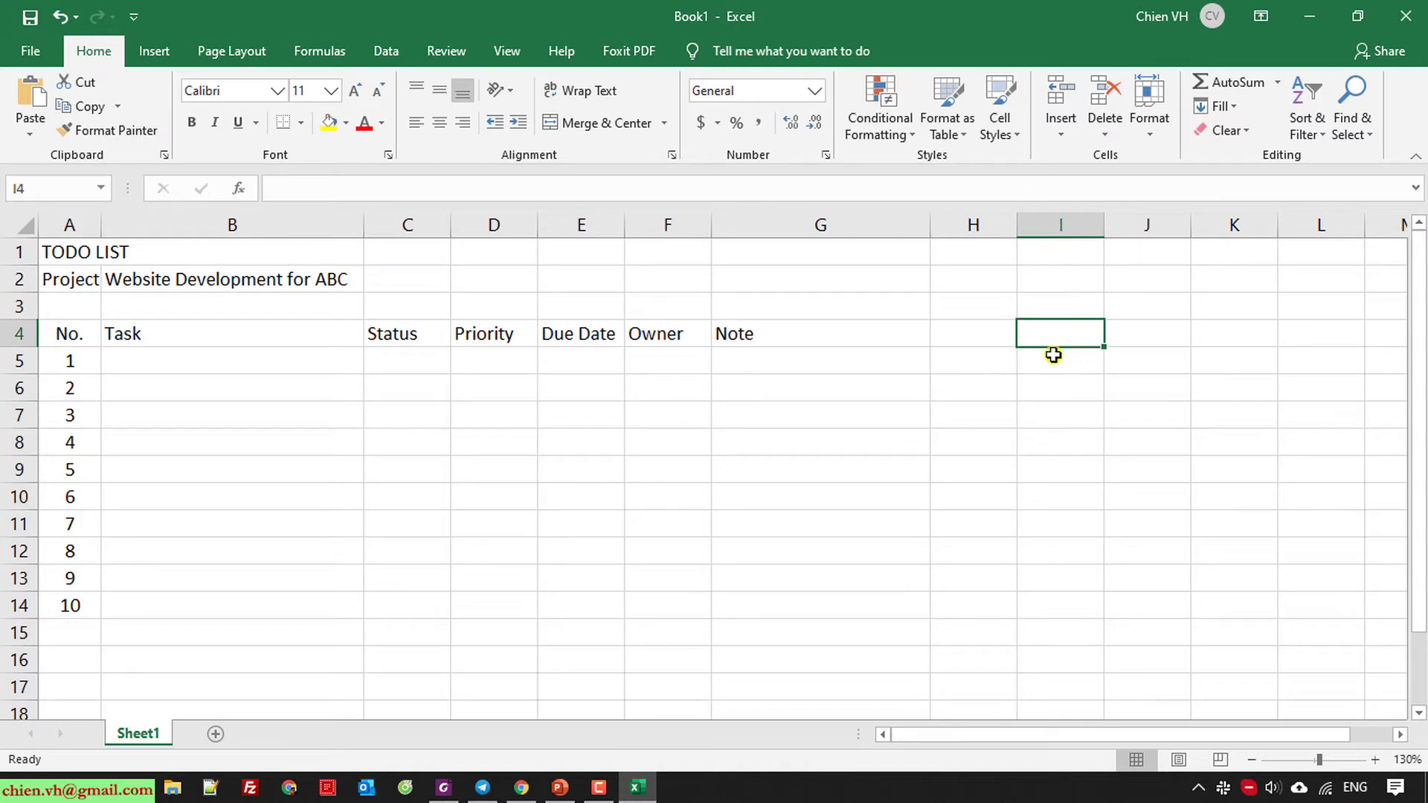
{"action": "key", "text": "ctrl+a"}
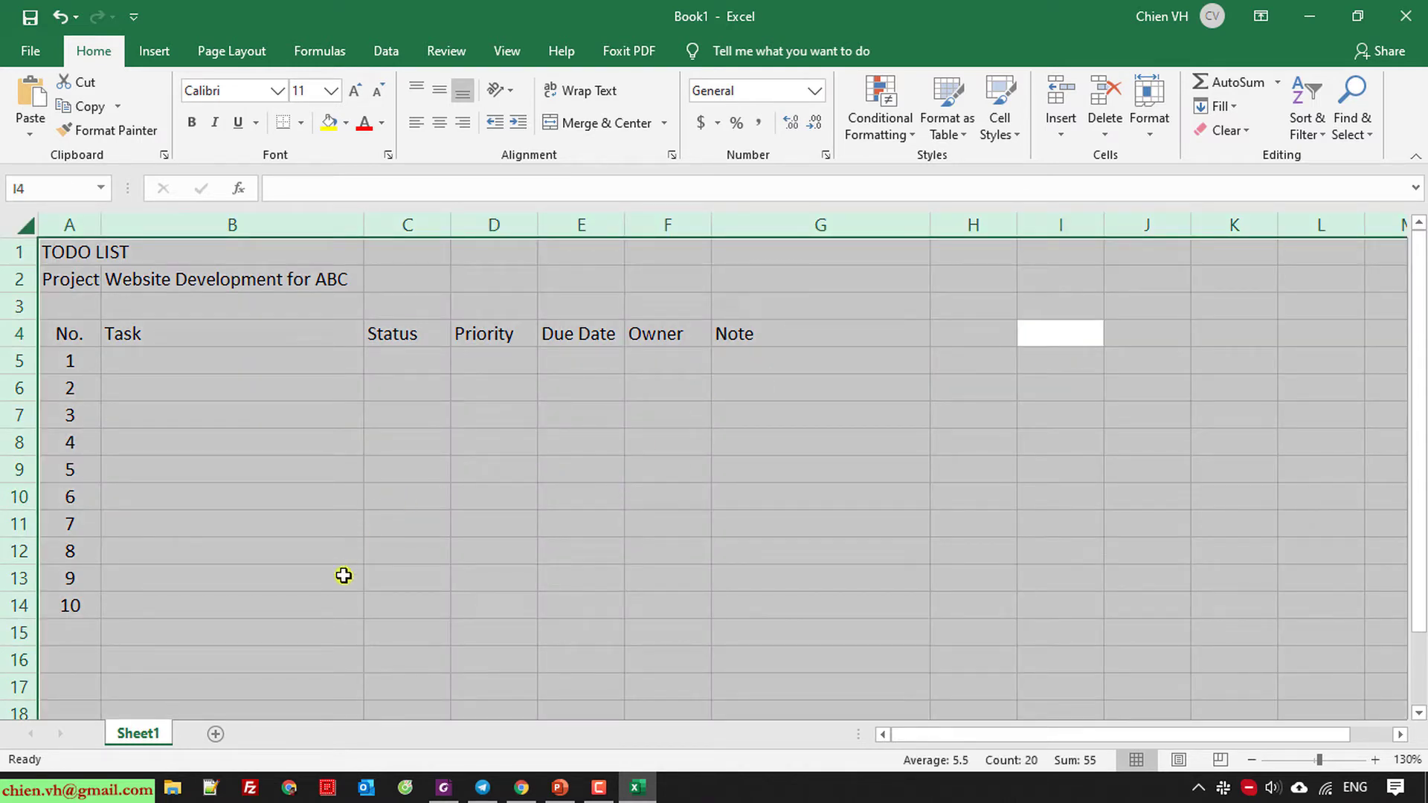
{"action": "left_click", "coordinate": [592, 94]}
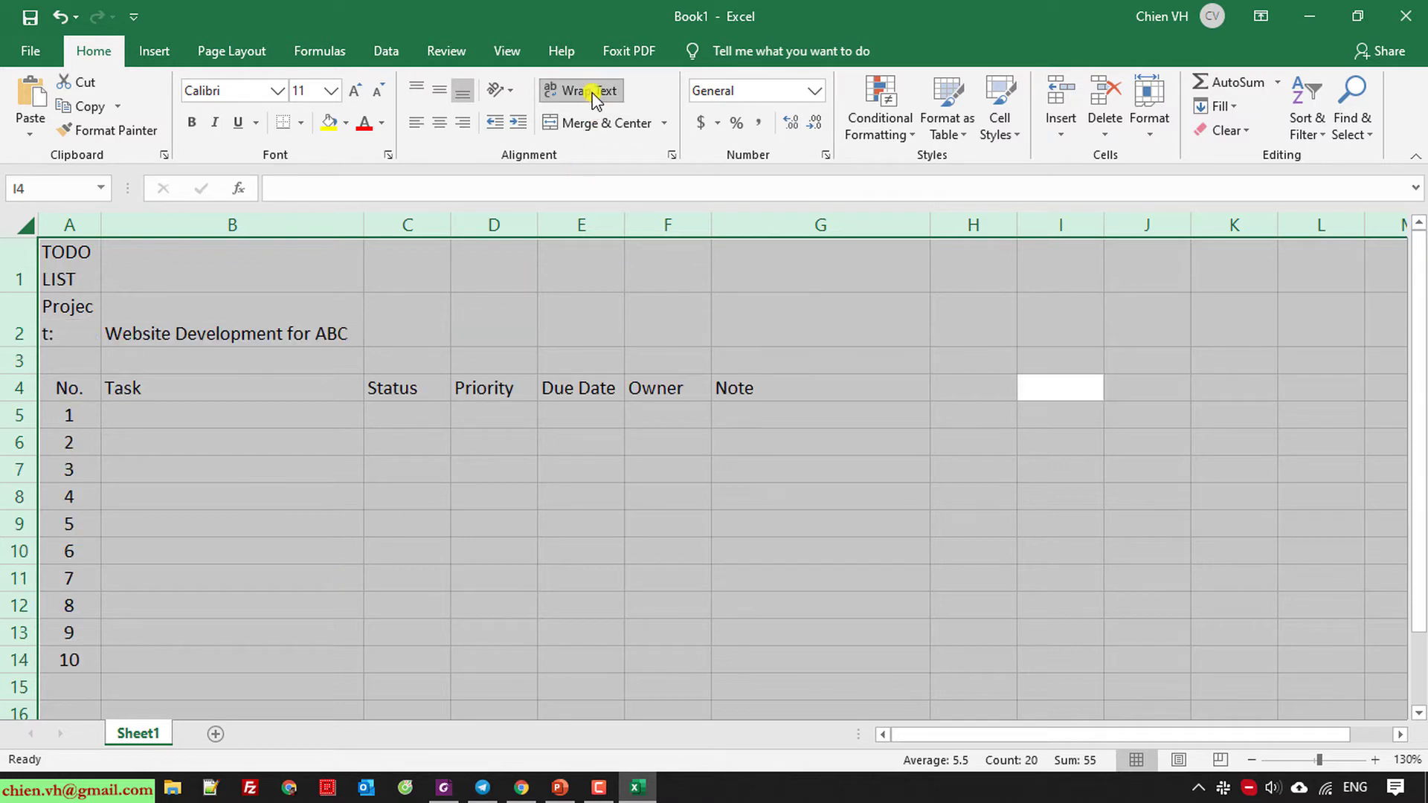
{"action": "left_click", "coordinate": [305, 463]}
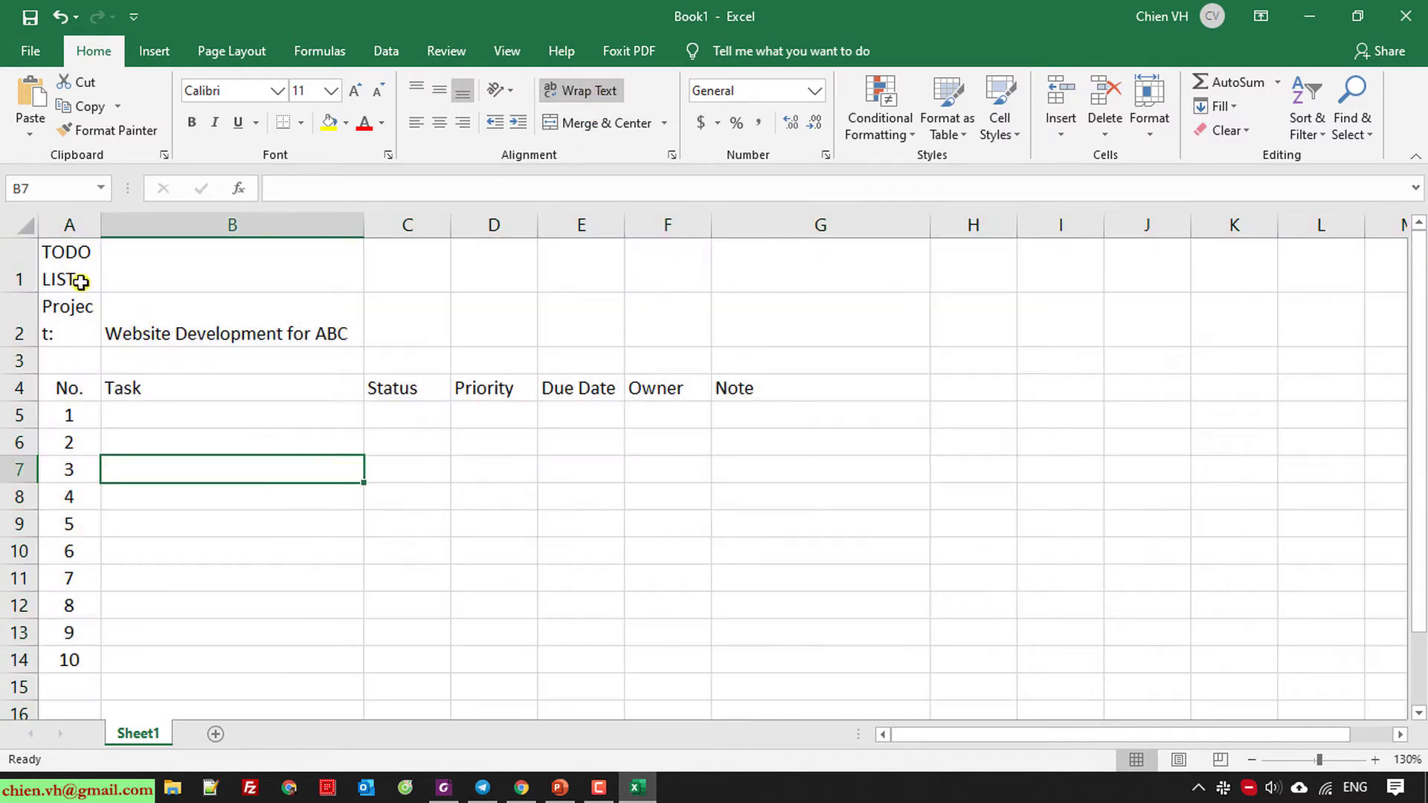
Merge A1:B1 for the TODO LIST title and align it left.
{"action": "left_click_drag", "start_coordinate": [82, 277], "coordinate": [284, 268]}
{"action": "left_click", "coordinate": [625, 124]}
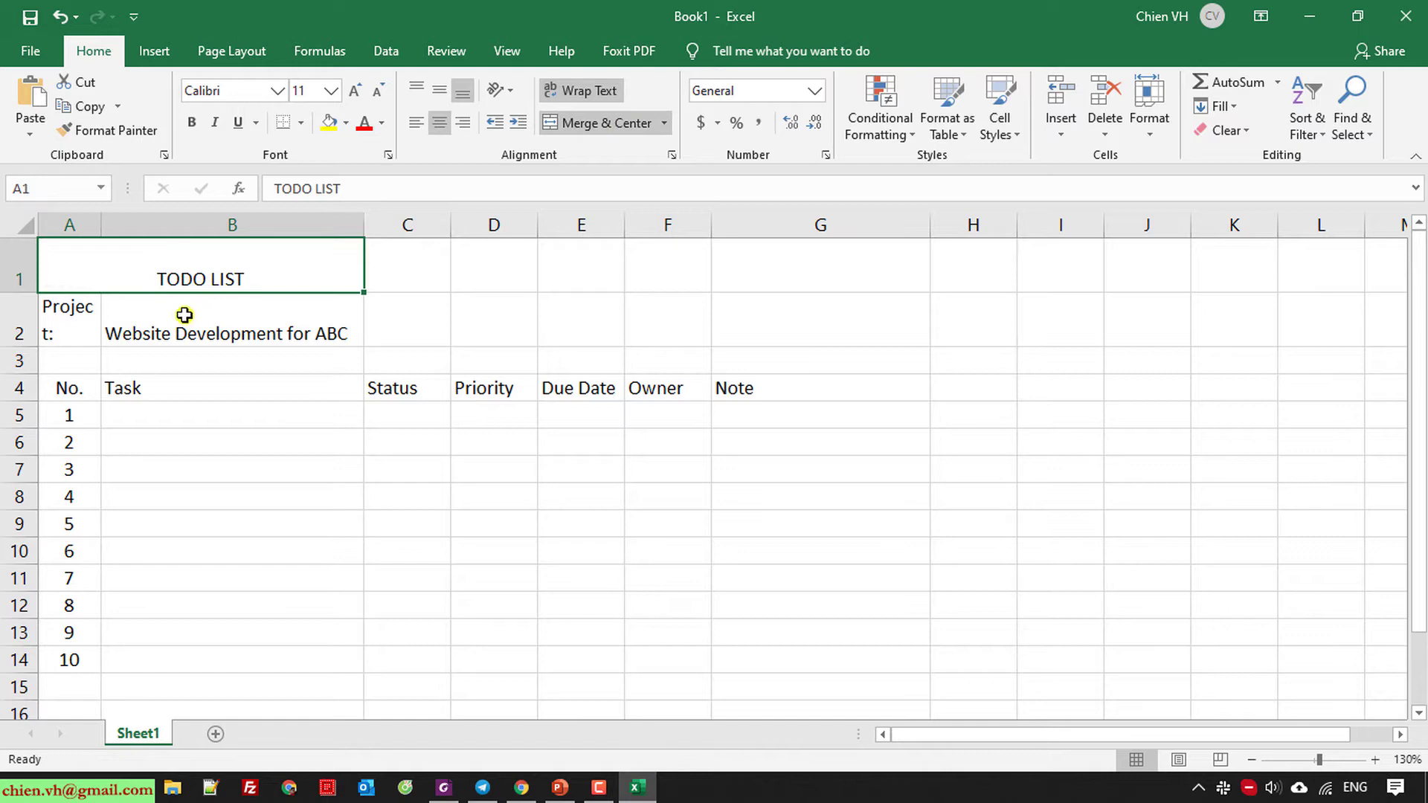
{"action": "left_click", "coordinate": [418, 124]}
{"action": "left_click_drag", "start_coordinate": [64, 322], "coordinate": [255, 315]}
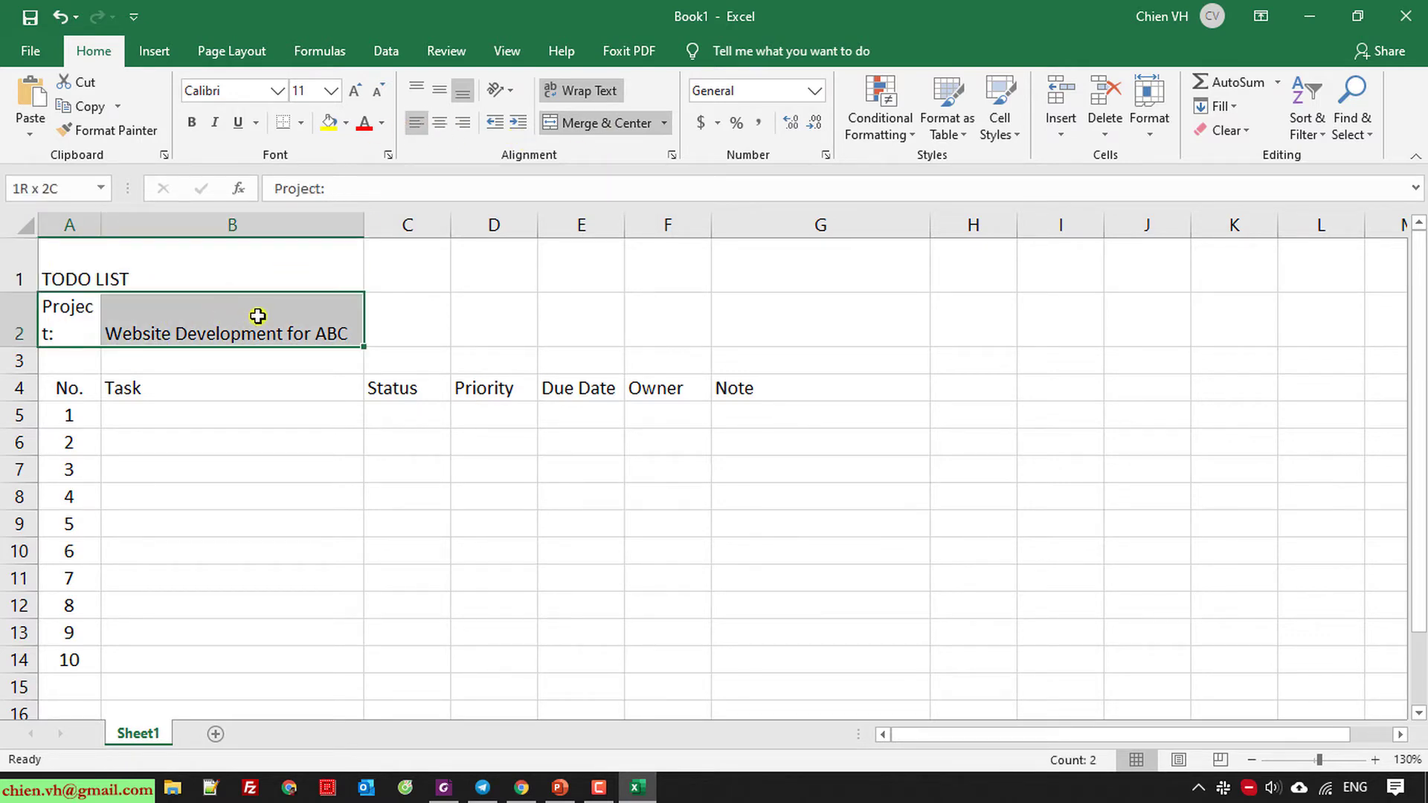
{"action": "left_click", "coordinate": [249, 421]}
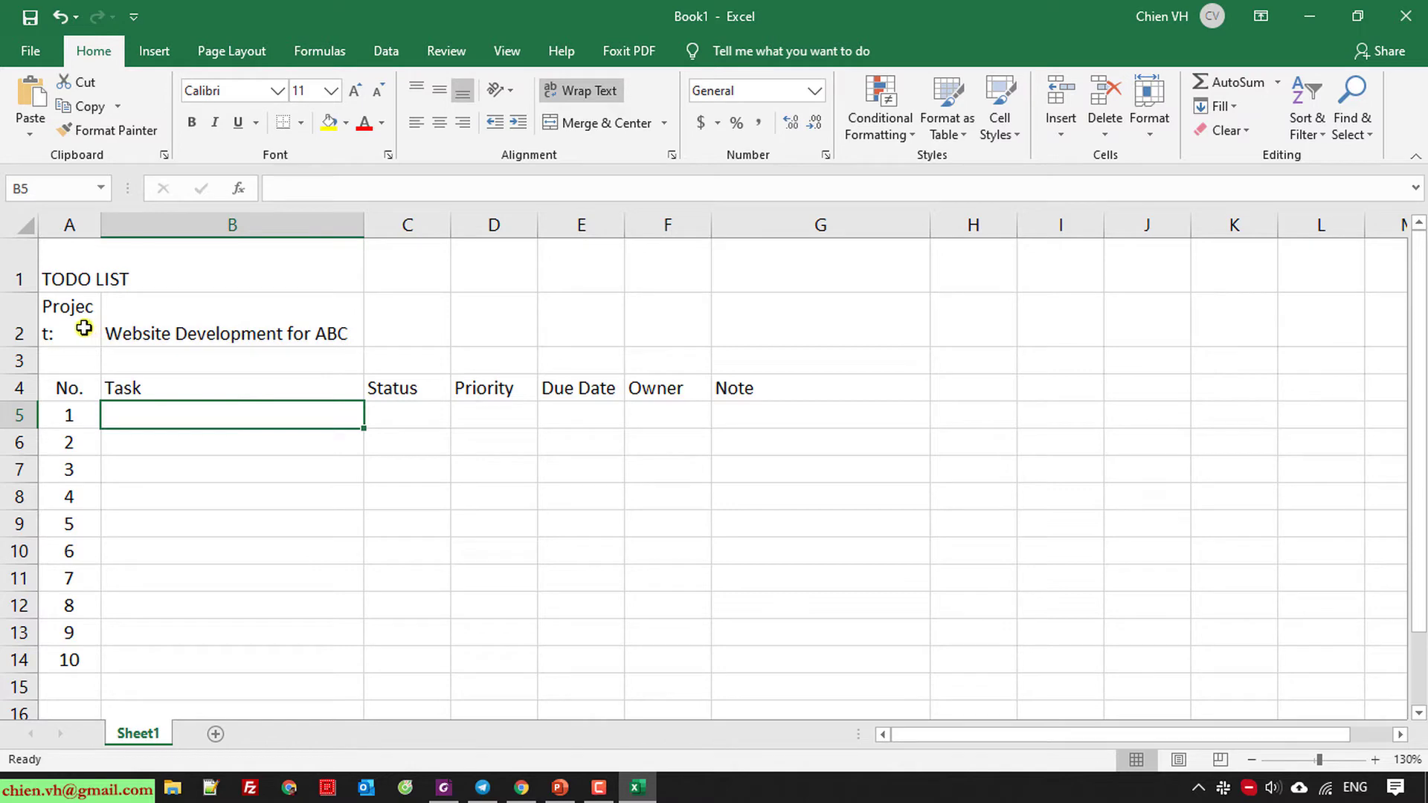
Middle-align all cells, restore rows 1–2 to normal height, and widen columns A, B and C.
{"action": "left_click_drag", "start_coordinate": [102, 229], "coordinate": [116, 226]}
{"action": "left_click", "coordinate": [342, 614]}
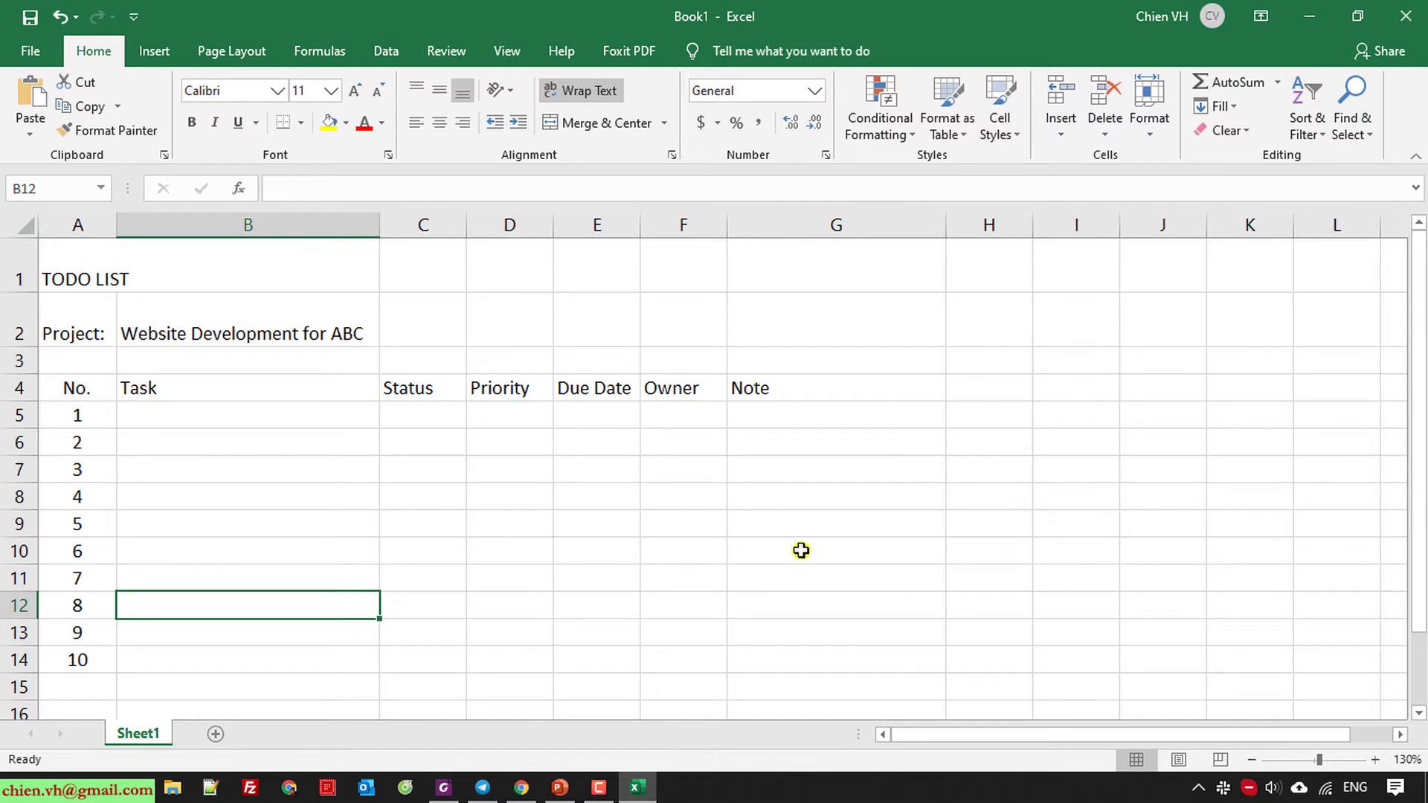
{"action": "key", "text": "ctrl+a"}
{"action": "key", "text": "ctrl+a"}
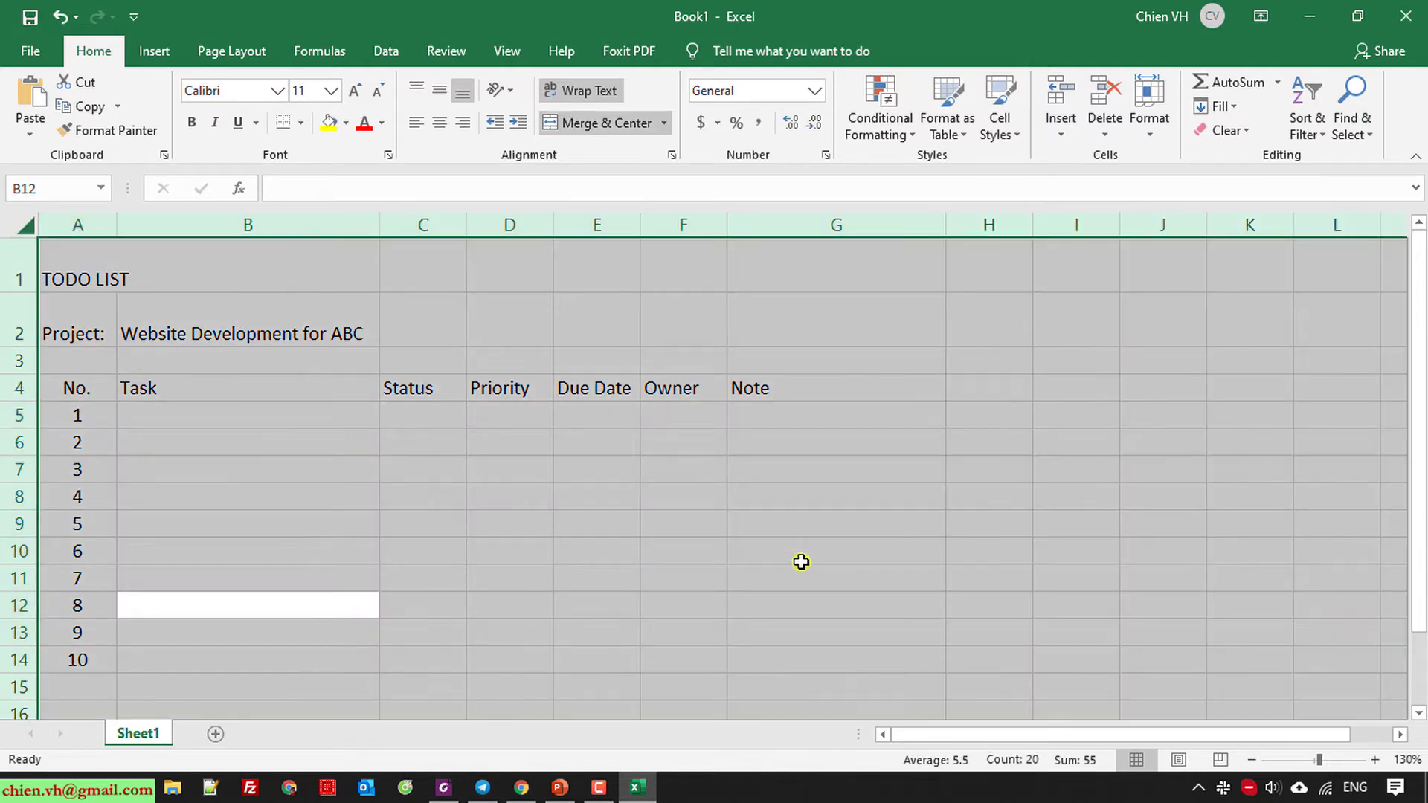
{"action": "left_click", "coordinate": [439, 94]}
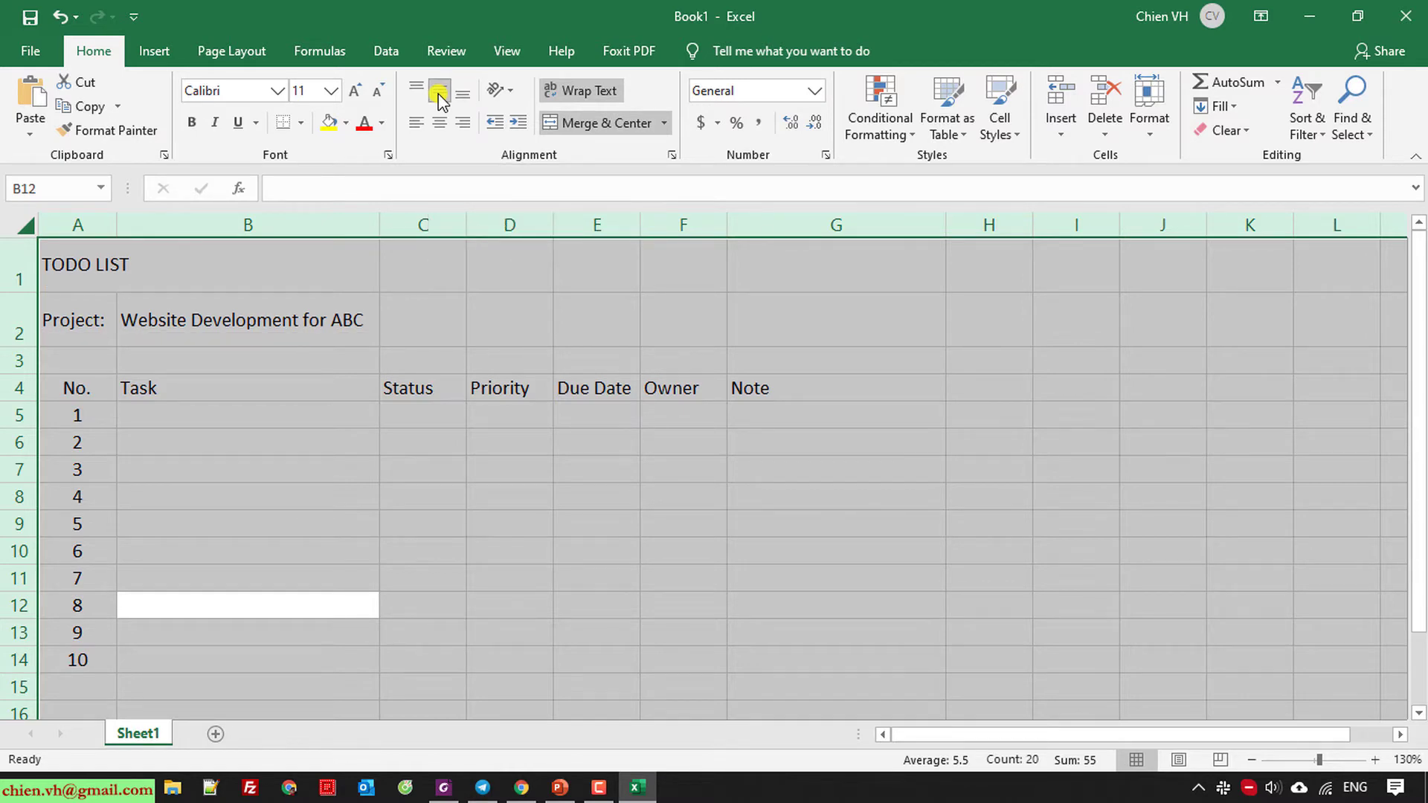
{"action": "left_click", "coordinate": [927, 437]}
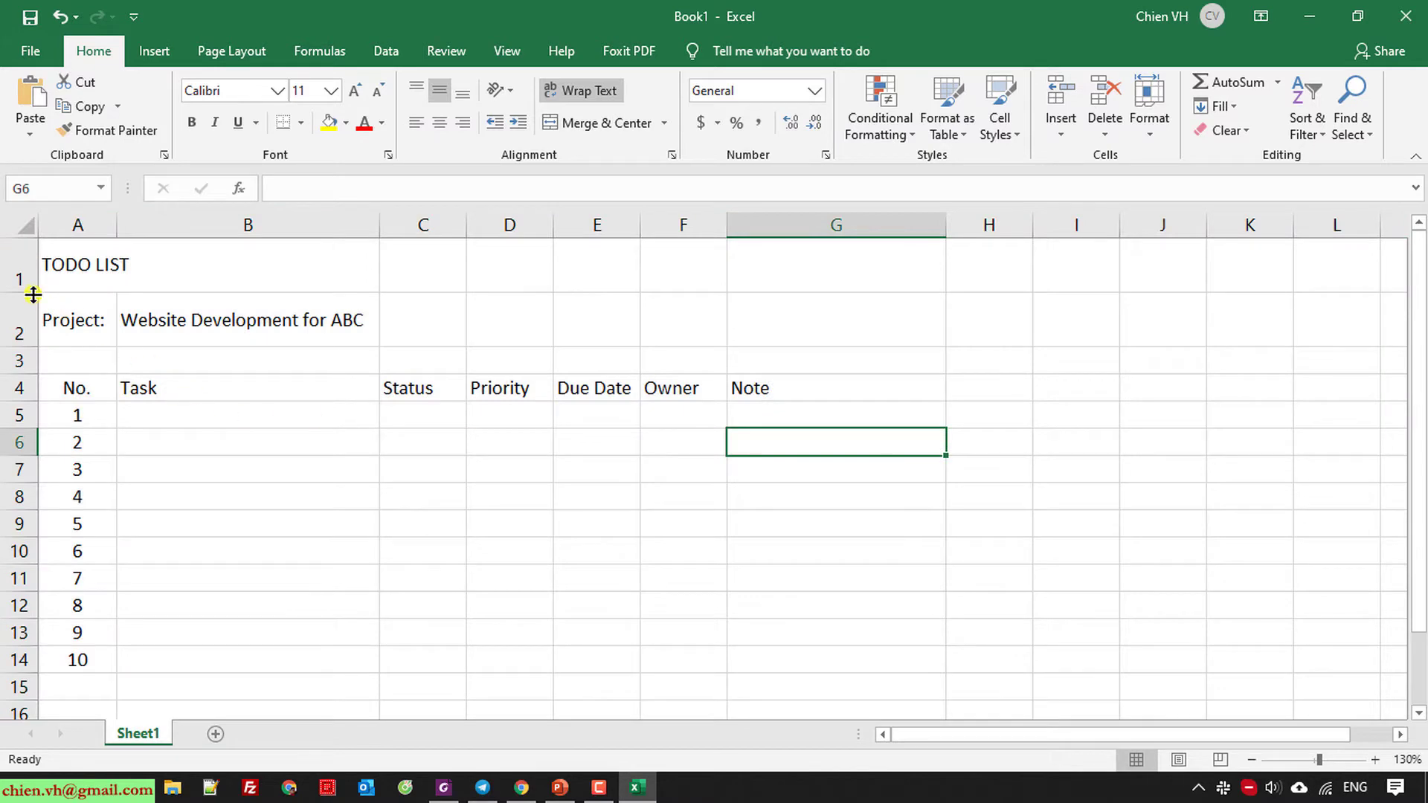
{"action": "left_click_drag", "start_coordinate": [31, 294], "coordinate": [30, 266]}
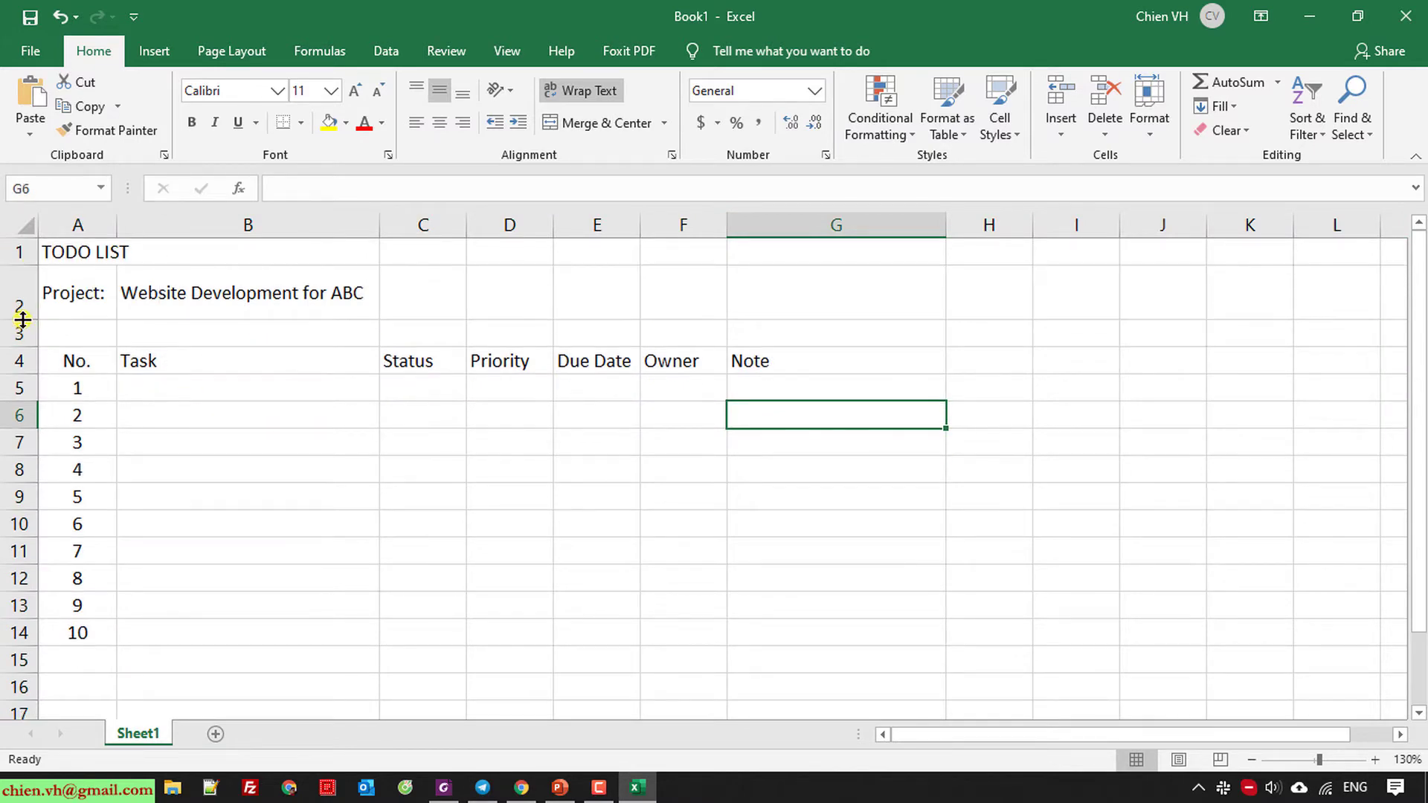
{"action": "left_click_drag", "start_coordinate": [23, 320], "coordinate": [23, 320]}
{"action": "left_click_drag", "start_coordinate": [393, 224], "coordinate": [411, 224]}
{"action": "double_click", "coordinate": [24, 320]}
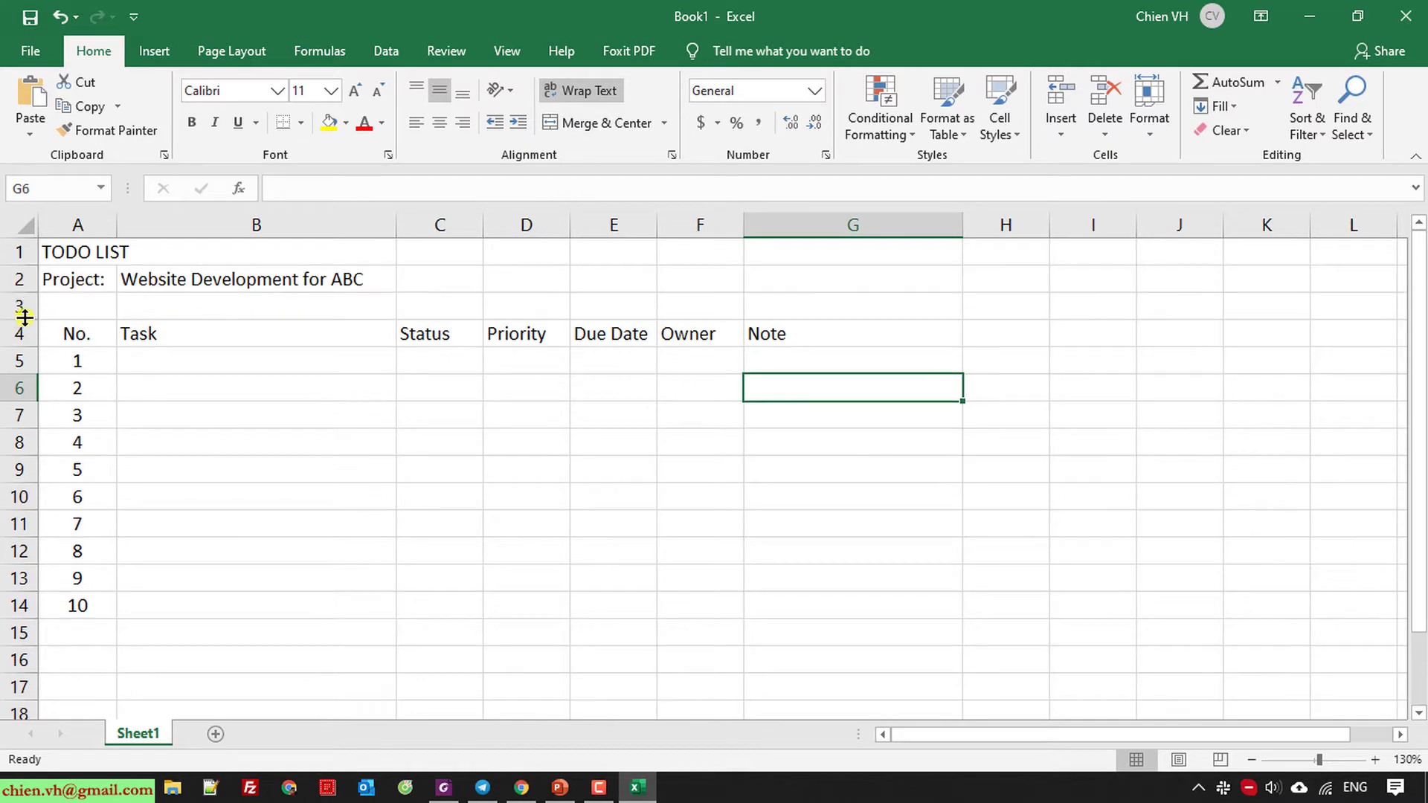
{"action": "left_click", "coordinate": [582, 462]}
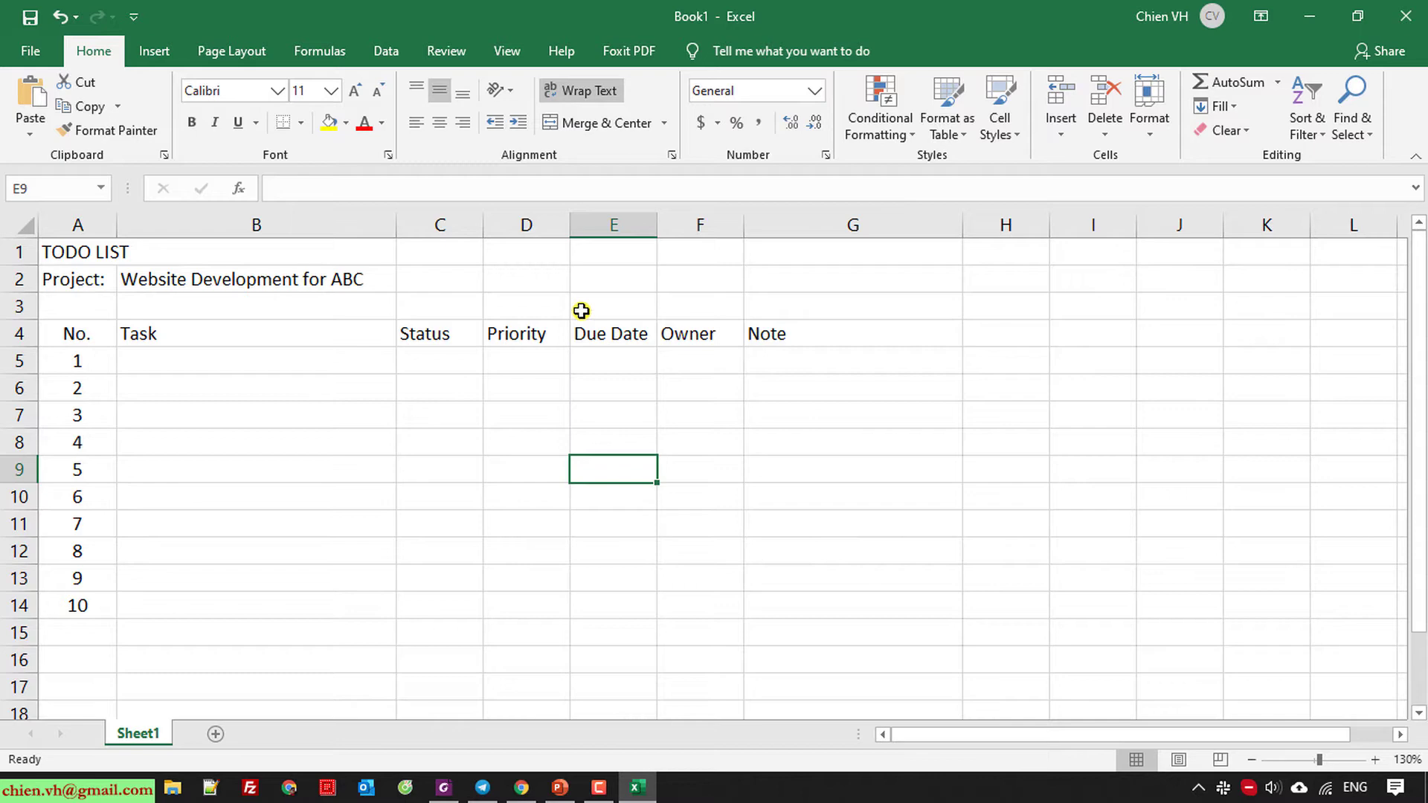
{"action": "left_click_drag", "start_coordinate": [483, 223], "coordinate": [495, 223]}
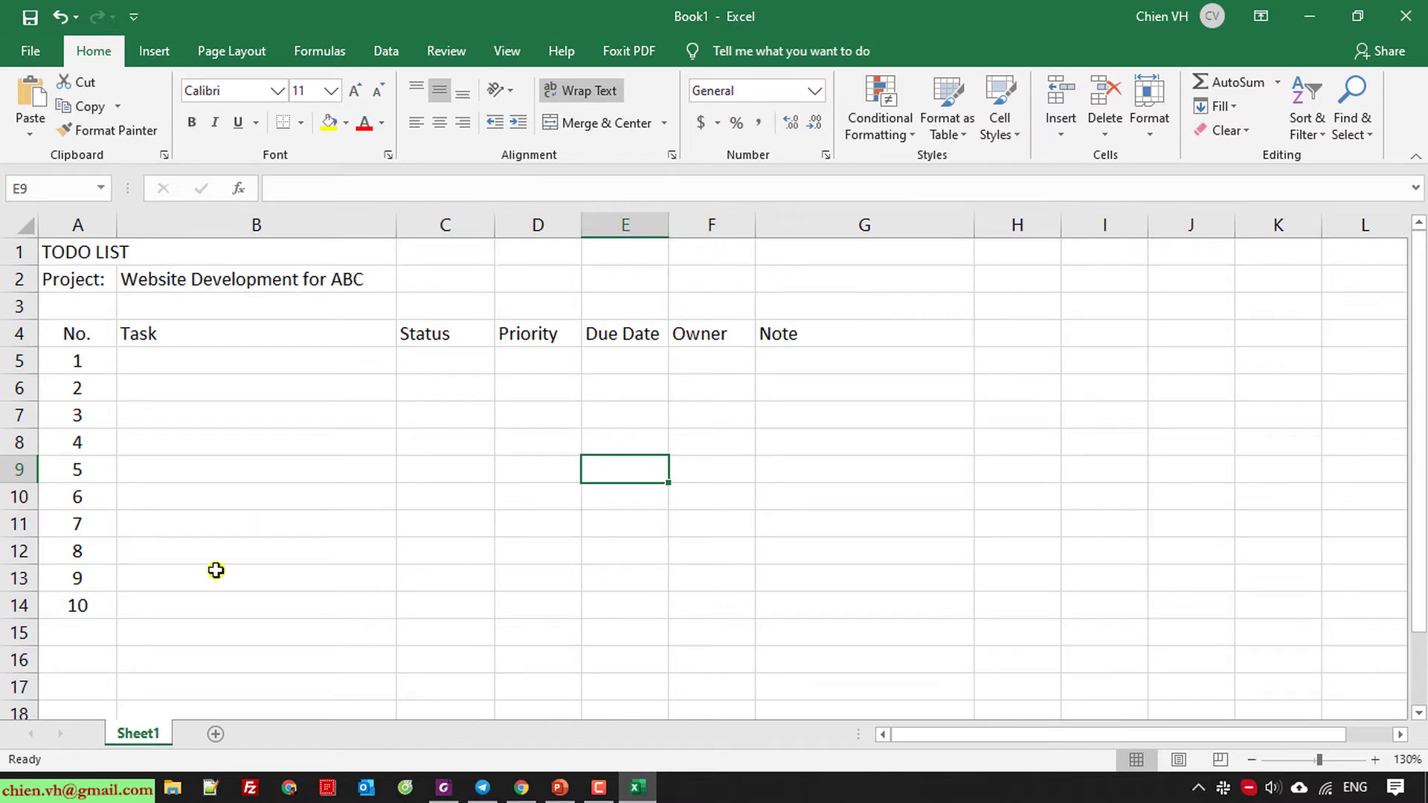
Rename the worksheet to ToDoList.
{"action": "double_click", "coordinate": [153, 732]}
{"action": "type", "text": "To"}
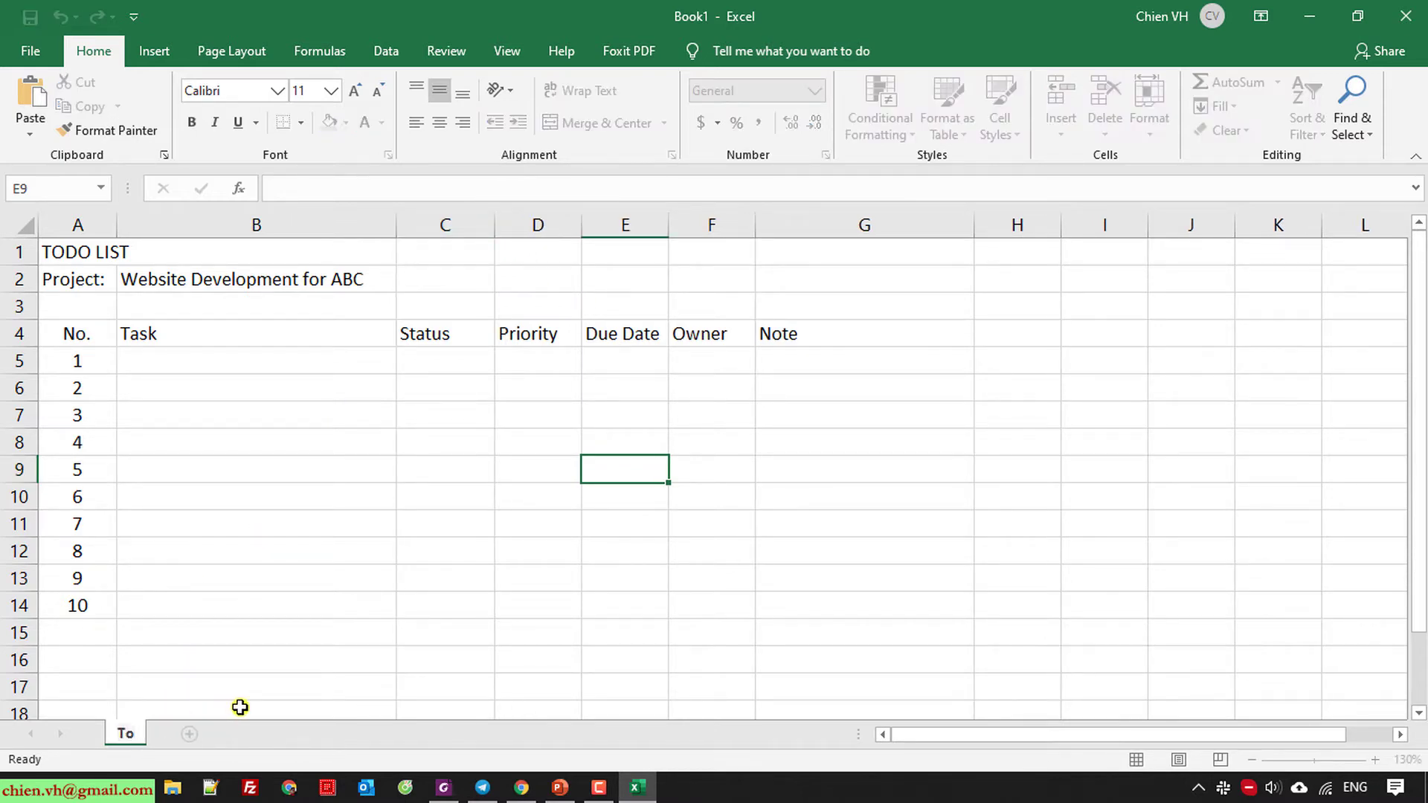
{"action": "type", "text": "DoList"}
{"action": "key", "text": "Return"}
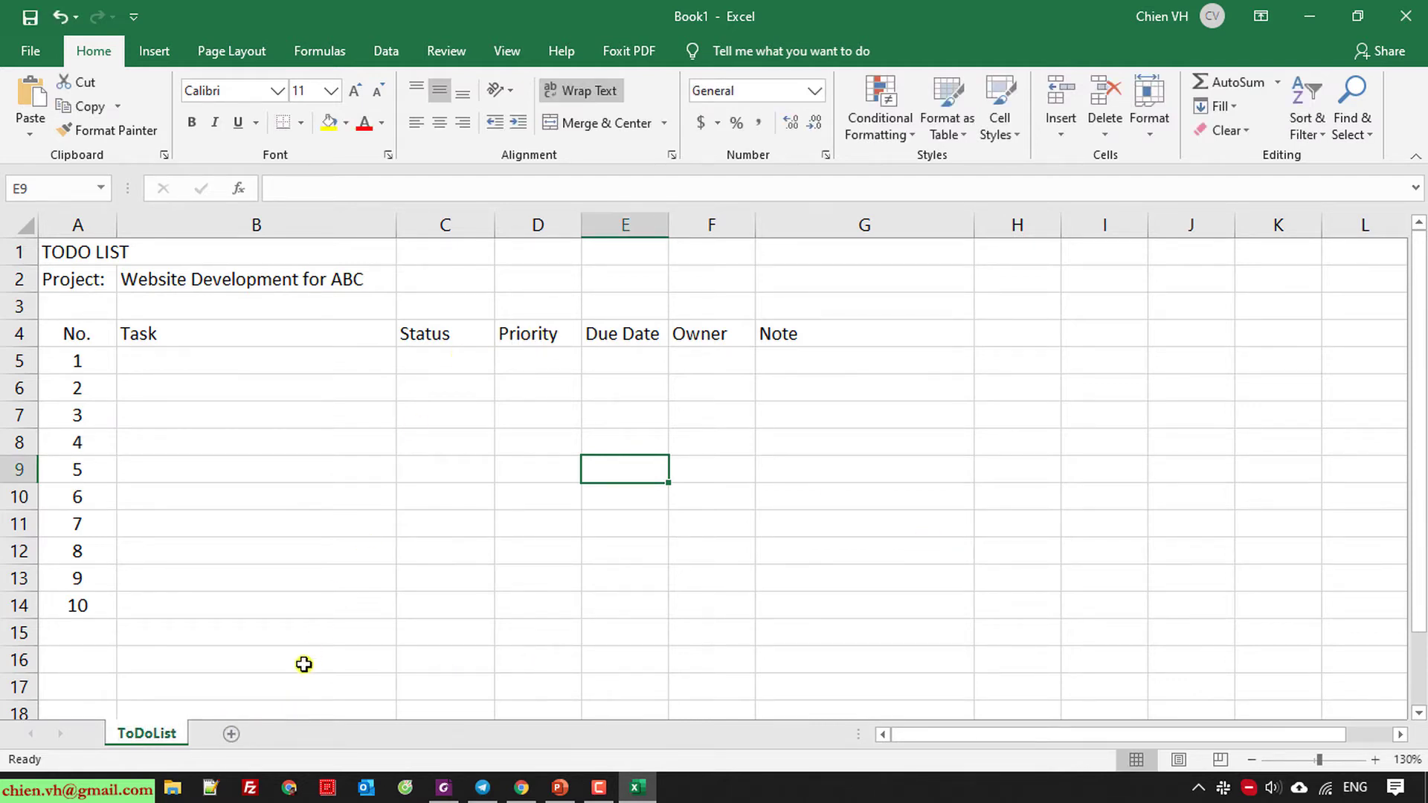
Add a new worksheet named List.
{"action": "left_click", "coordinate": [231, 734]}
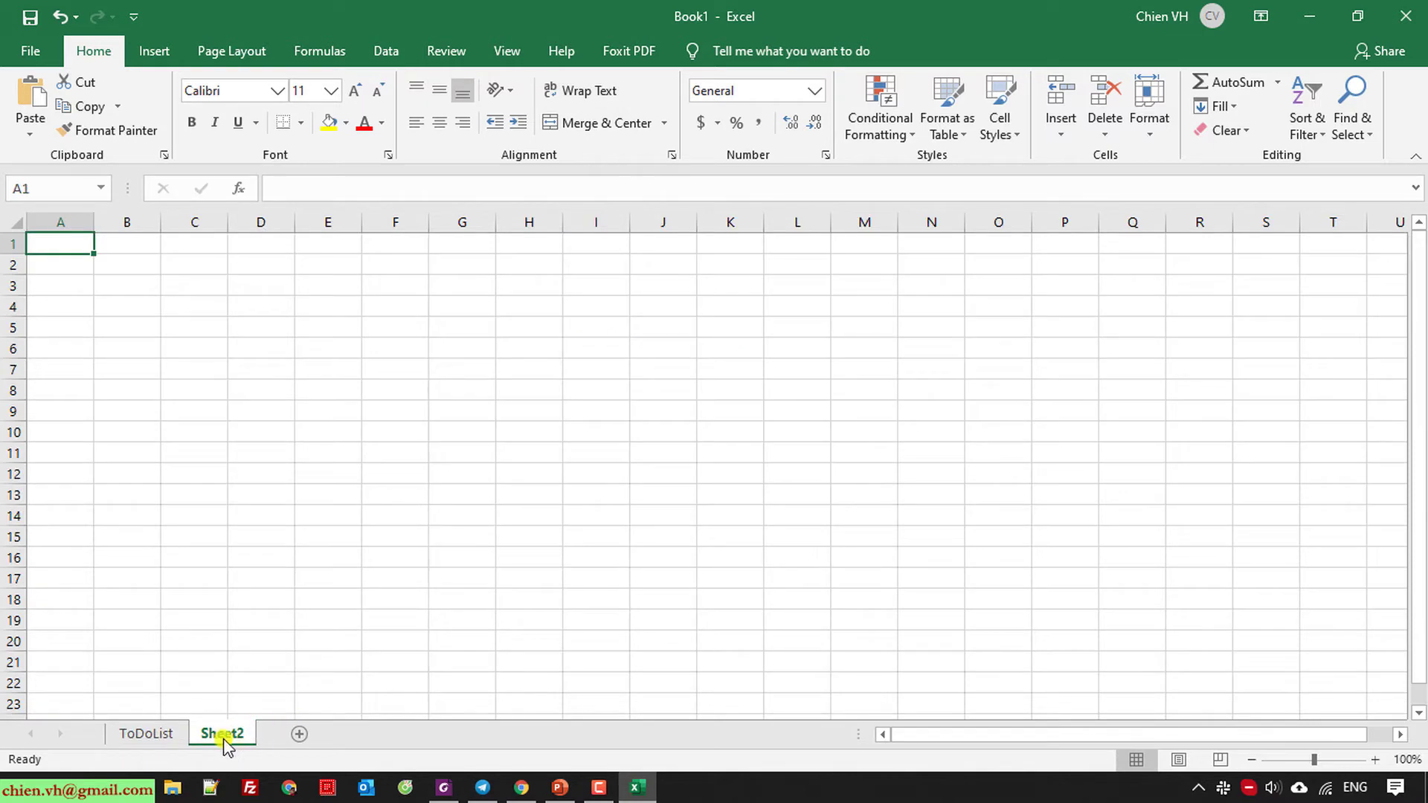
{"action": "double_click", "coordinate": [223, 734]}
{"action": "type", "text": "List"}
{"action": "key", "text": "Return"}
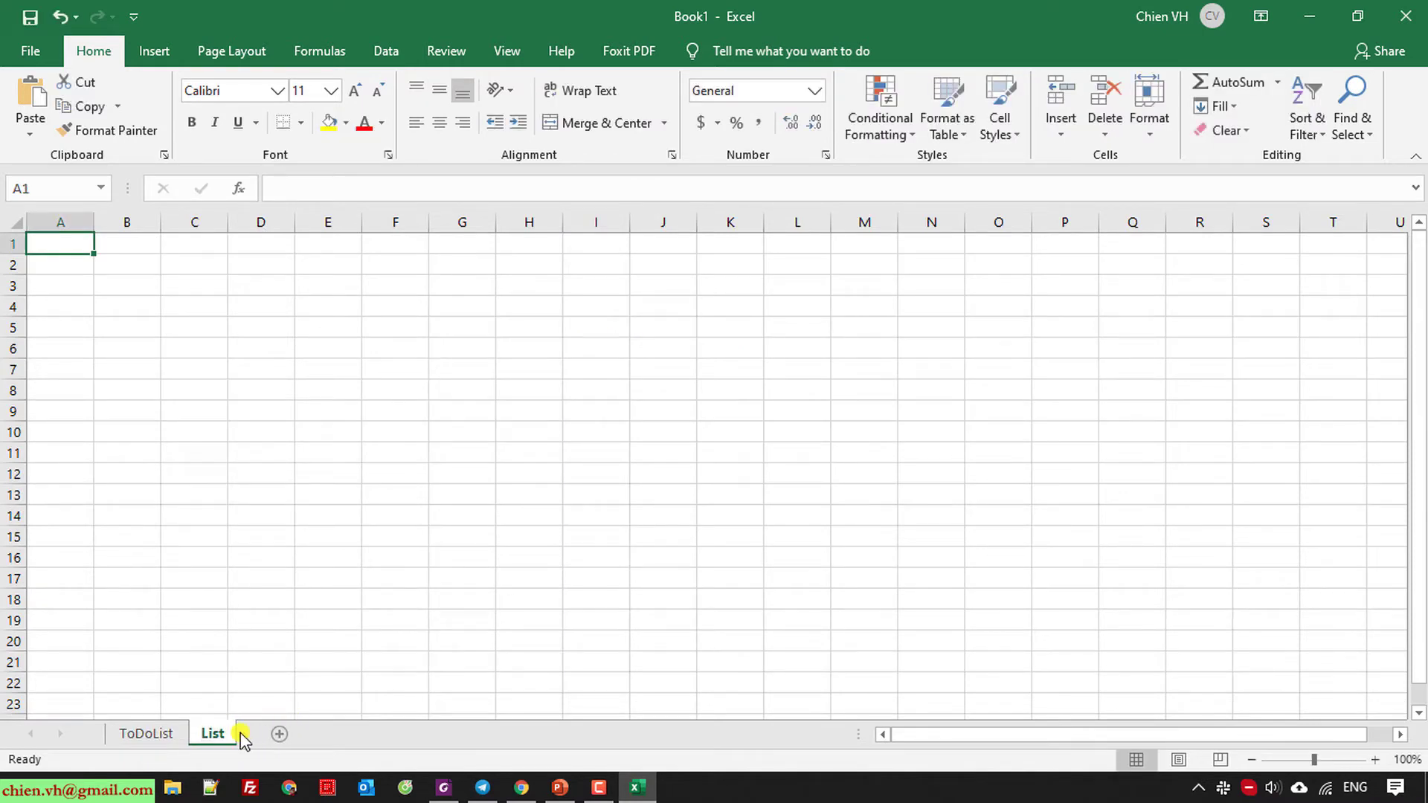
On the List sheet, enter Status in A1 and Priority in B1.
{"action": "left_click", "coordinate": [238, 429]}
{"action": "left_click", "coordinate": [76, 251]}
{"action": "type", "text": "Status"}
{"action": "key", "text": "Tab"}
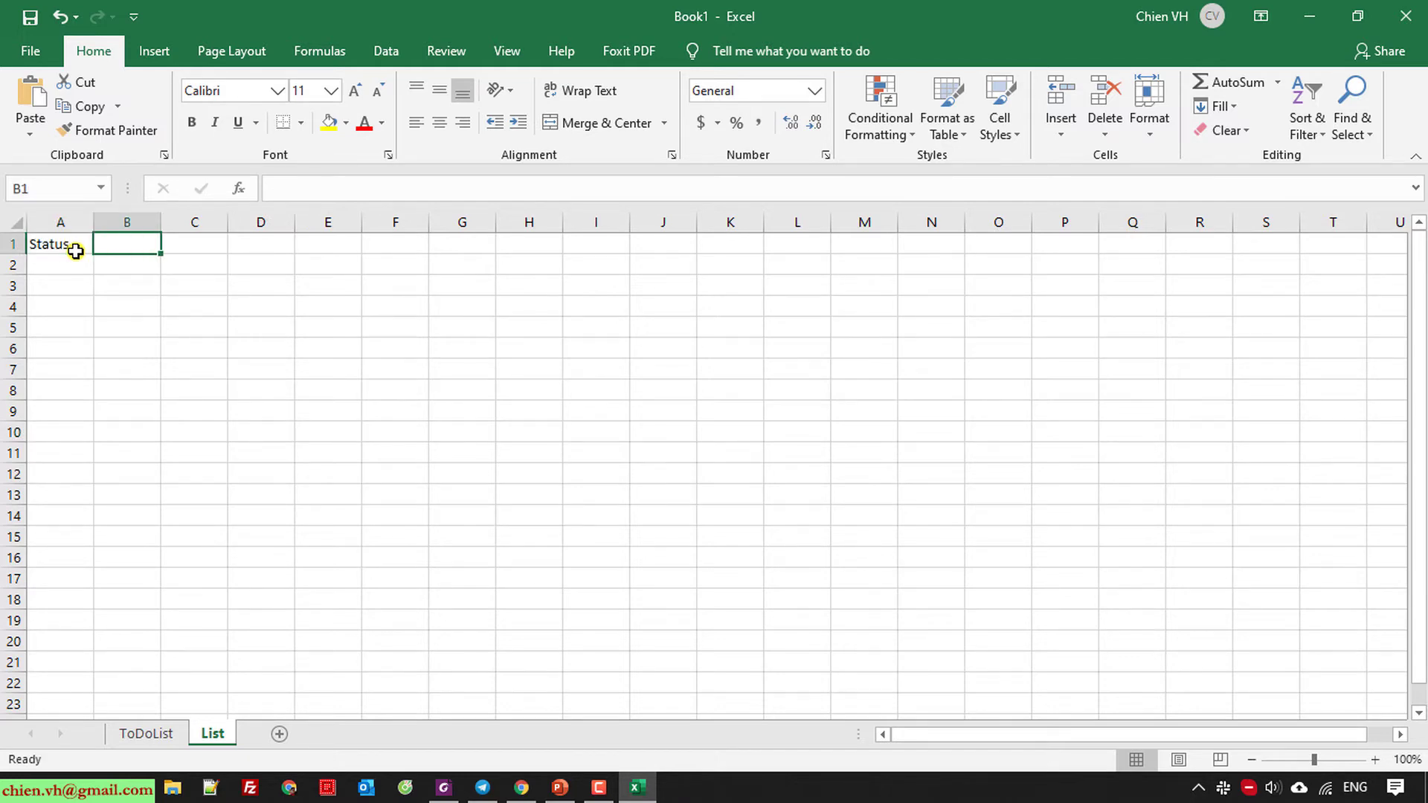
{"action": "left_click", "coordinate": [150, 735]}
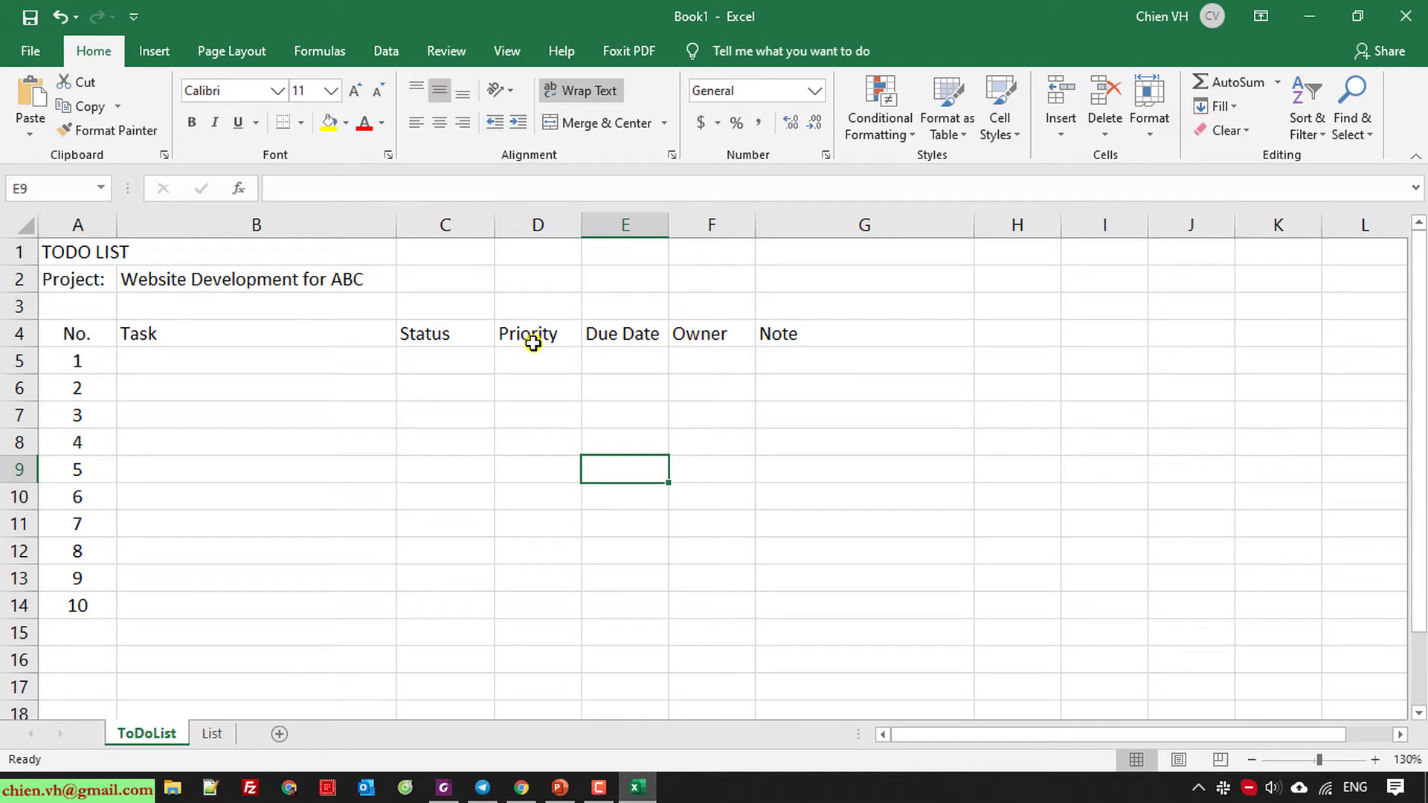
{"action": "left_click", "coordinate": [462, 363]}
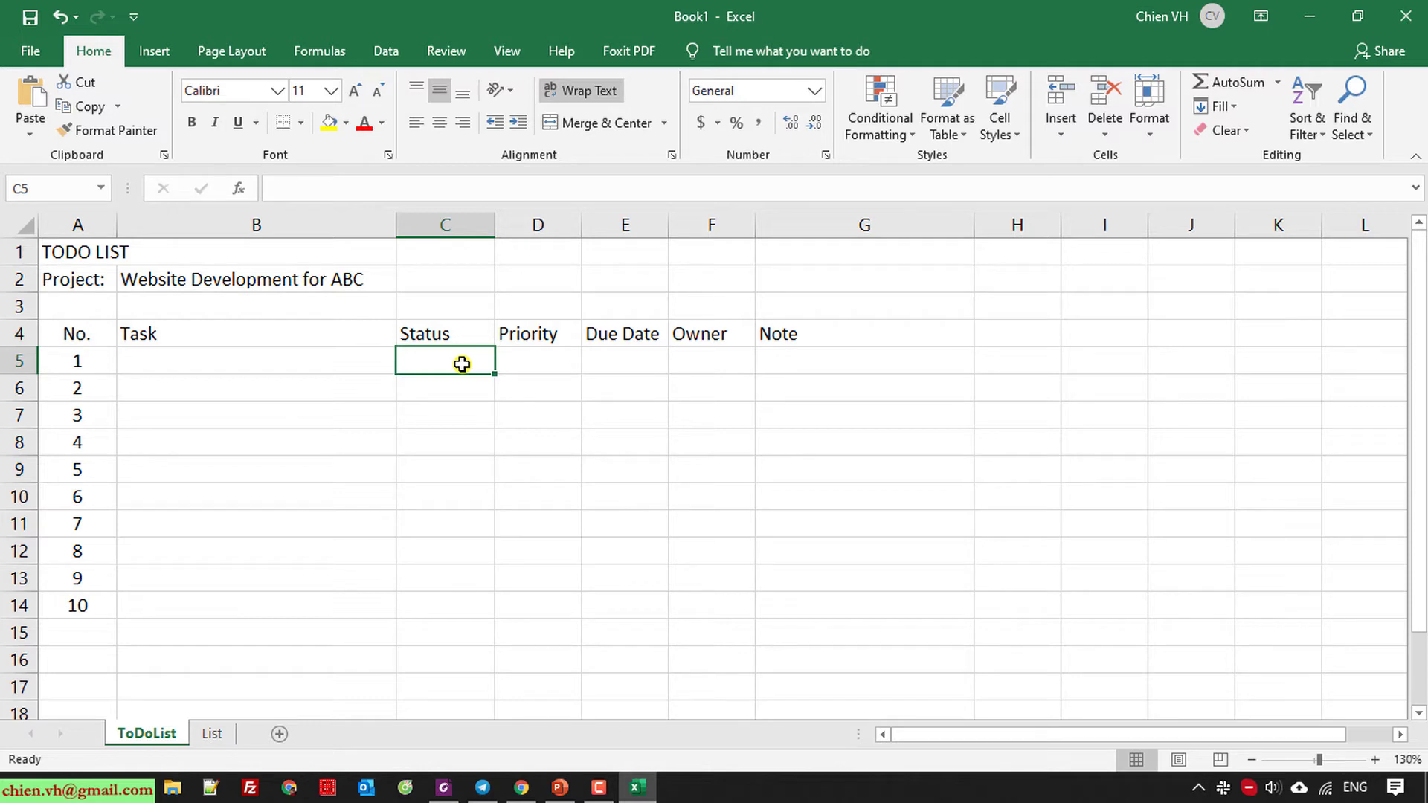
{"action": "left_click", "coordinate": [549, 361]}
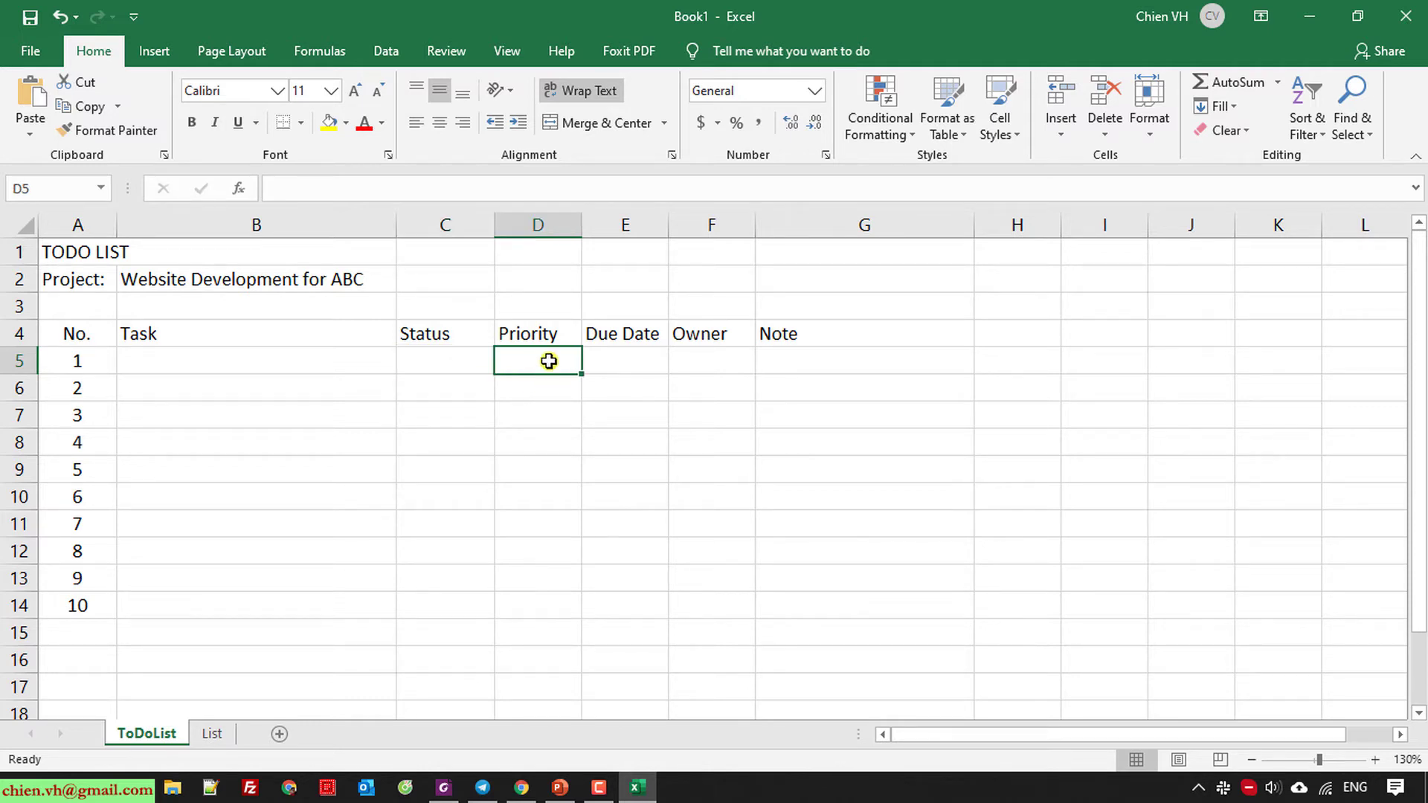
{"action": "left_click", "coordinate": [213, 734]}
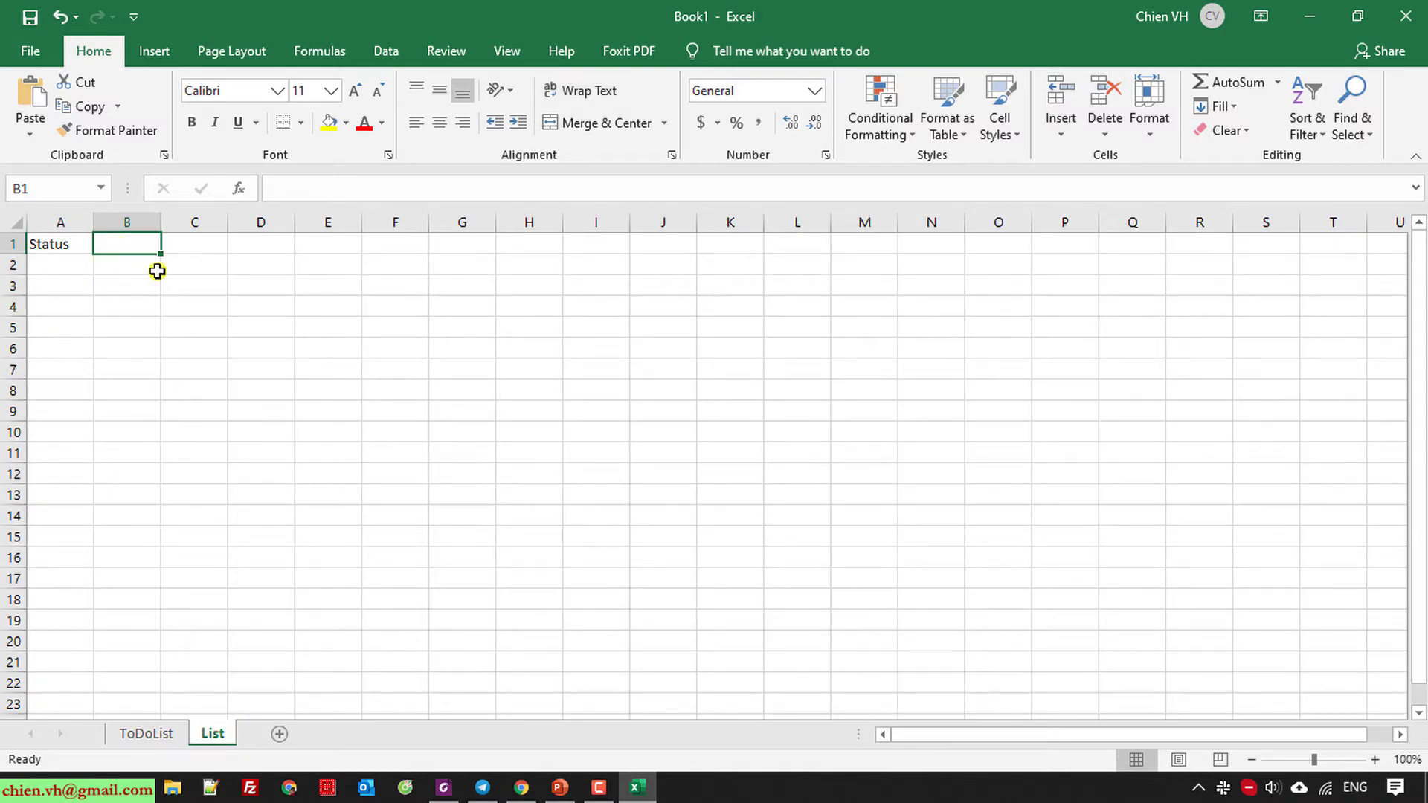
{"action": "type", "text": "Priority"}
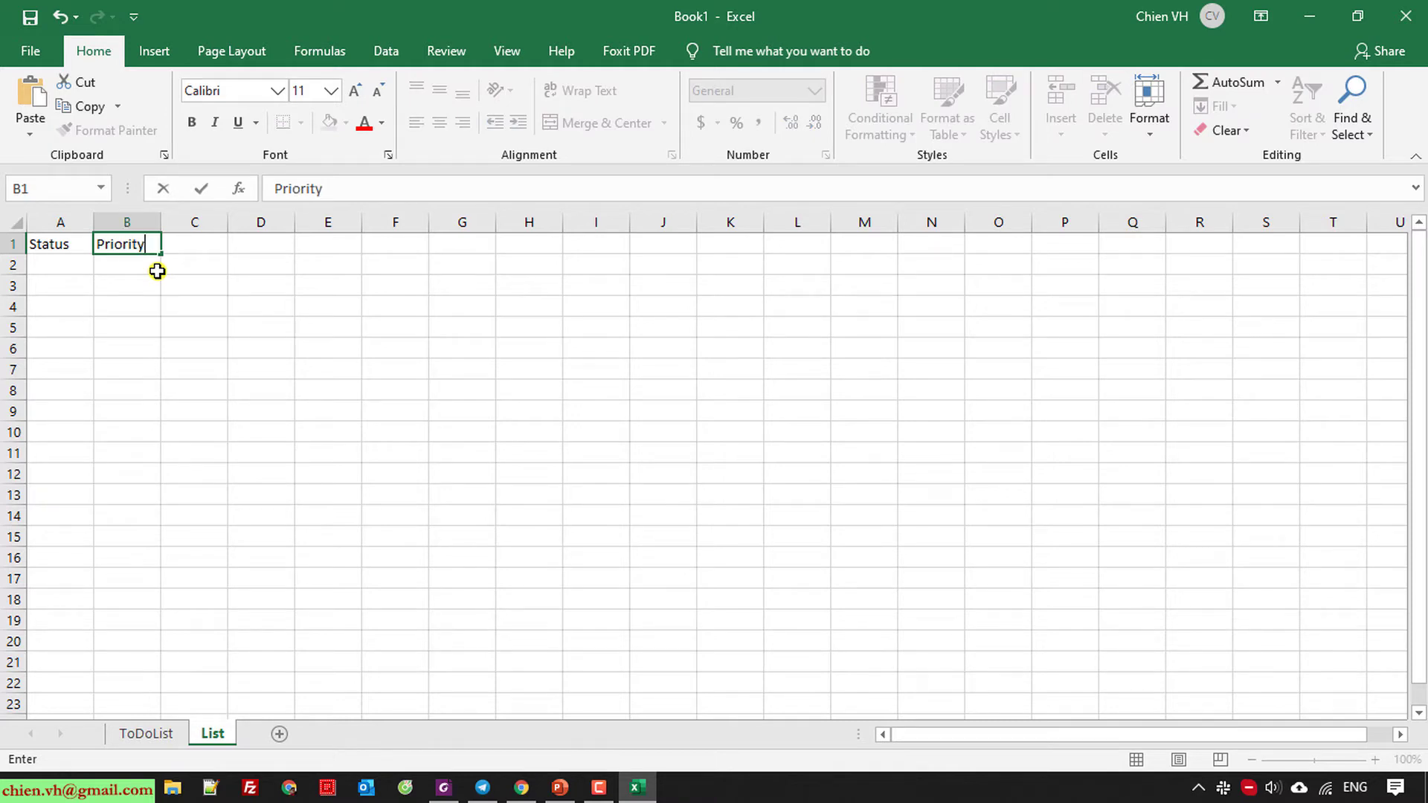
{"action": "key", "text": "Return"}
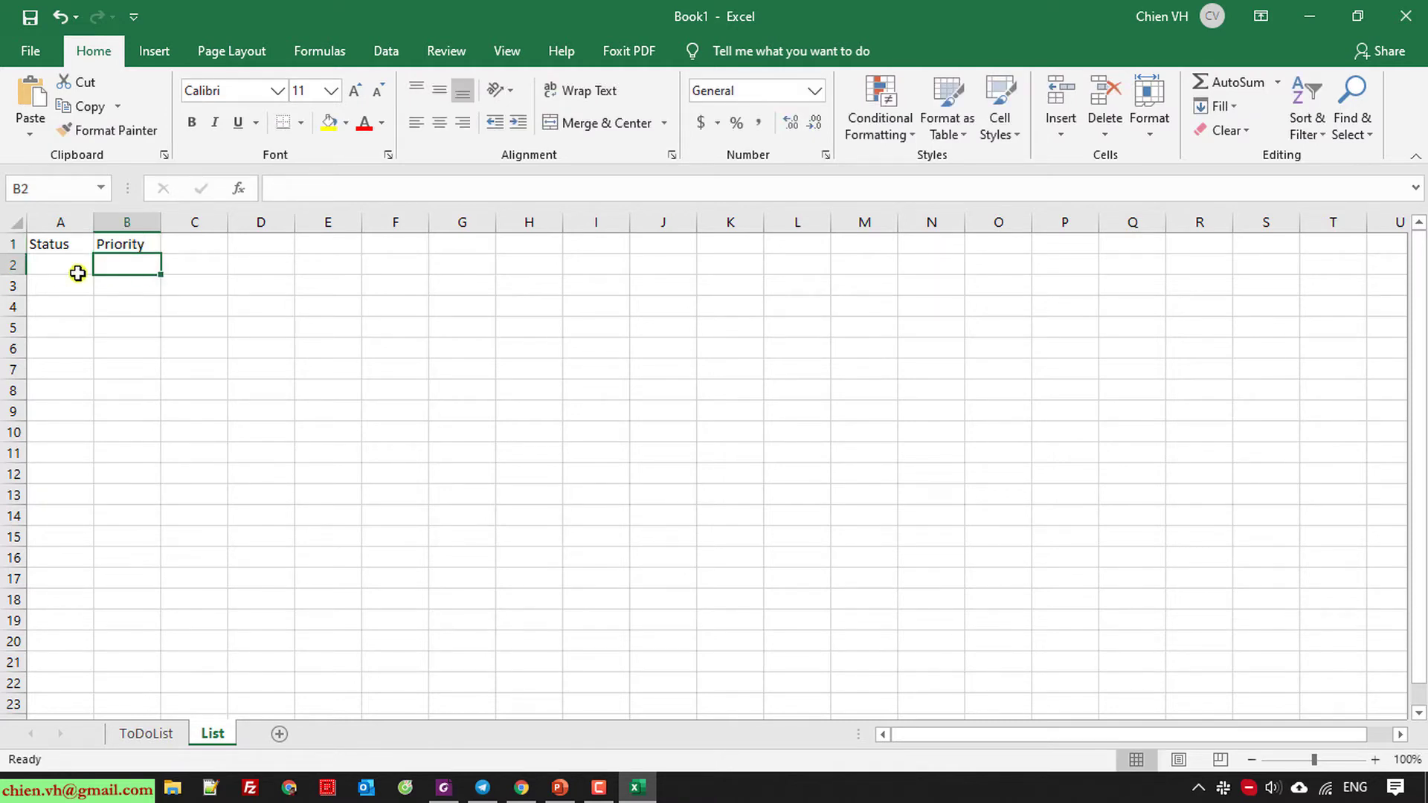
{"action": "left_click", "coordinate": [60, 270]}
Widen columns A and B on the List sheet.
{"action": "scroll", "coordinate": [204, 332], "scroll_direction": "up", "scroll_amount": 3, "text": "ctrl"}
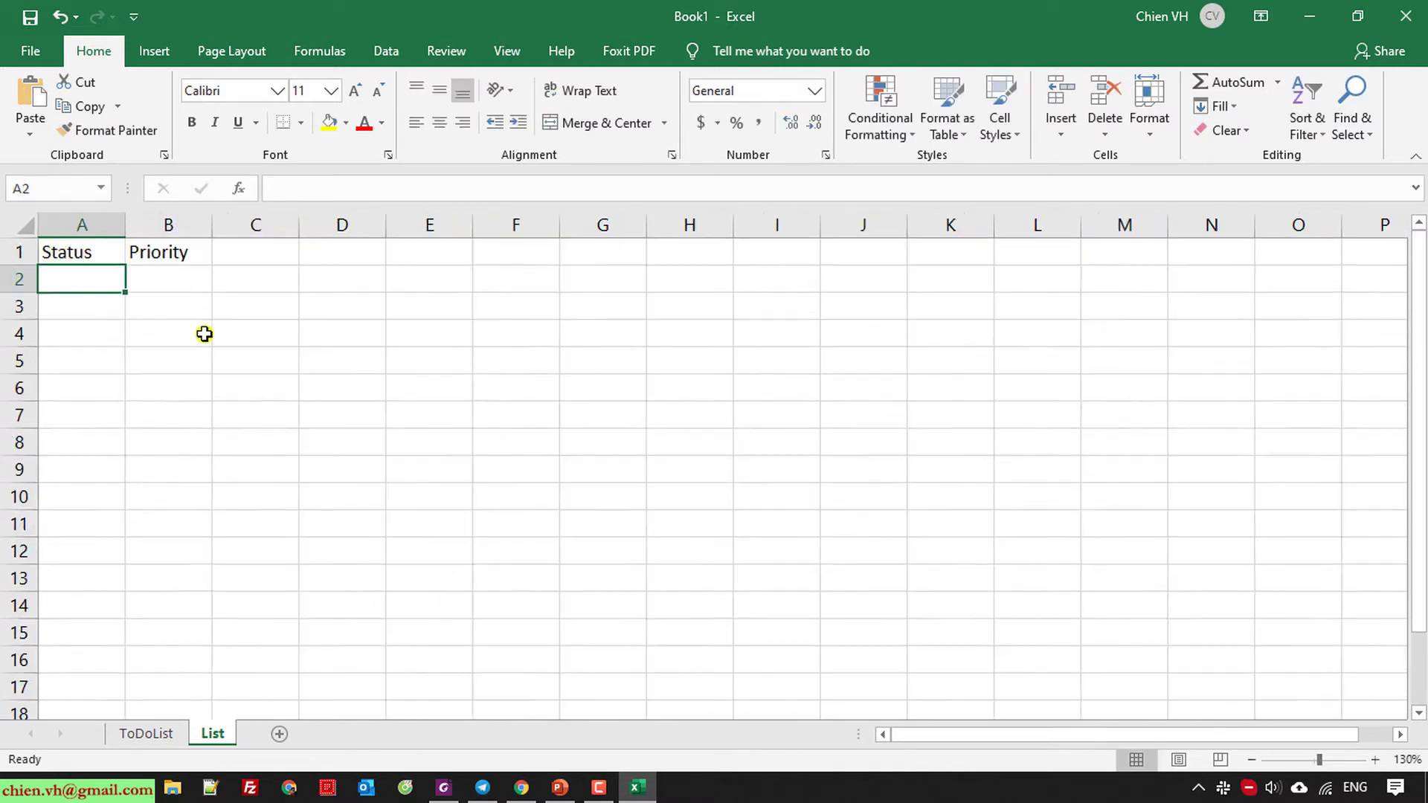
{"action": "left_click_drag", "start_coordinate": [144, 226], "coordinate": [210, 226]}
{"action": "left_click_drag", "start_coordinate": [307, 226], "coordinate": [405, 226]}
{"action": "left_click_drag", "start_coordinate": [212, 226], "coordinate": [274, 226]}
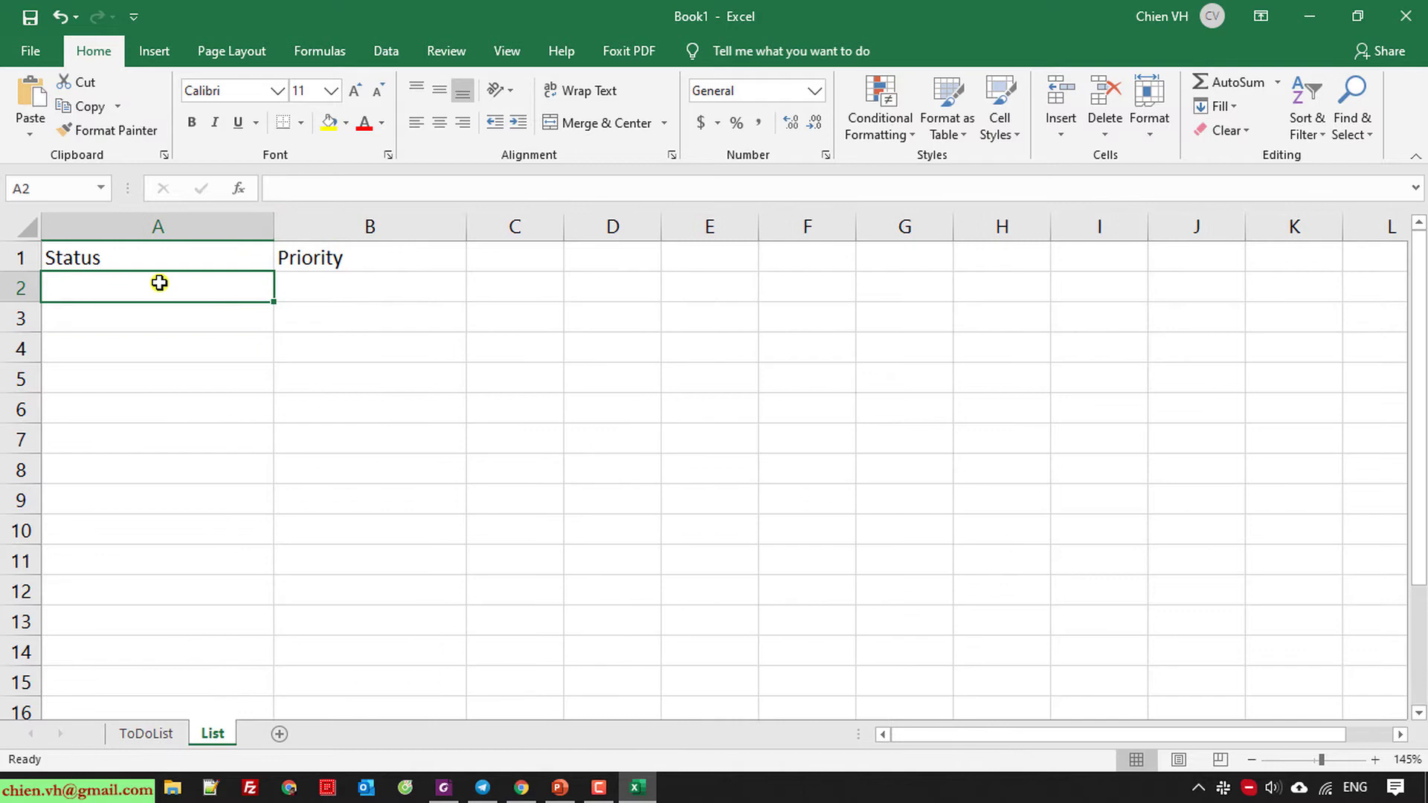
Enter Open, In Progress, Ready for Review, Complete and On Hold in A2:A6.
{"action": "type", "text": "Open"}
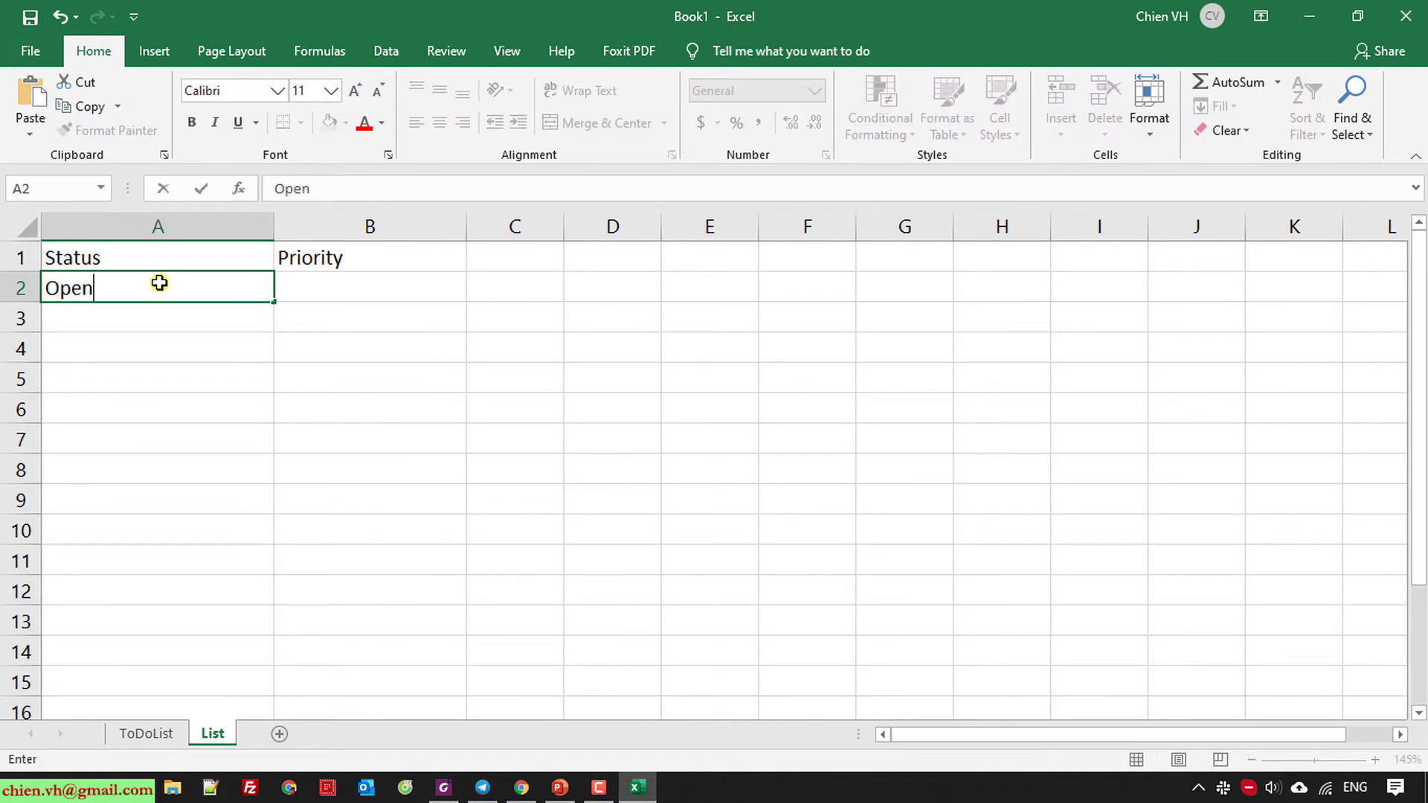
{"action": "key", "text": "Return"}
{"action": "type", "text": "In "}
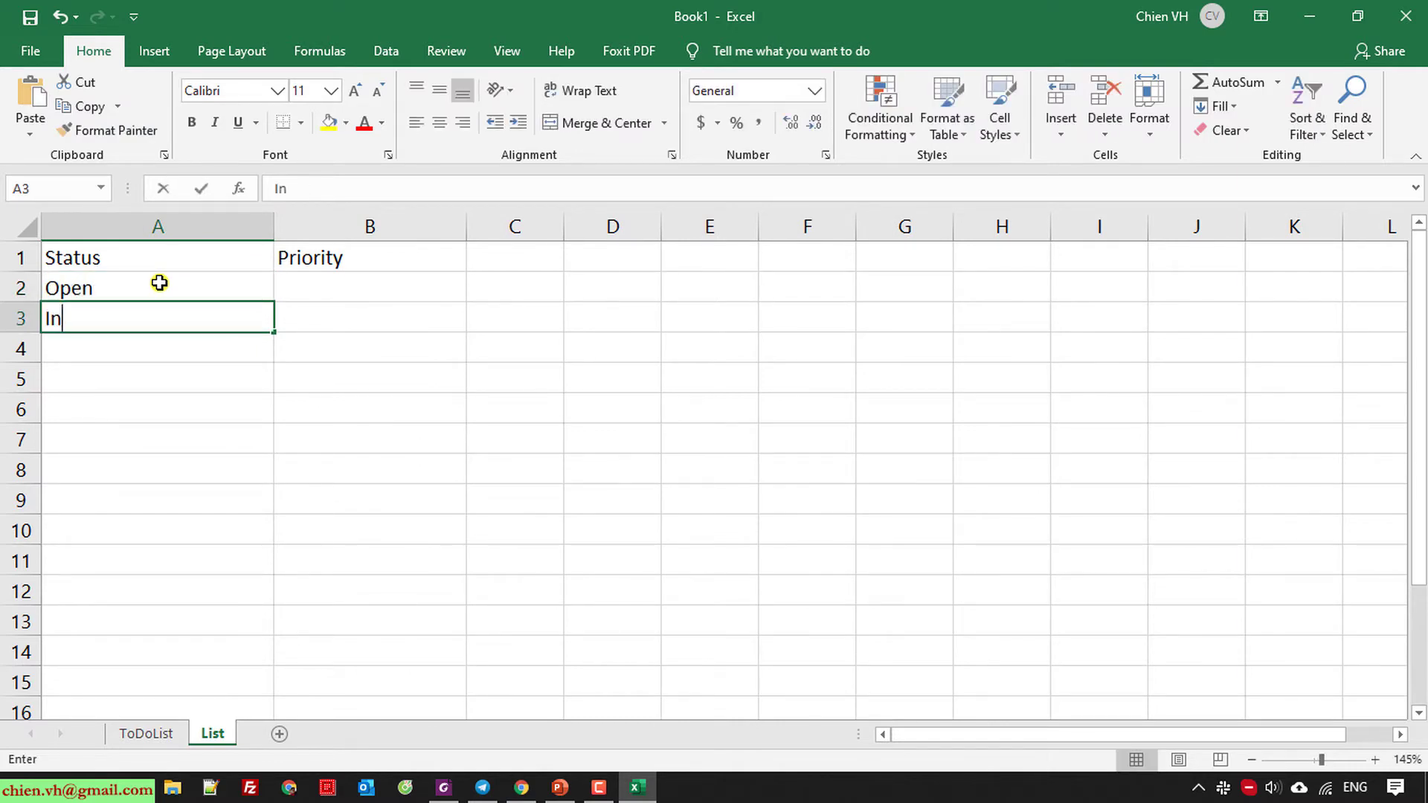
{"action": "type", "text": "Progress"}
{"action": "key", "text": "Return"}
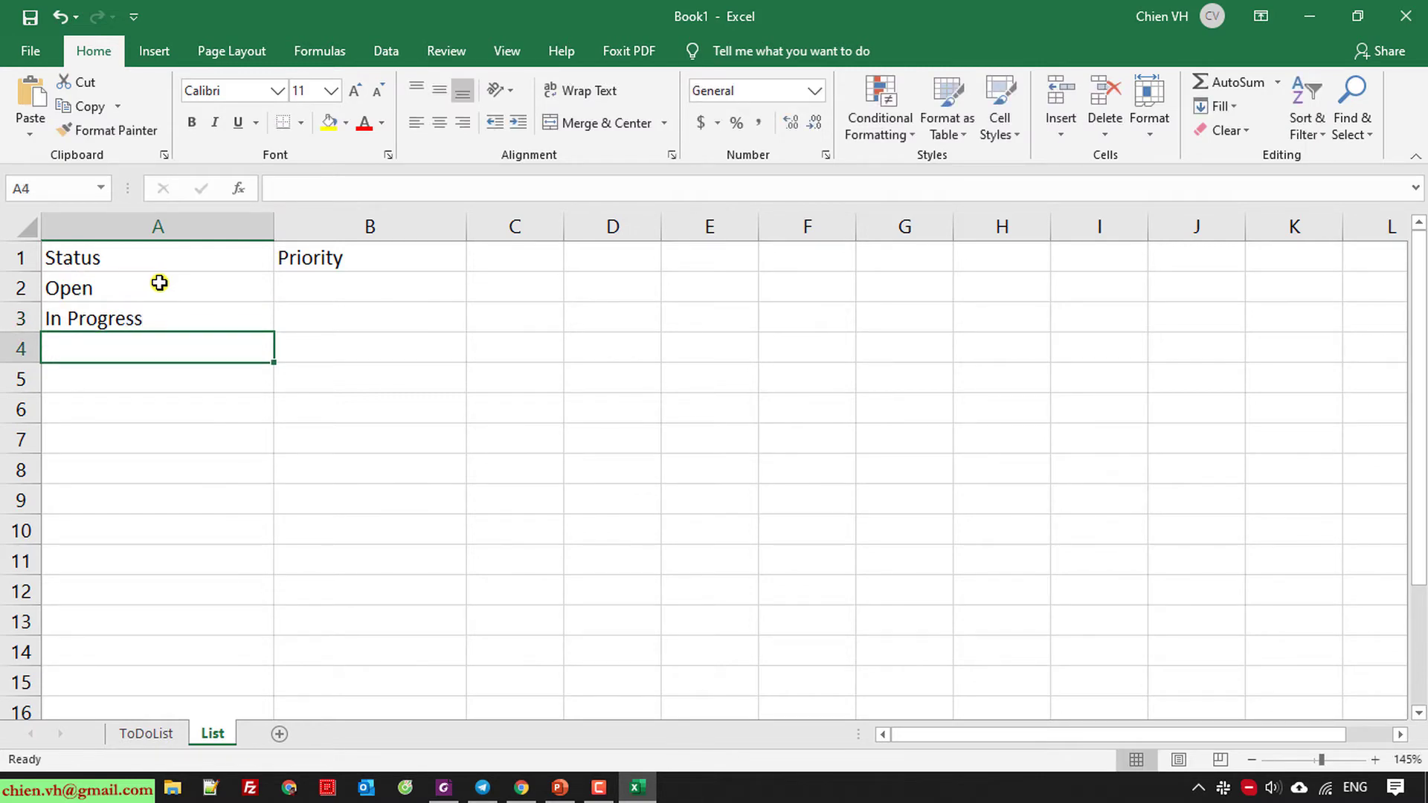
{"action": "type", "text": "Ready fo"}
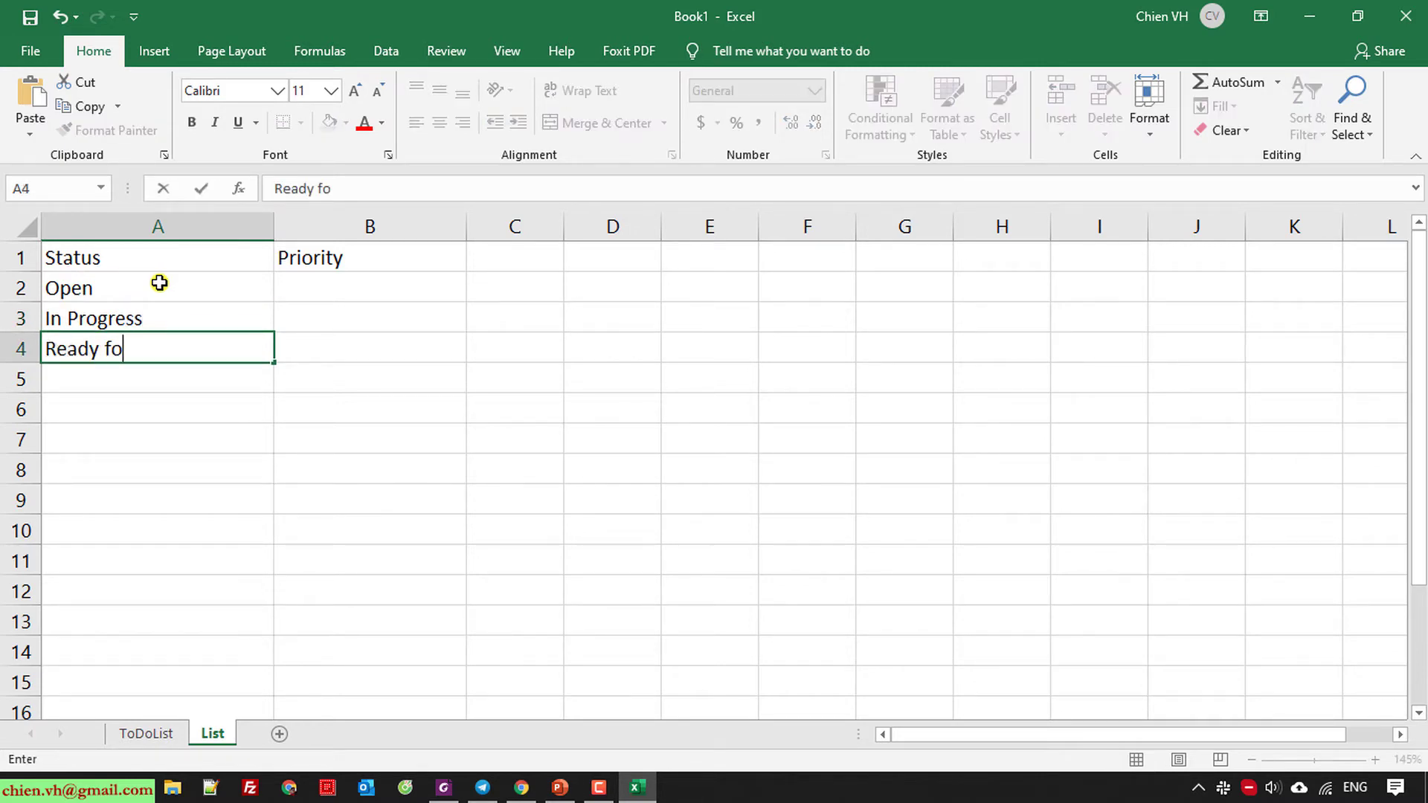
{"action": "type", "text": "r Review"}
{"action": "key", "text": "Return"}
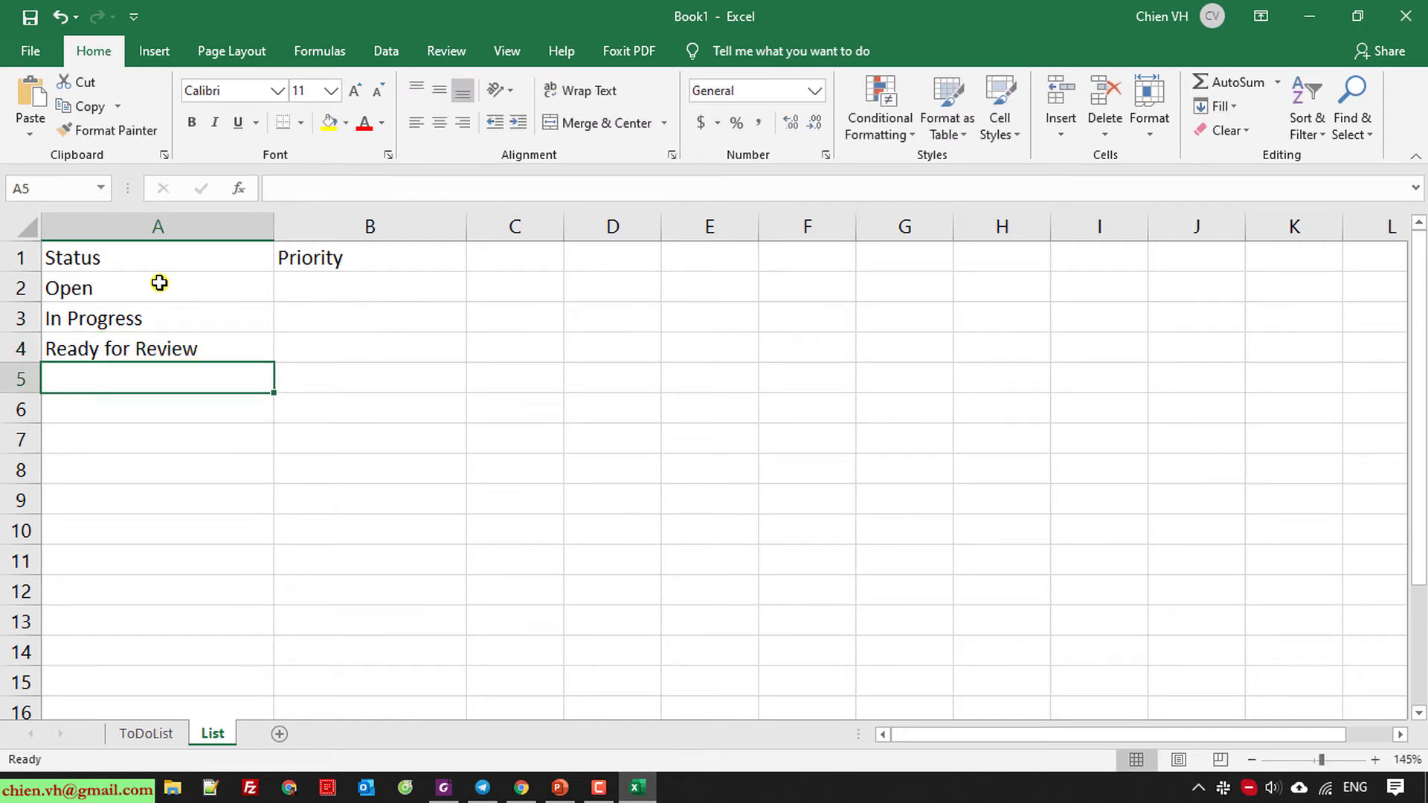
{"action": "type", "text": "Com"}
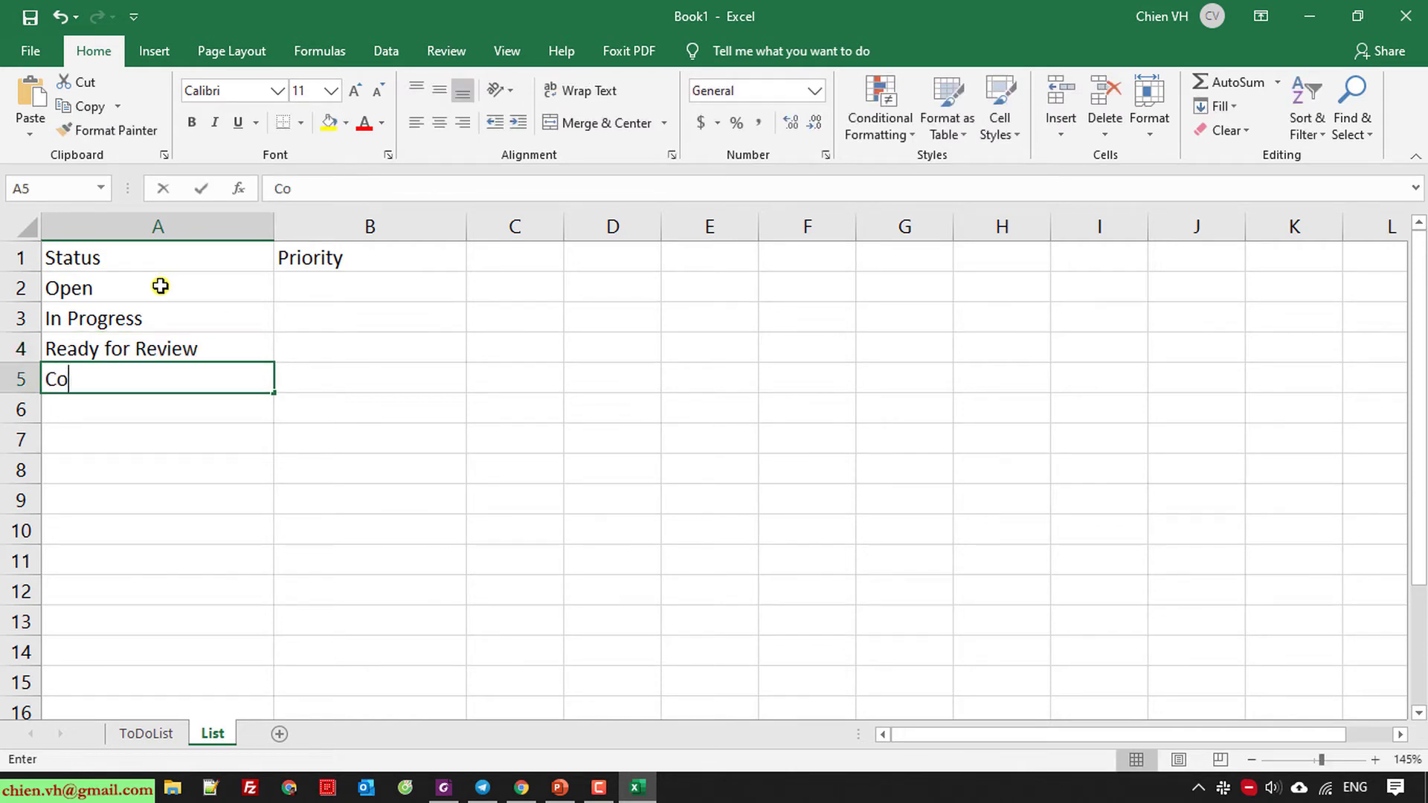
{"action": "key", "text": "BackSpace"}
{"action": "key", "text": "BackSpace"}
{"action": "type", "text": "omplete"}
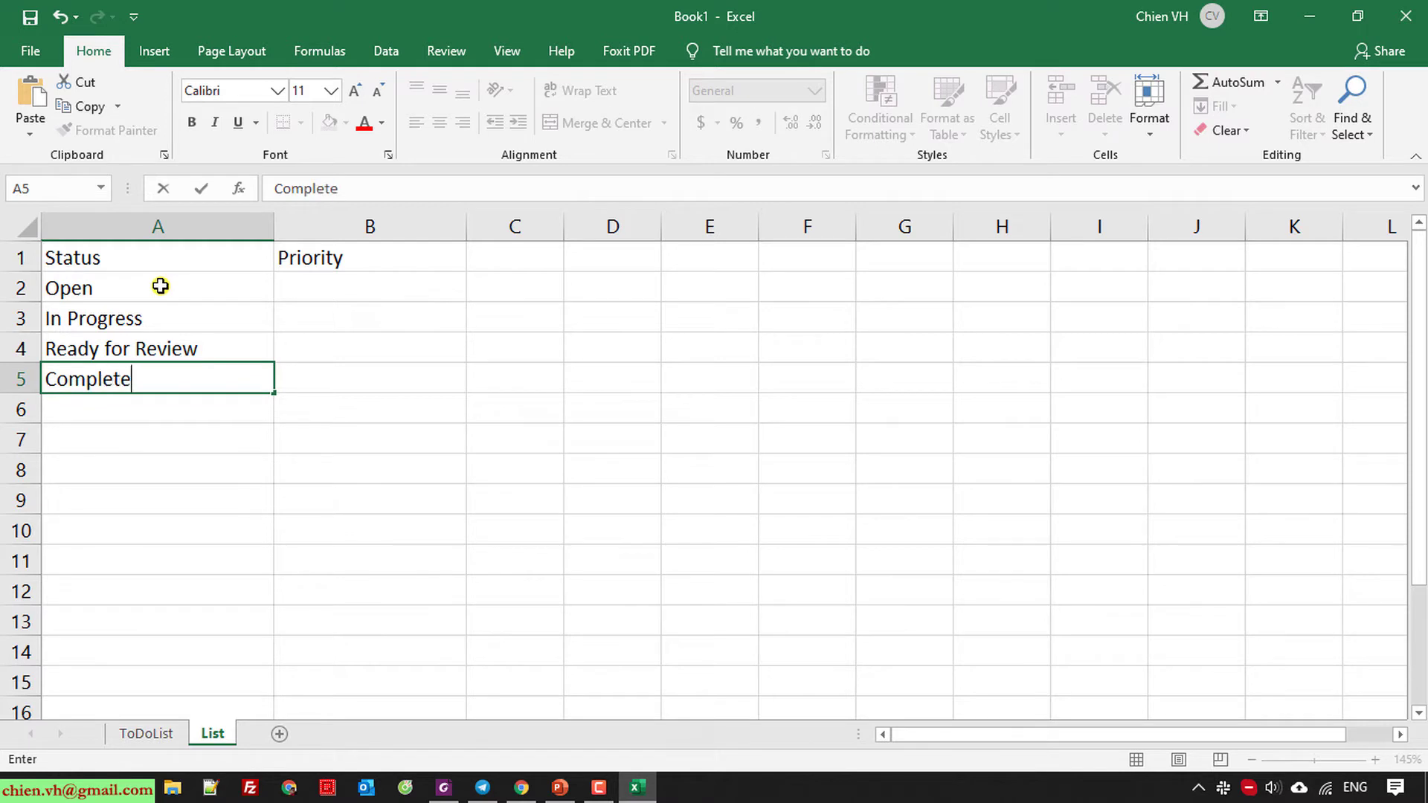
{"action": "key", "text": "Return"}
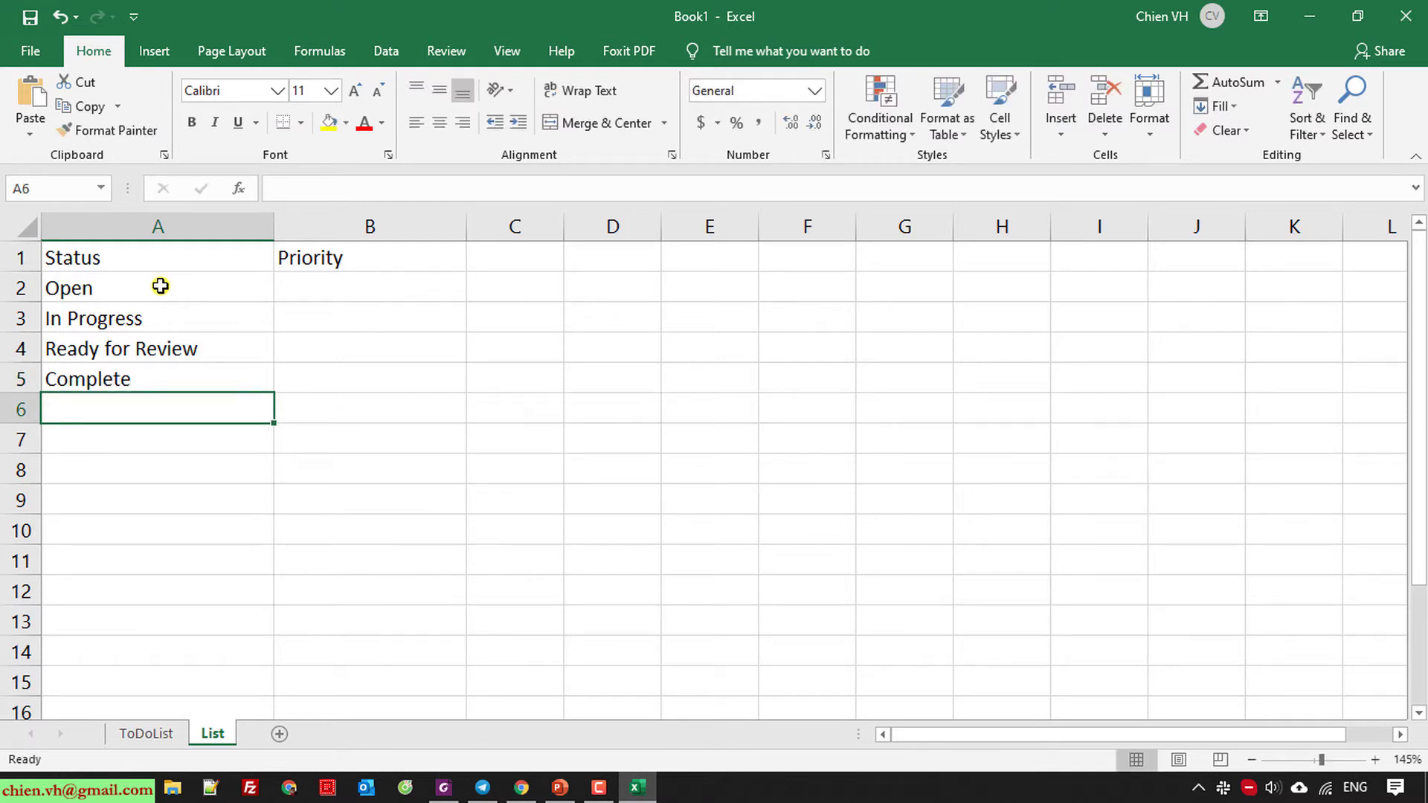
{"action": "type", "text": "On Hold"}
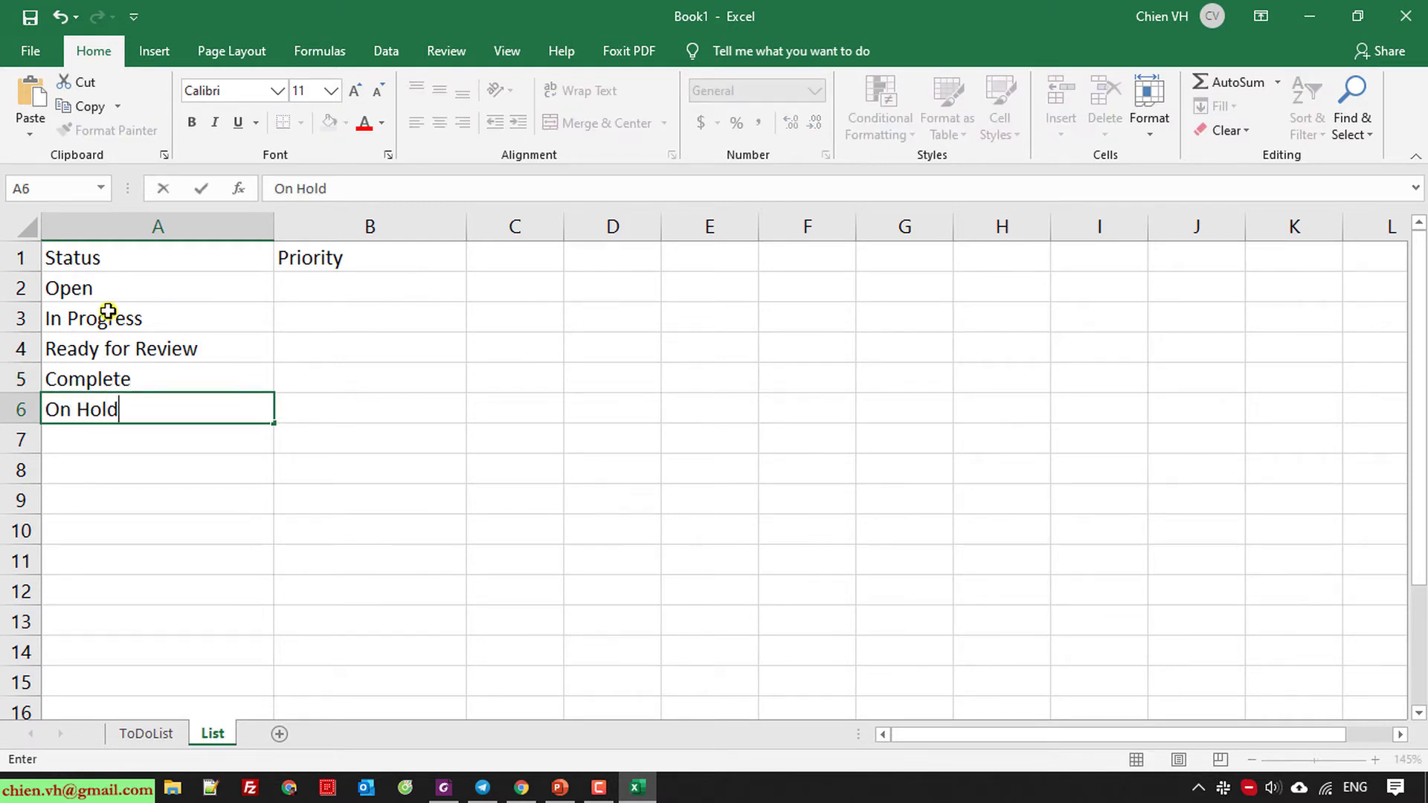
{"action": "key", "text": "Return"}
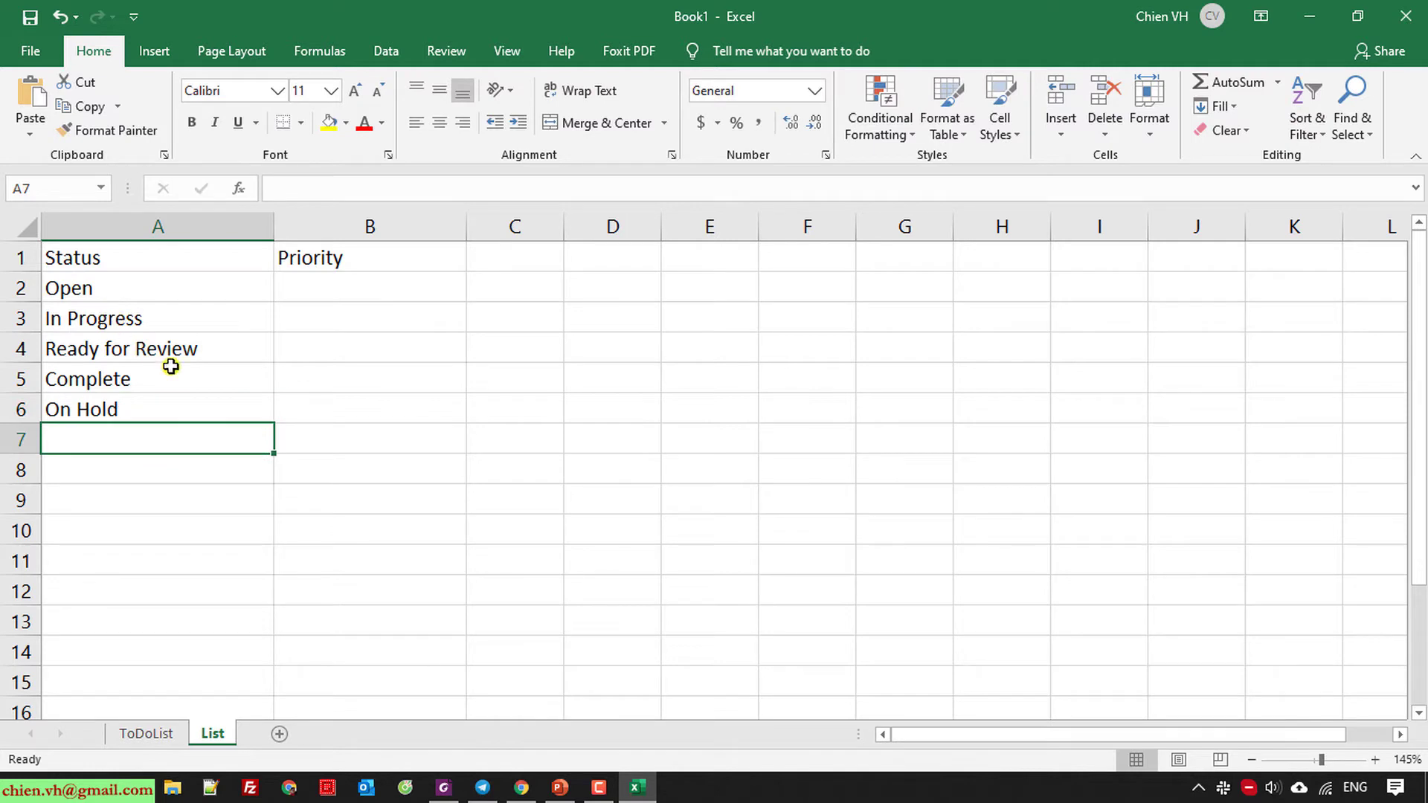
Enter the priorities High, Normal and Low in B2:B4.
{"action": "left_click", "coordinate": [346, 297]}
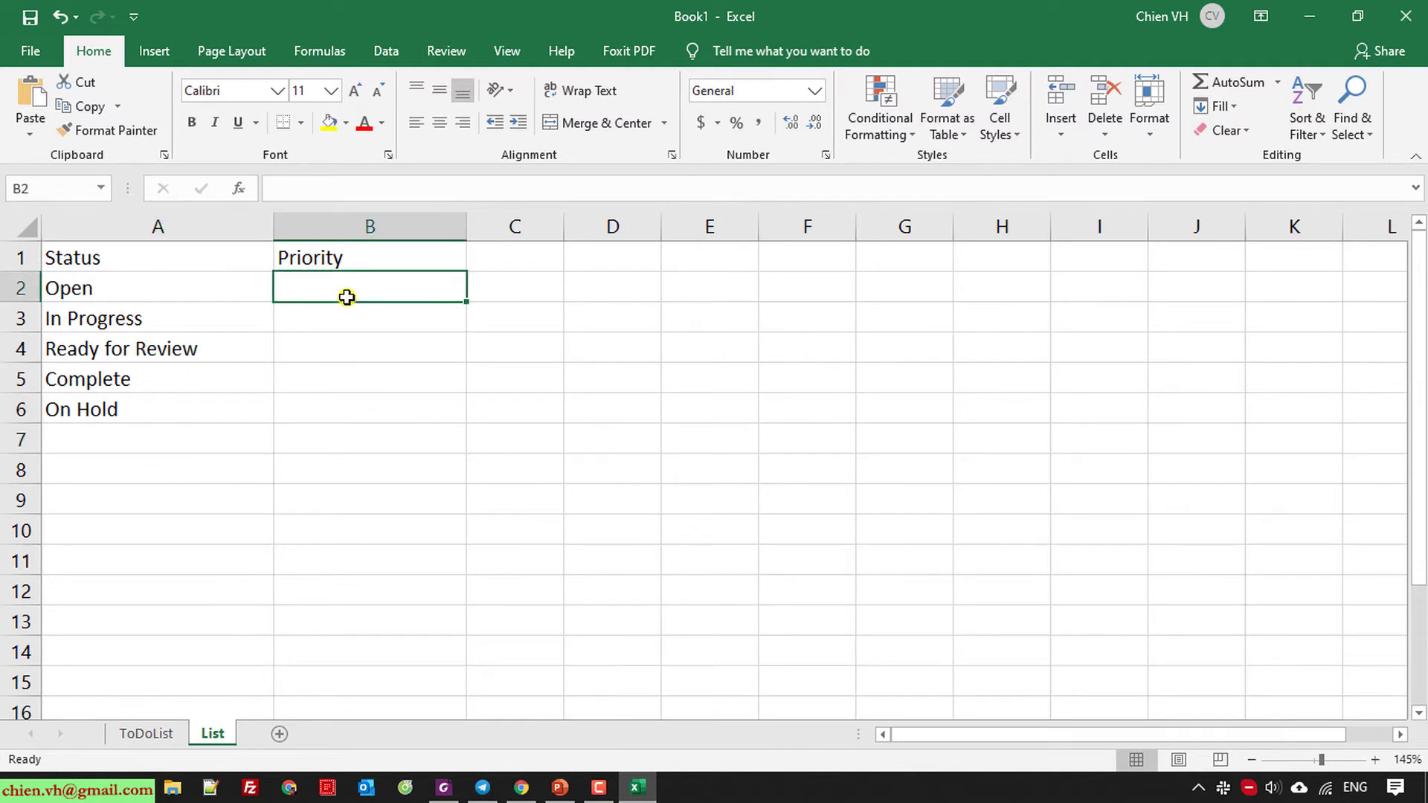
{"action": "type", "text": "HI"}
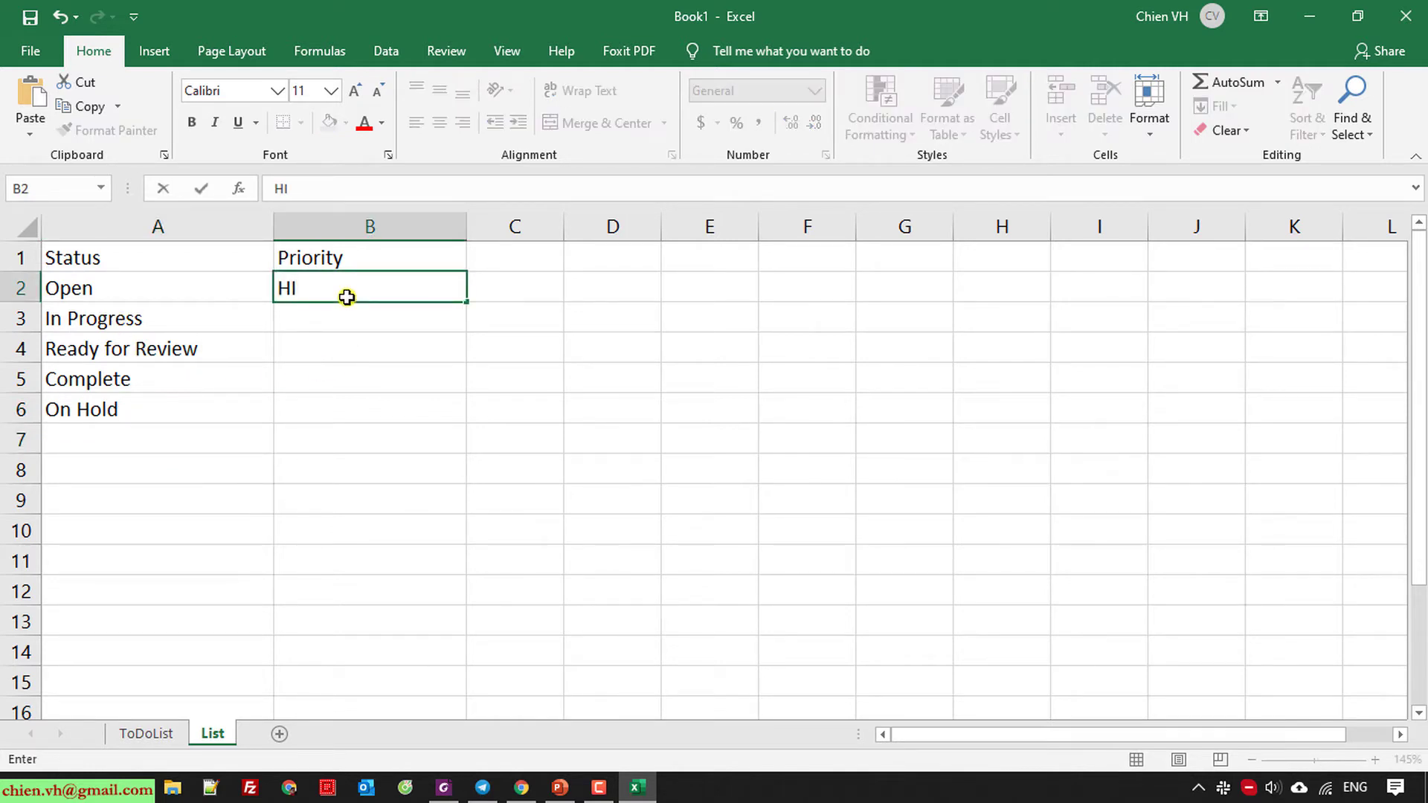
{"action": "key", "text": "Return"}
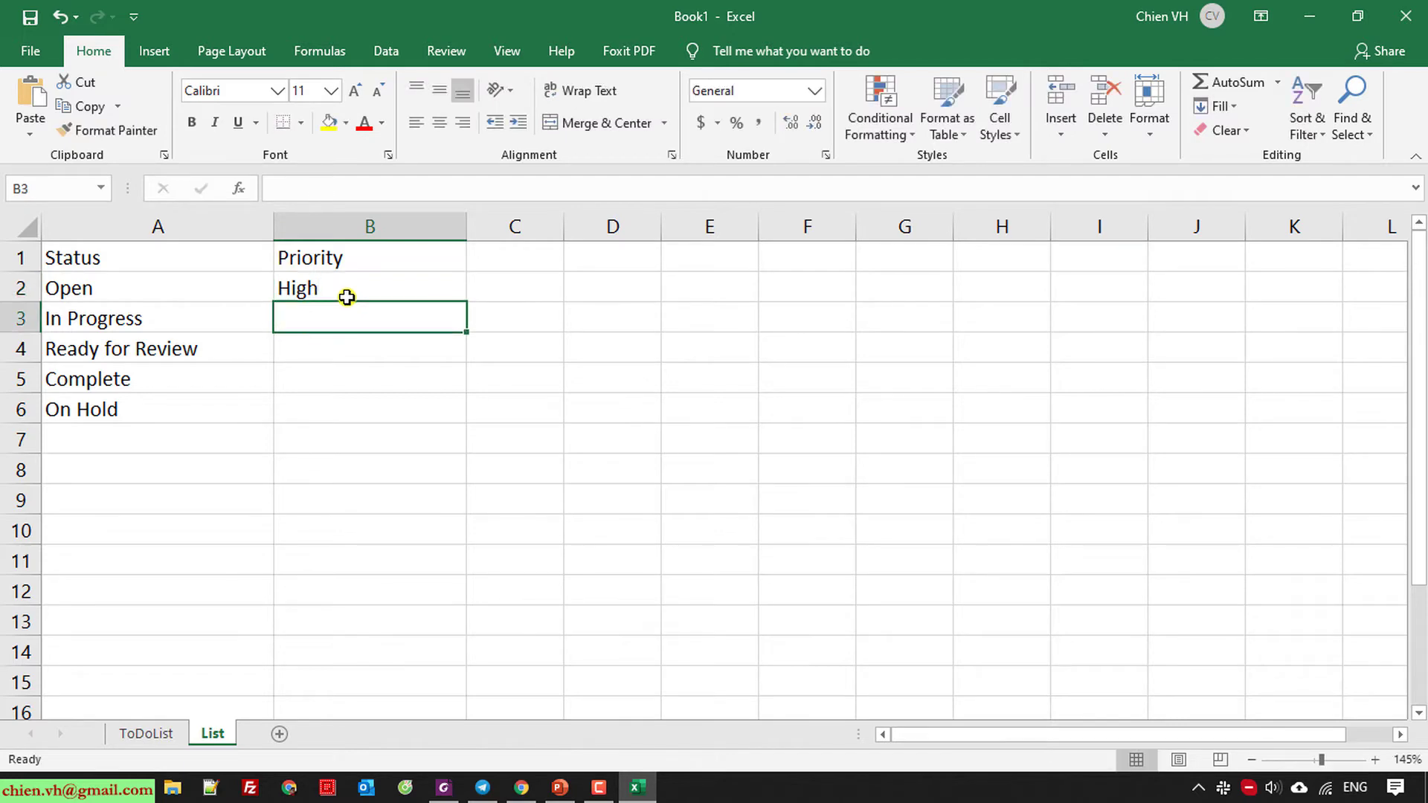
{"action": "type", "text": "Normal"}
{"action": "key", "text": "Return"}
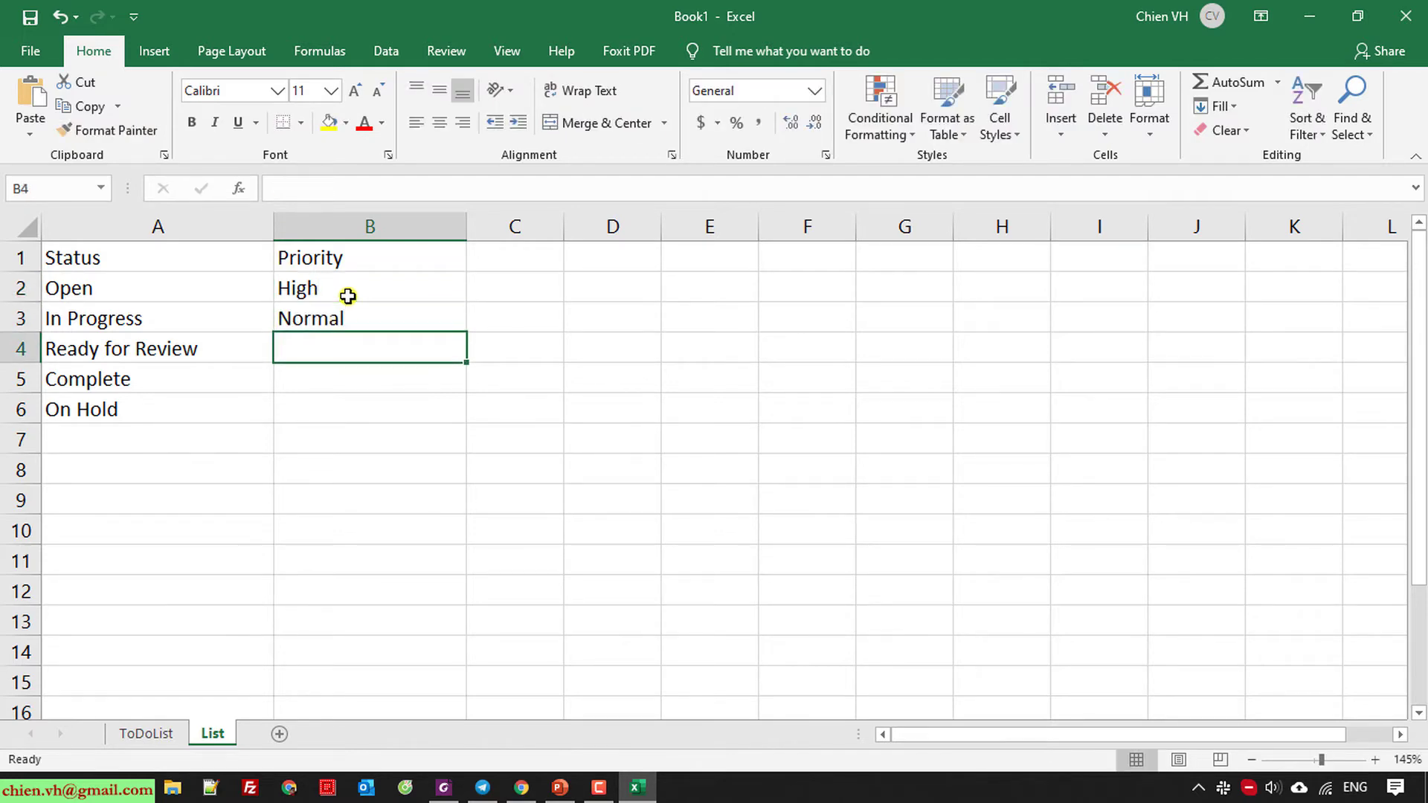
{"action": "type", "text": "Low"}
{"action": "key", "text": "Return"}
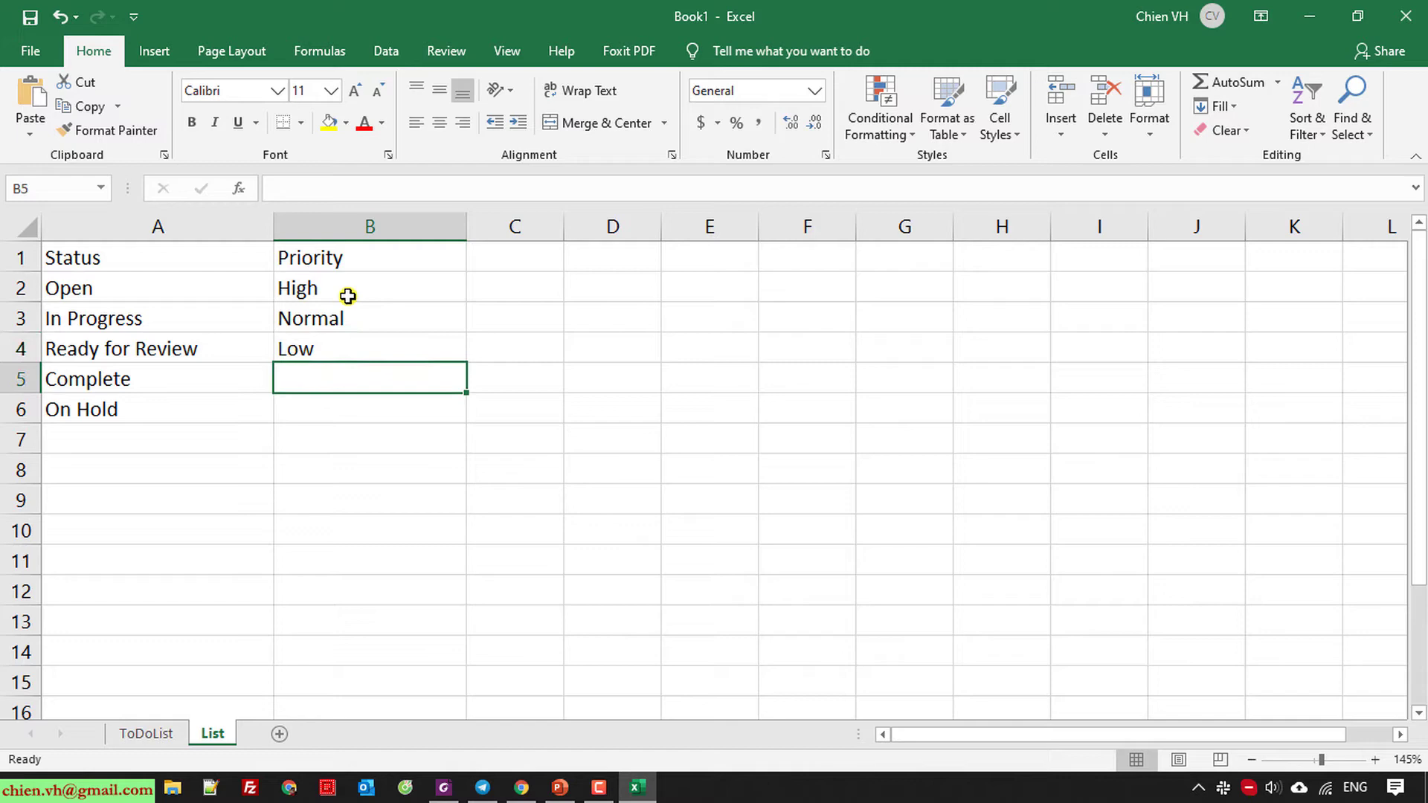
Give the Status and Priority headers in A1:B1 a light blue fill and bold text.
{"action": "left_click_drag", "start_coordinate": [134, 258], "coordinate": [332, 259]}
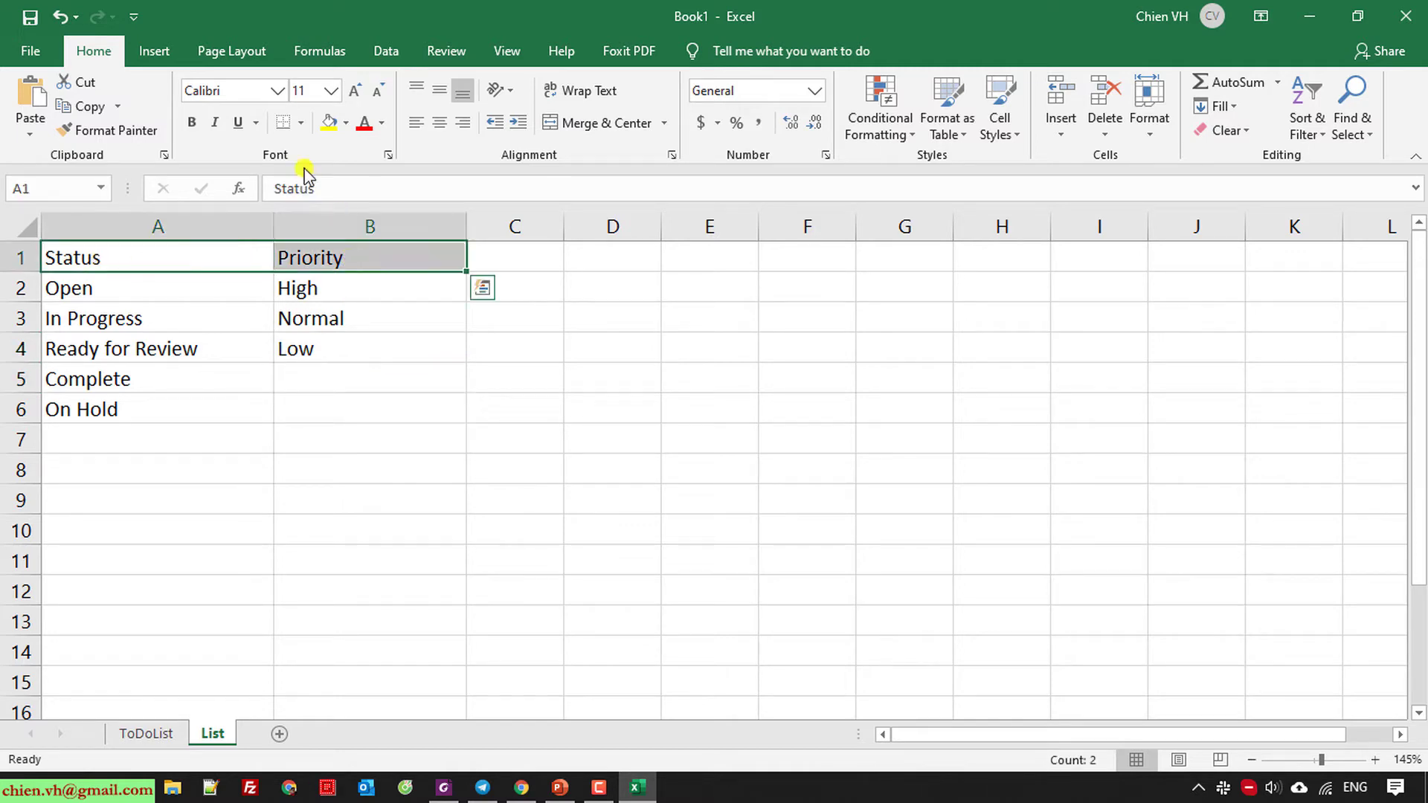
{"action": "left_click", "coordinate": [346, 125]}
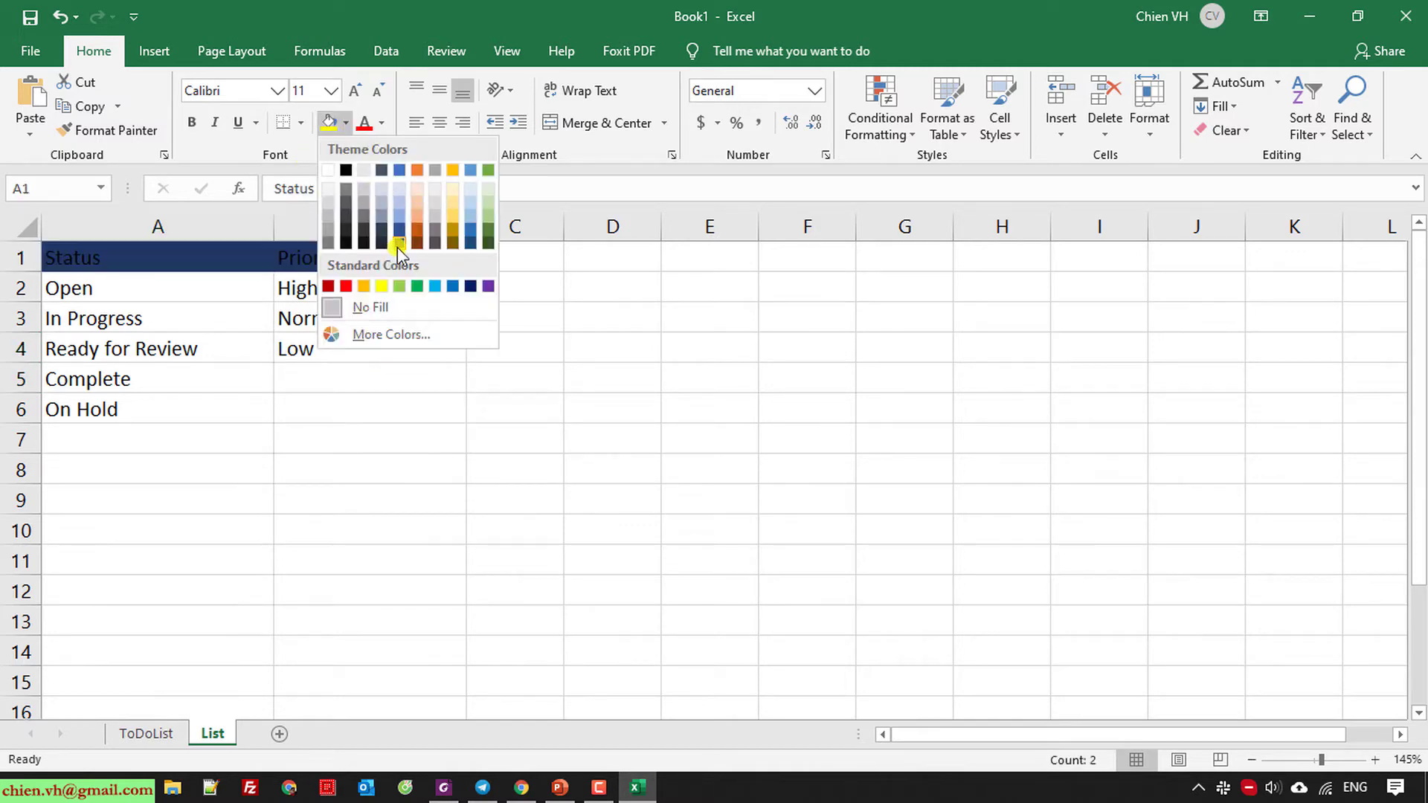
{"action": "left_click", "coordinate": [441, 289]}
{"action": "left_click", "coordinate": [192, 122]}
{"action": "left_click", "coordinate": [606, 518]}
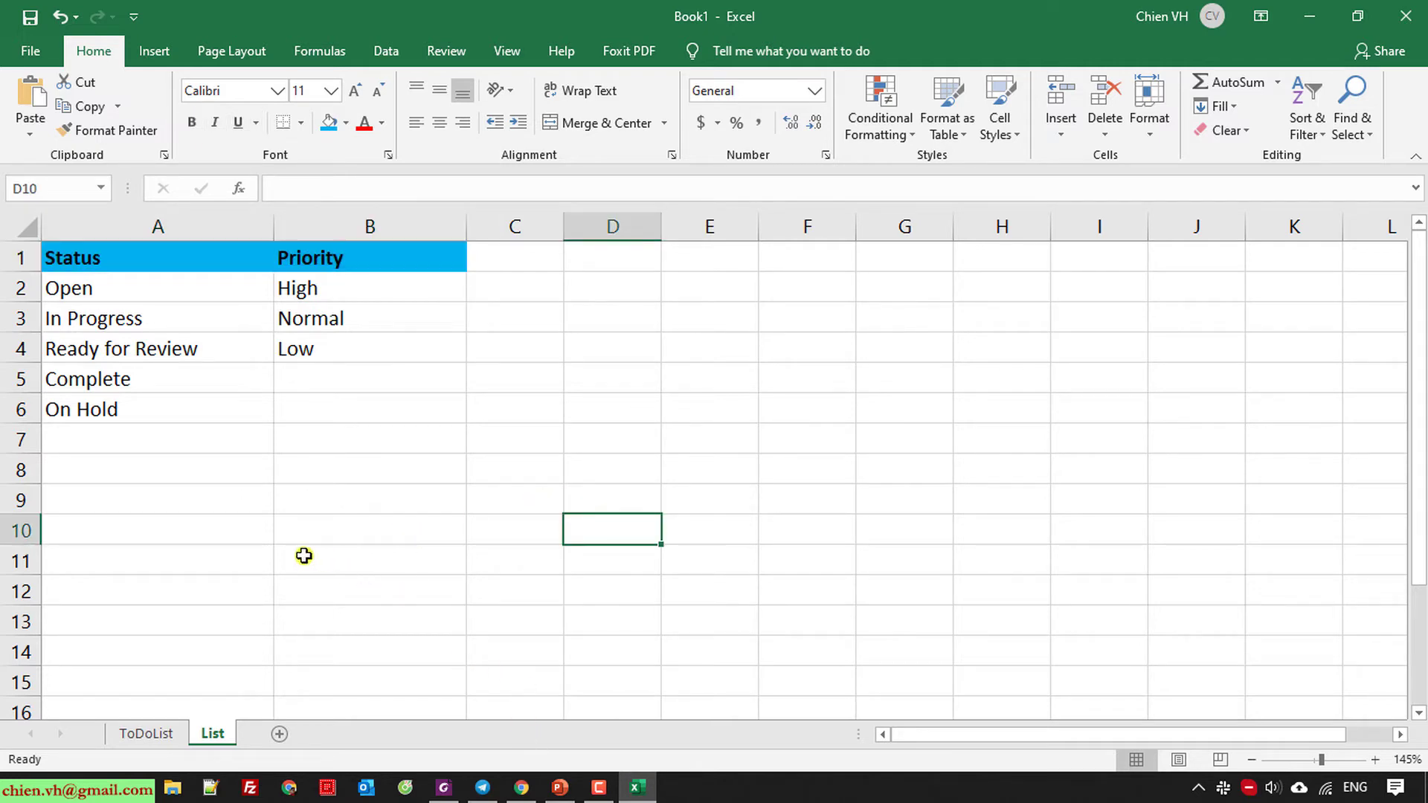
On the ToDoList sheet, widen Status and Priority columns C and D, then select C5.
{"action": "left_click", "coordinate": [152, 734]}
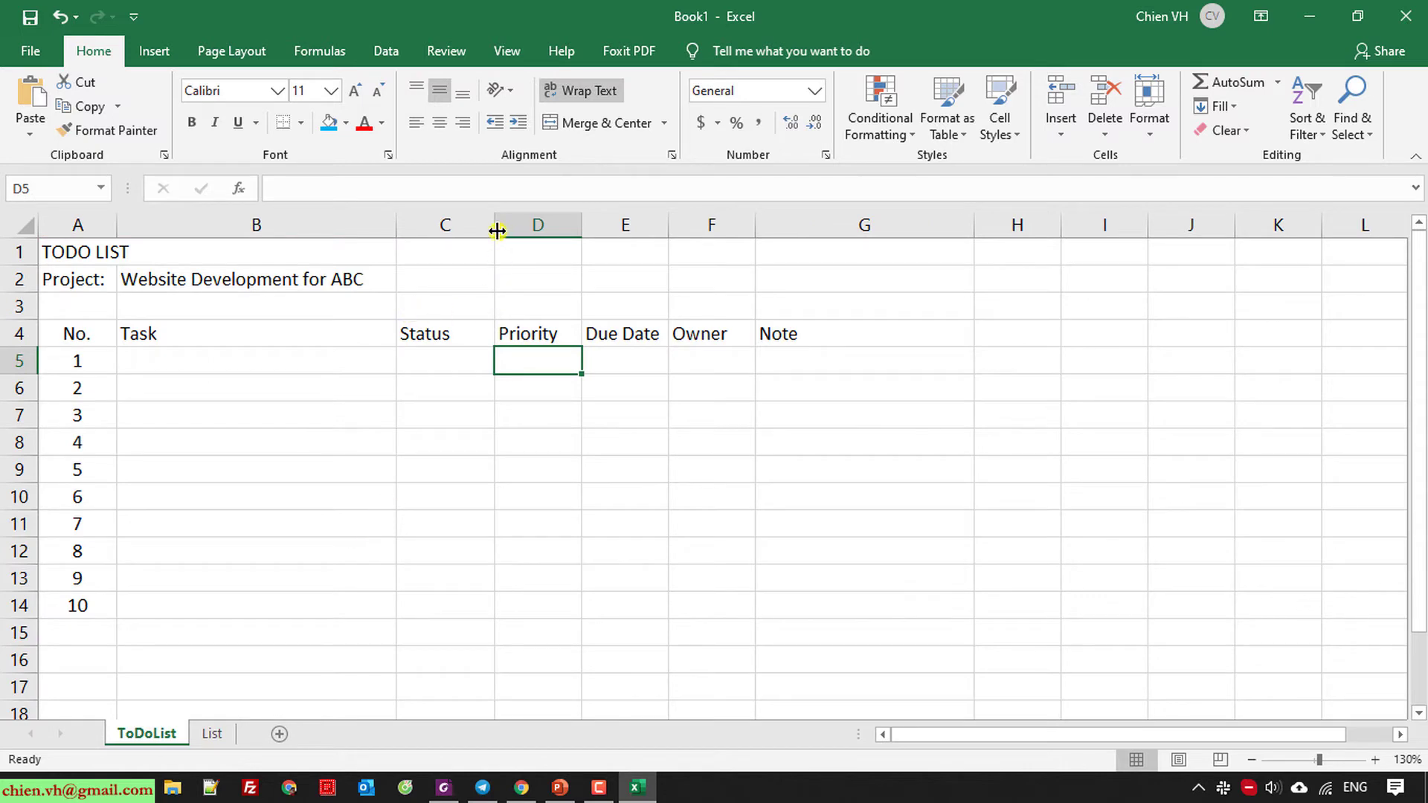
{"action": "left_click_drag", "start_coordinate": [446, 224], "coordinate": [543, 225]}
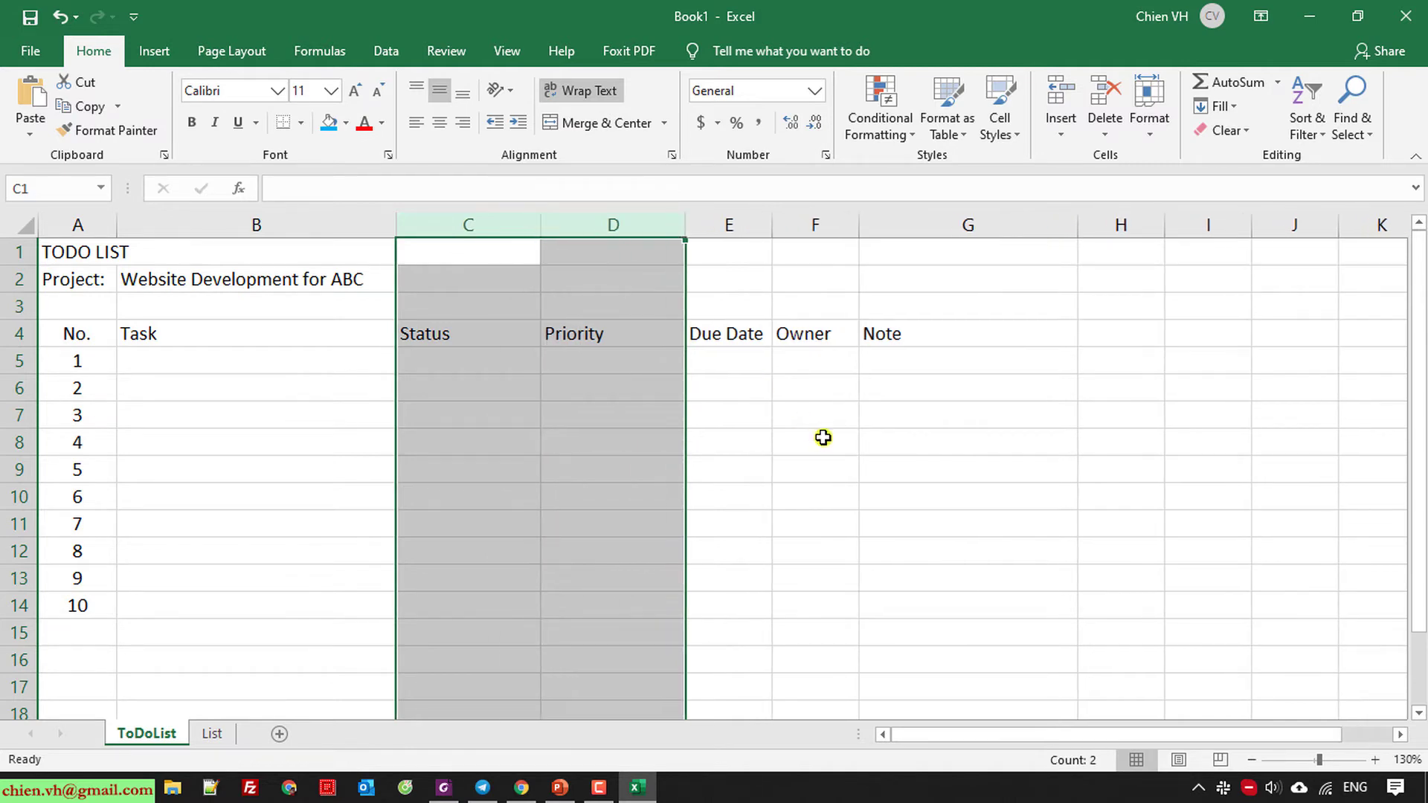
{"action": "left_click", "coordinate": [823, 442]}
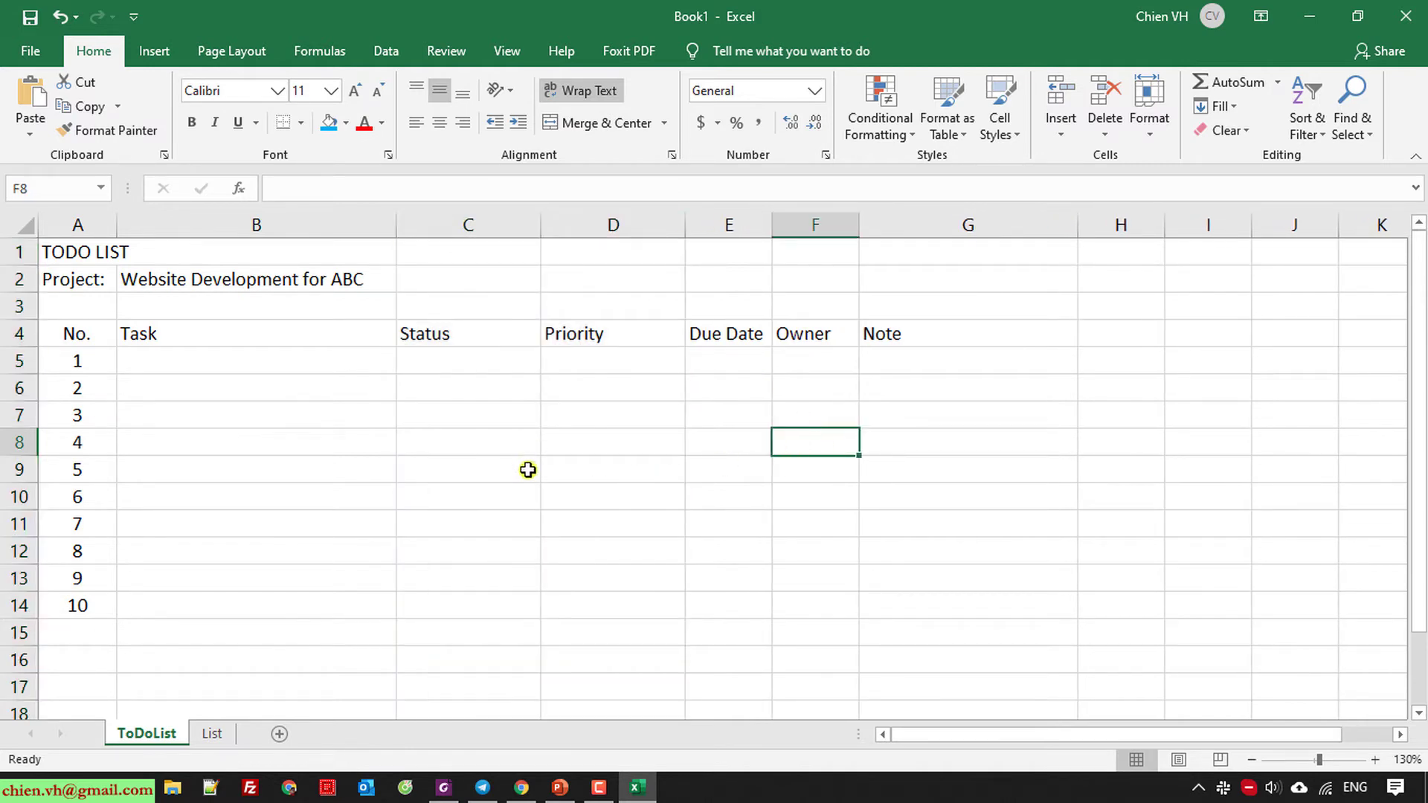
{"action": "left_click", "coordinate": [451, 359]}
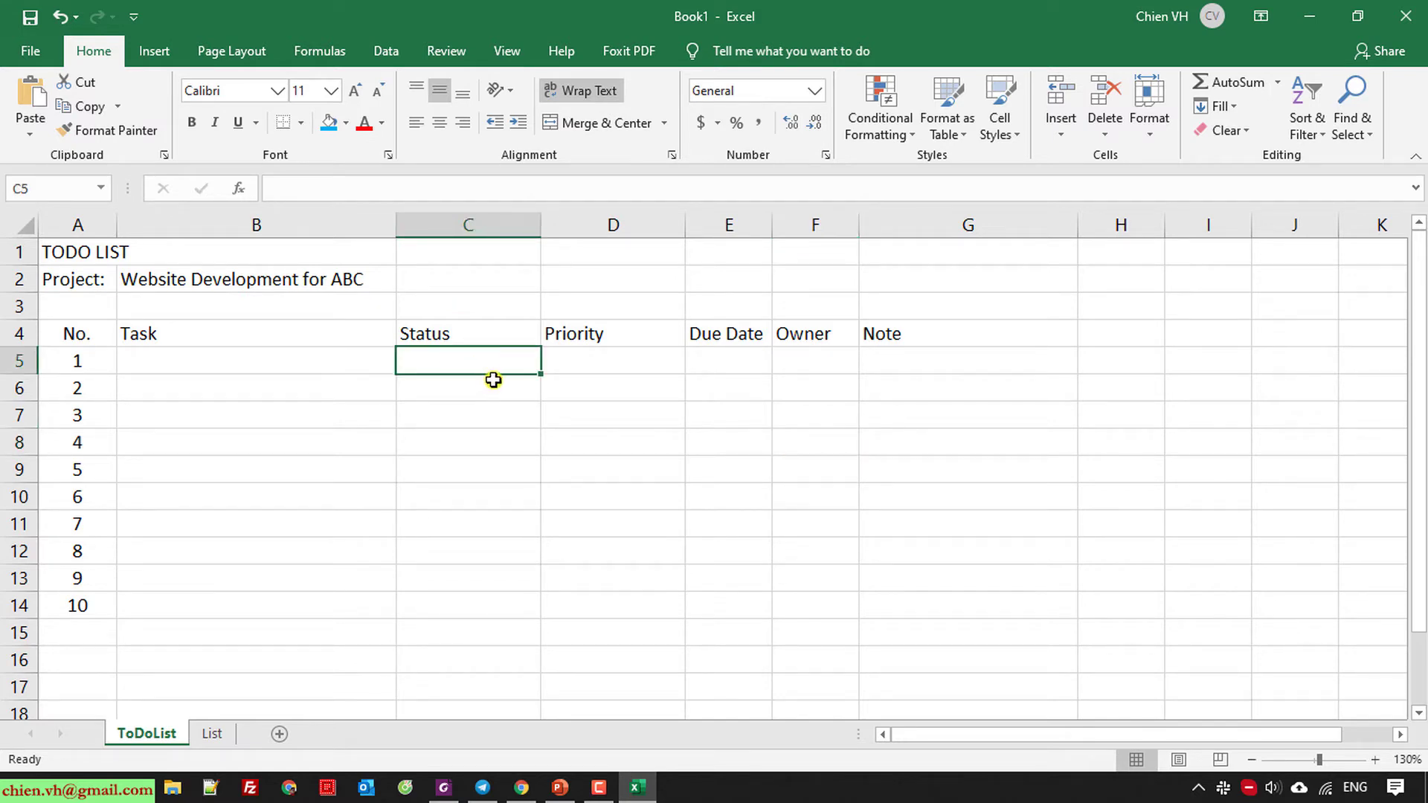
{"action": "left_click", "coordinate": [386, 52]}
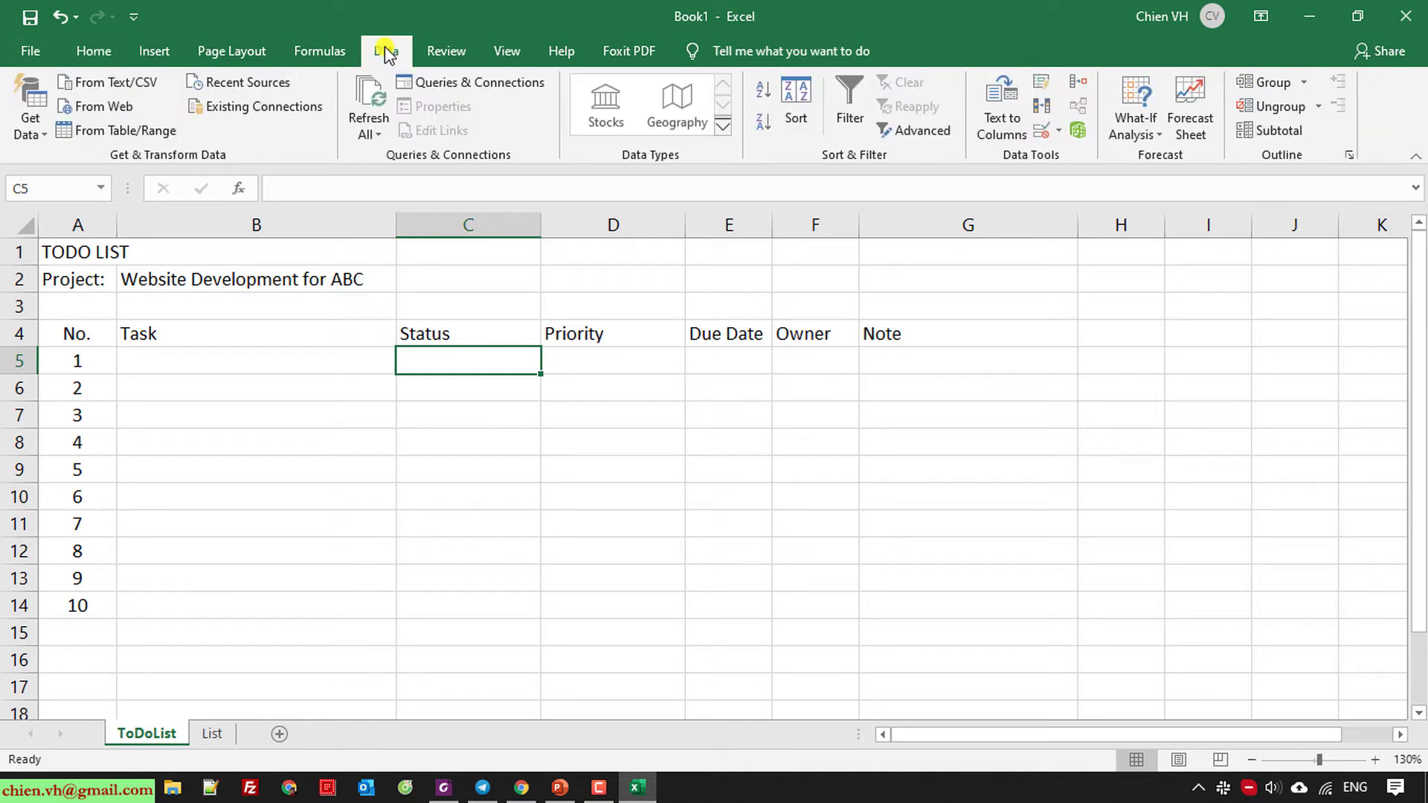
Give C5 a List validation dropdown sourced from =List!$A$2:$A$6, the five status values.
{"action": "left_click", "coordinate": [1064, 131]}
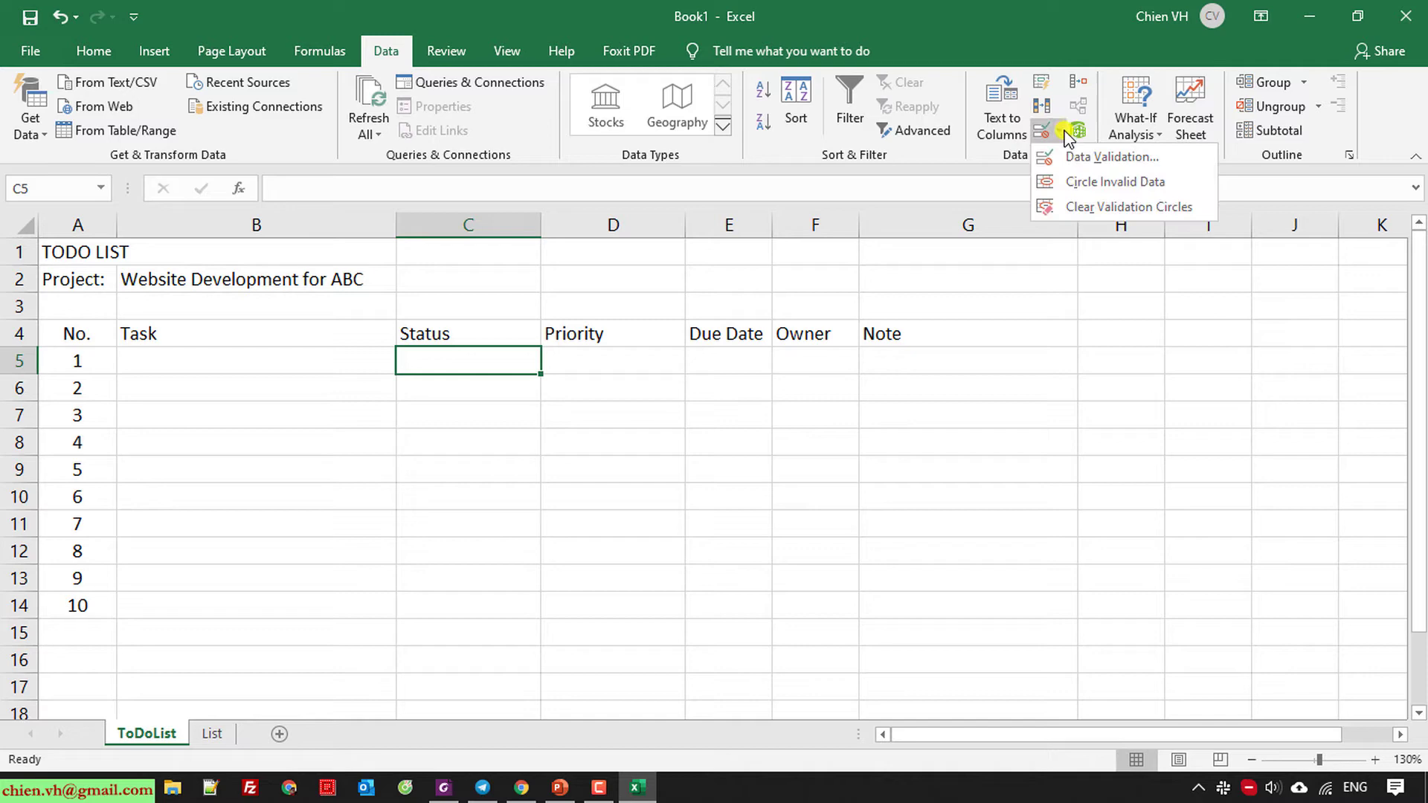
{"action": "left_click", "coordinate": [982, 159]}
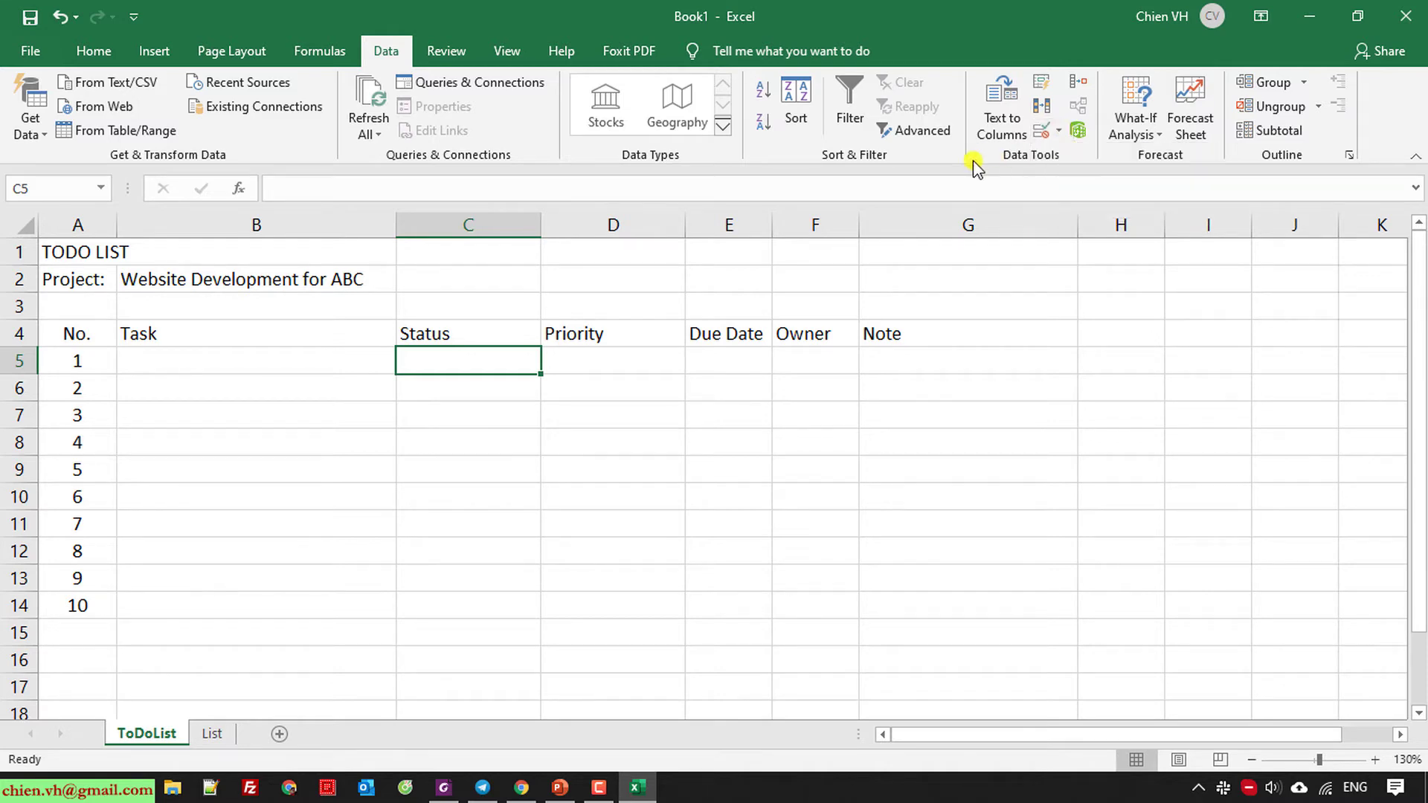
{"action": "left_click", "coordinate": [1060, 141]}
{"action": "left_click", "coordinate": [1086, 157]}
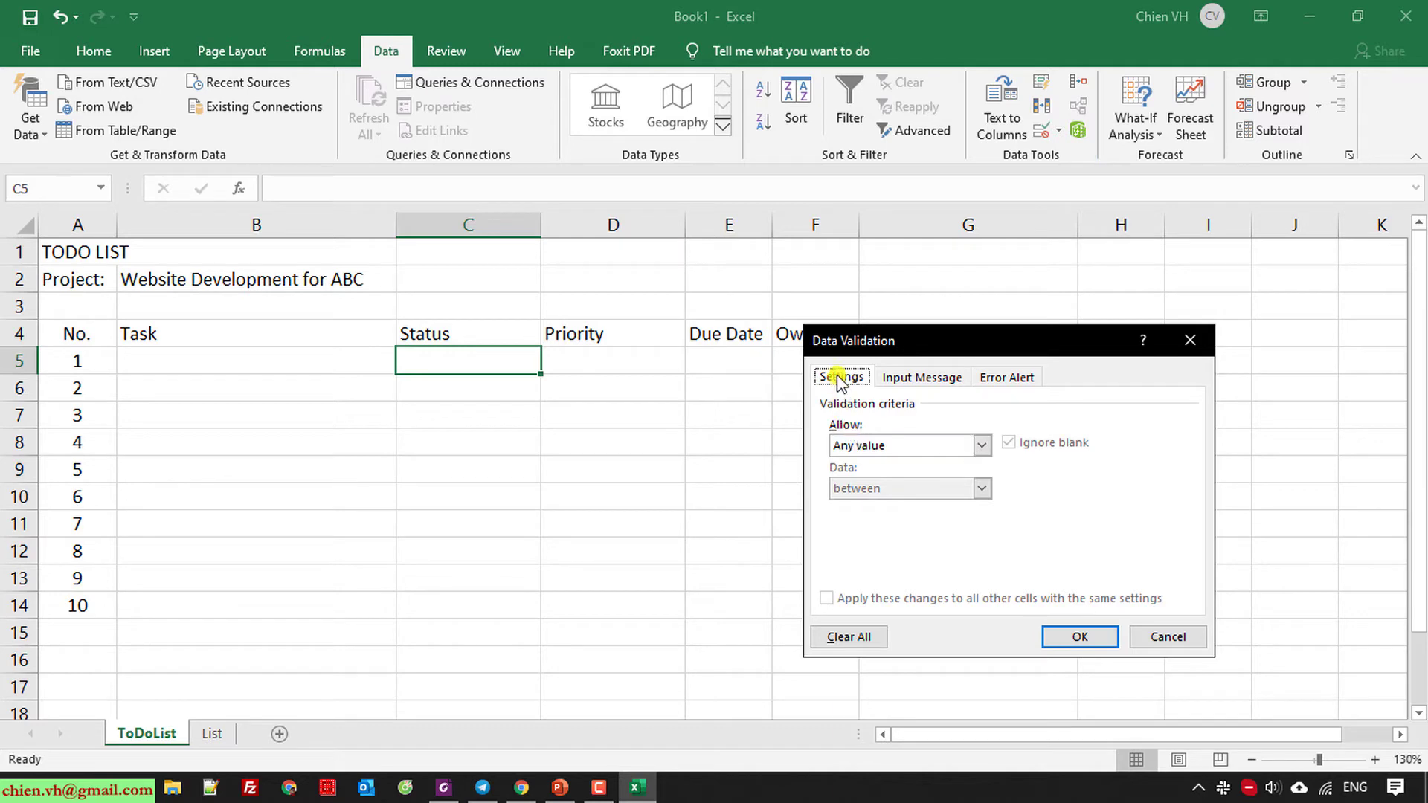
{"action": "left_click_drag", "start_coordinate": [935, 337], "coordinate": [916, 359]}
{"action": "left_click", "coordinate": [962, 467]}
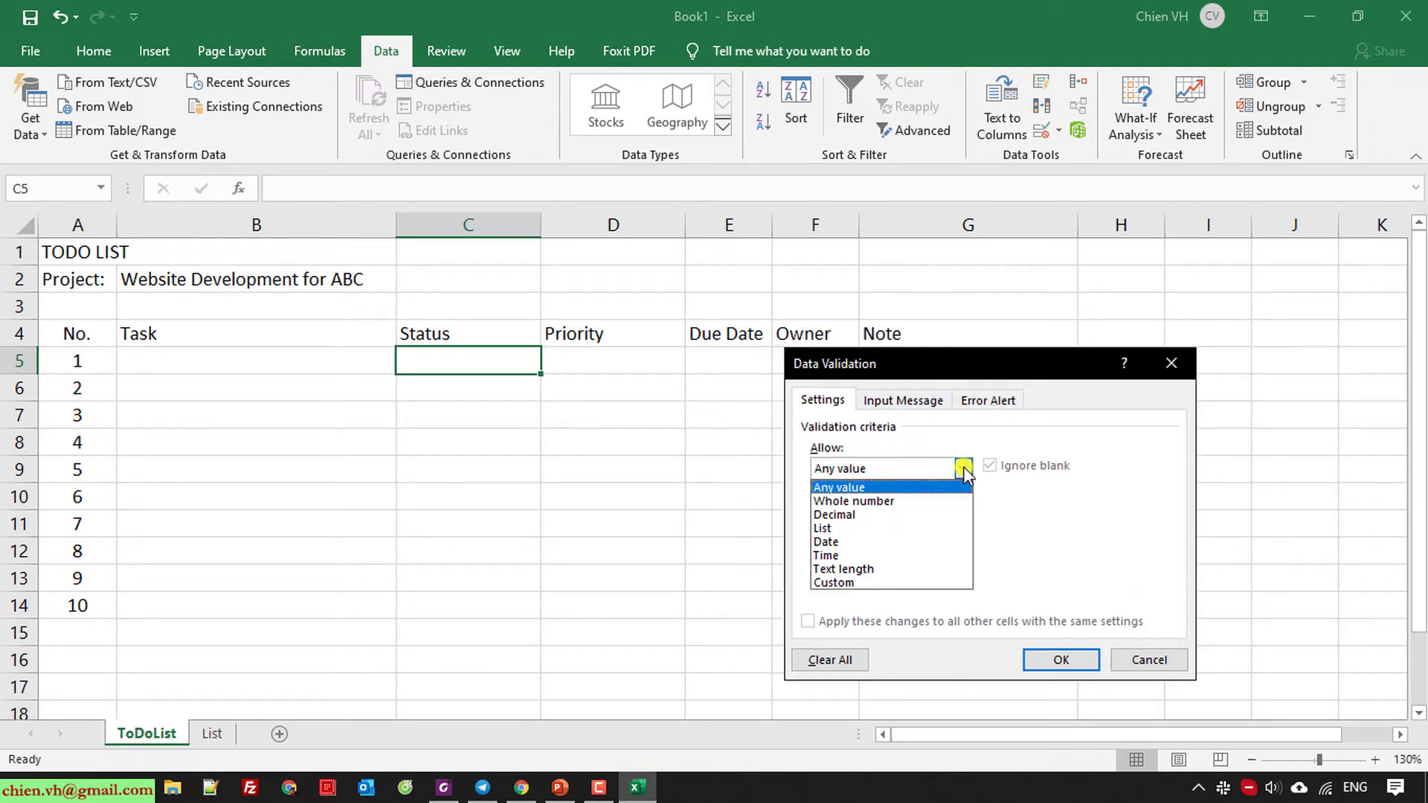
{"action": "left_click", "coordinate": [889, 528]}
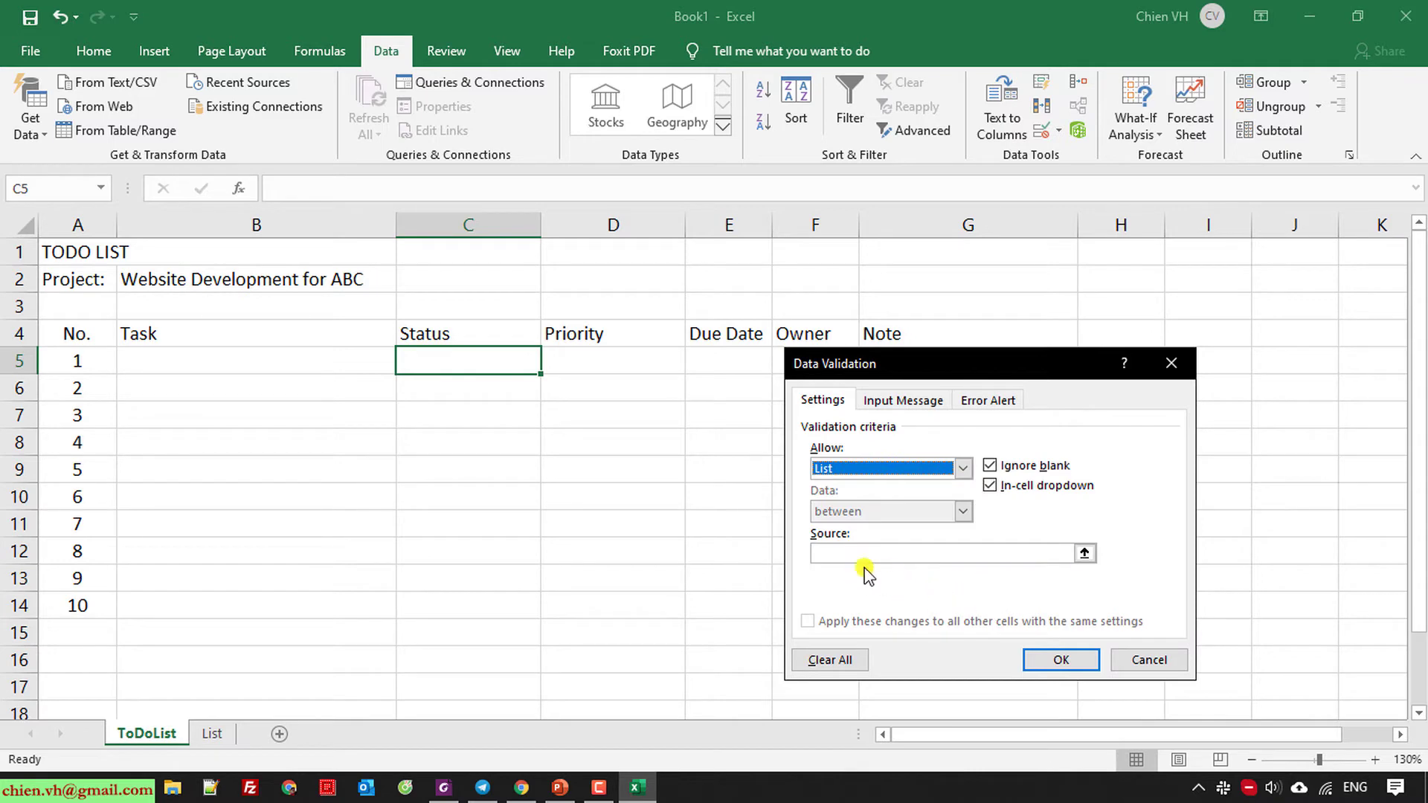
{"action": "left_click", "coordinate": [1086, 554]}
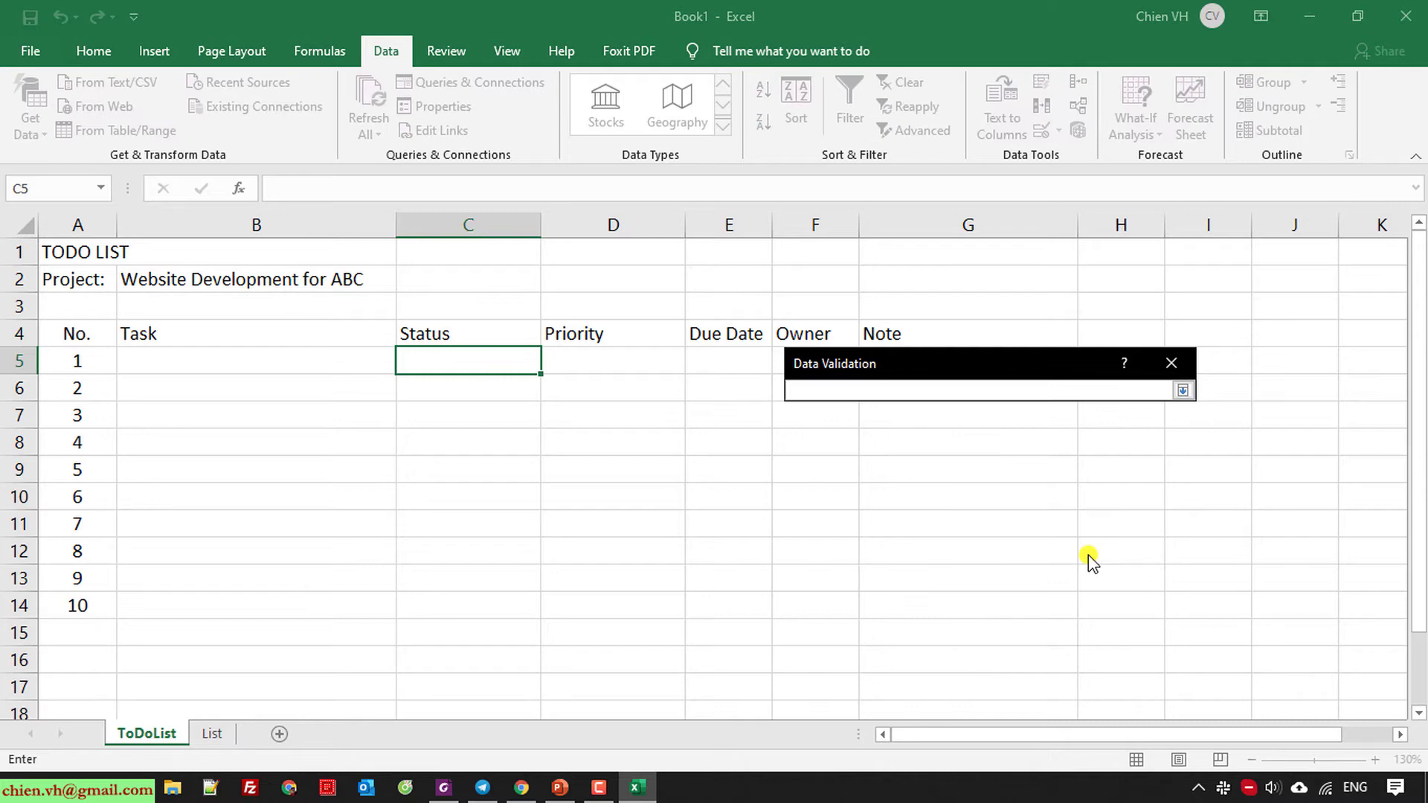
{"action": "left_click", "coordinate": [213, 735]}
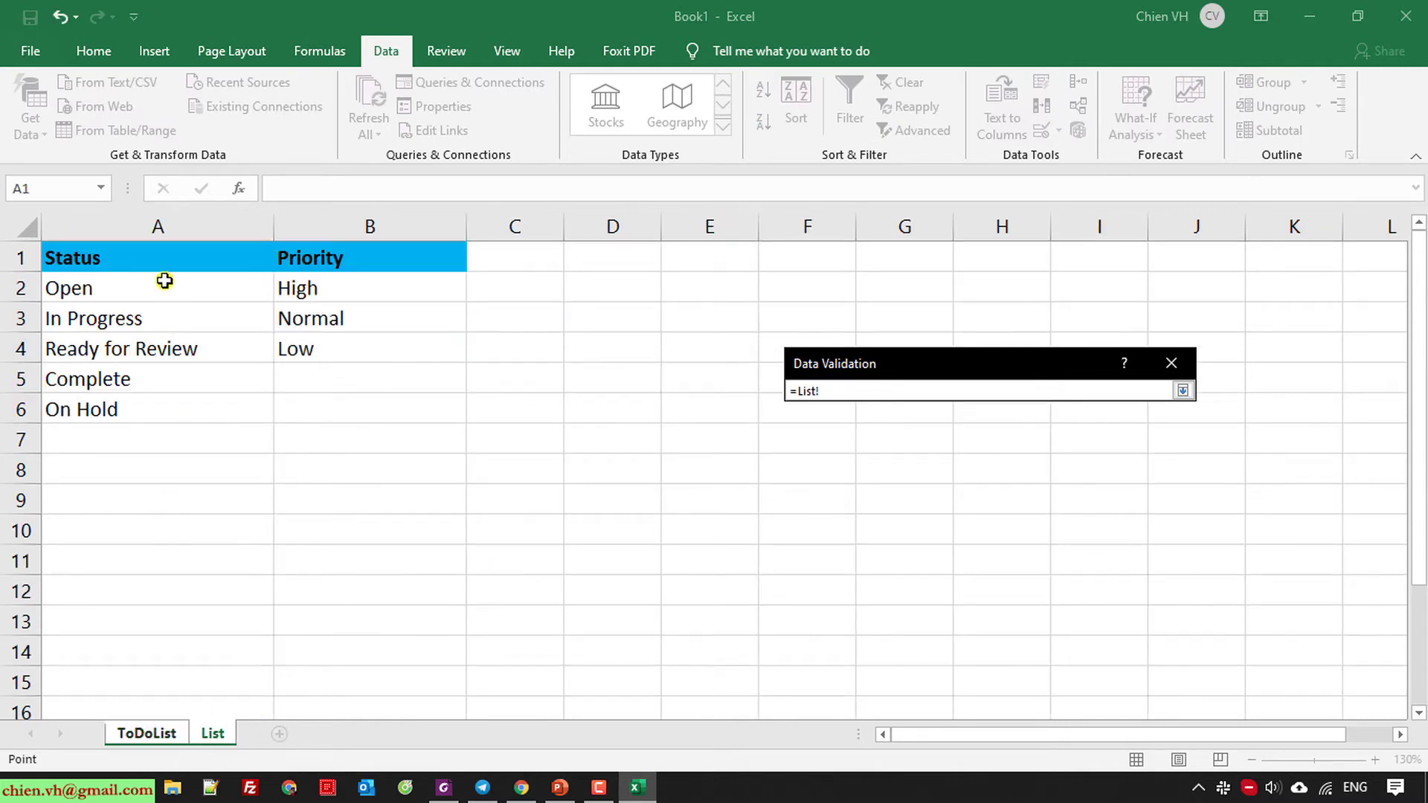
{"action": "left_click_drag", "start_coordinate": [156, 274], "coordinate": [150, 407]}
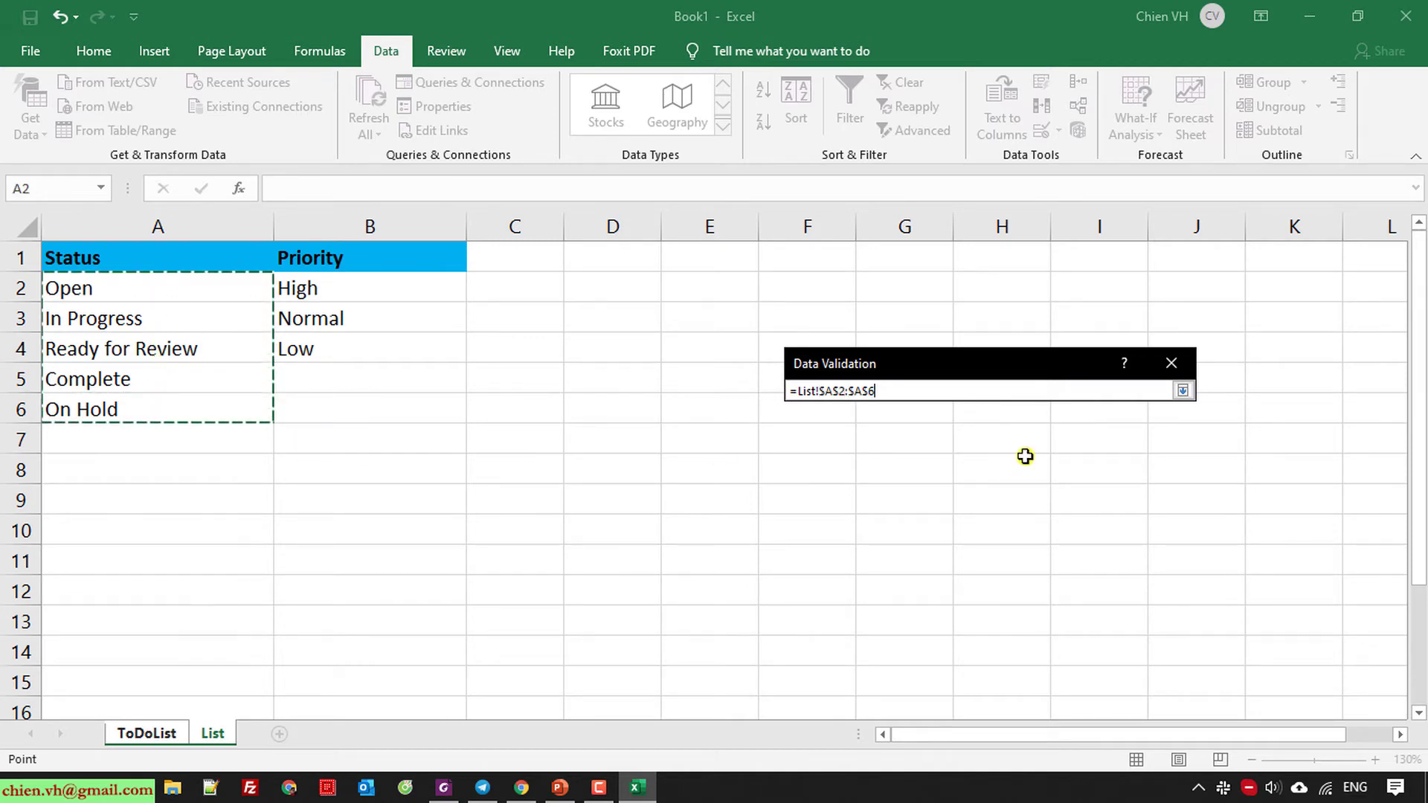
{"action": "left_click", "coordinate": [1084, 392]}
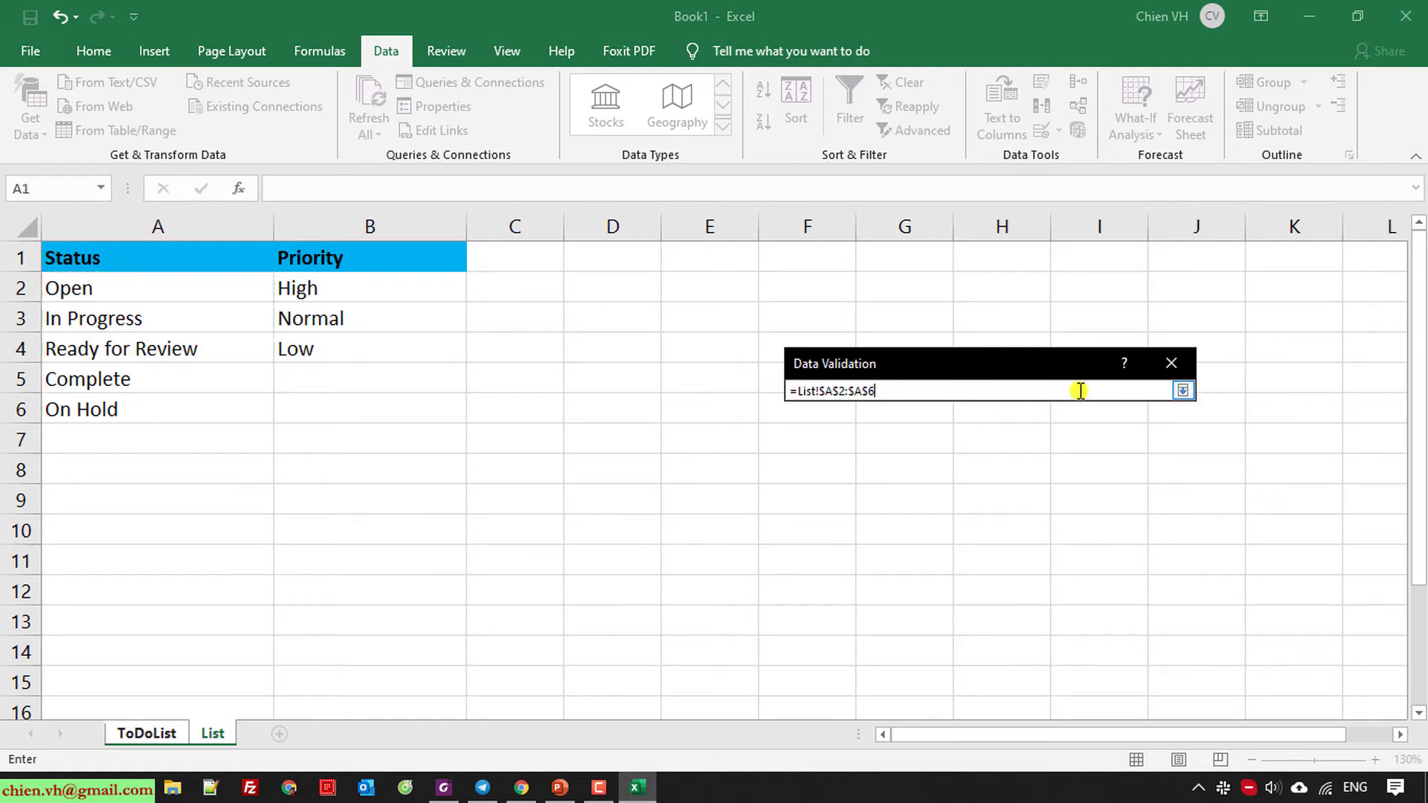
{"action": "left_click", "coordinate": [1183, 390]}
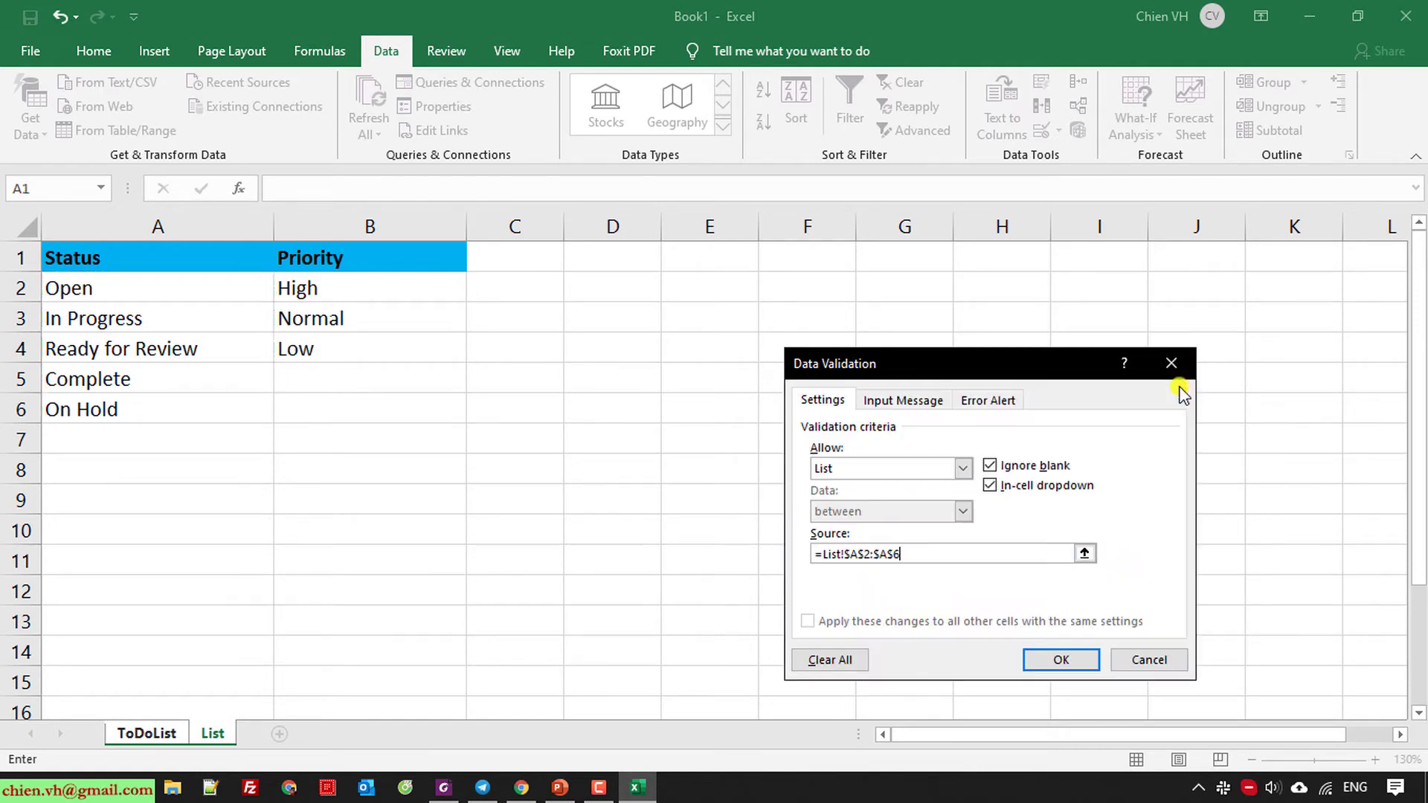
{"action": "left_click", "coordinate": [1060, 662]}
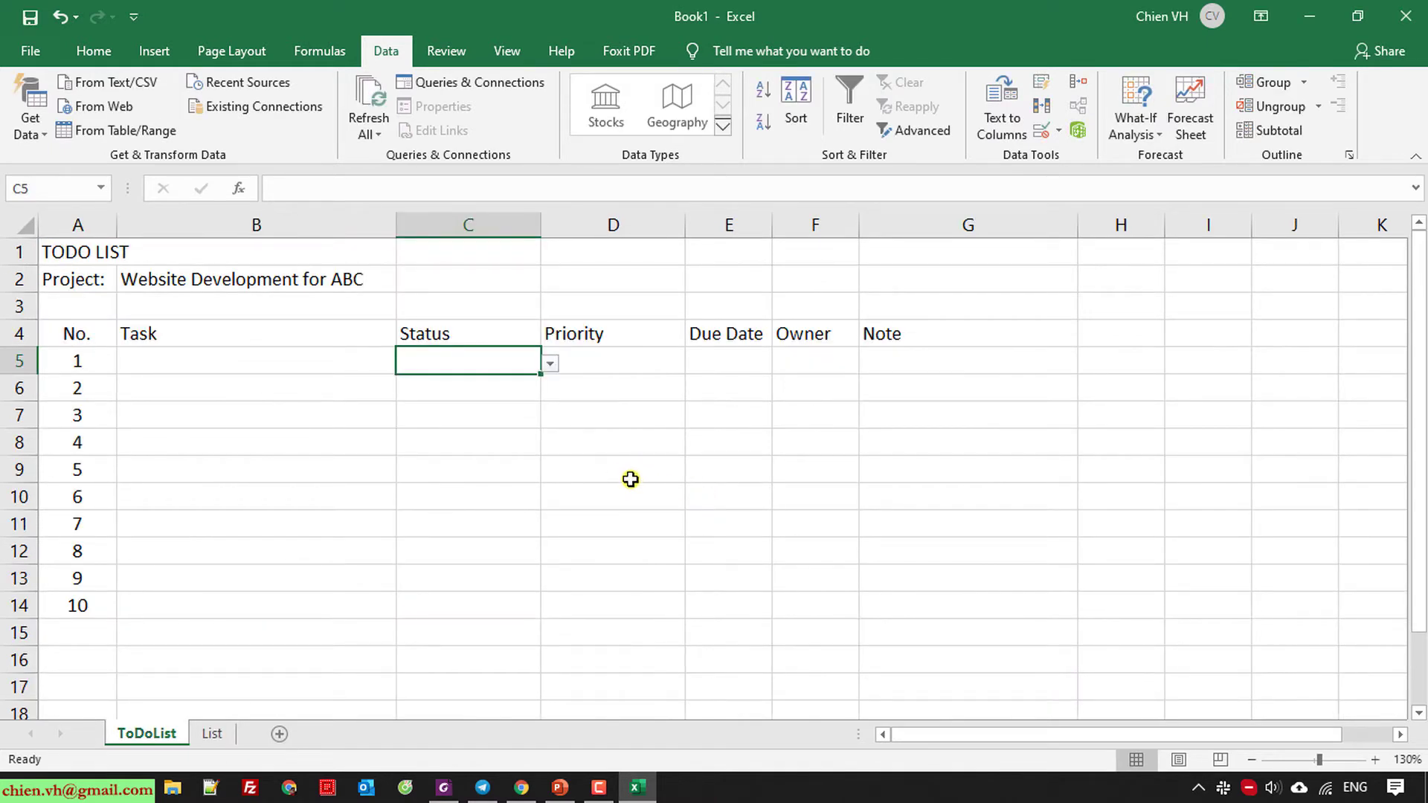
Check that C5's Status dropdown opens and that C14 has no dropdown yet, leaving C5 empty.
{"action": "left_click", "coordinate": [550, 363]}
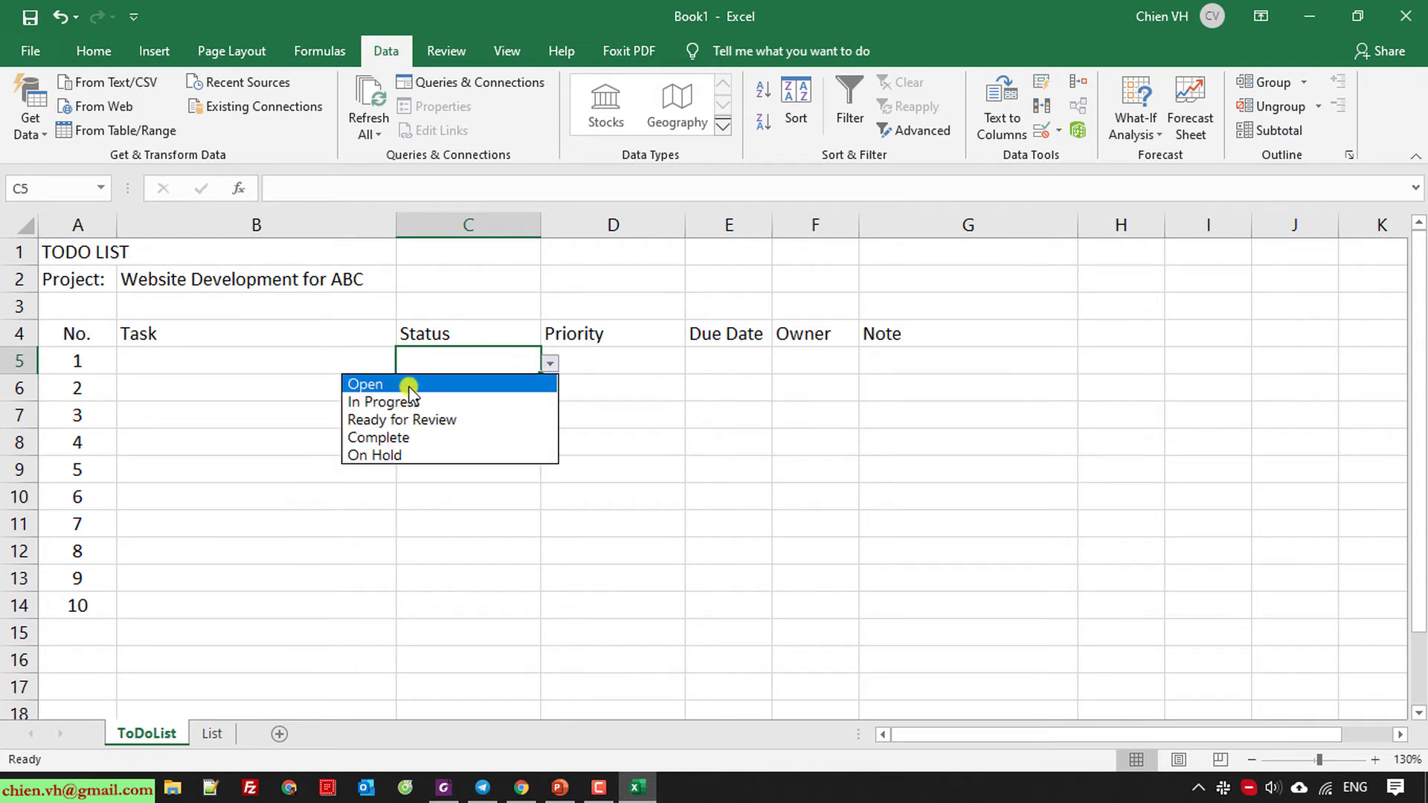
{"action": "left_click", "coordinate": [552, 366]}
{"action": "left_click", "coordinate": [491, 386]}
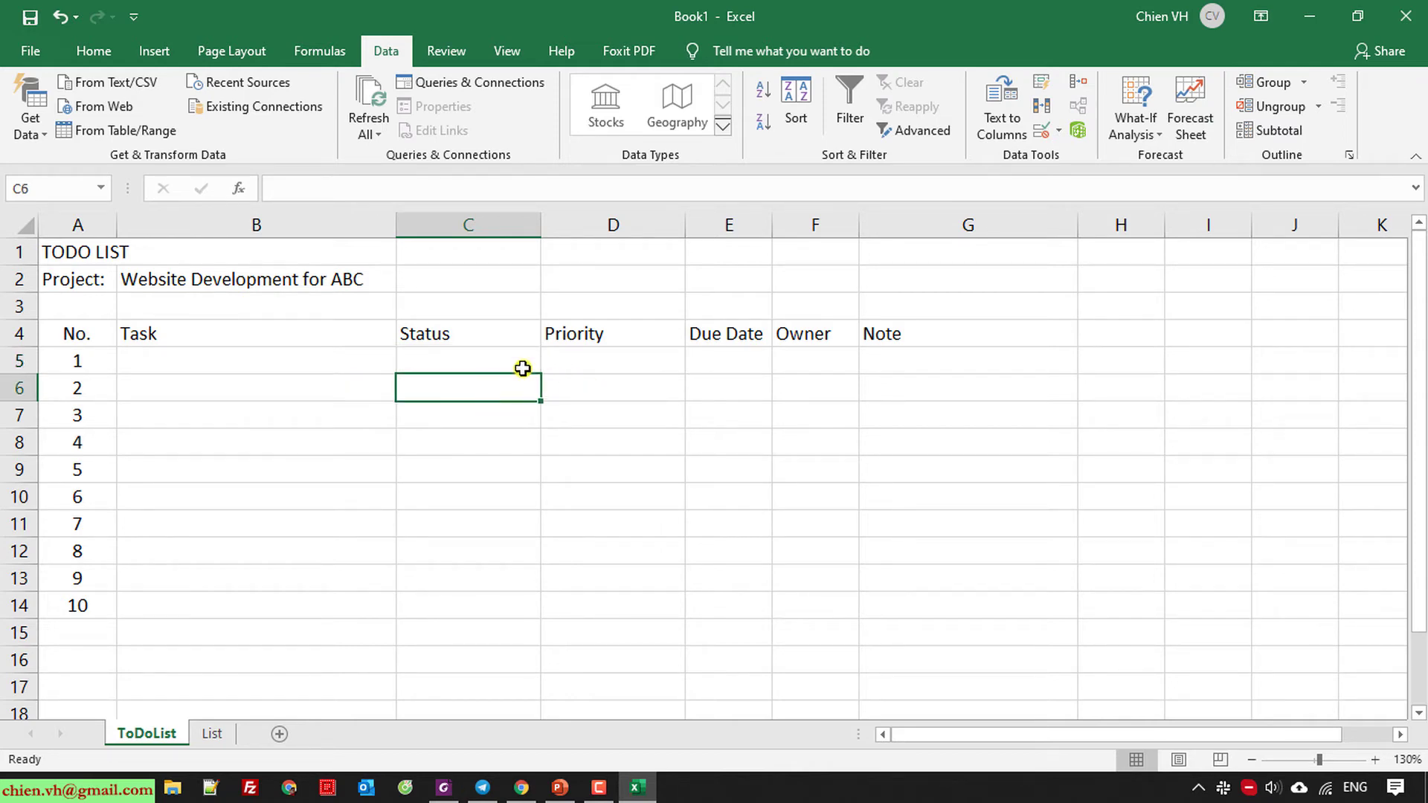
{"action": "left_click", "coordinate": [520, 369]}
{"action": "left_click", "coordinate": [550, 364]}
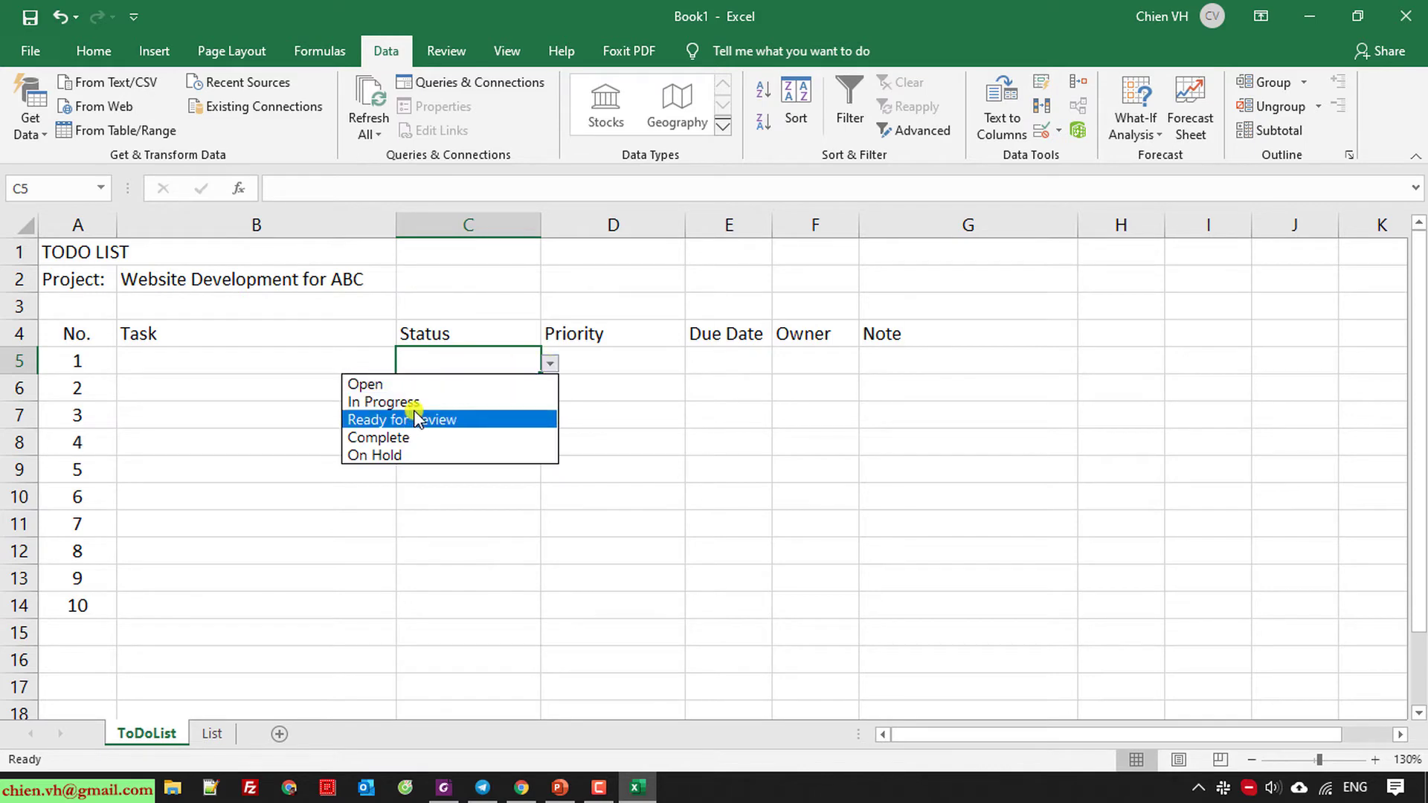
{"action": "left_click", "coordinate": [631, 491]}
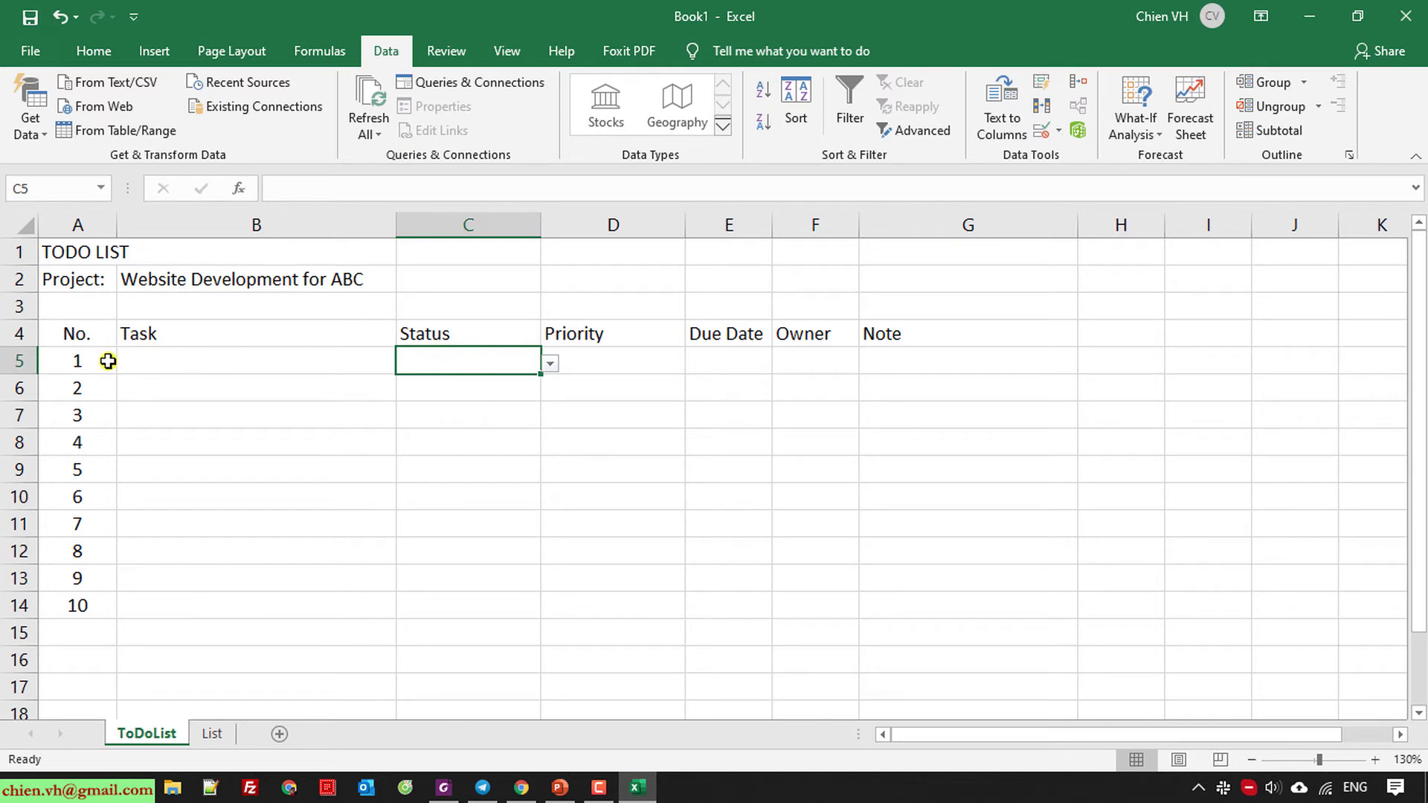
{"action": "left_click", "coordinate": [487, 605]}
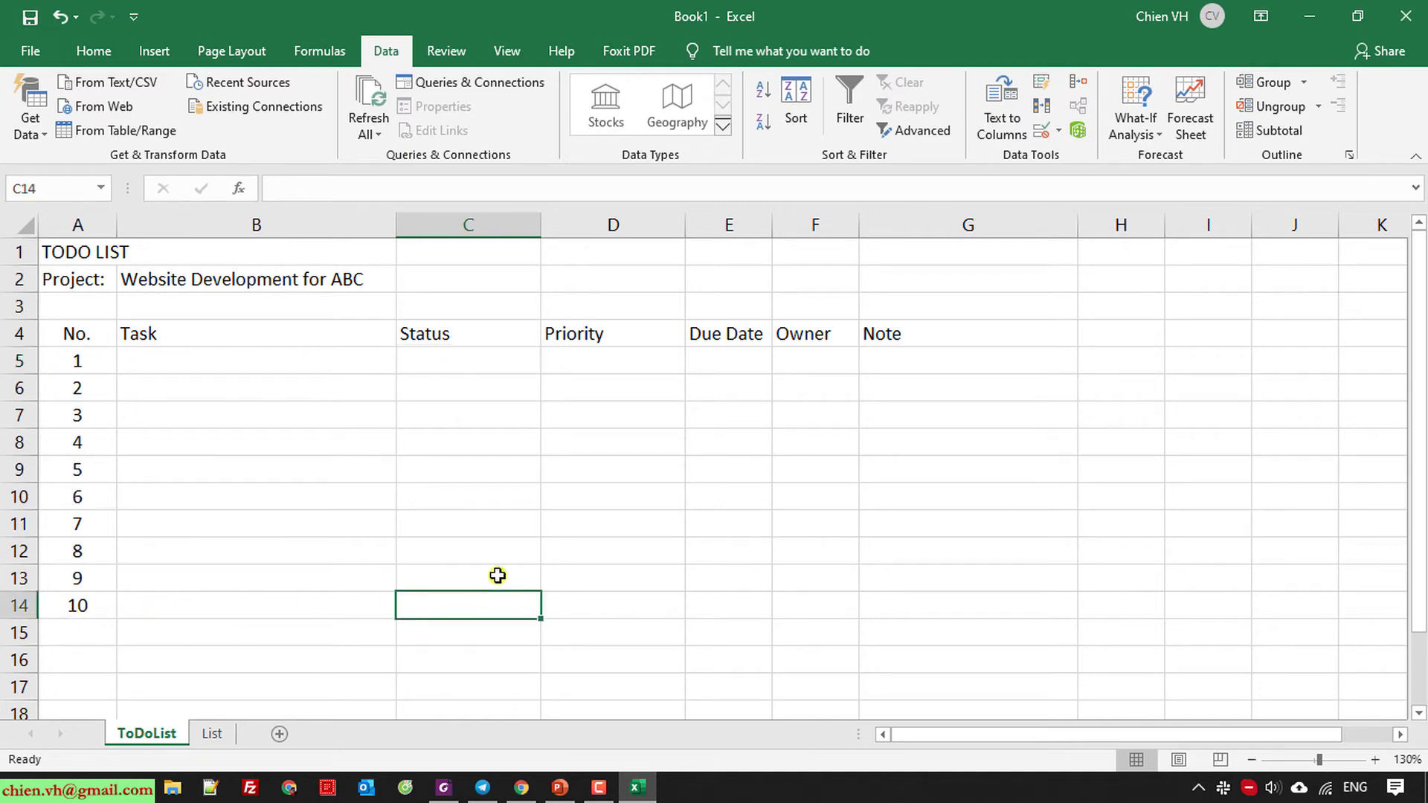
{"action": "left_click", "coordinate": [491, 358]}
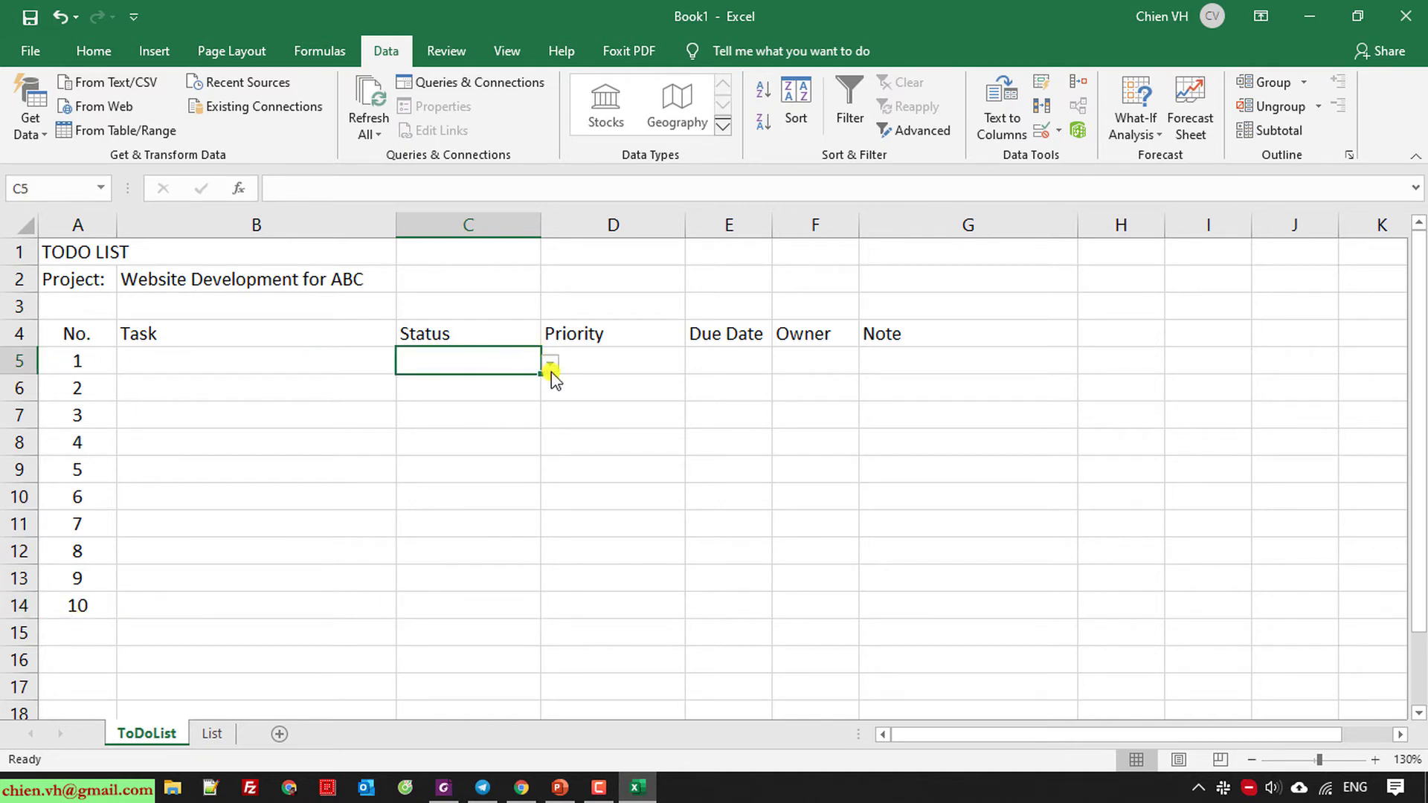
Copy C5's Status dropdown down to C14 and confirm C6 offers the same choices.
{"action": "left_click_drag", "start_coordinate": [542, 373], "coordinate": [513, 620]}
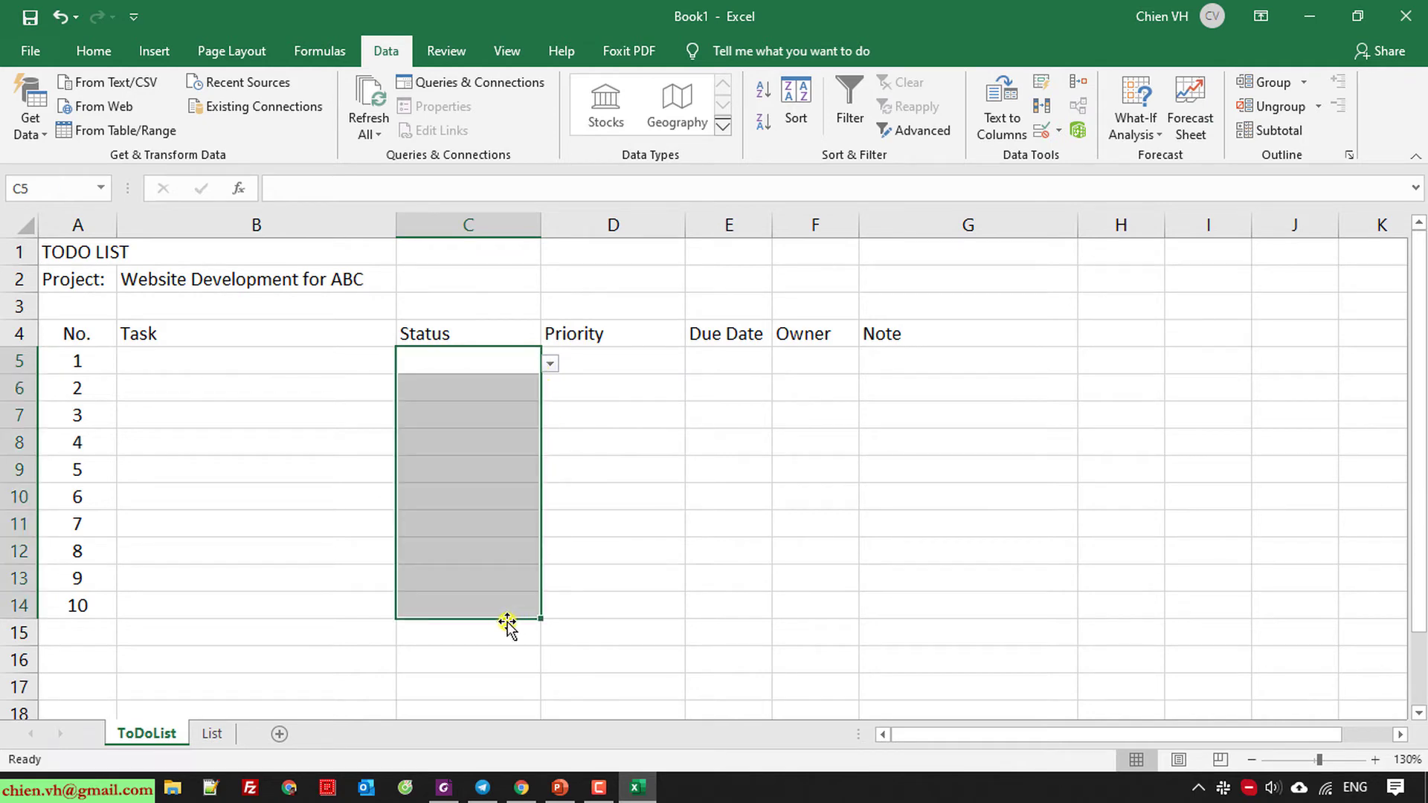
{"action": "left_click", "coordinate": [478, 492]}
{"action": "left_click", "coordinate": [503, 413]}
{"action": "left_click", "coordinate": [534, 389]}
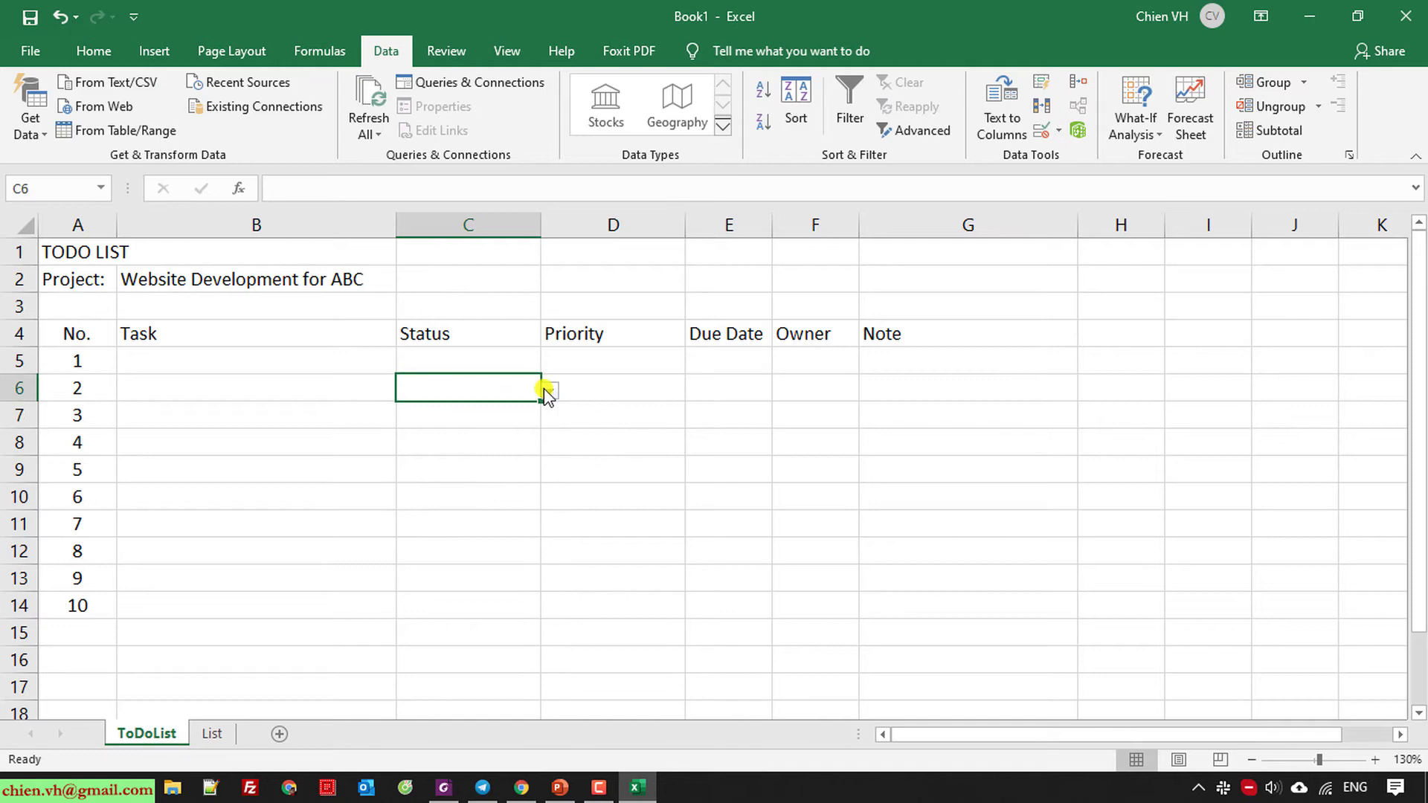
{"action": "left_click", "coordinate": [550, 390]}
{"action": "left_click", "coordinate": [660, 446]}
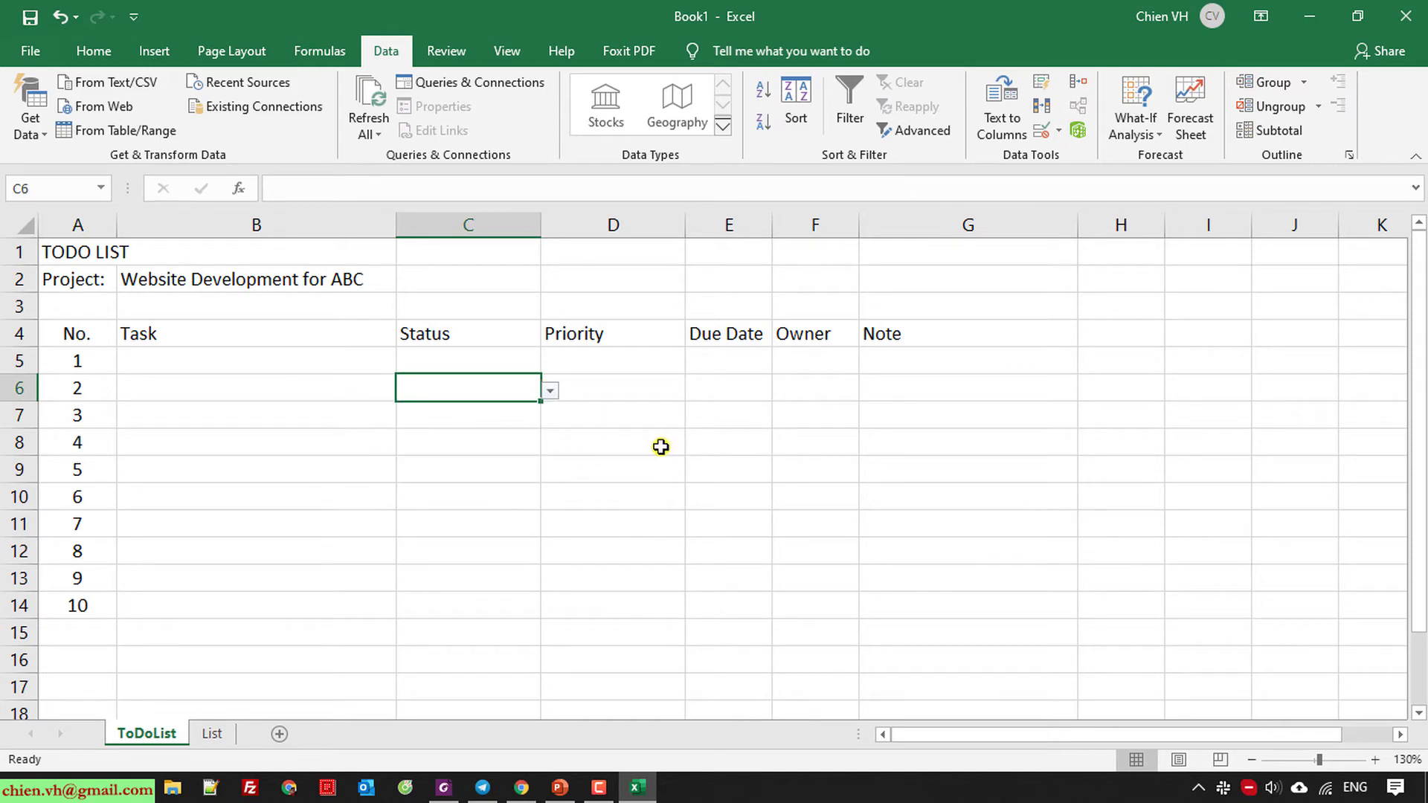
{"action": "left_click", "coordinate": [597, 354]}
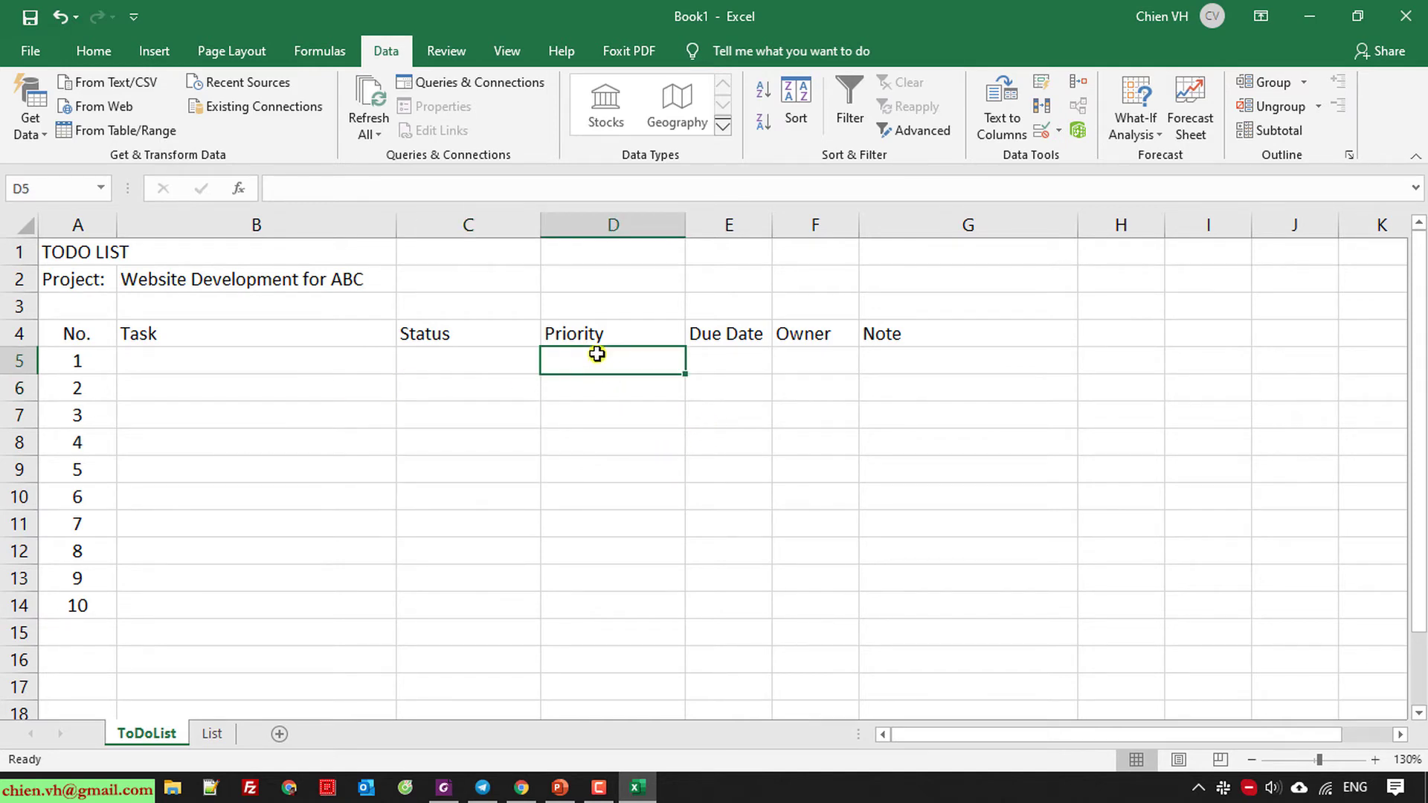
Give D5 a list validation sourced from List!$B$2:$B$4 (High, Normal, Low).
{"action": "left_click", "coordinate": [1058, 132]}
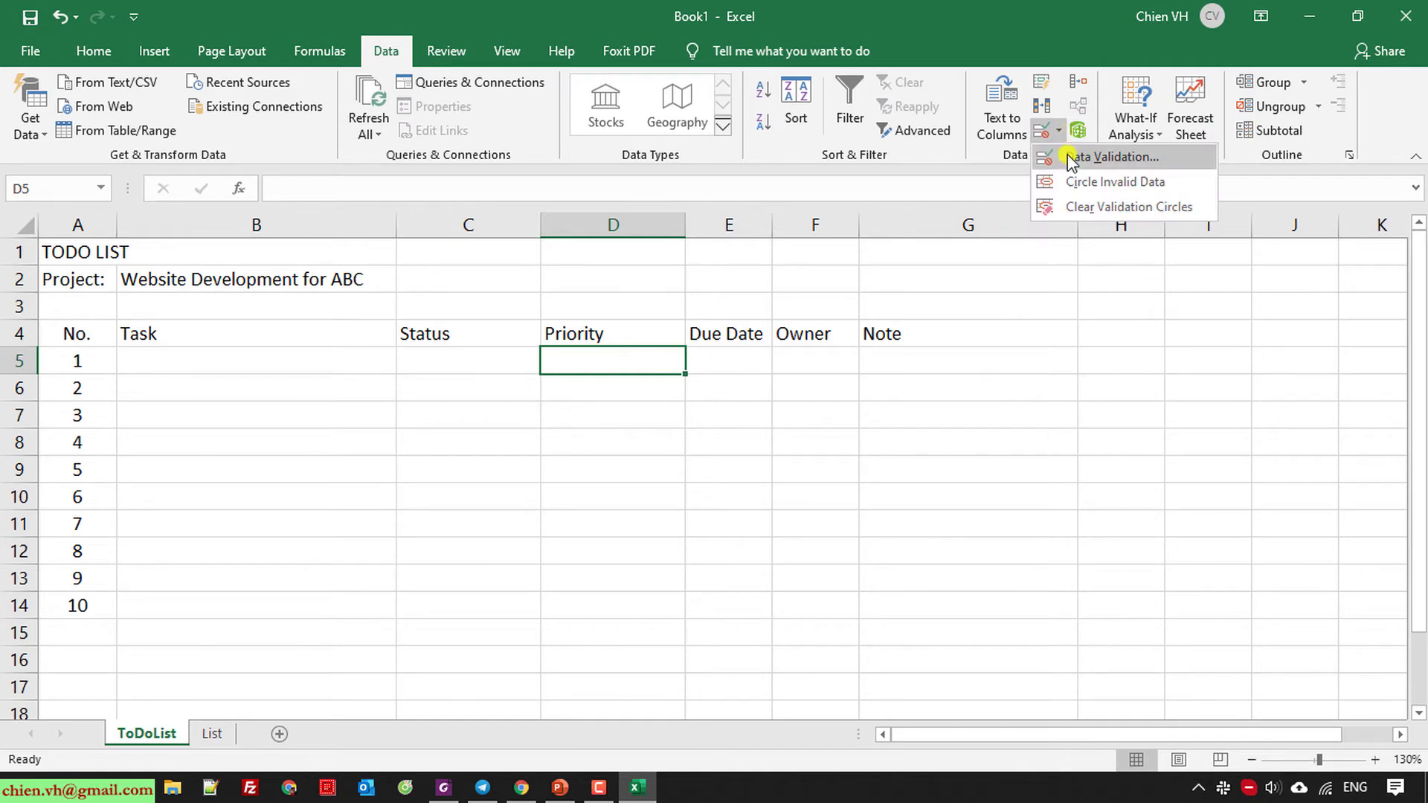
{"action": "left_click", "coordinate": [1072, 157]}
{"action": "left_click", "coordinate": [962, 468]}
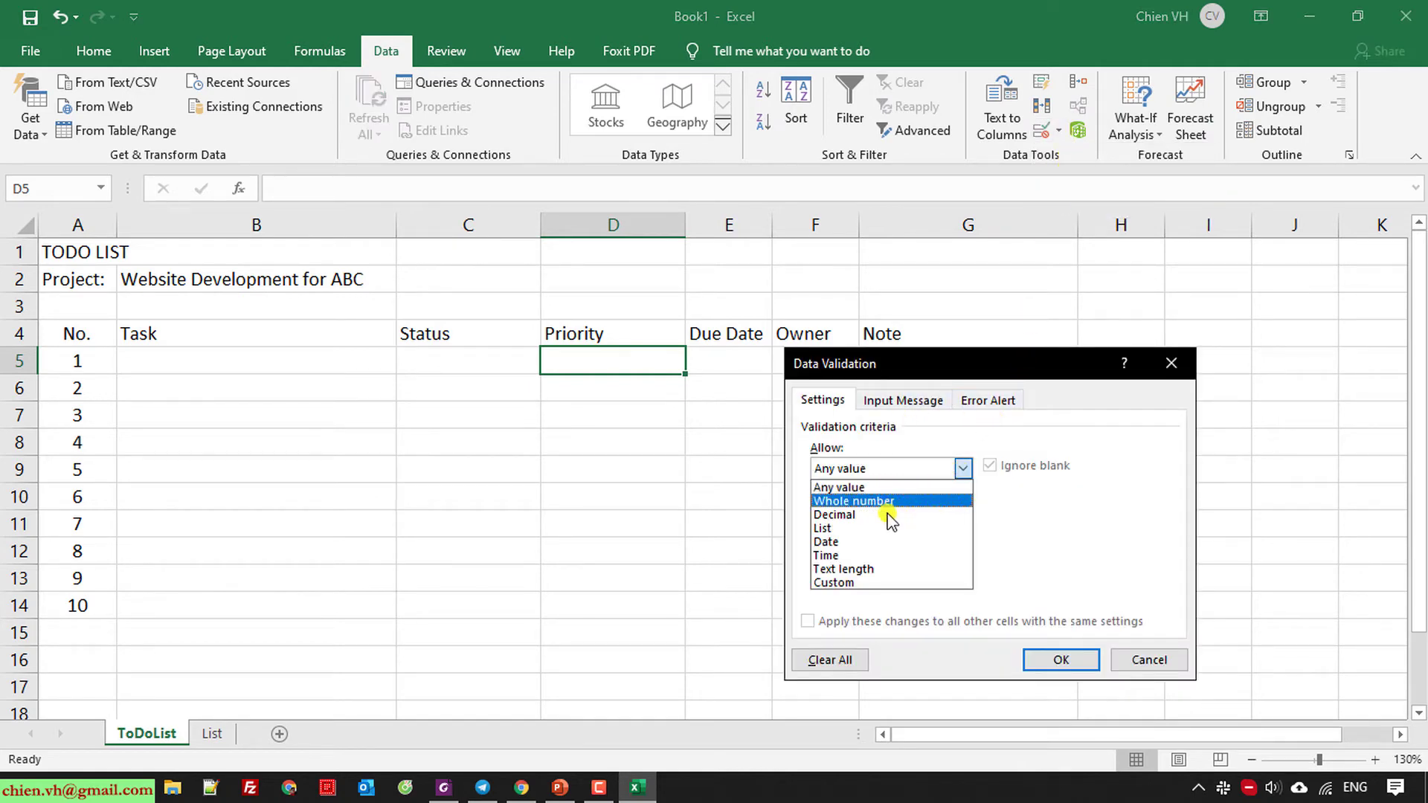
{"action": "left_click", "coordinate": [902, 536]}
{"action": "left_click", "coordinate": [1084, 553]}
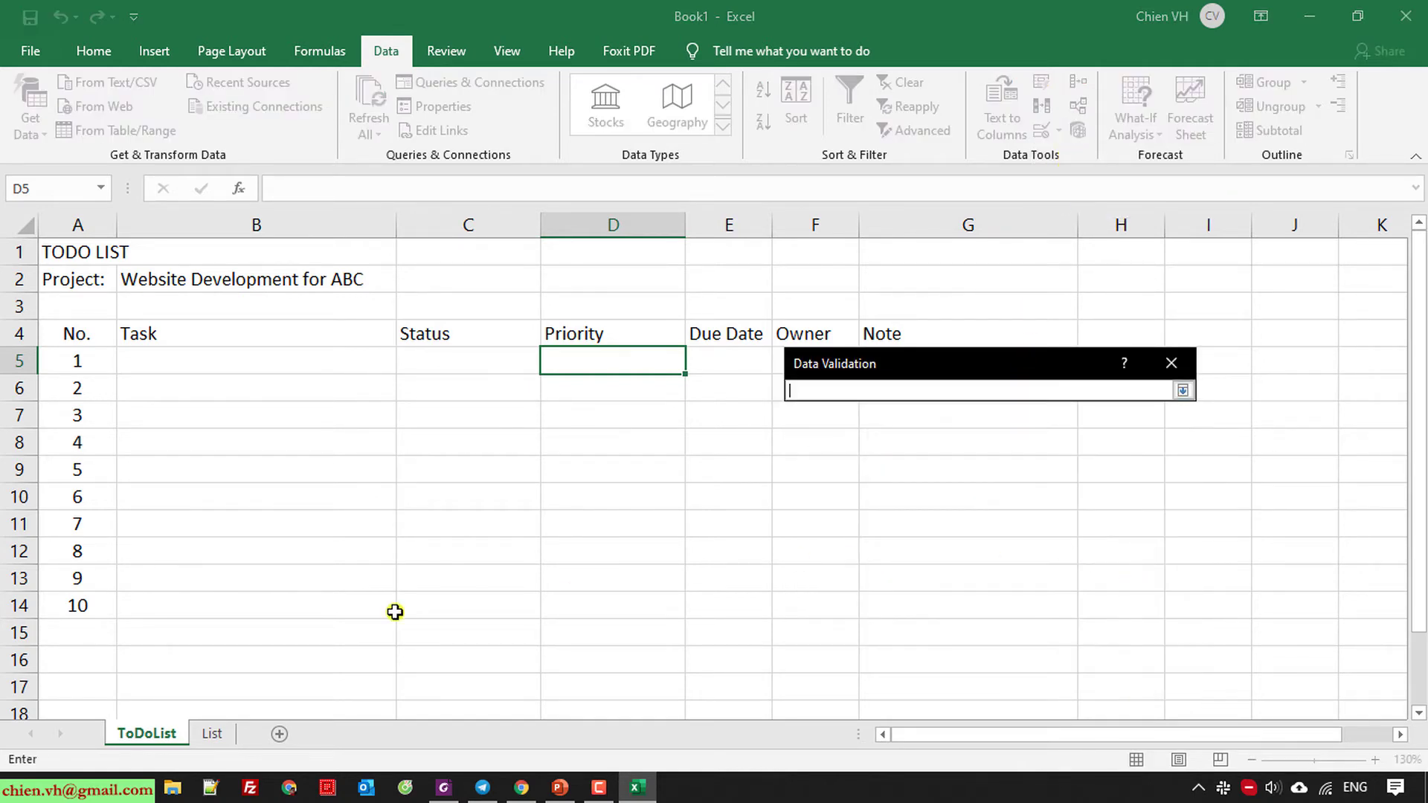
{"action": "left_click", "coordinate": [212, 734]}
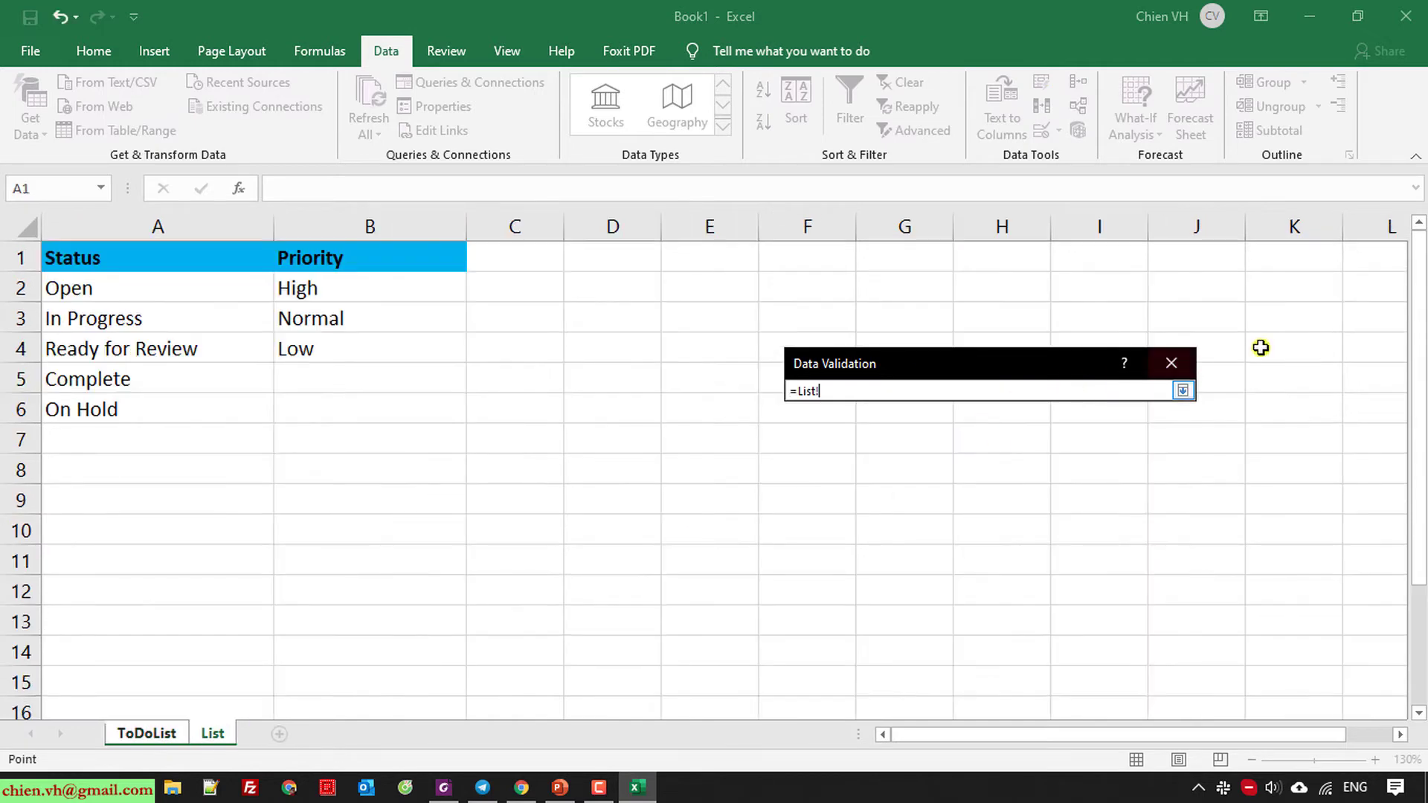
{"action": "left_click", "coordinate": [1182, 391]}
{"action": "left_click", "coordinate": [1084, 553]}
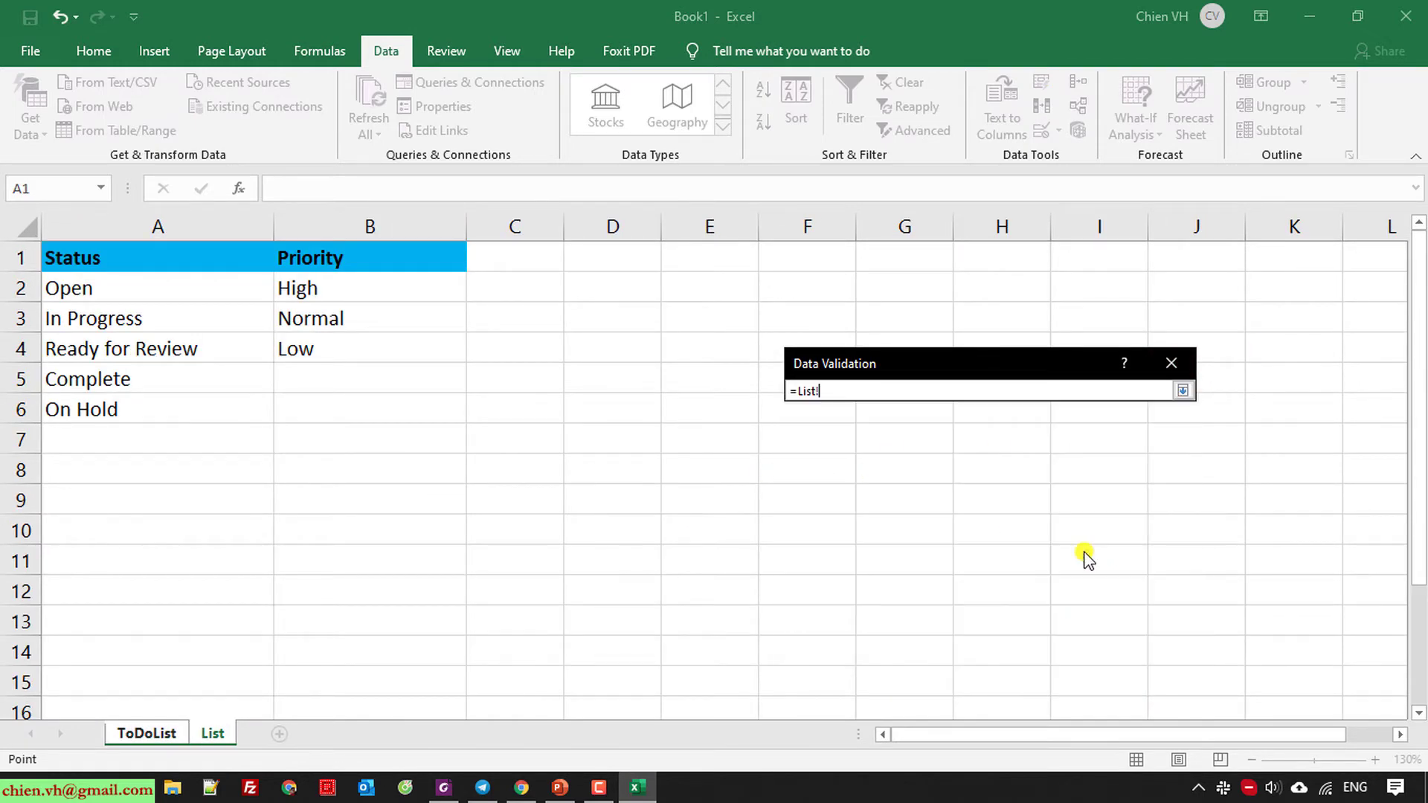
{"action": "left_click_drag", "start_coordinate": [307, 288], "coordinate": [322, 341]}
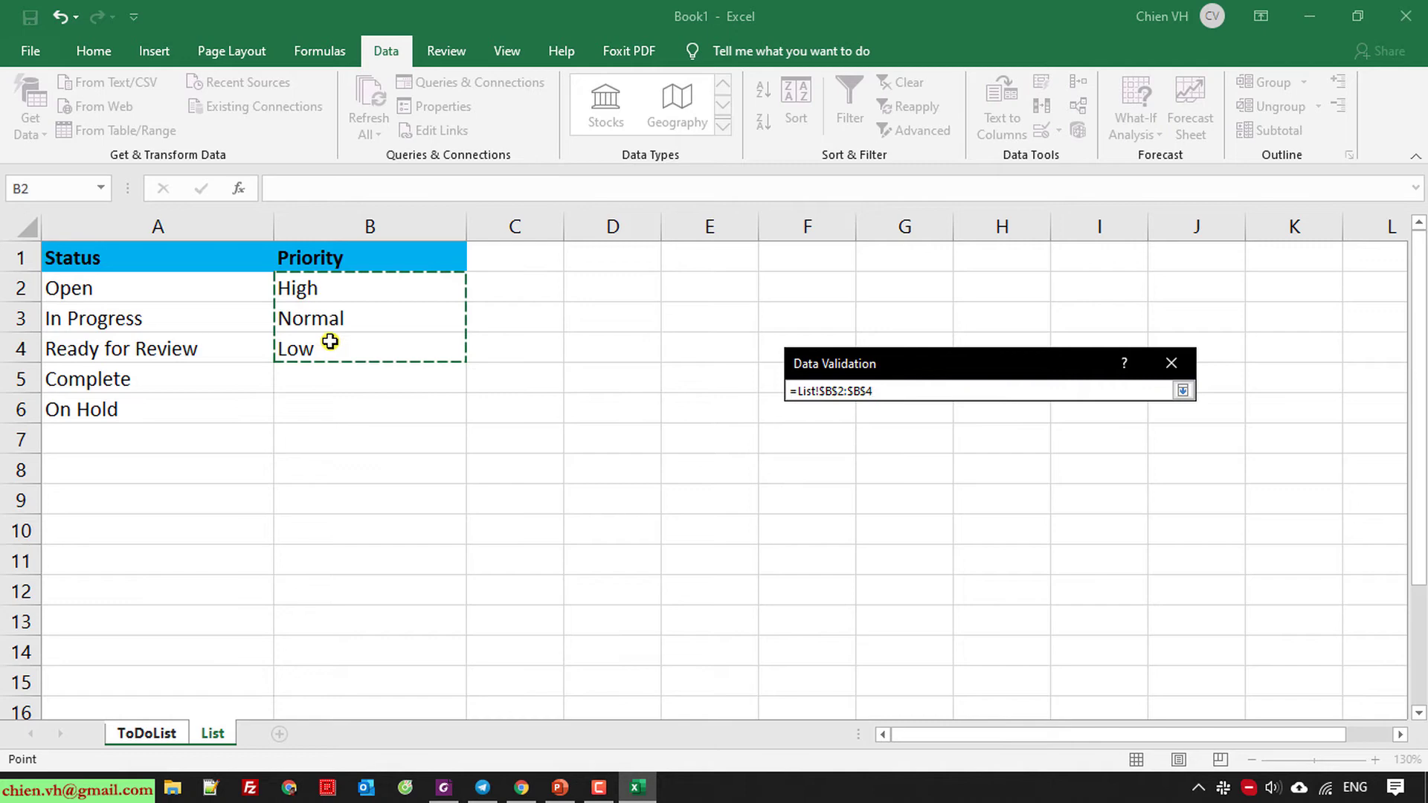
{"action": "left_click", "coordinate": [1183, 390]}
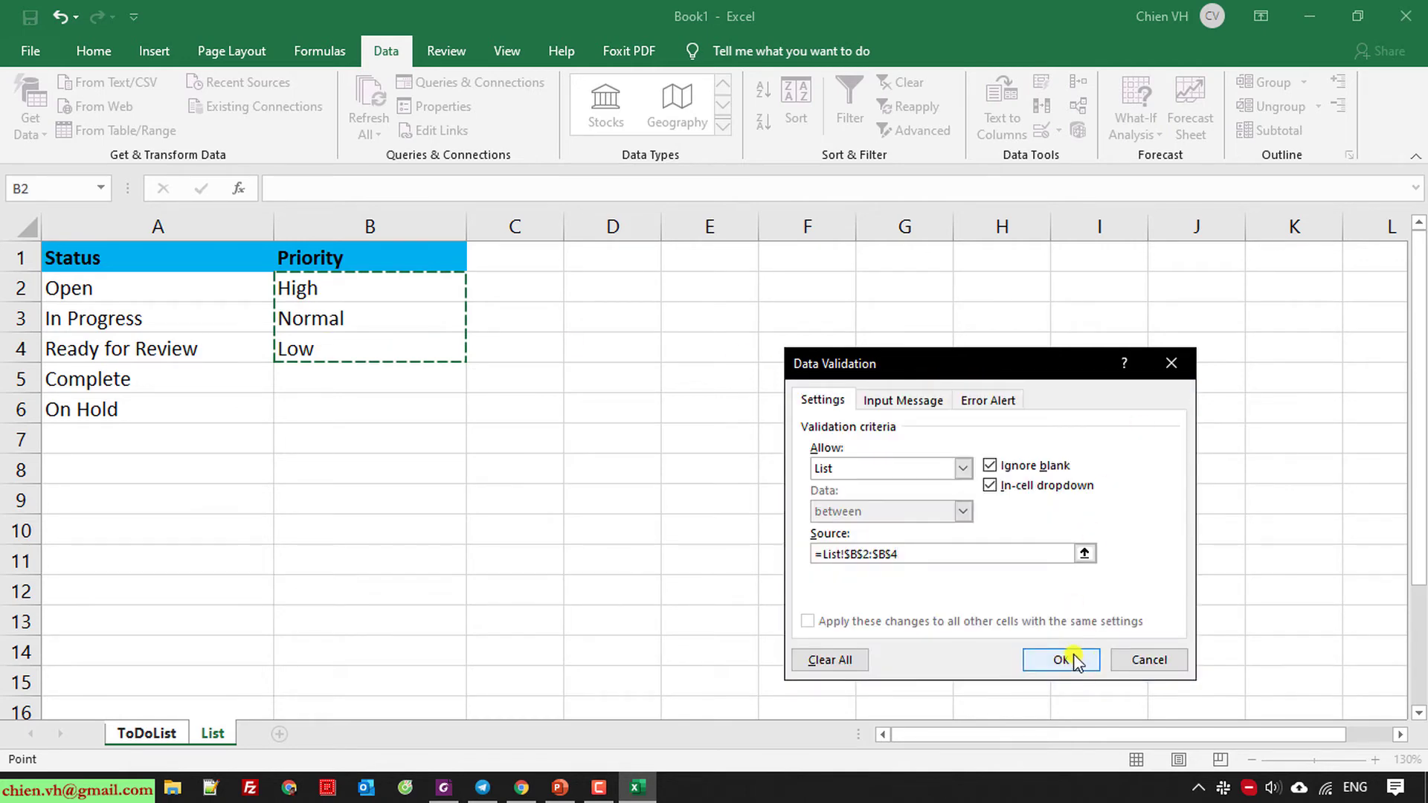
{"action": "left_click", "coordinate": [1061, 660]}
Test D5's Priority dropdown, copy it down to D14, and widen the Due Date column.
{"action": "left_click", "coordinate": [694, 363]}
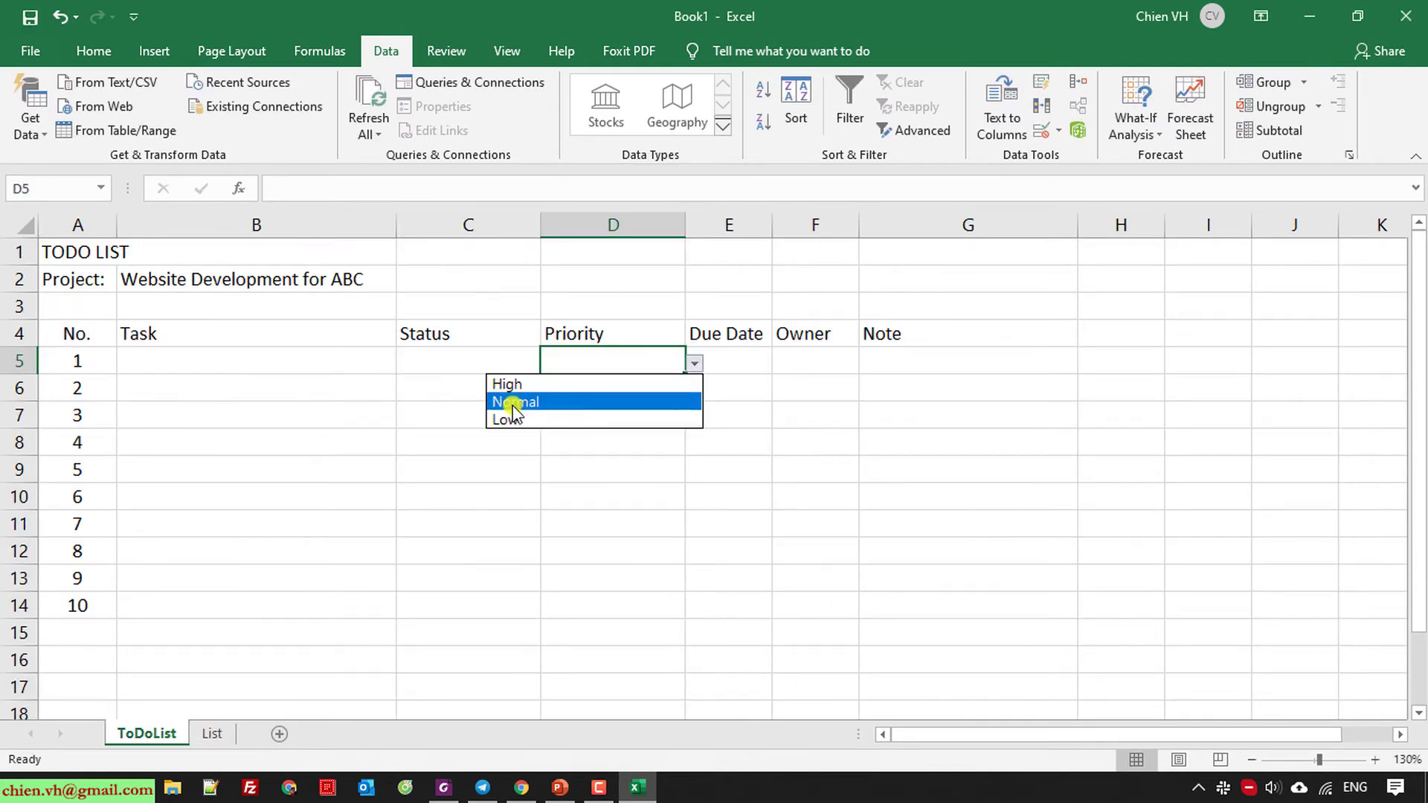
{"action": "left_click", "coordinate": [818, 428]}
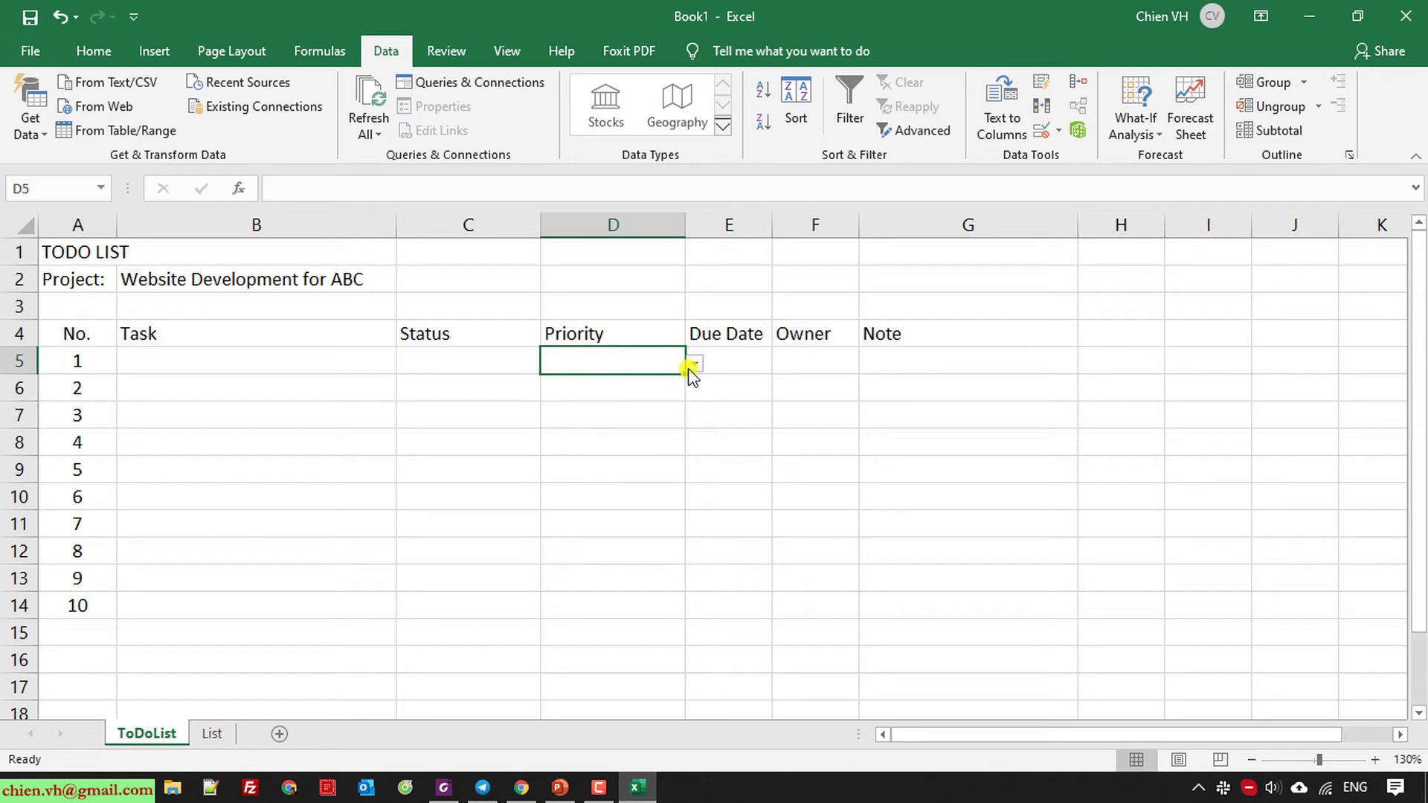
{"action": "left_click_drag", "start_coordinate": [682, 373], "coordinate": [667, 616]}
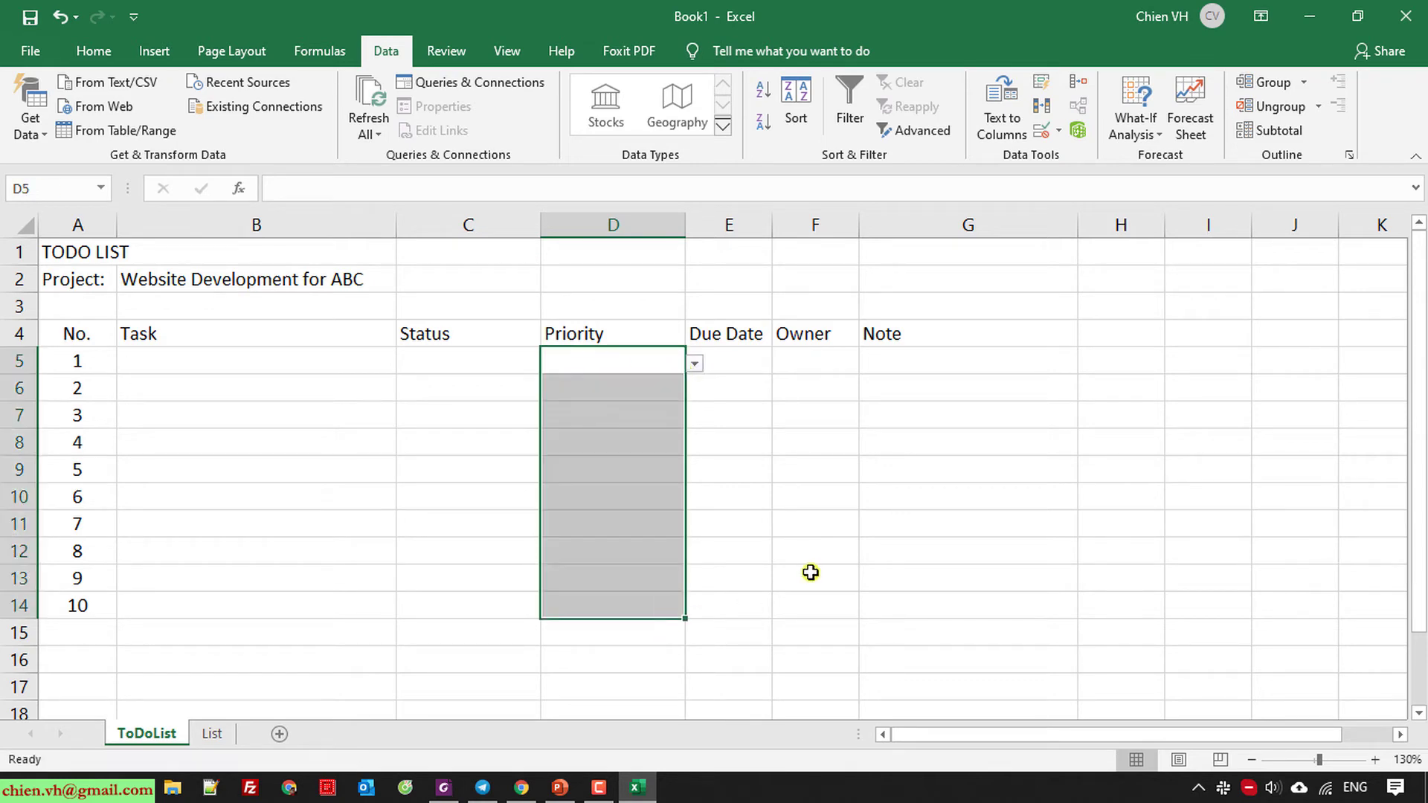
{"action": "left_click", "coordinate": [919, 505]}
{"action": "left_click_drag", "start_coordinate": [772, 223], "coordinate": [839, 227]}
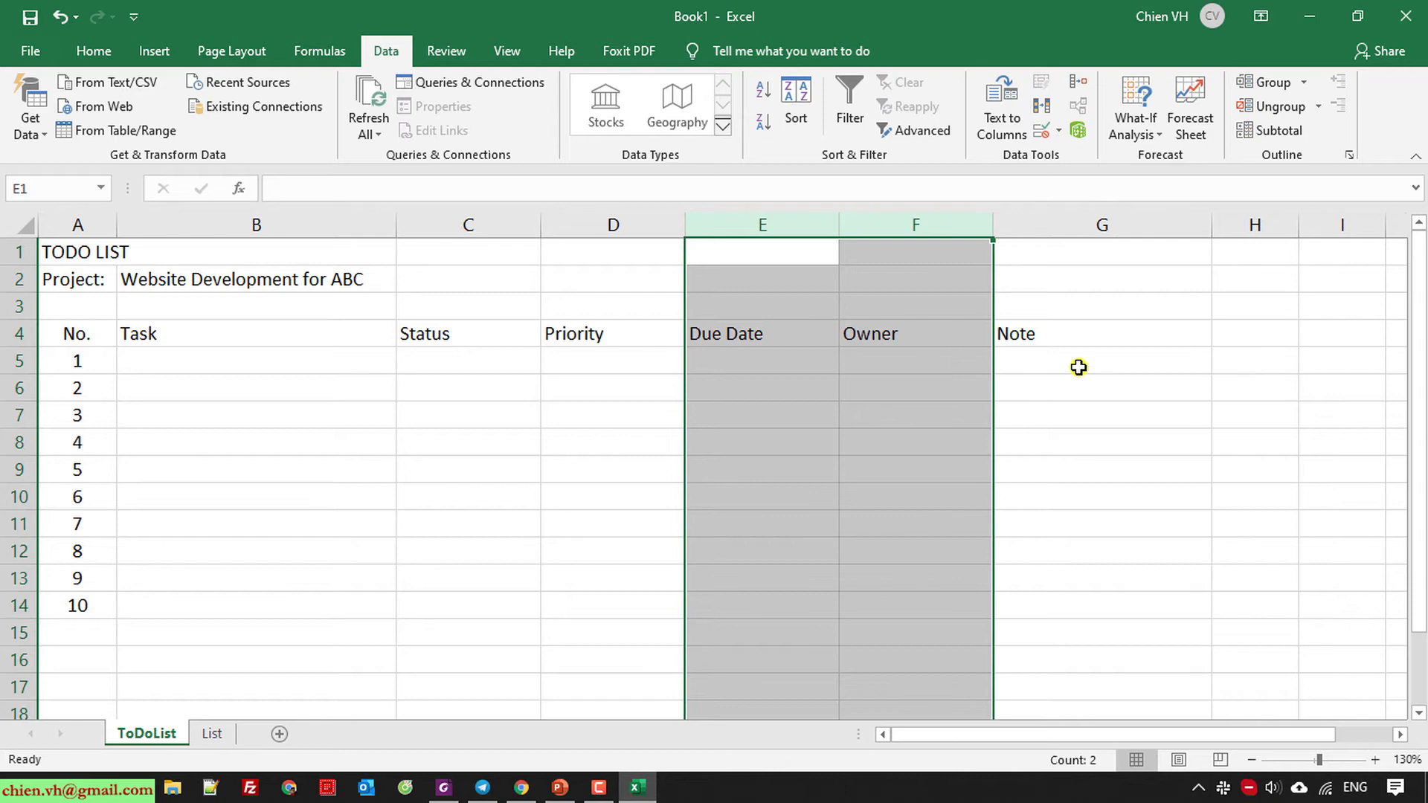
{"action": "left_click_drag", "start_coordinate": [992, 230], "coordinate": [1002, 227]}
{"action": "left_click", "coordinate": [1142, 468]}
{"action": "left_click_drag", "start_coordinate": [756, 360], "coordinate": [764, 606]}
{"action": "left_click", "coordinate": [91, 50]}
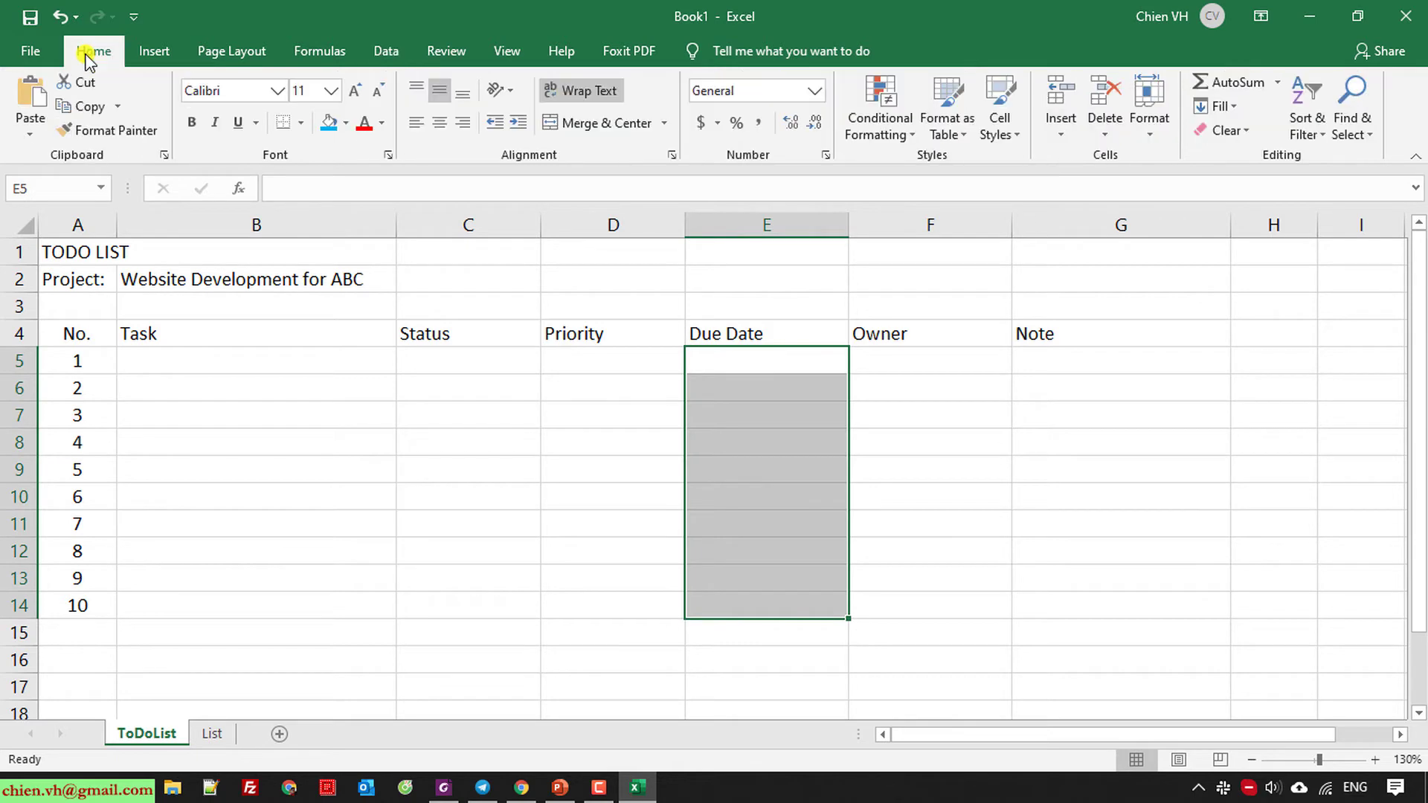
{"action": "left_click", "coordinate": [1097, 577]}
{"action": "left_click", "coordinate": [756, 360]}
{"action": "left_click", "coordinate": [818, 90]}
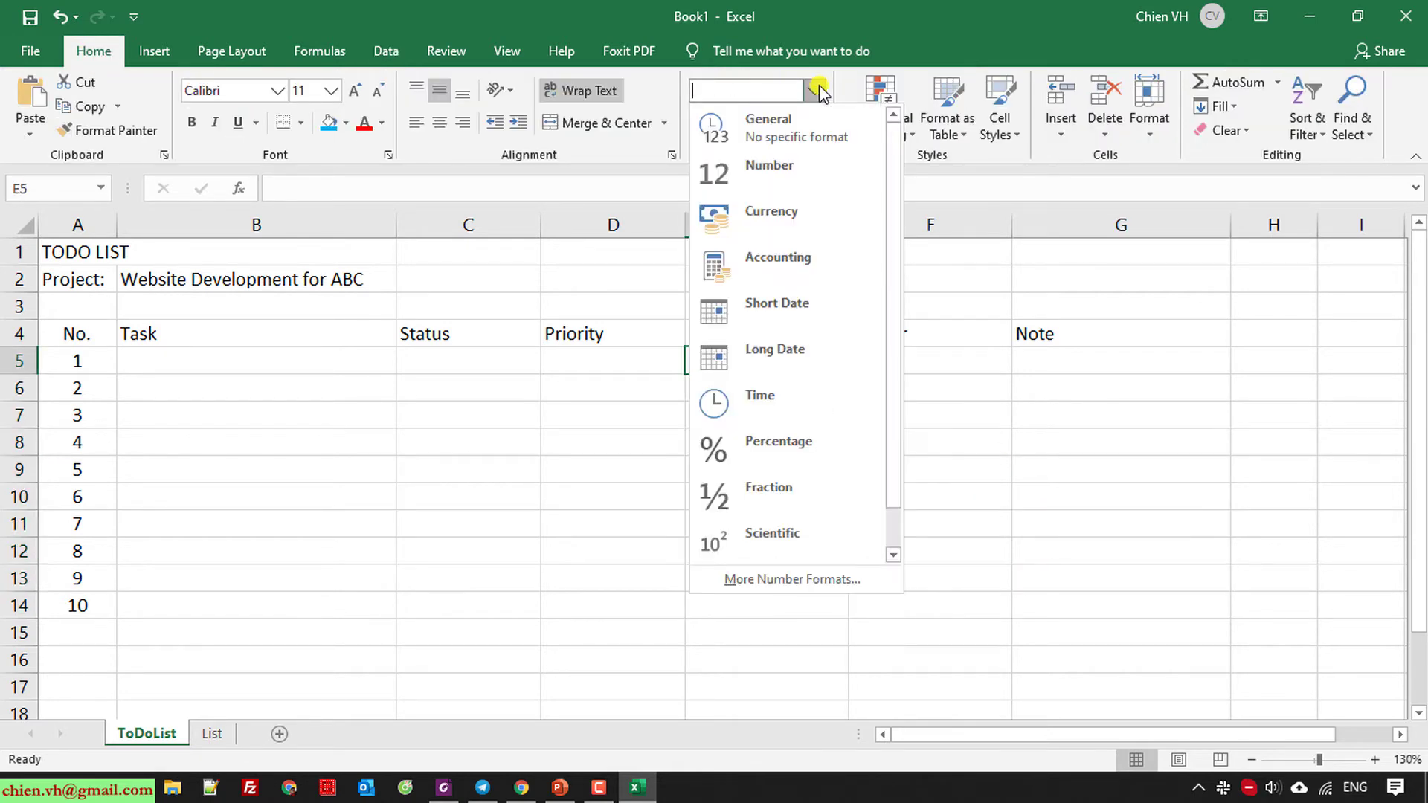
{"action": "left_click", "coordinate": [779, 311]}
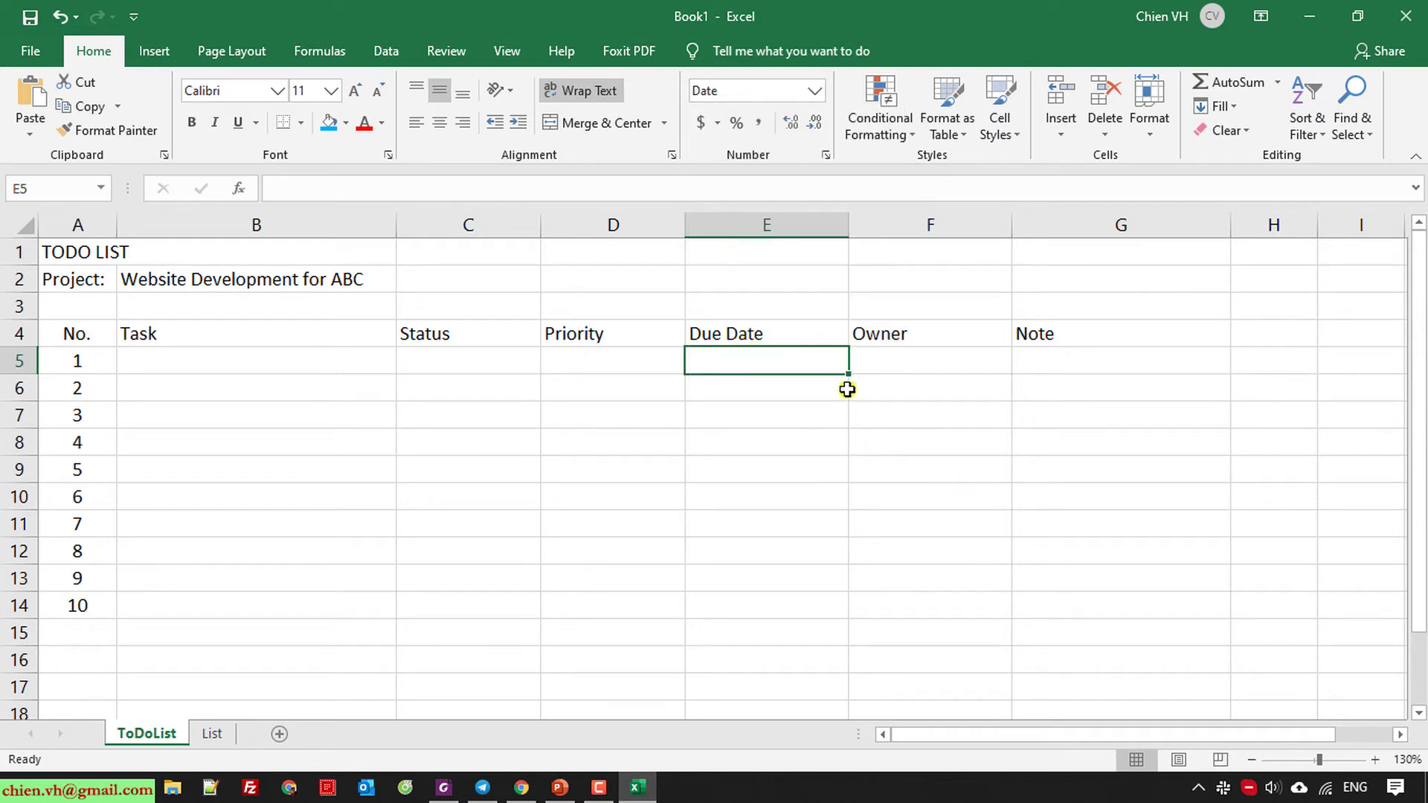
{"action": "left_click_drag", "start_coordinate": [848, 372], "coordinate": [831, 592]}
{"action": "left_click_drag", "start_coordinate": [831, 619], "coordinate": [832, 618]}
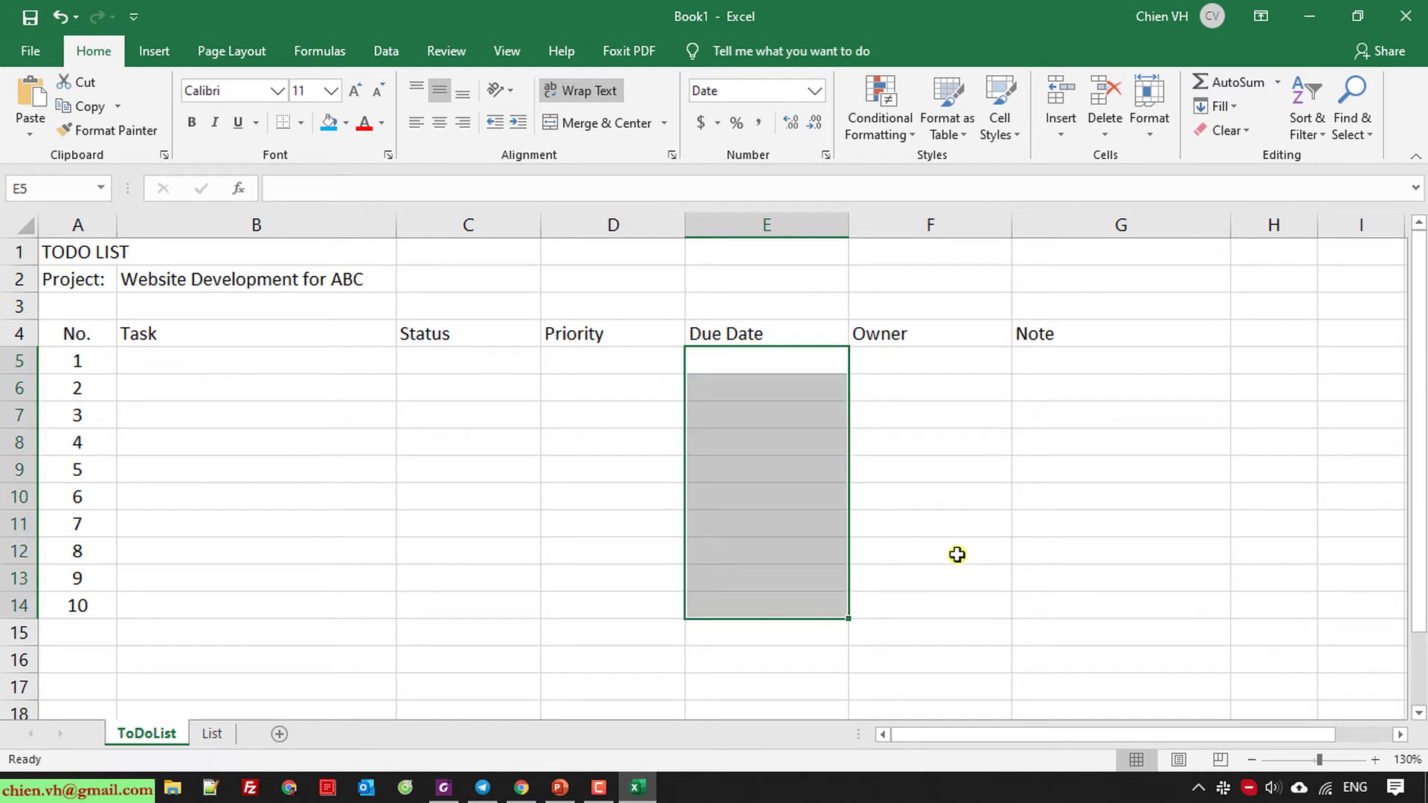
{"action": "left_click", "coordinate": [961, 545]}
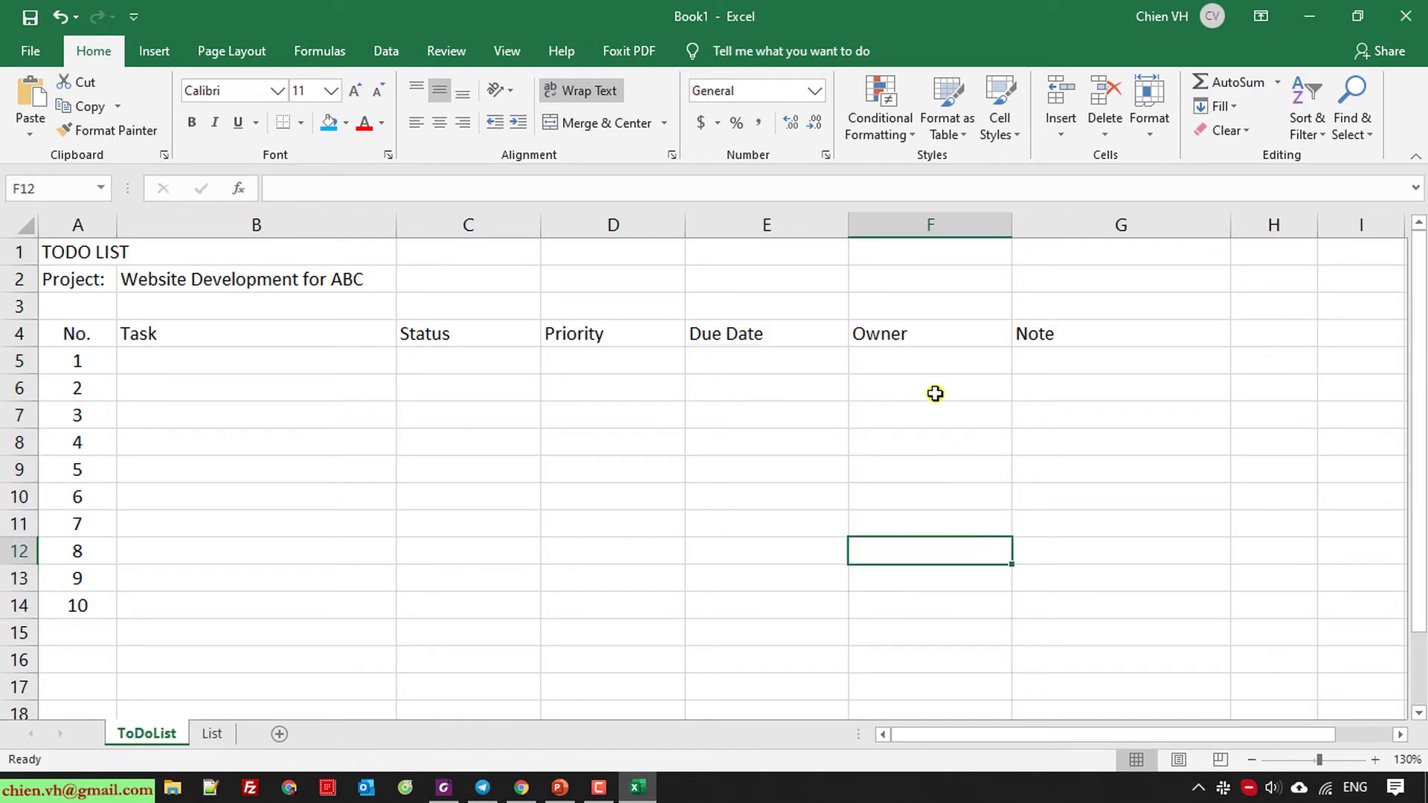
{"action": "left_click", "coordinate": [895, 360]}
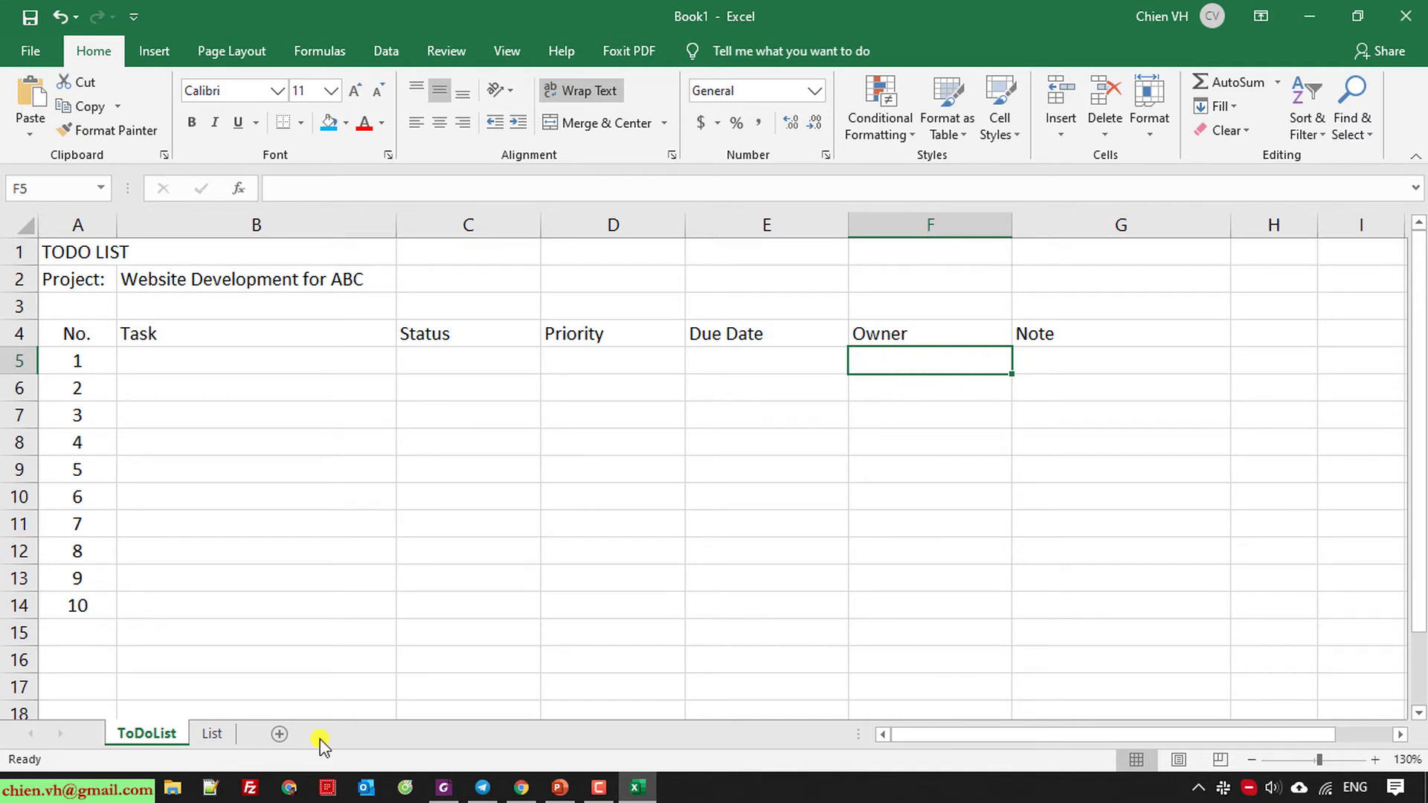
{"action": "left_click", "coordinate": [213, 735]}
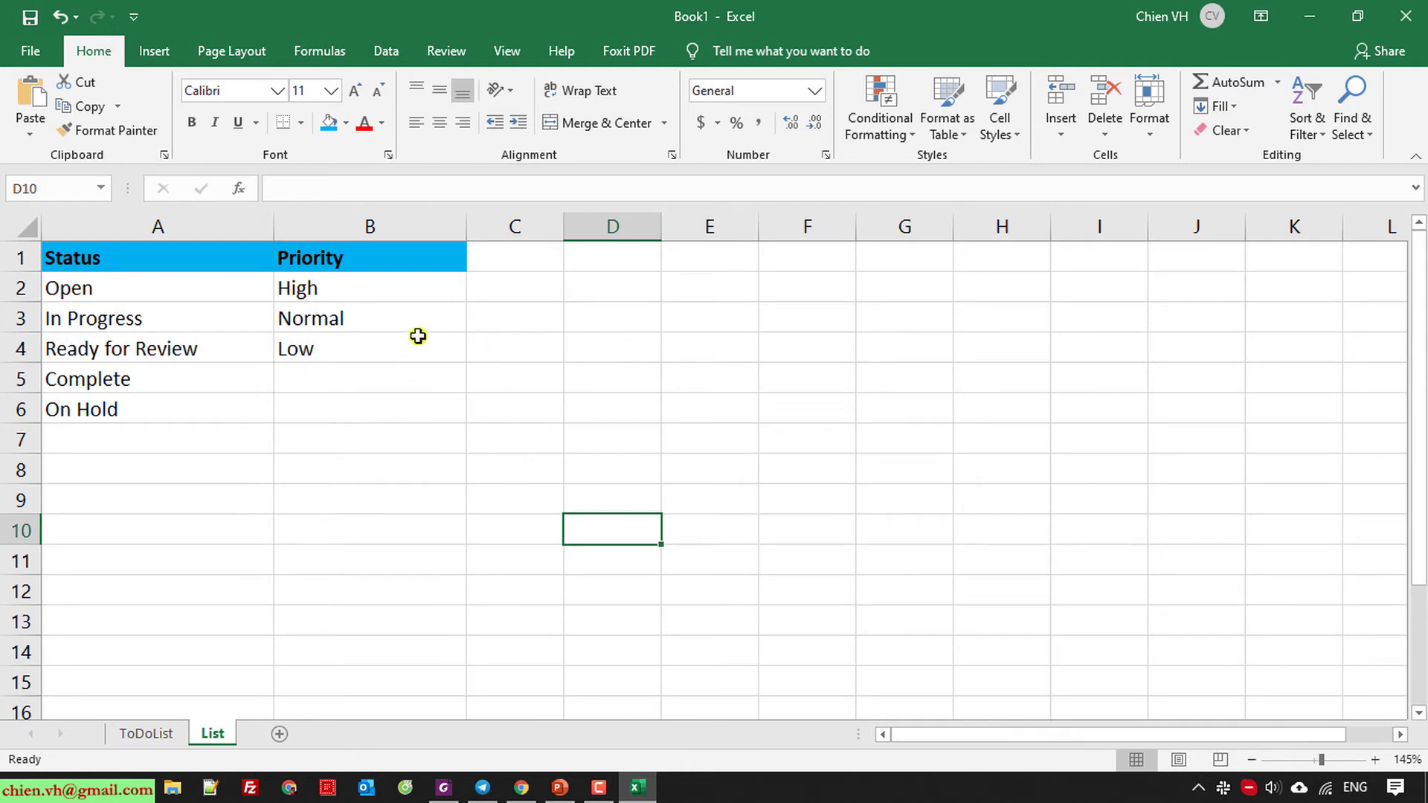
{"action": "left_click_drag", "start_coordinate": [564, 227], "coordinate": [622, 227]}
{"action": "left_click", "coordinate": [171, 735]}
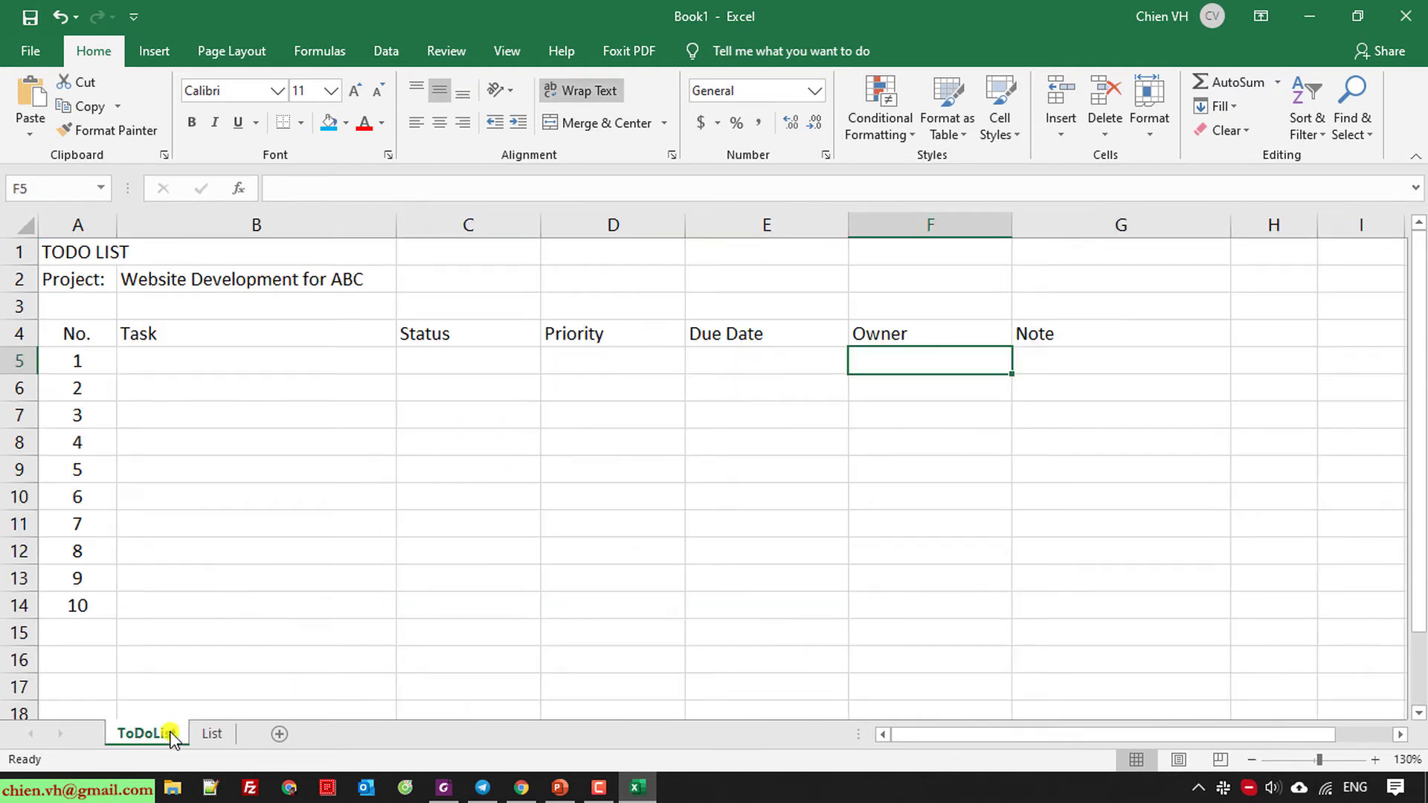
{"action": "left_click", "coordinate": [923, 522]}
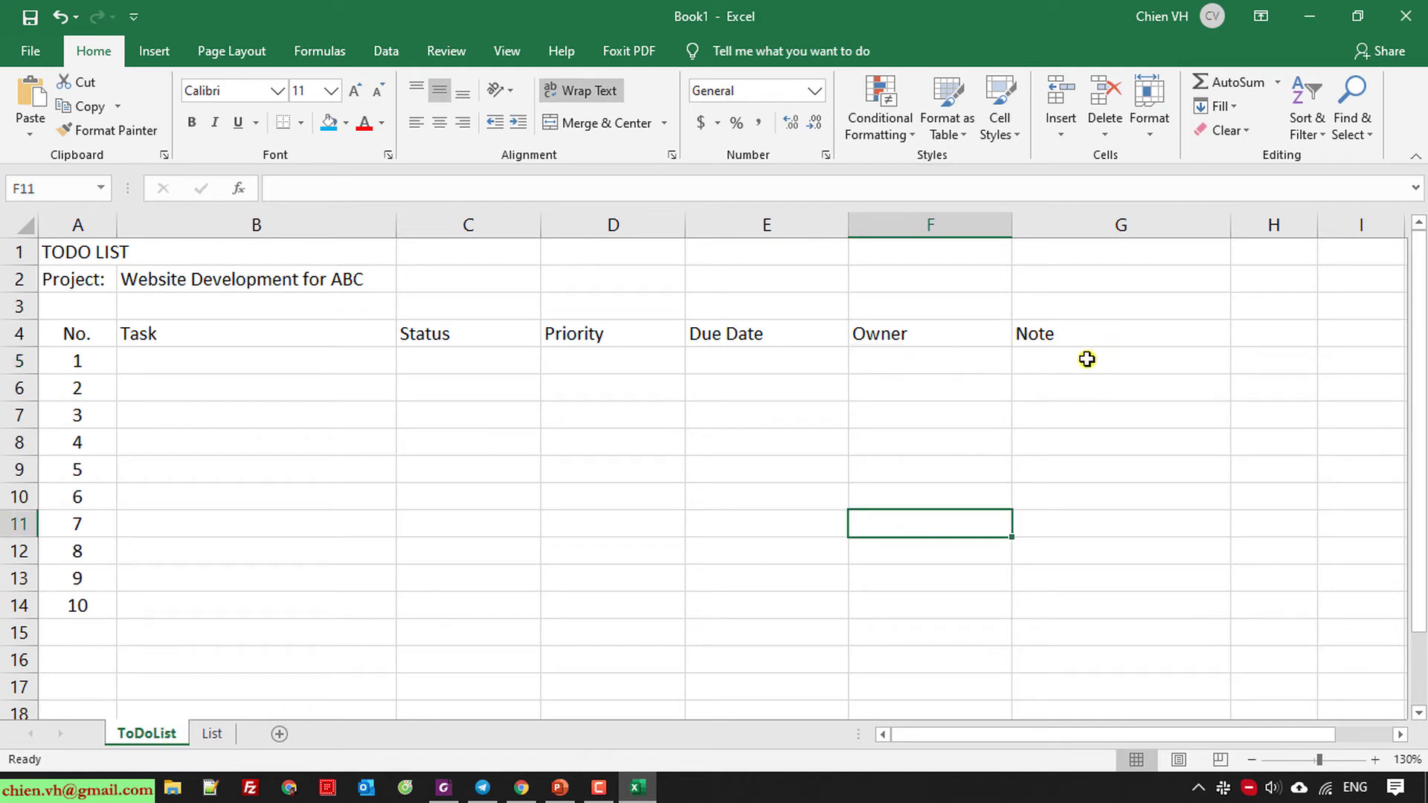
{"action": "left_click", "coordinate": [1091, 357]}
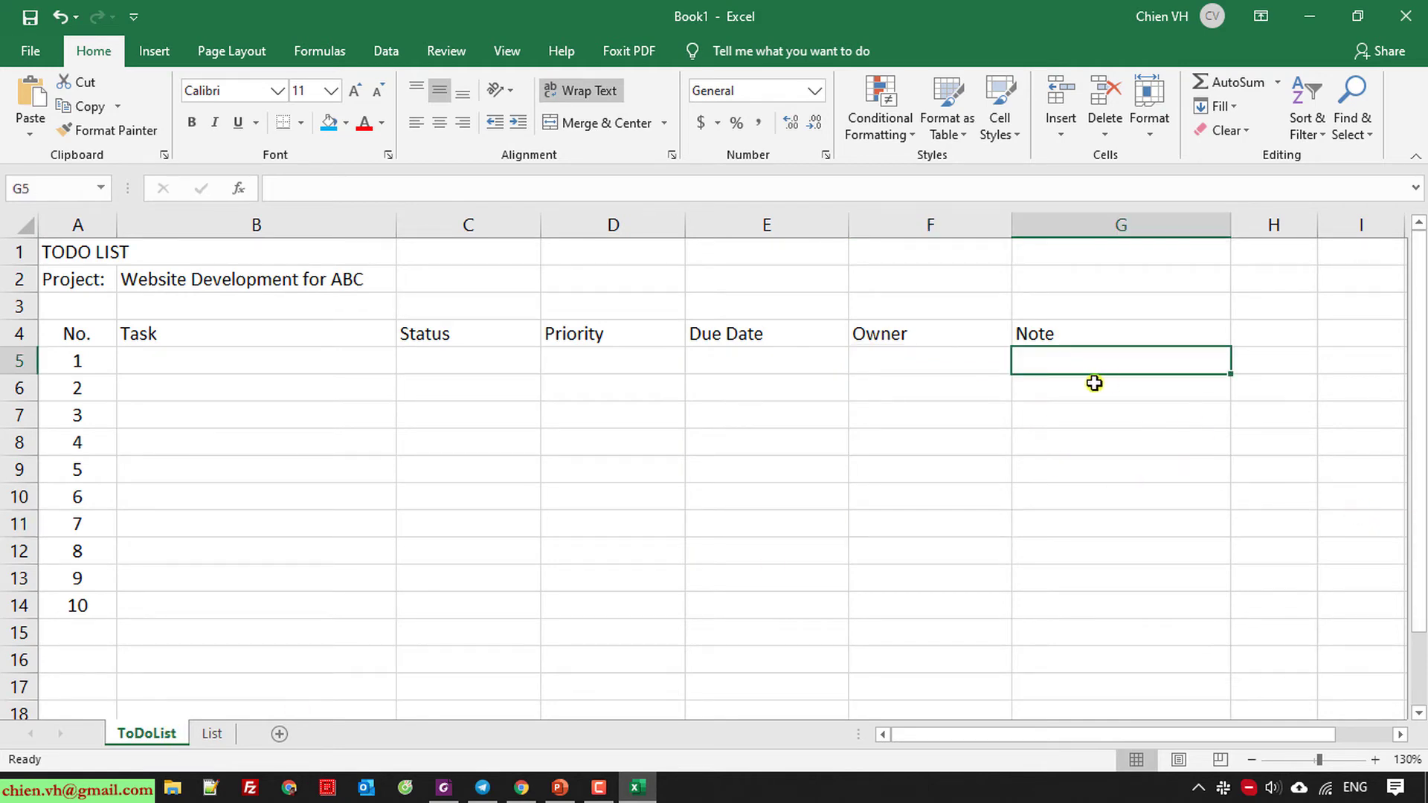
{"action": "left_click", "coordinate": [1361, 459]}
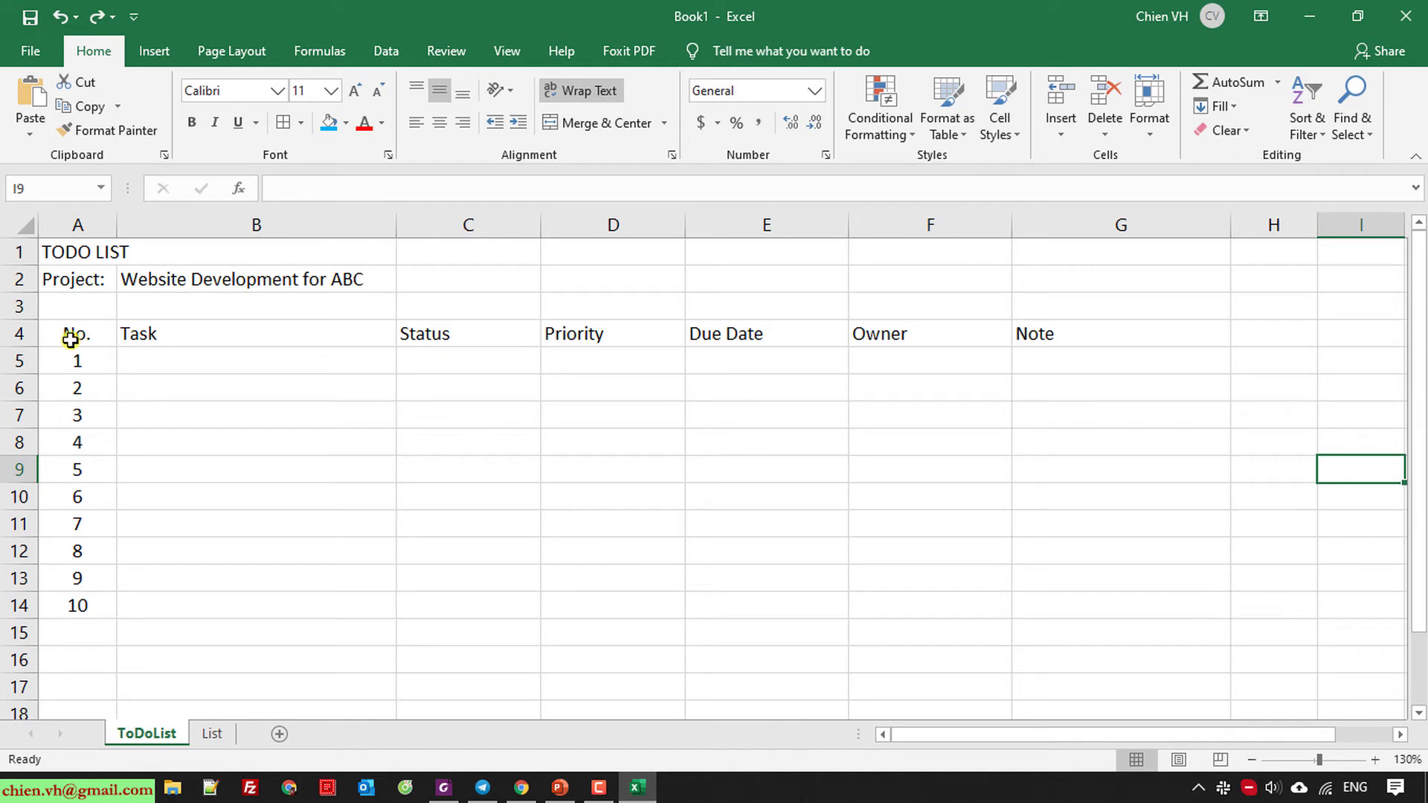
Format range A4:G14 as a table using Blue, Table Style Medium 9.
{"action": "left_click_drag", "start_coordinate": [70, 340], "coordinate": [1048, 613]}
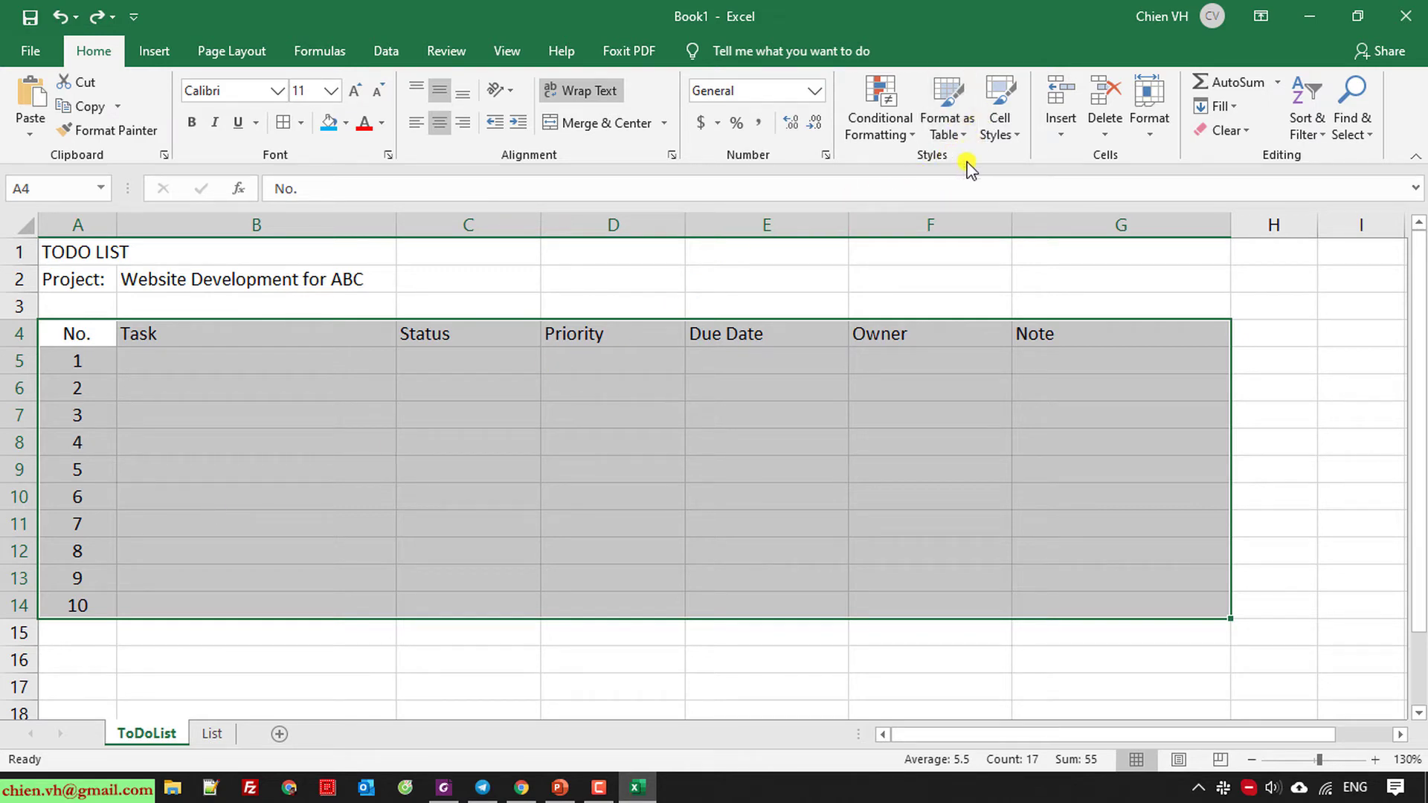
{"action": "left_click", "coordinate": [960, 138]}
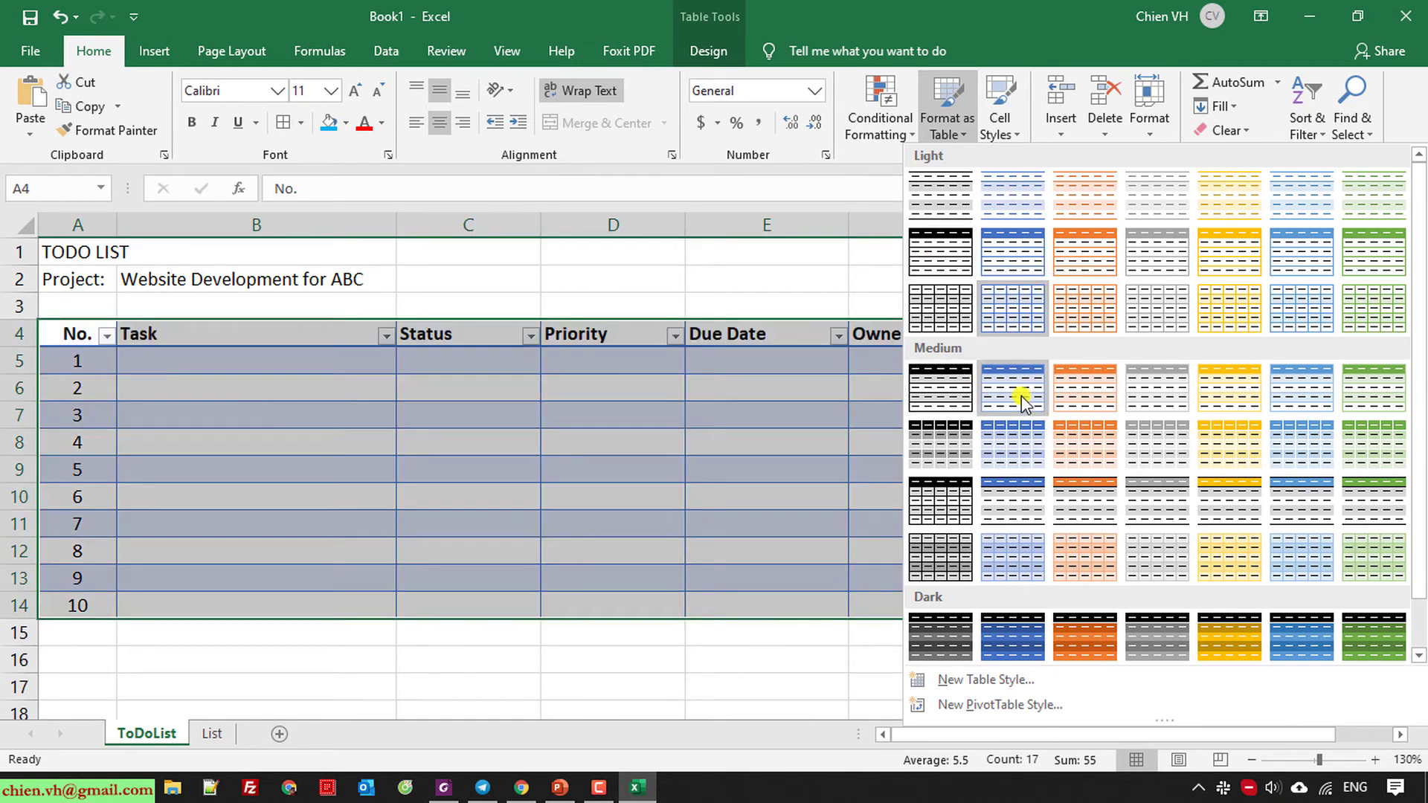
{"action": "left_click", "coordinate": [1018, 458]}
{"action": "left_click", "coordinate": [1261, 447]}
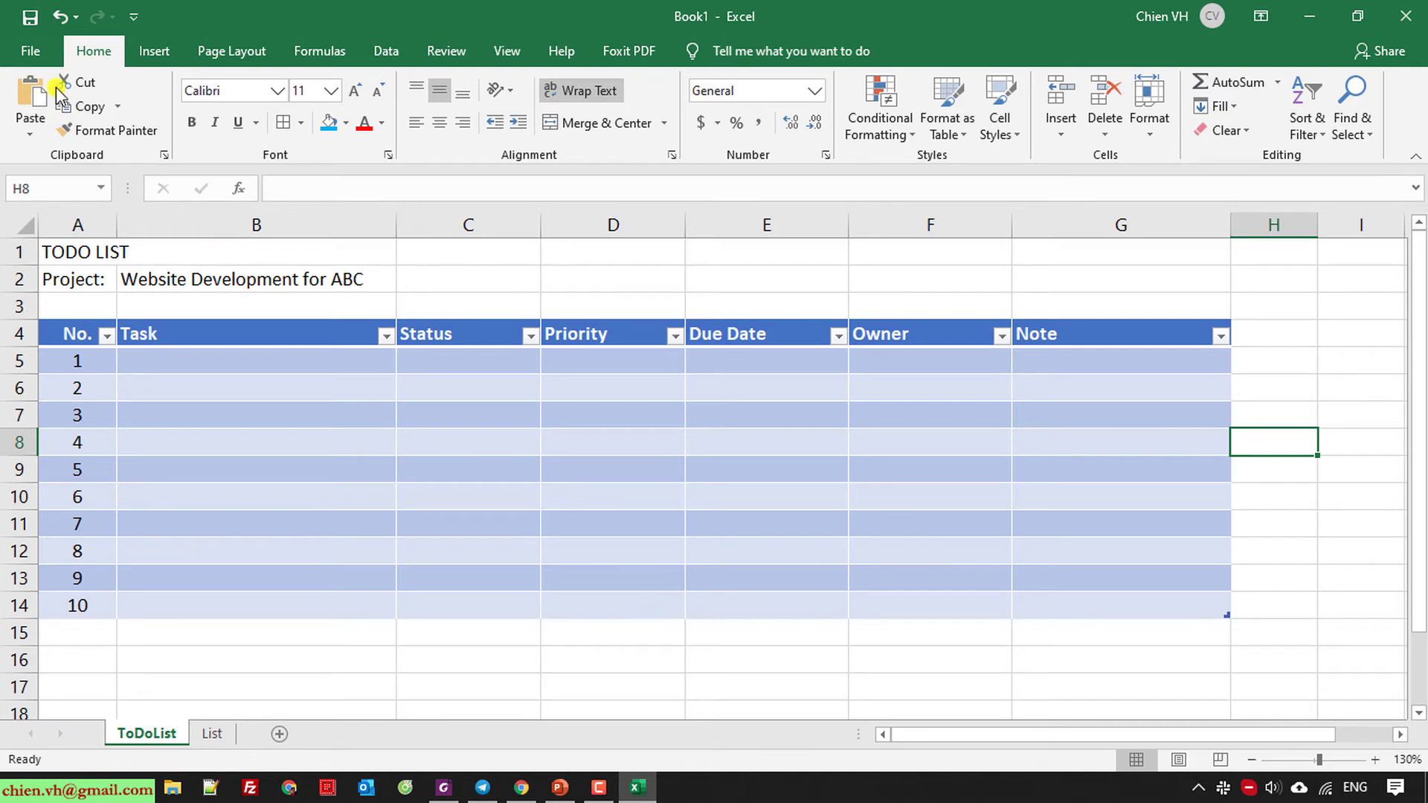
Save the workbook into the Desktop folder under the name Todo List Template_v0.1.
{"action": "left_click", "coordinate": [22, 24]}
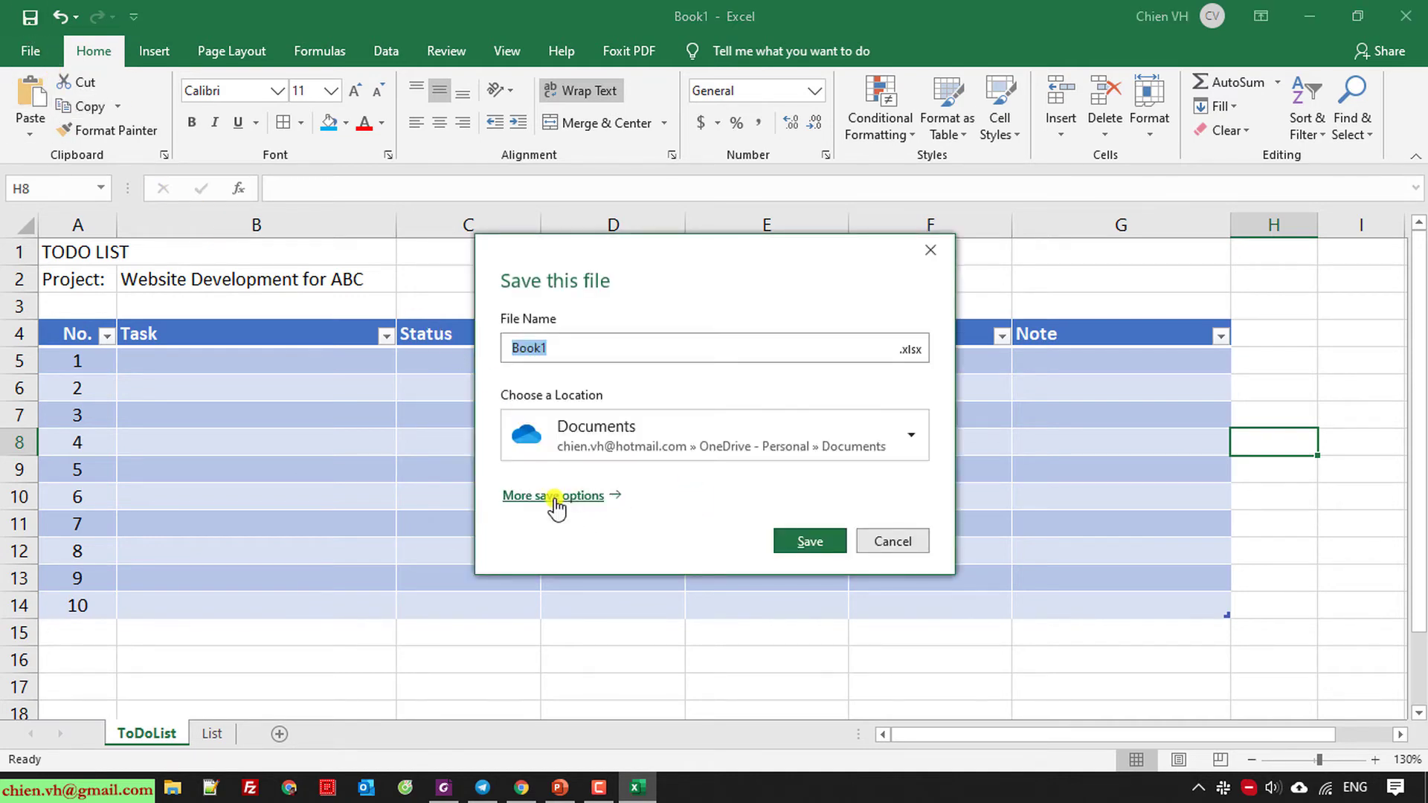
{"action": "left_click", "coordinate": [272, 329]}
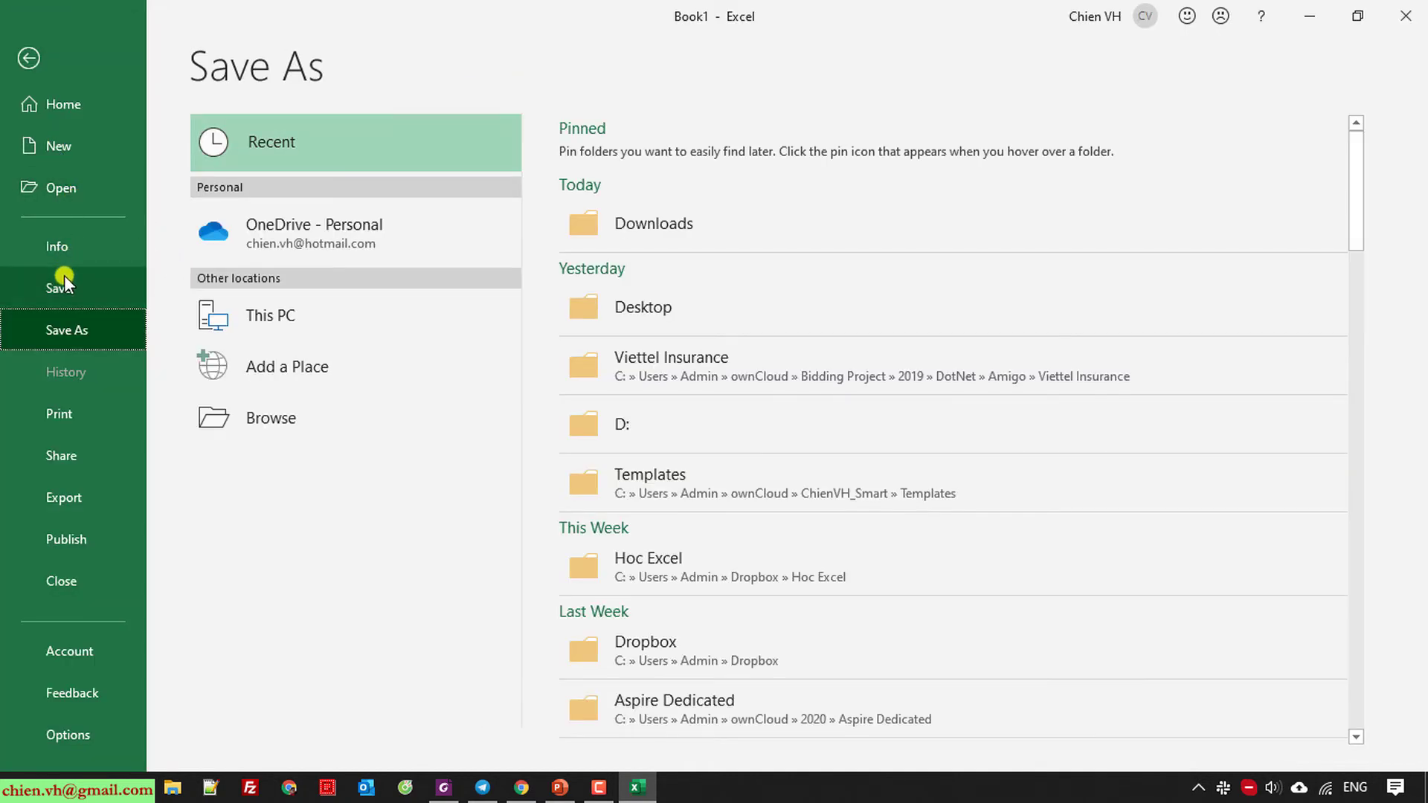
{"action": "left_click", "coordinate": [59, 287]}
{"action": "left_click", "coordinate": [328, 415]}
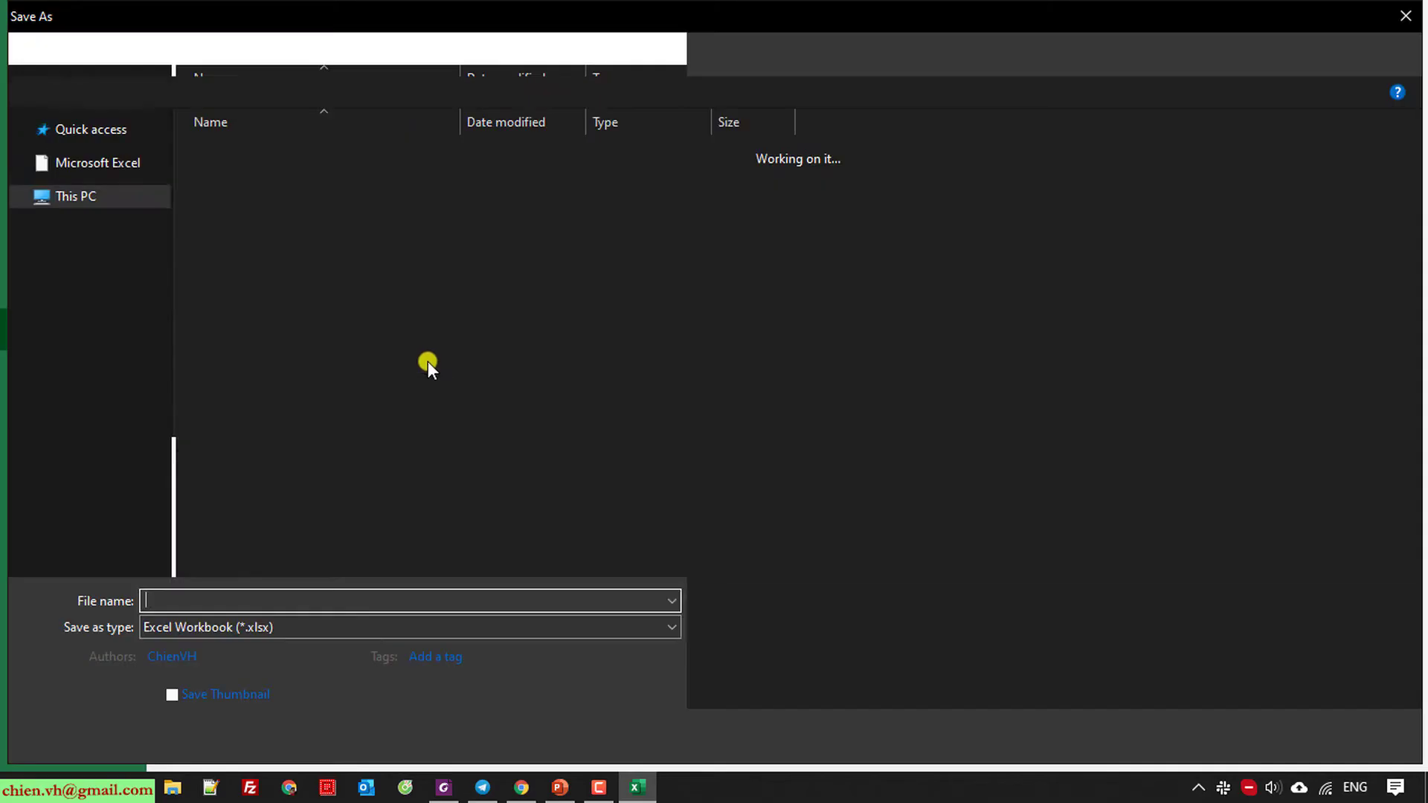
{"action": "left_click", "coordinate": [85, 163]}
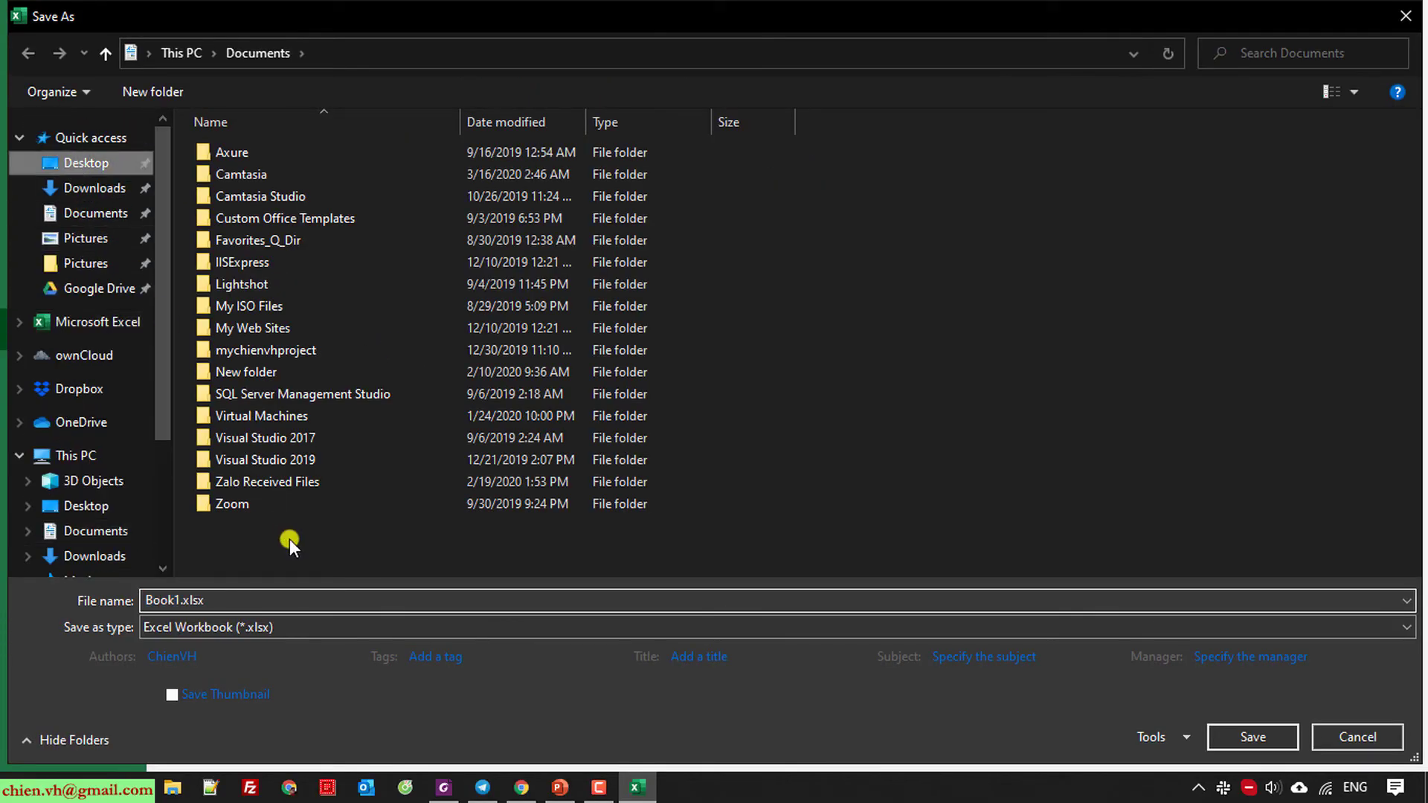
{"action": "type", "text": "Todo List Template_v1"}
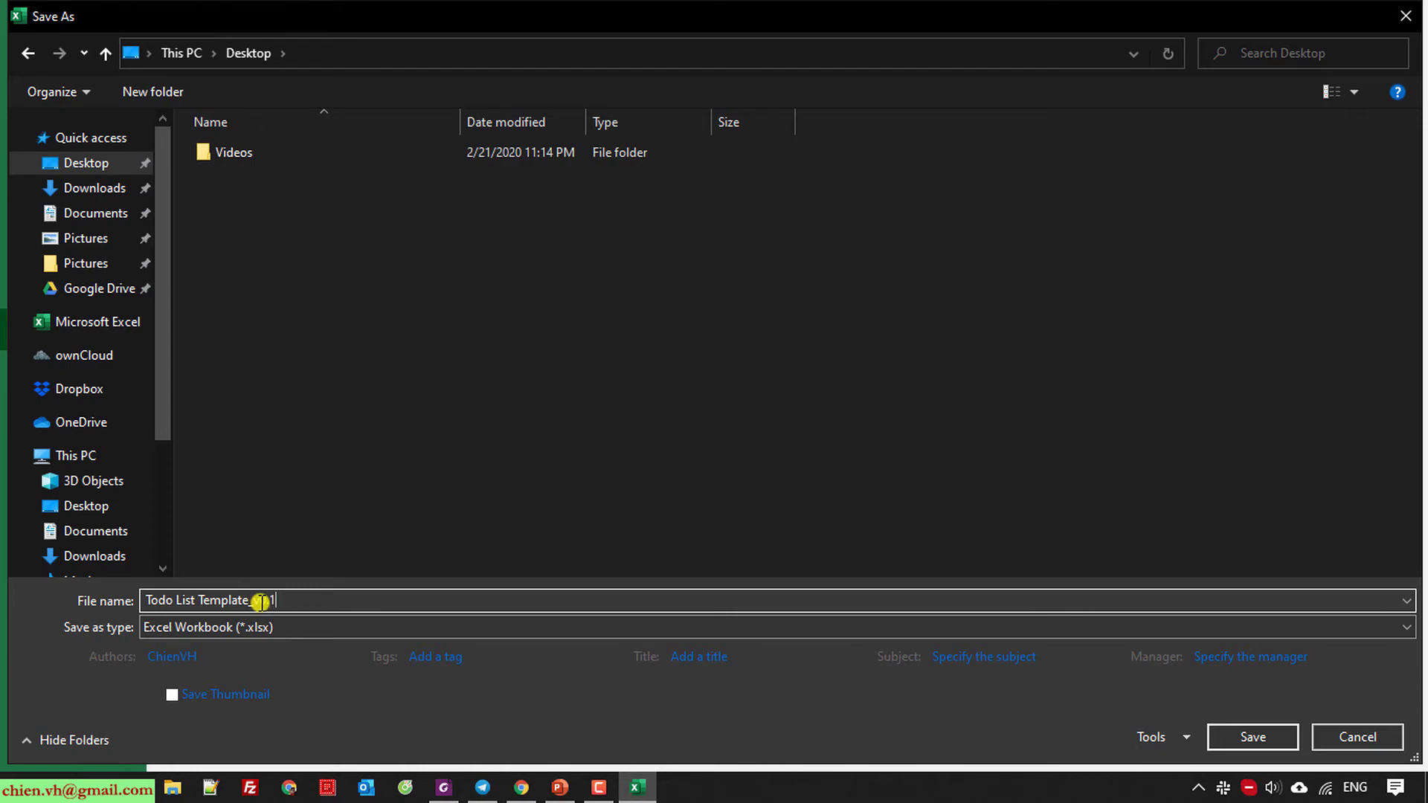
{"action": "key", "text": "Return"}
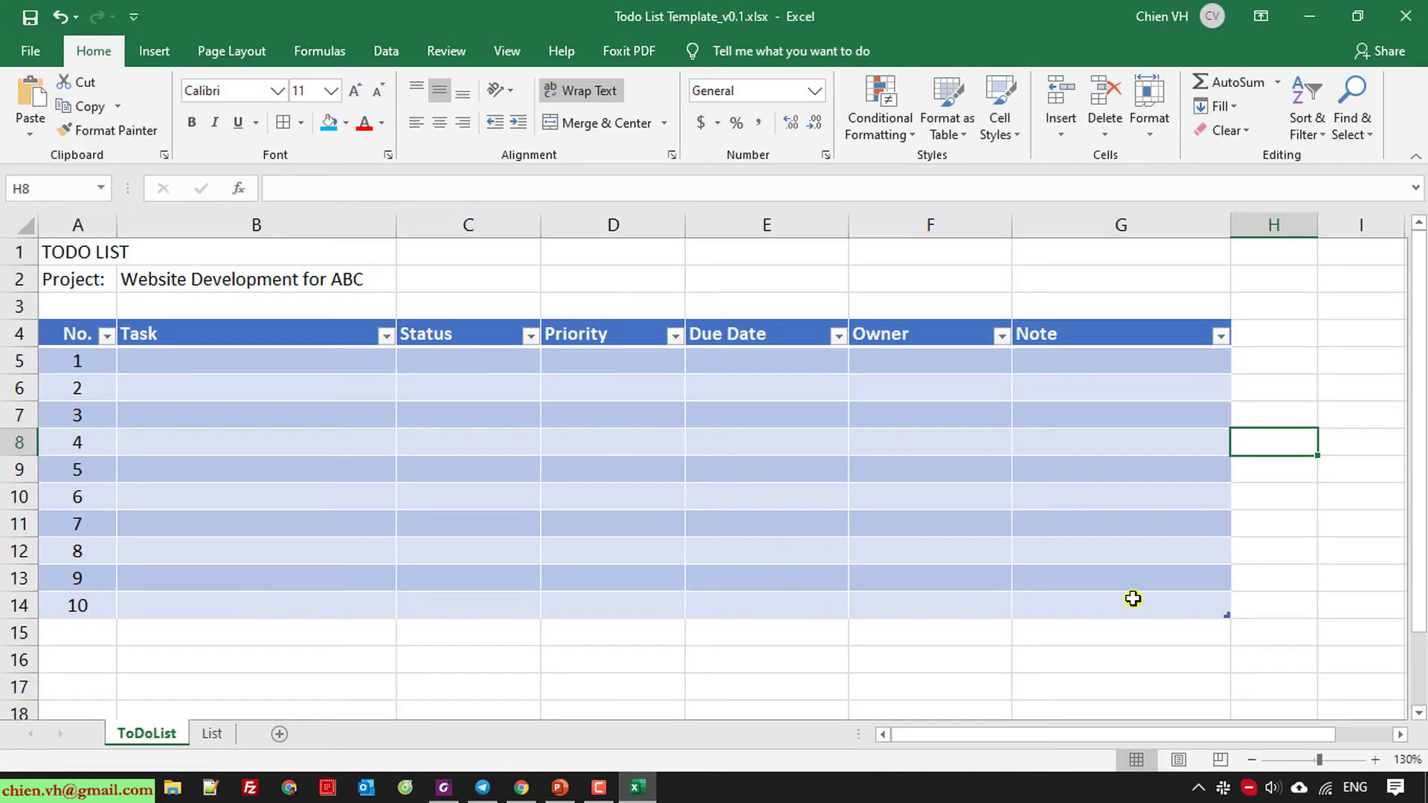
Fill rows 1–2 from column A to G with White so the title area shows no gridlines.
{"action": "left_click", "coordinate": [1305, 578]}
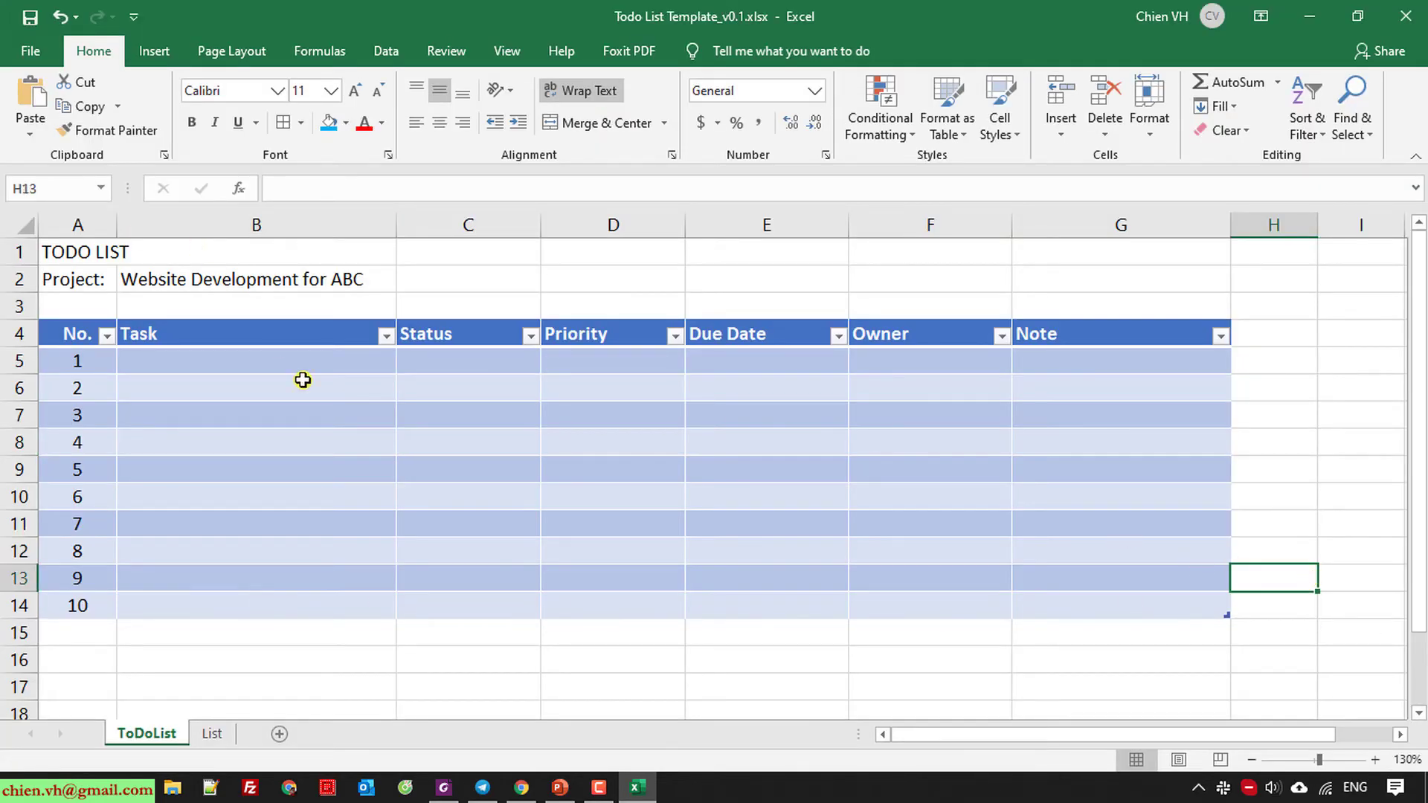
{"action": "scroll", "coordinate": [529, 590], "scroll_direction": "down", "scroll_amount": 3}
{"action": "scroll", "coordinate": [529, 590], "scroll_direction": "up", "scroll_amount": 3}
{"action": "left_click_drag", "start_coordinate": [60, 245], "coordinate": [1103, 283]}
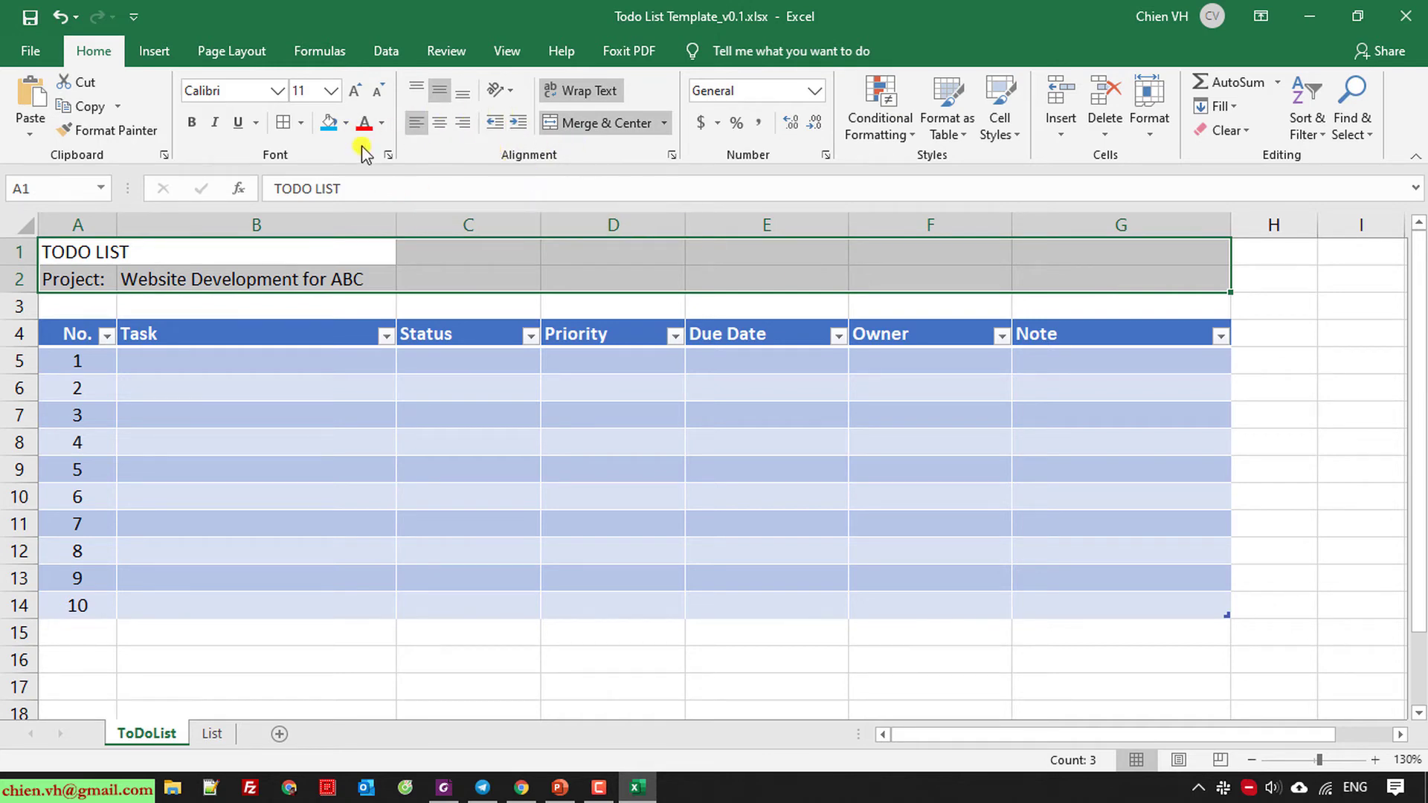
{"action": "left_click", "coordinate": [347, 123]}
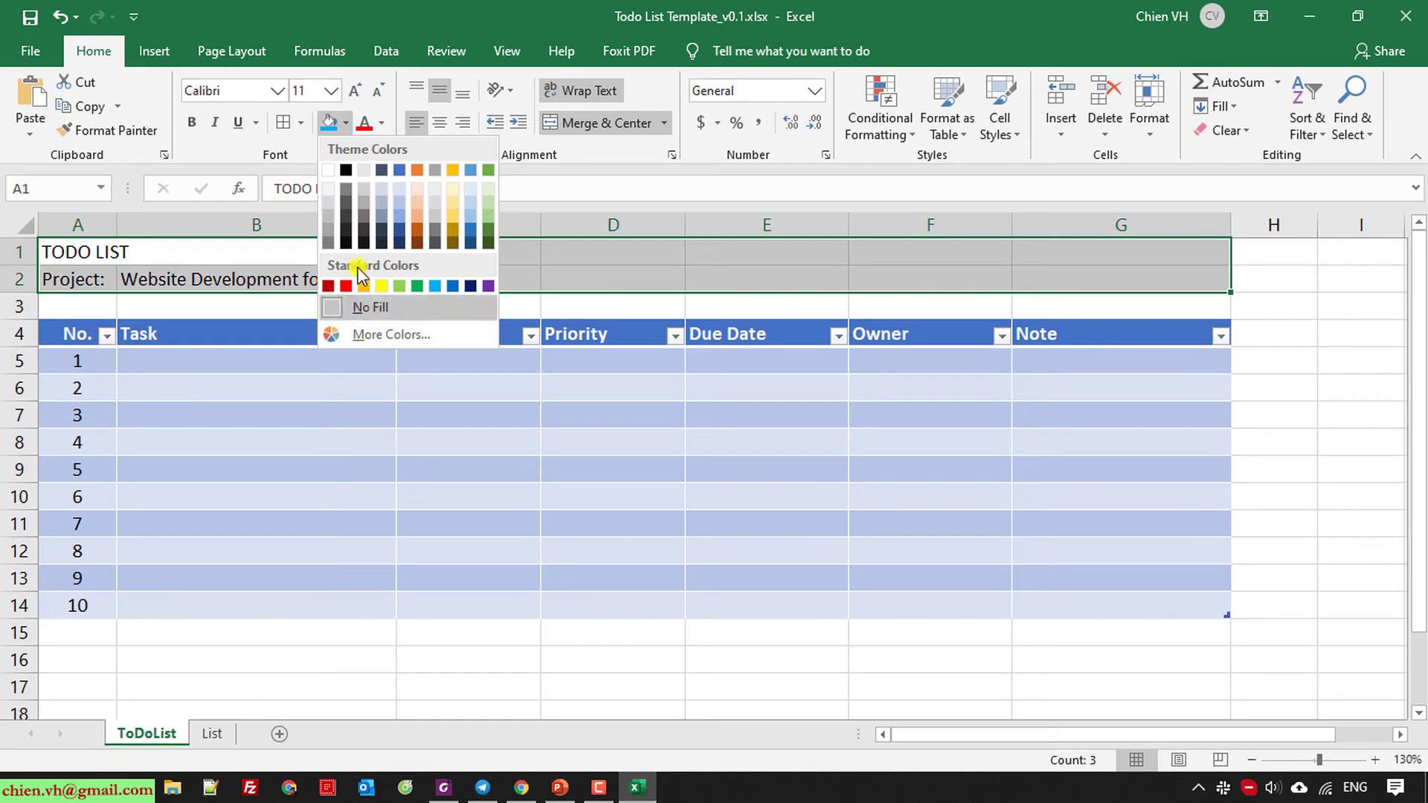
{"action": "left_click", "coordinate": [329, 177]}
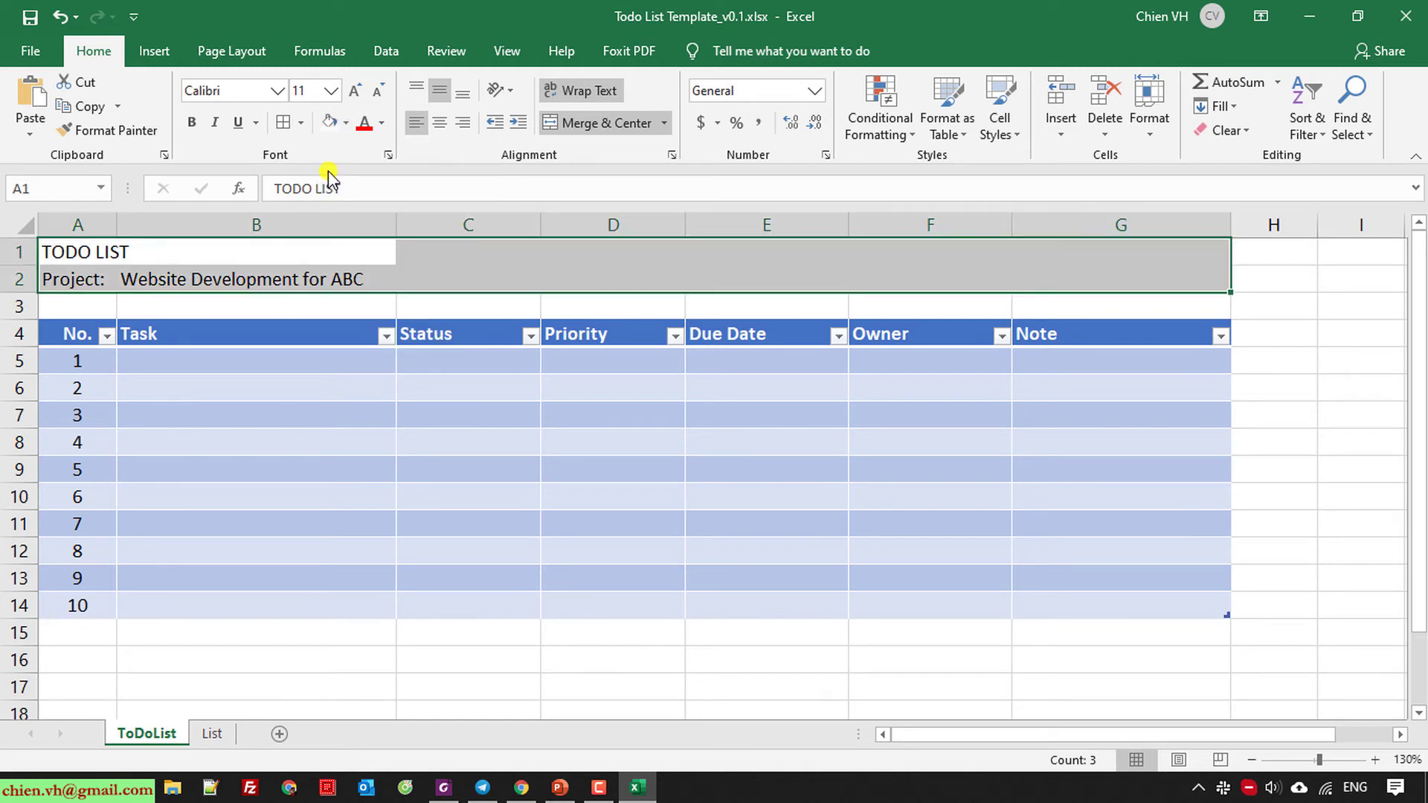
{"action": "left_click", "coordinate": [929, 498]}
{"action": "scroll", "coordinate": [230, 519], "scroll_direction": "down", "scroll_amount": 2}
{"action": "scroll", "coordinate": [230, 519], "scroll_direction": "up", "scroll_amount": 2}
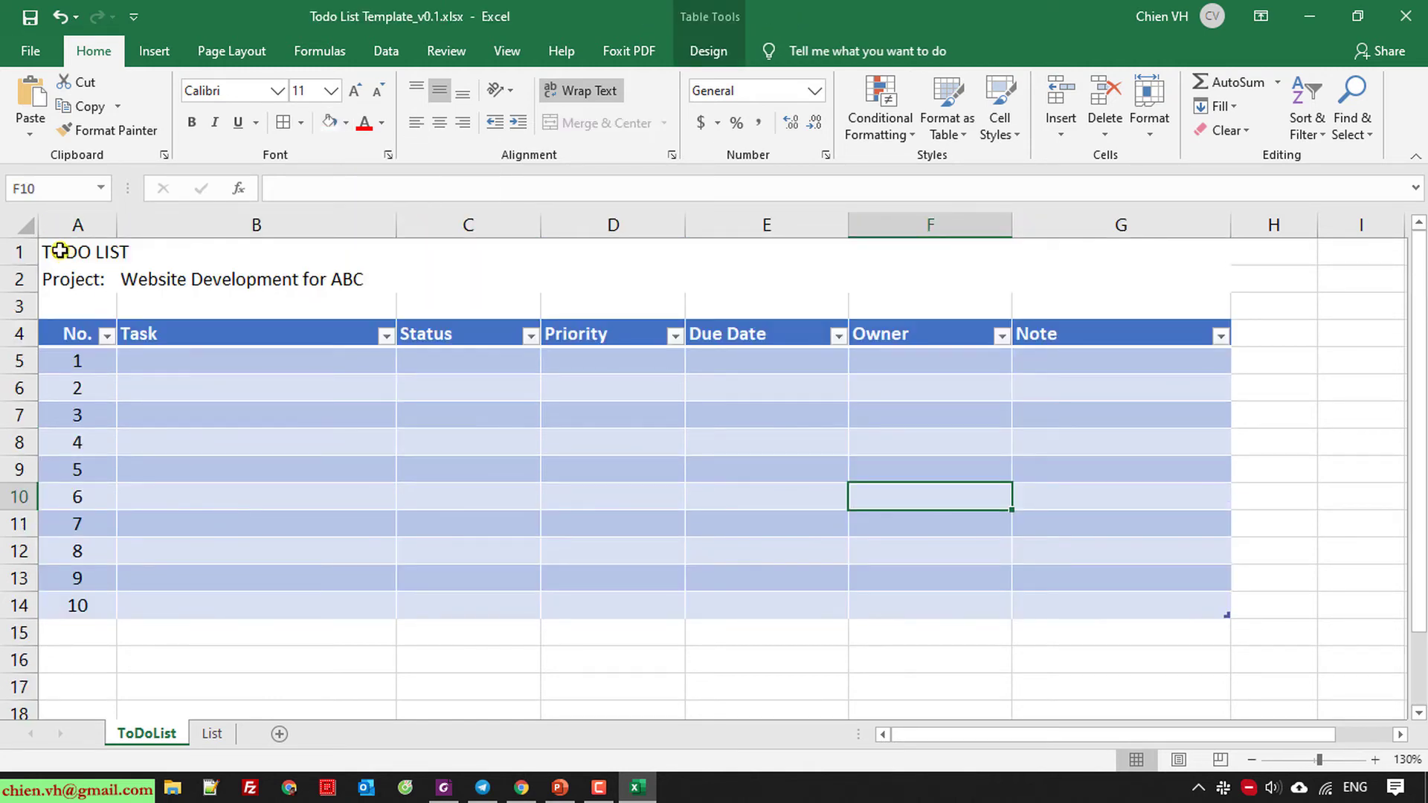
{"action": "left_click_drag", "start_coordinate": [60, 251], "coordinate": [1128, 273]}
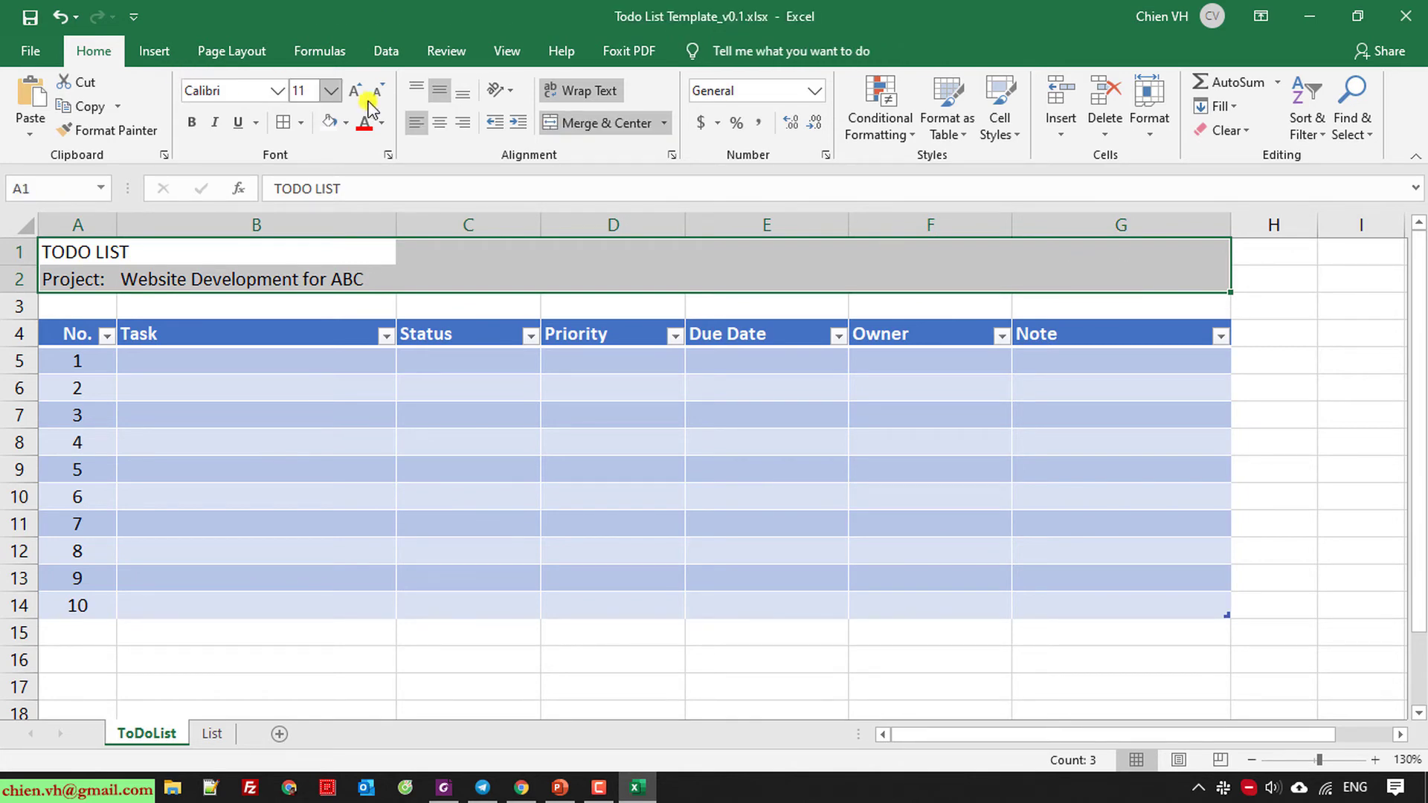
{"action": "left_click", "coordinate": [331, 90]}
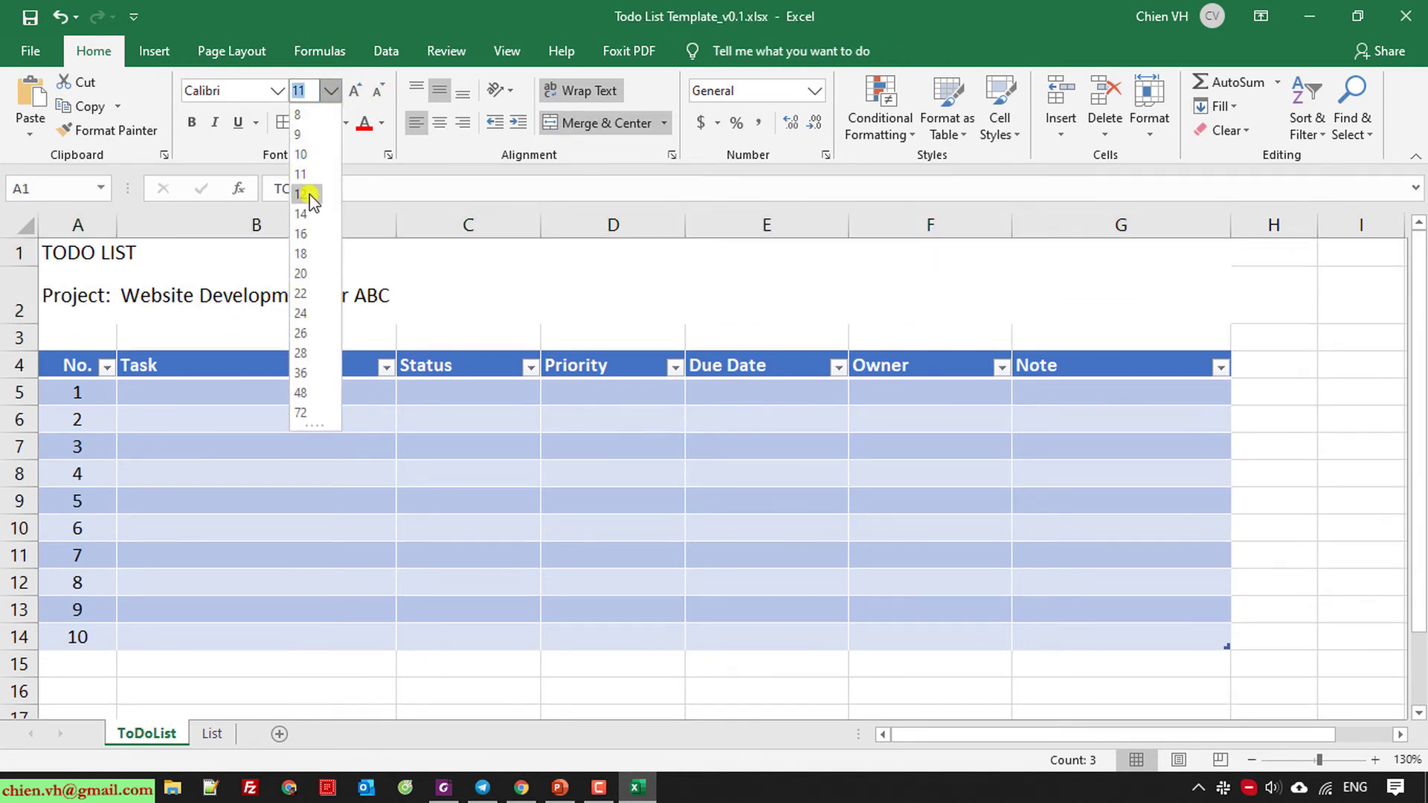
{"action": "left_click", "coordinate": [306, 194]}
{"action": "left_click", "coordinate": [417, 587]}
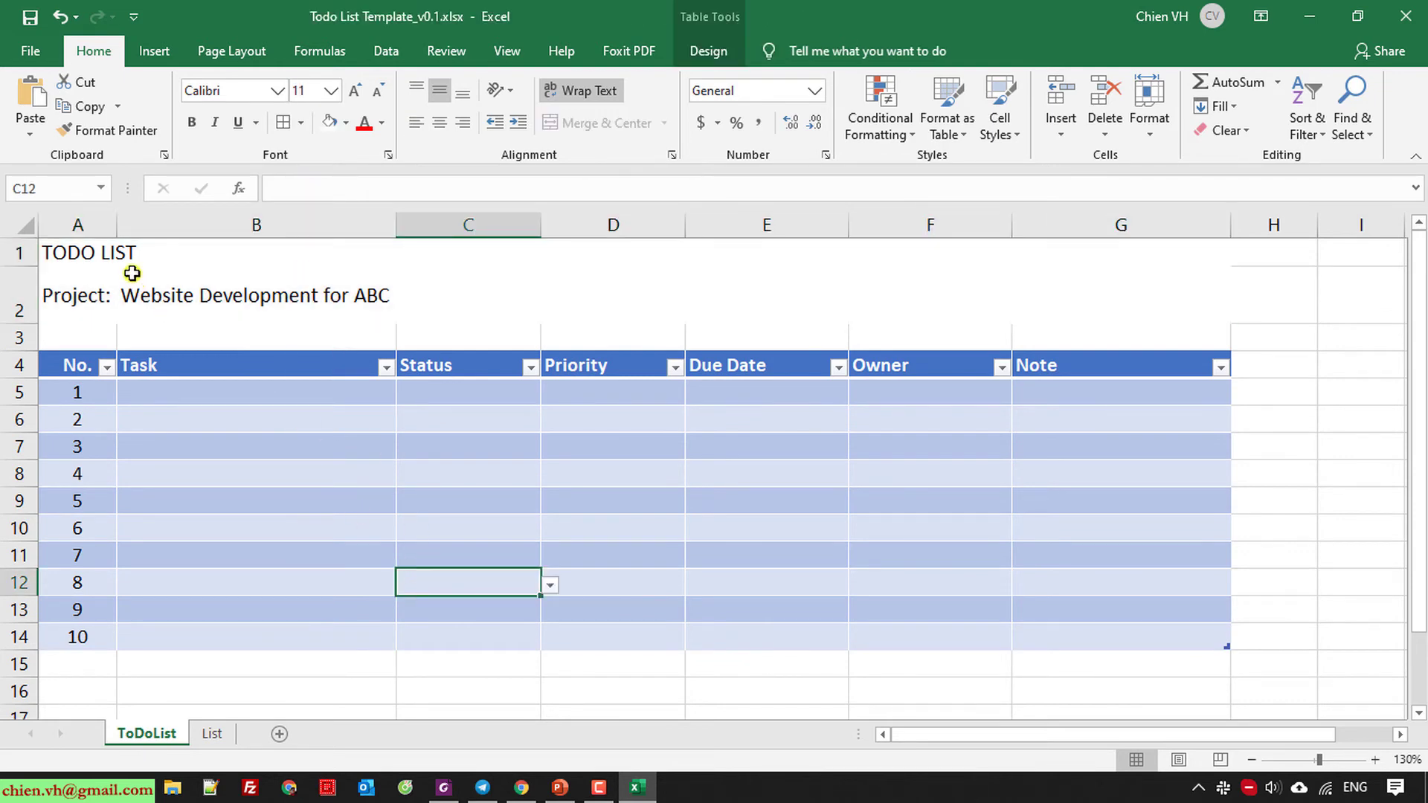
{"action": "left_click", "coordinate": [93, 298]}
{"action": "left_click", "coordinate": [253, 301]}
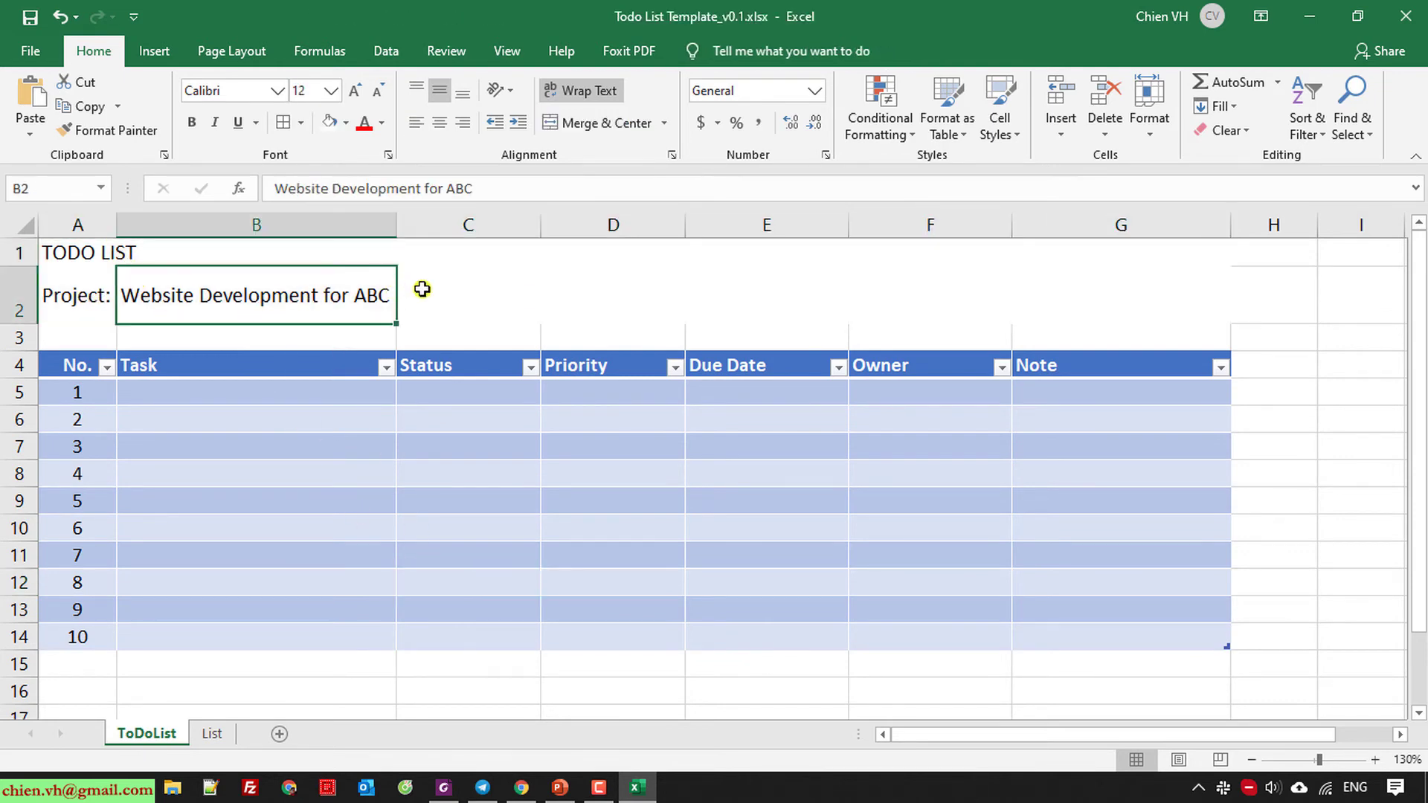
{"action": "left_click", "coordinate": [421, 290]}
{"action": "left_click", "coordinate": [41, 252]}
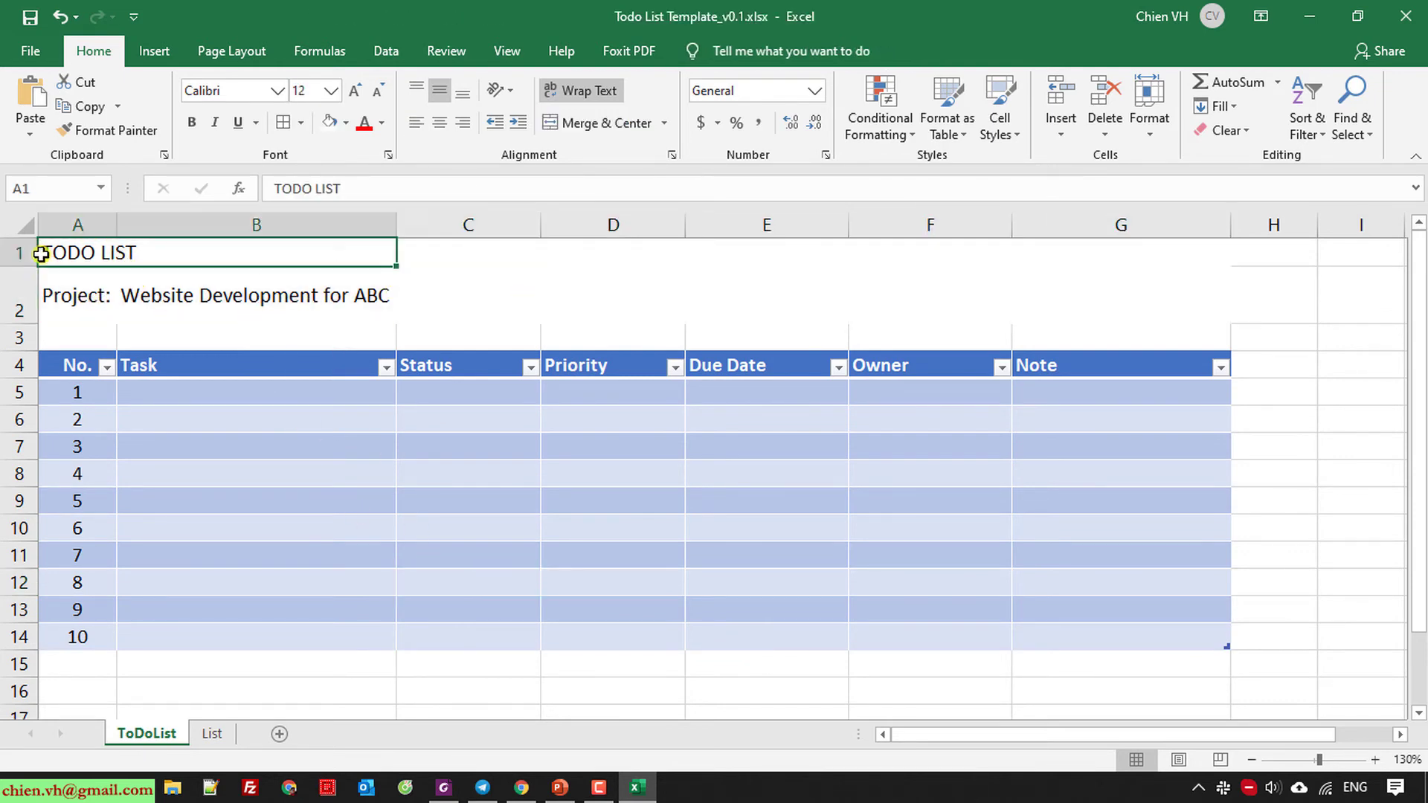
{"action": "left_click", "coordinate": [196, 126]}
{"action": "left_click", "coordinate": [654, 275]}
{"action": "left_click", "coordinate": [90, 257]}
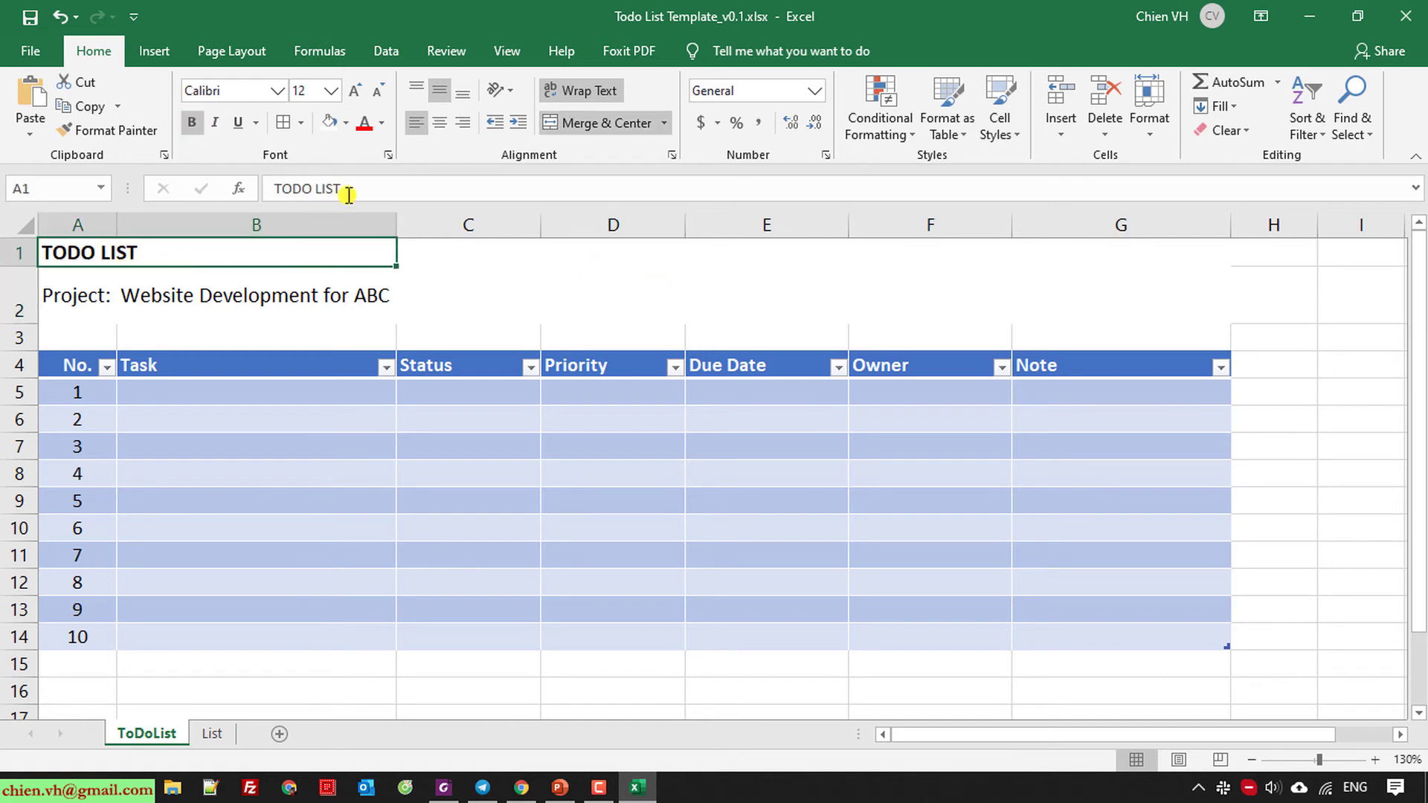
{"action": "left_click", "coordinate": [357, 190]}
{"action": "type", "text": "TEMPLATE"}
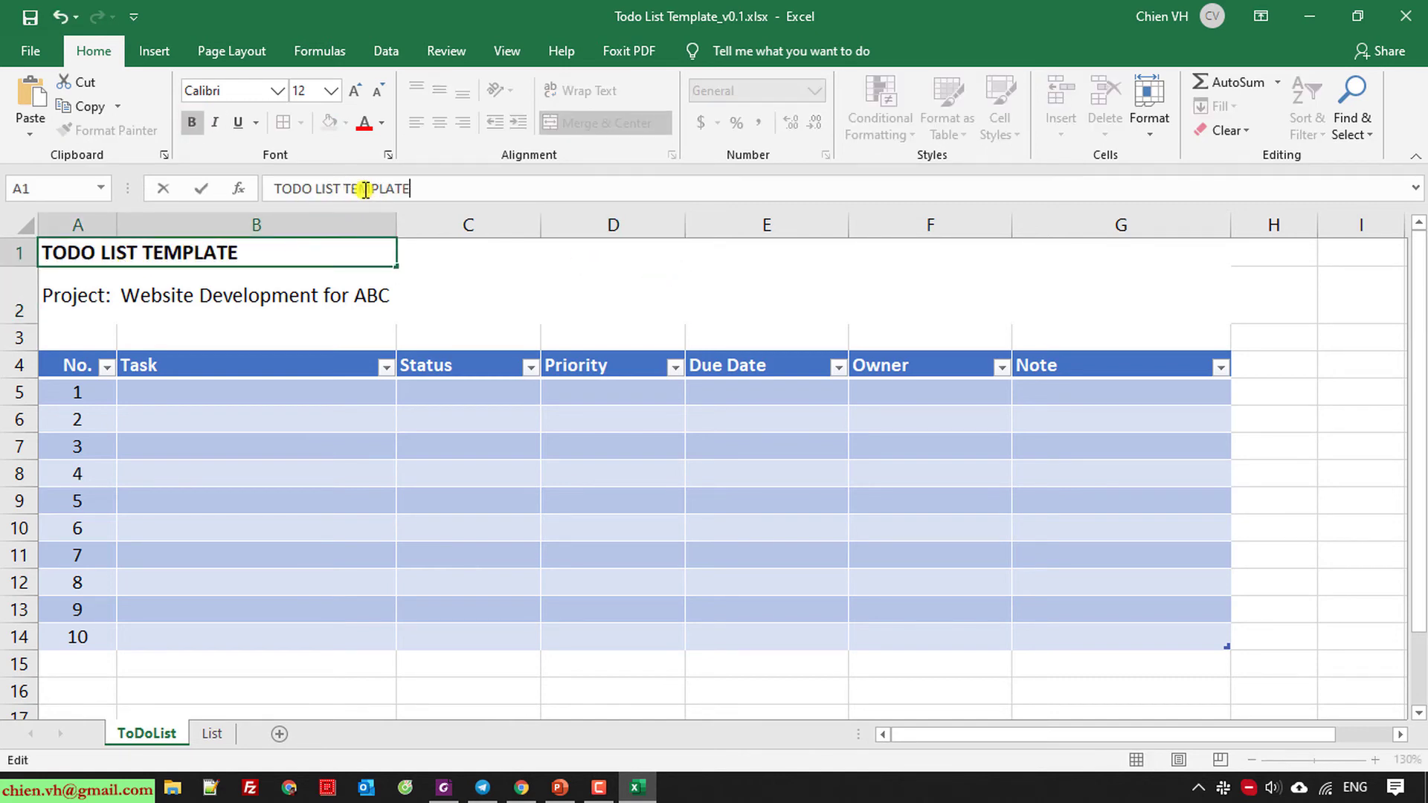
{"action": "key", "text": "Return"}
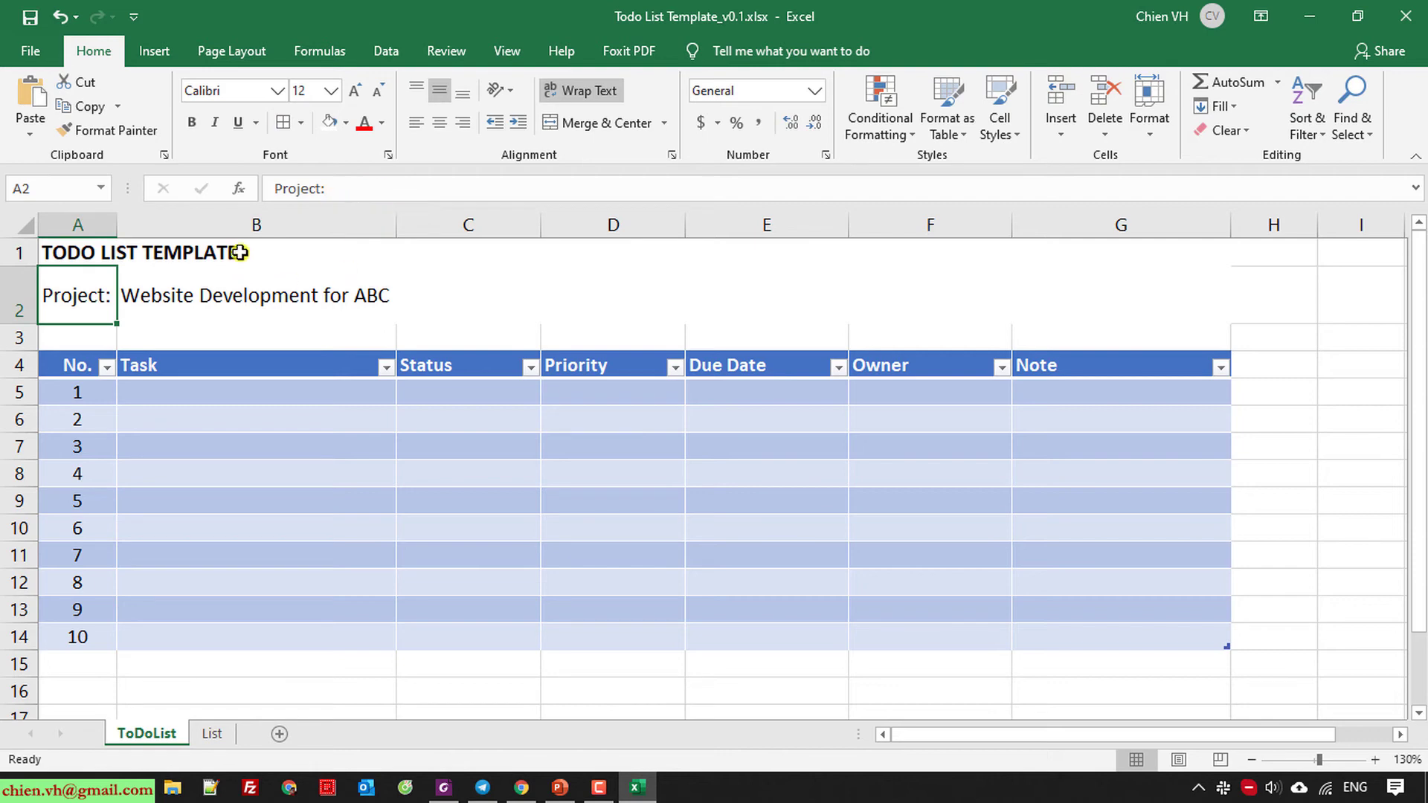
{"action": "left_click", "coordinate": [140, 251]}
{"action": "left_click", "coordinate": [427, 186]}
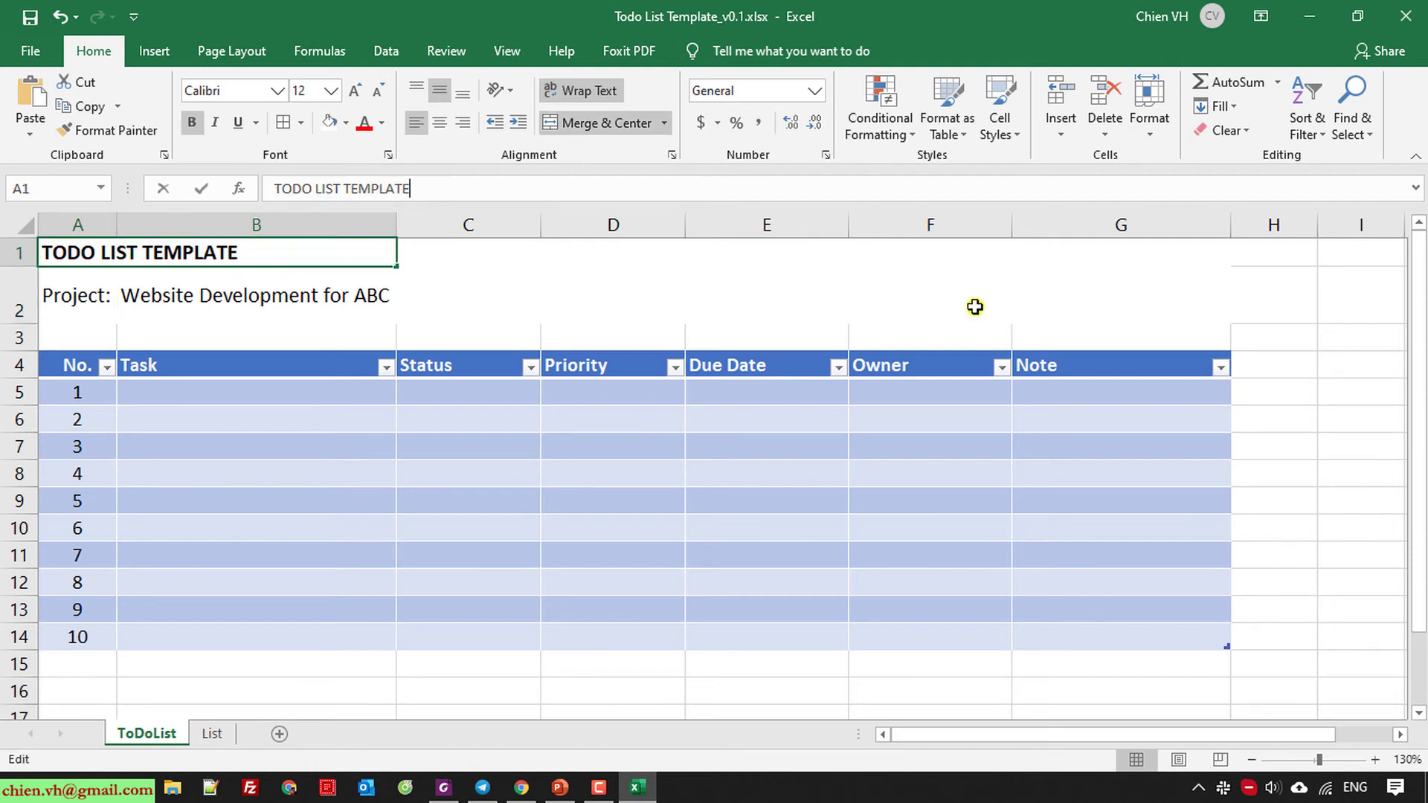
{"action": "left_click", "coordinate": [1373, 311]}
{"action": "scroll", "coordinate": [201, 338], "scroll_direction": "down", "scroll_amount": 1}
{"action": "scroll", "coordinate": [201, 340], "scroll_direction": "up", "scroll_amount": 1}
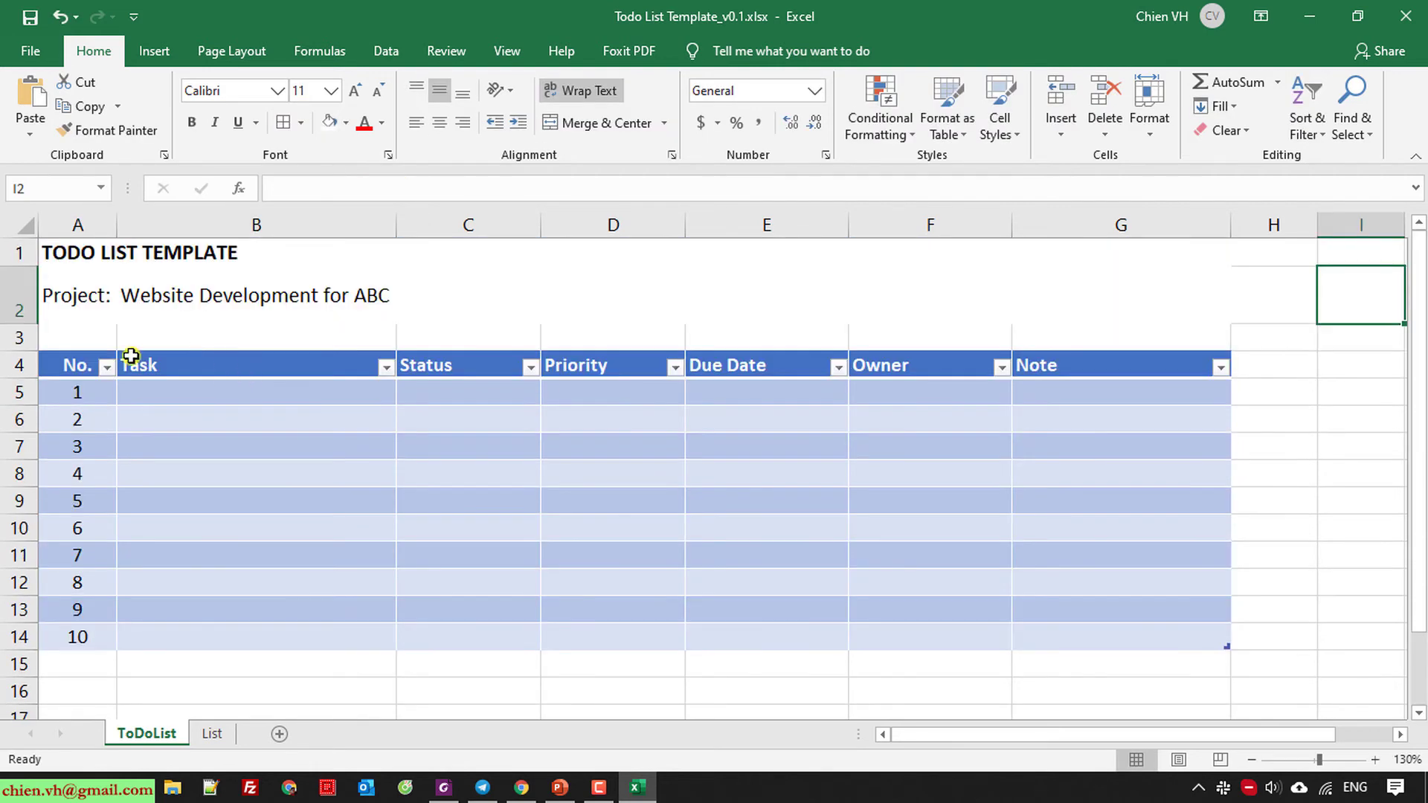
{"action": "left_click", "coordinate": [90, 336]}
{"action": "left_click", "coordinate": [1296, 430]}
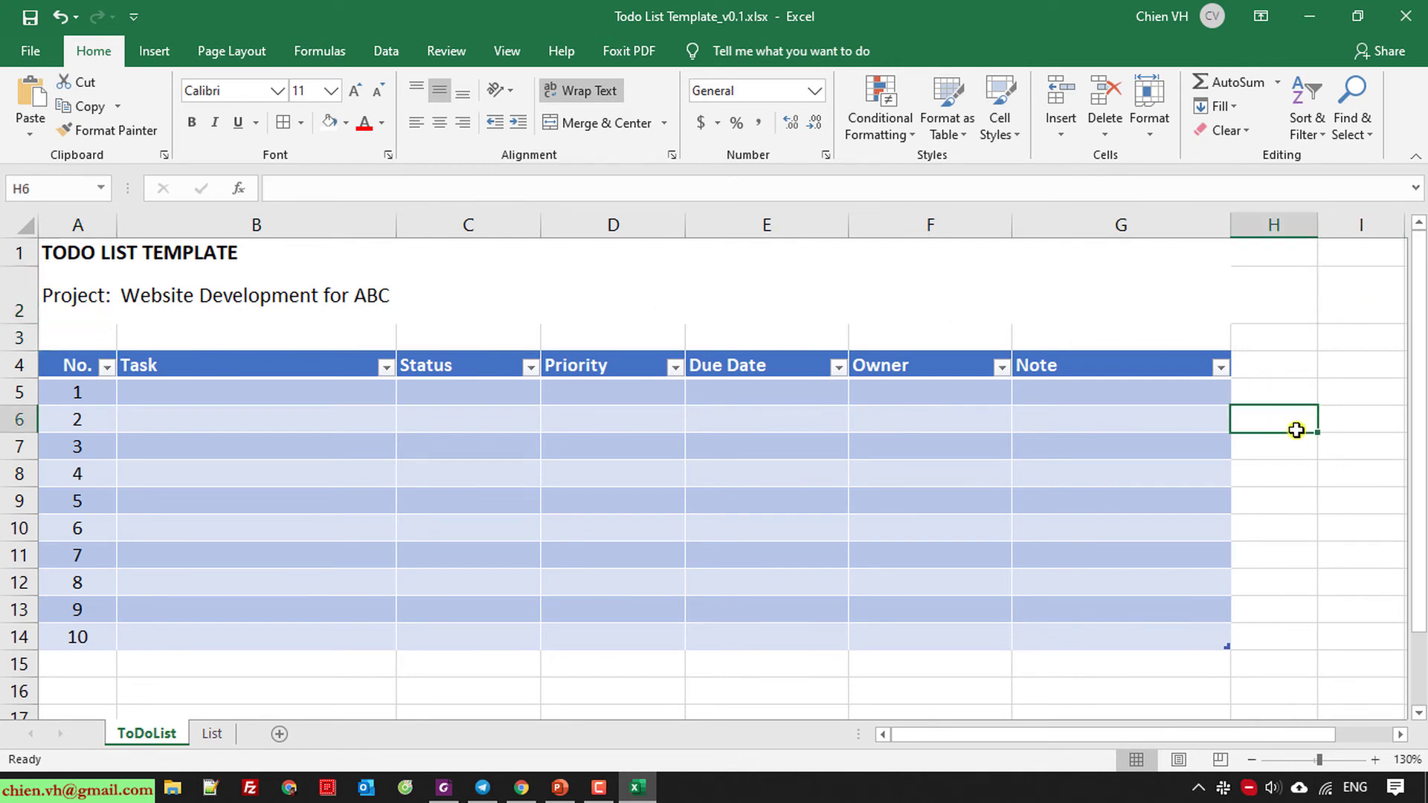
{"action": "scroll", "coordinate": [1297, 435], "scroll_direction": "down", "scroll_amount": 3}
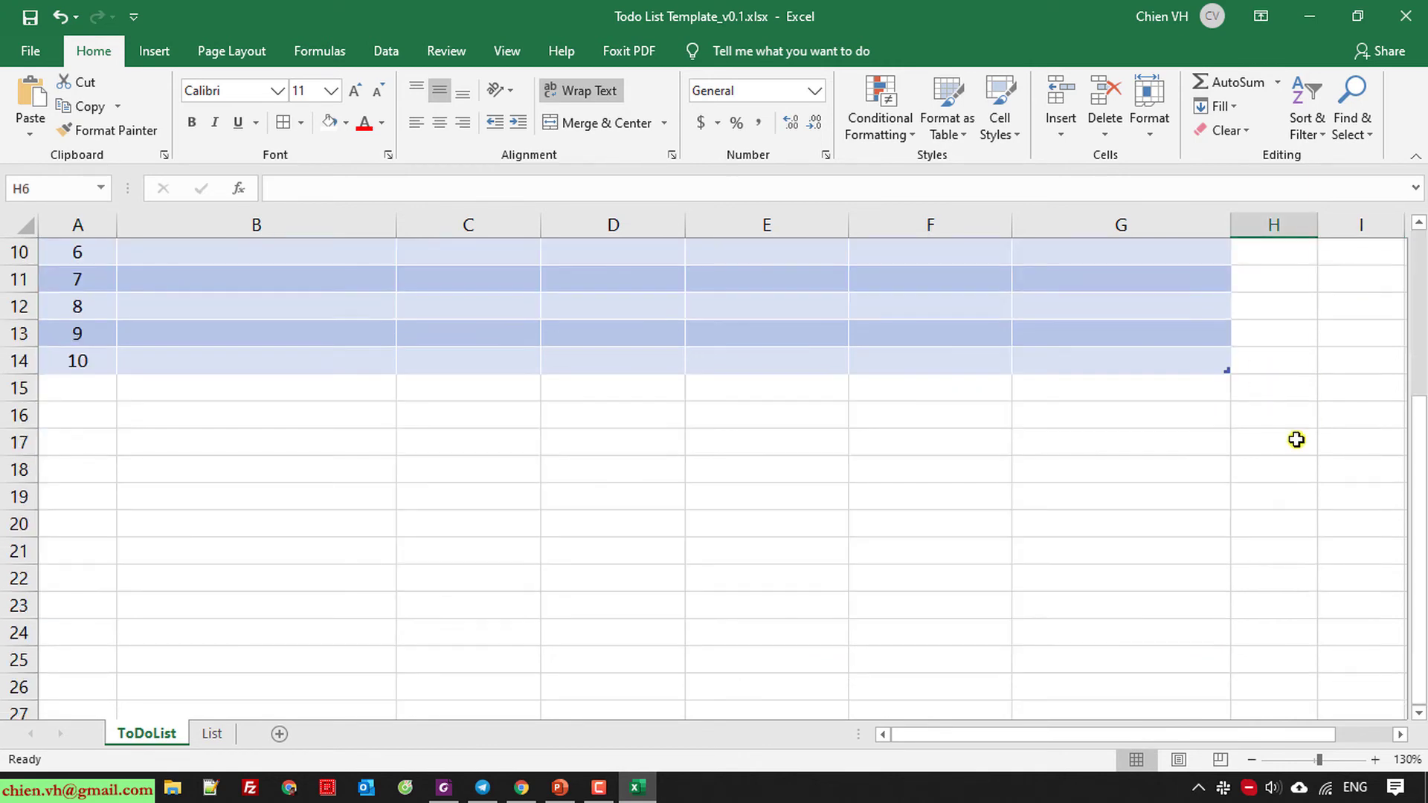
{"action": "scroll", "coordinate": [1292, 447], "scroll_direction": "up", "scroll_amount": 3}
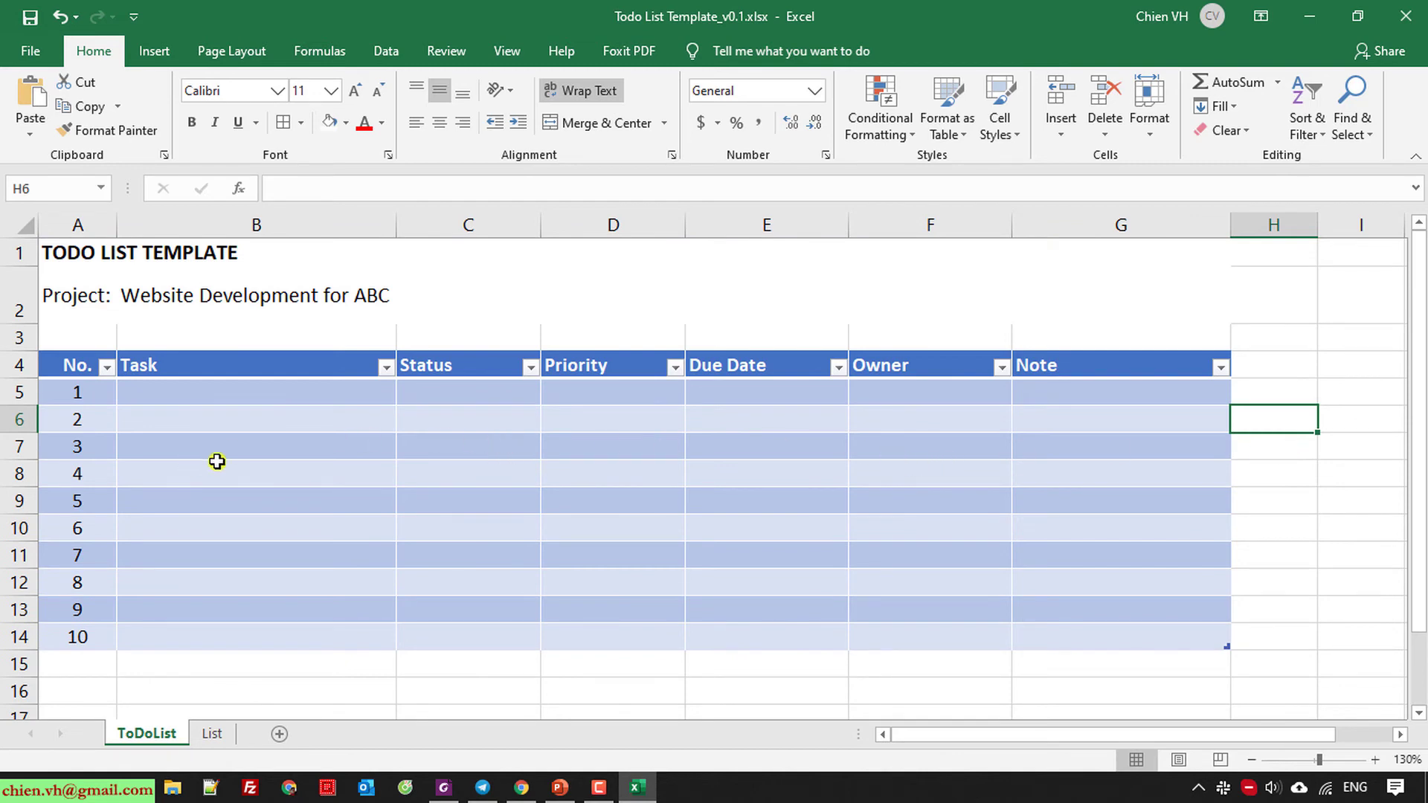
Enter tasks Prepare for project planning, Requirement gathering, Define project scope and Create WBS in B5:B8.
{"action": "left_click", "coordinate": [182, 401]}
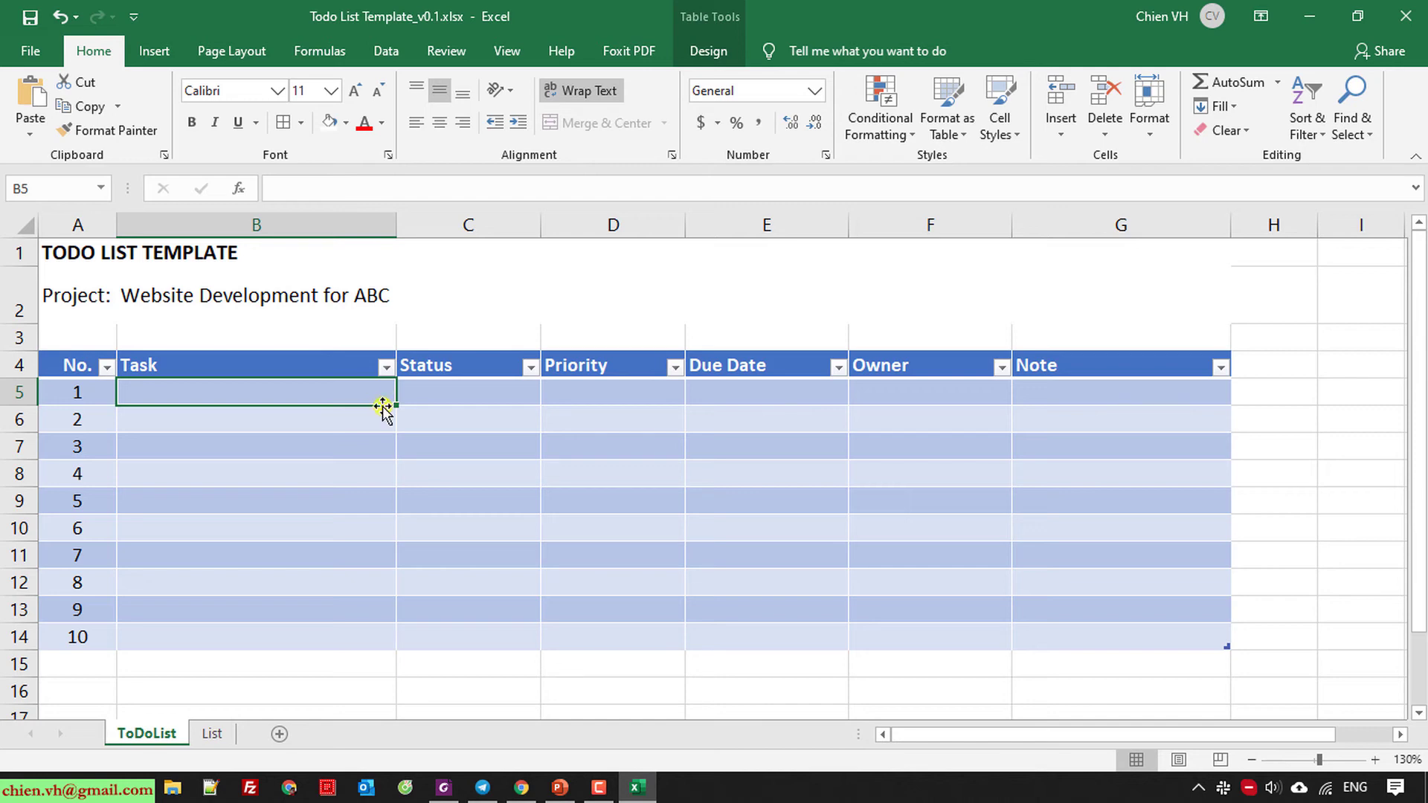
{"action": "type", "text": "PRoje"}
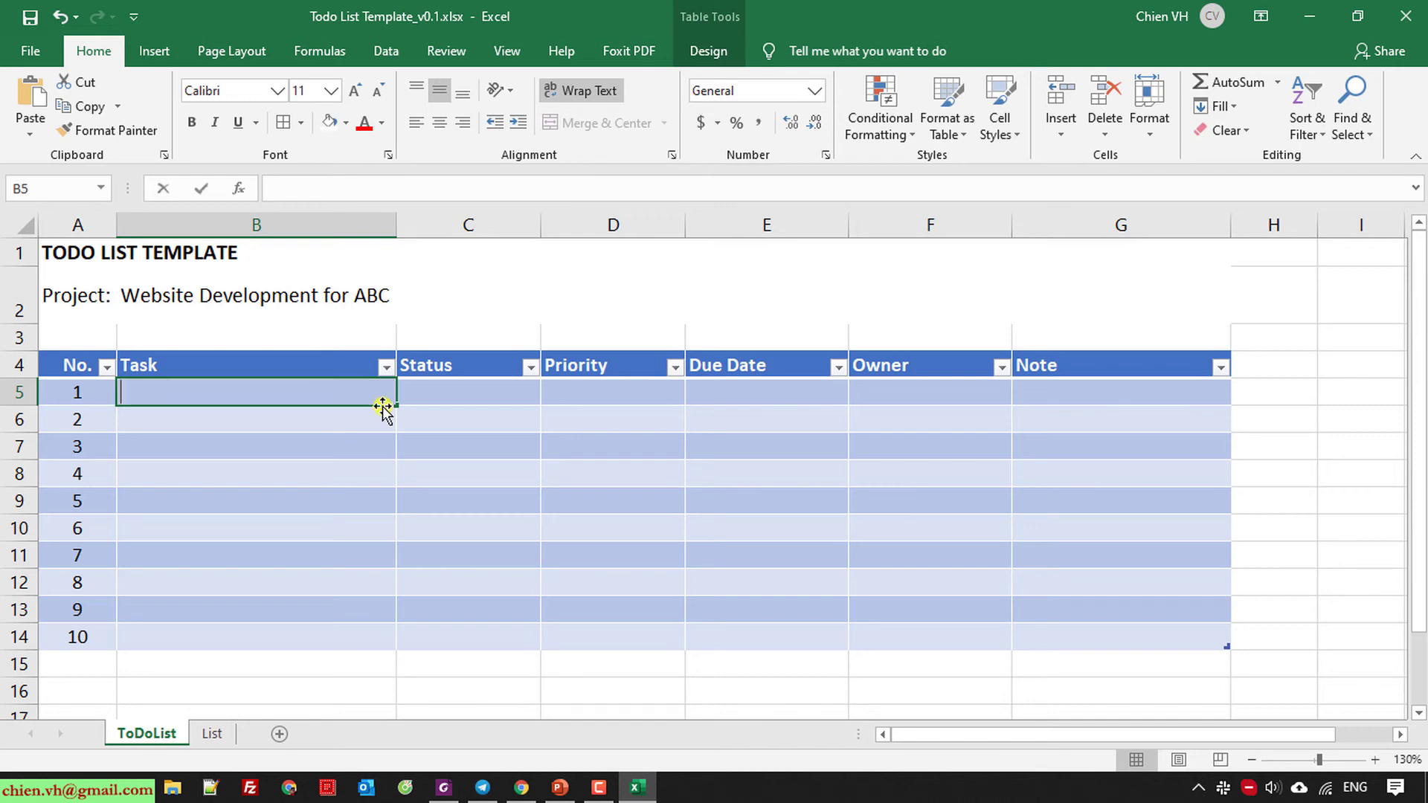
{"action": "key", "text": "BackSpace"}
{"action": "key", "text": "BackSpace"}
{"action": "key", "text": "BackSpace"}
{"action": "key", "text": "BackSpace"}
{"action": "key", "text": "BackSpace"}
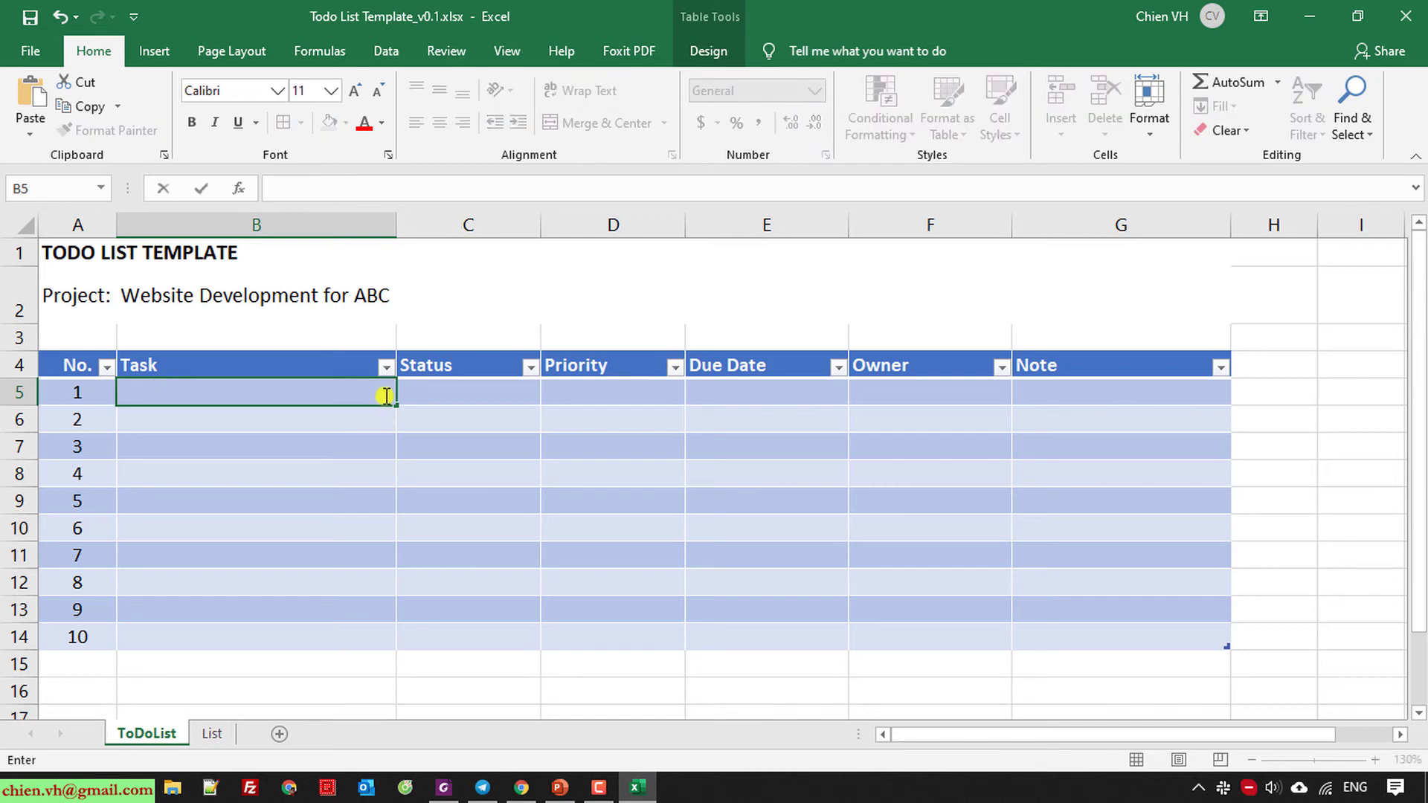
{"action": "type", "text": "PPrepare for r"}
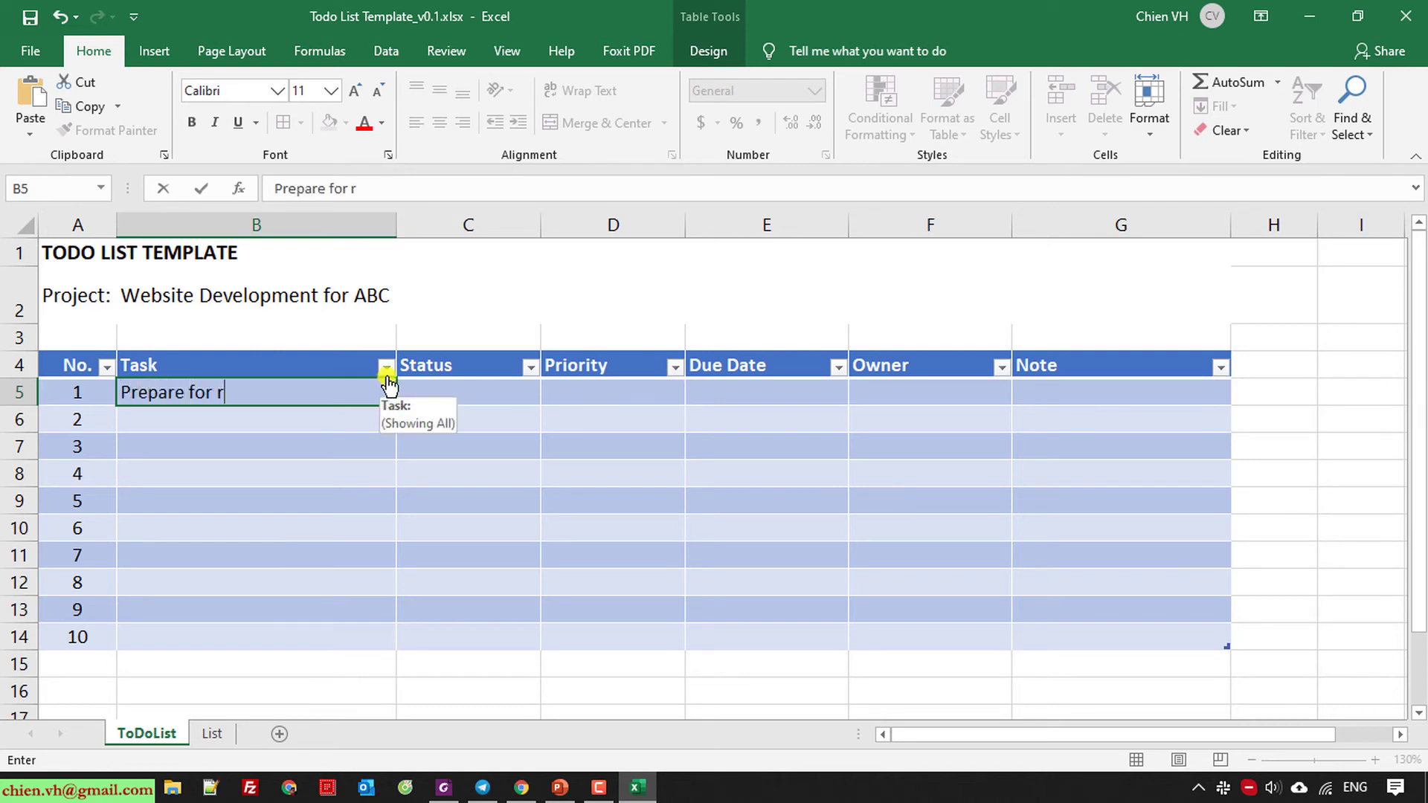
{"action": "type", "text": "oject planning"}
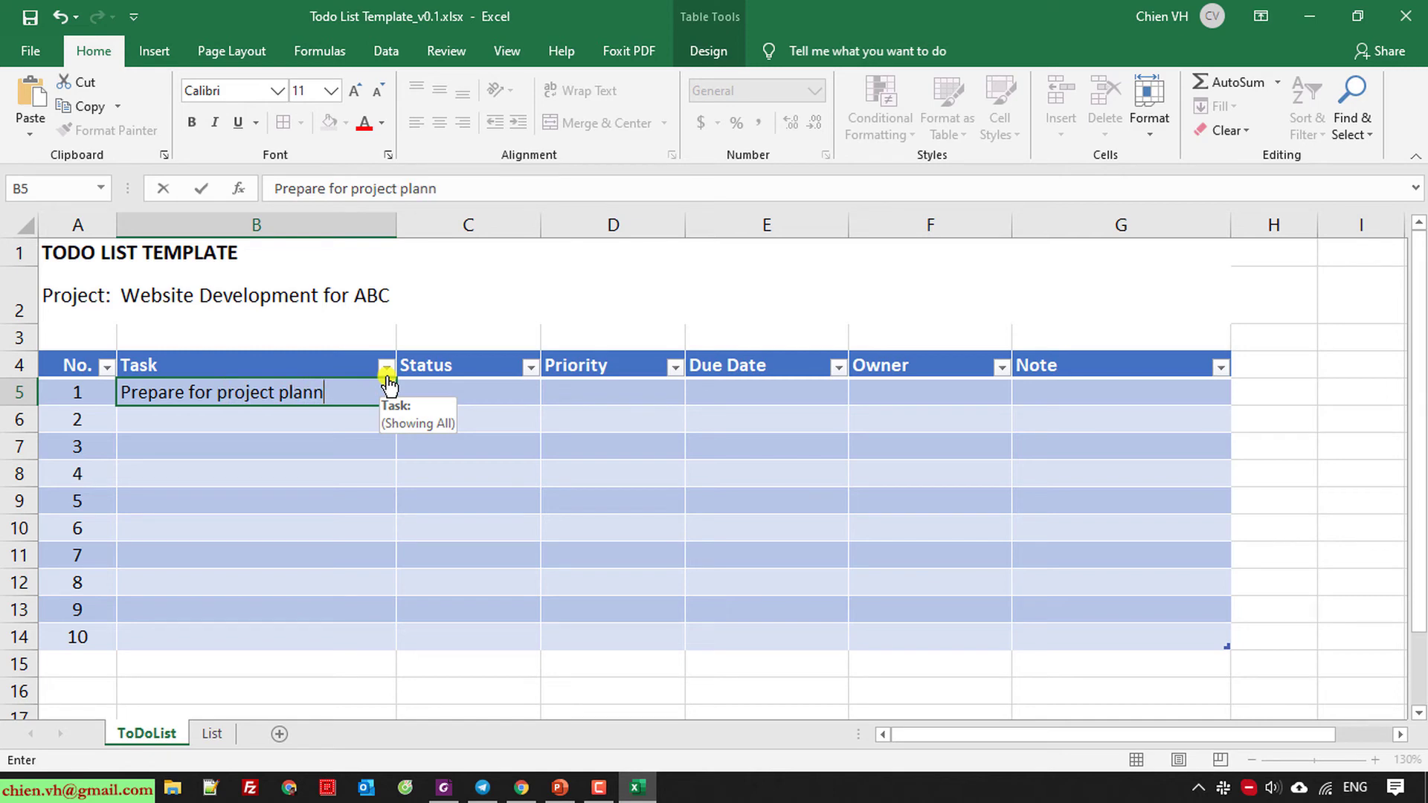
{"action": "key", "text": "Return"}
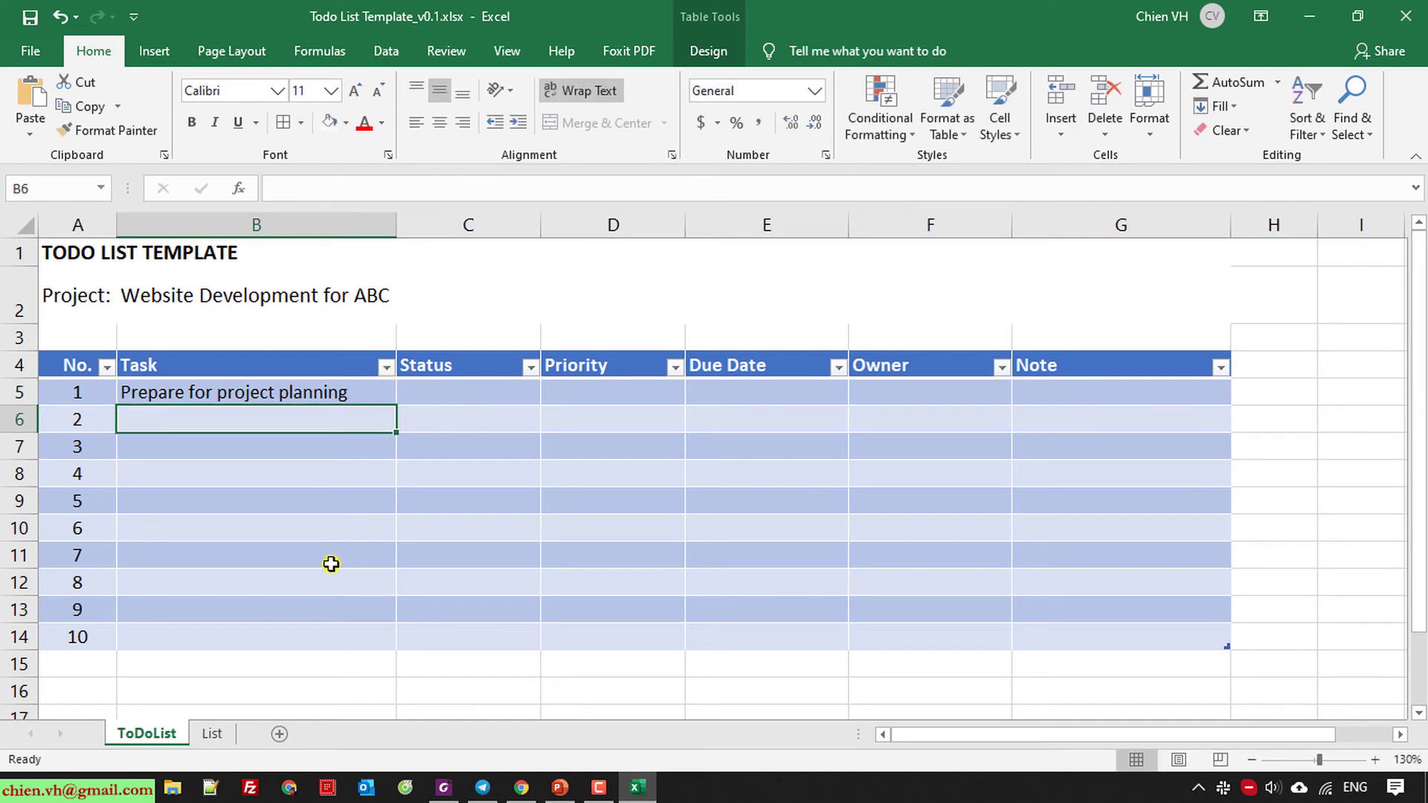
{"action": "type", "text": "Requiremen"}
{"action": "key", "text": "BackSpace"}
{"action": "key", "text": "BackSpace"}
{"action": "key", "text": "BackSpace"}
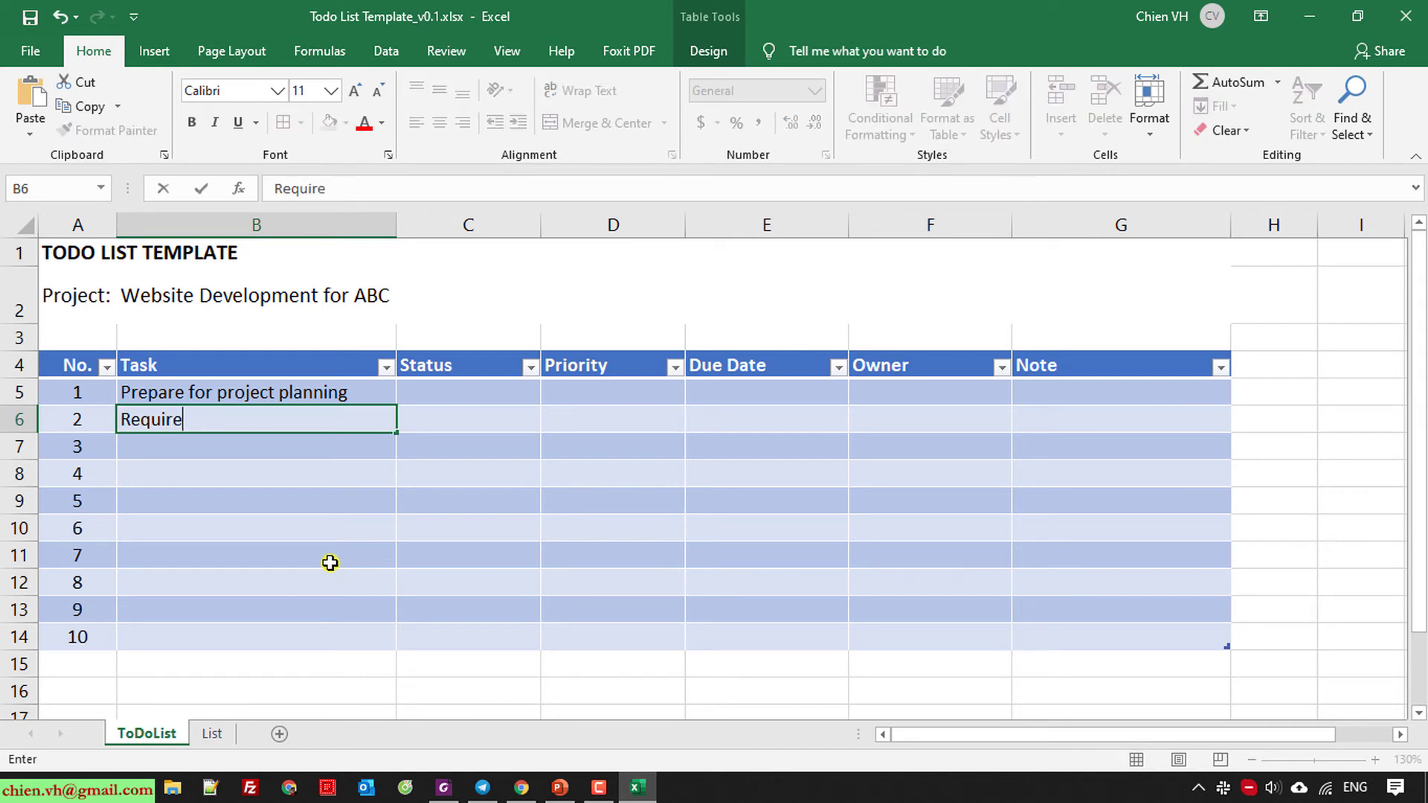
{"action": "type", "text": "ement gath"}
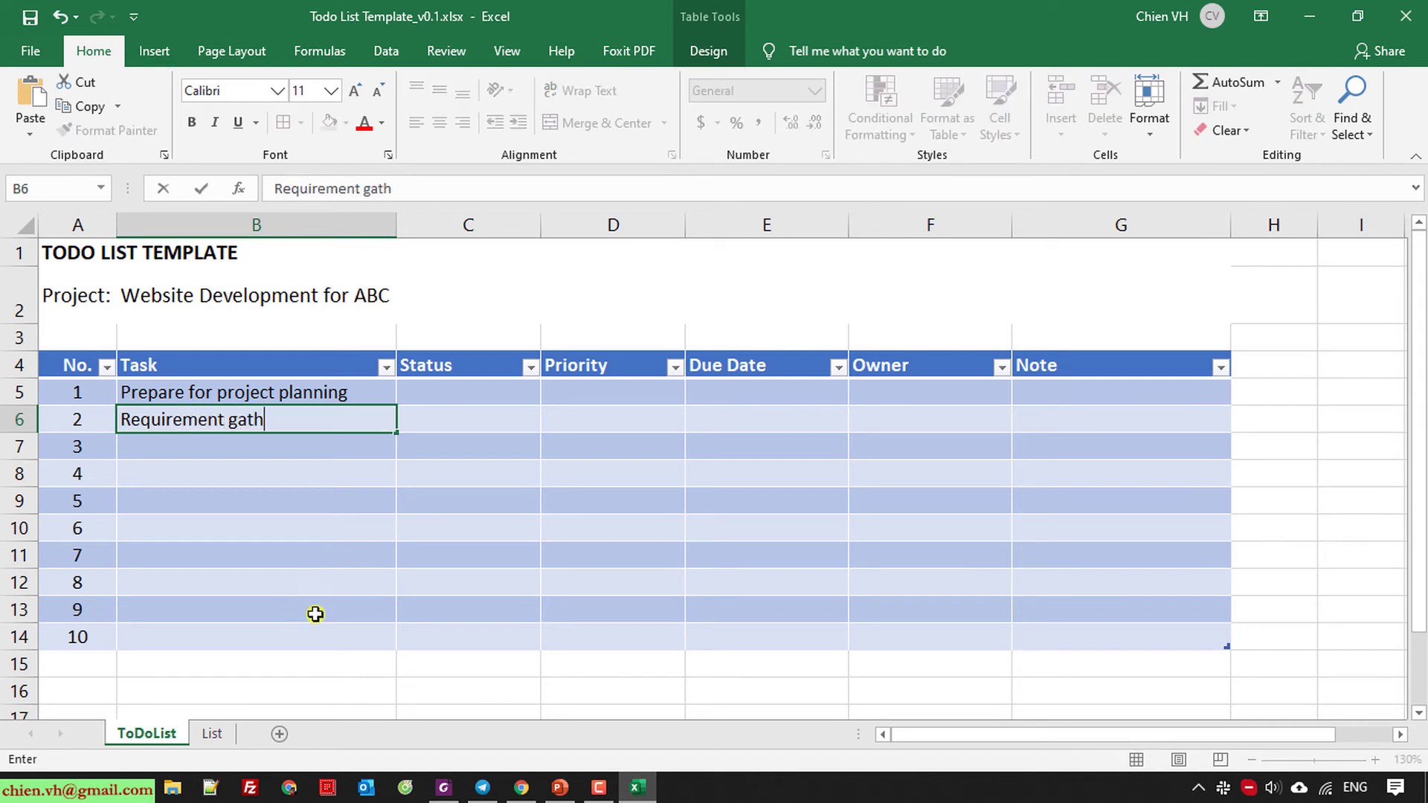
{"action": "type", "text": "ering"}
{"action": "key", "text": "Return"}
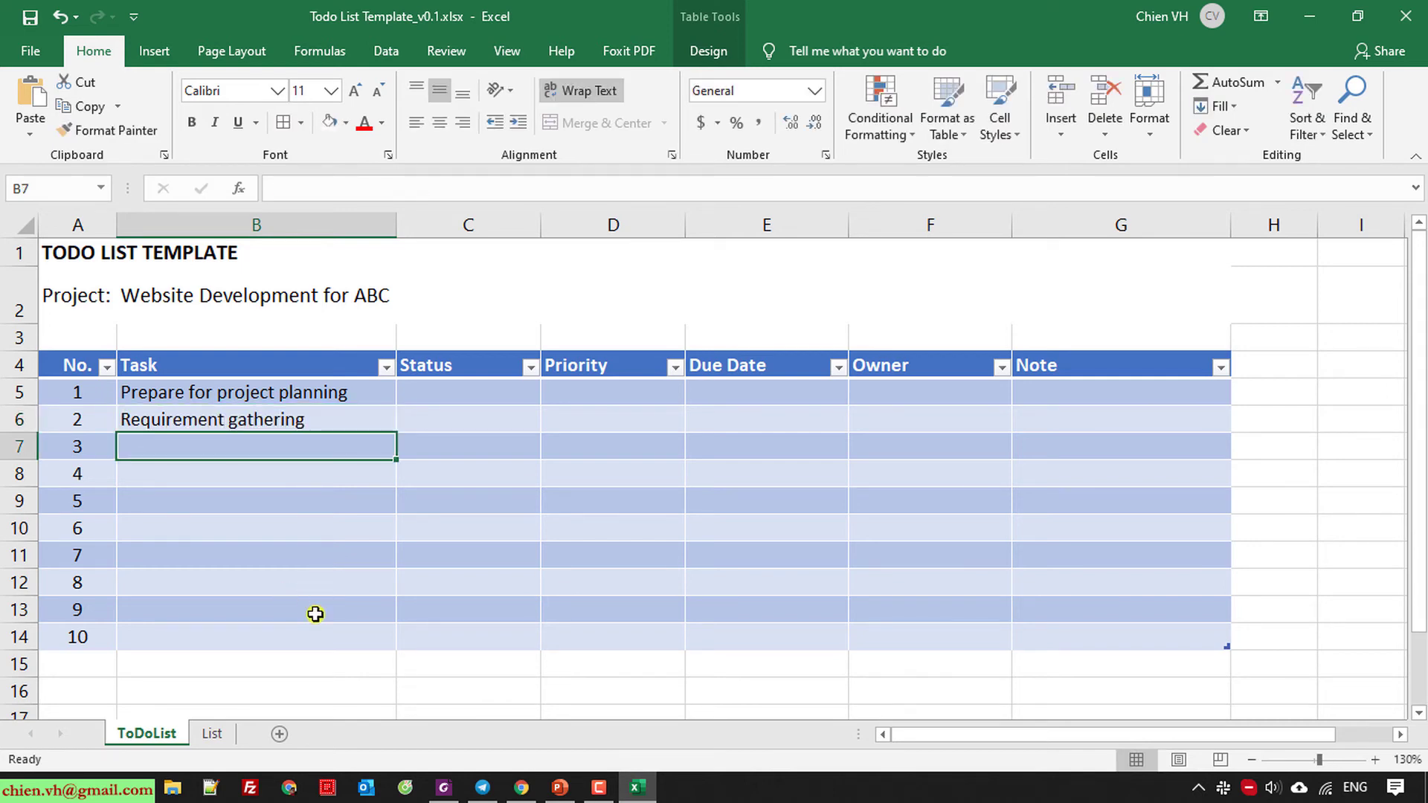
{"action": "type", "text": "Define"}
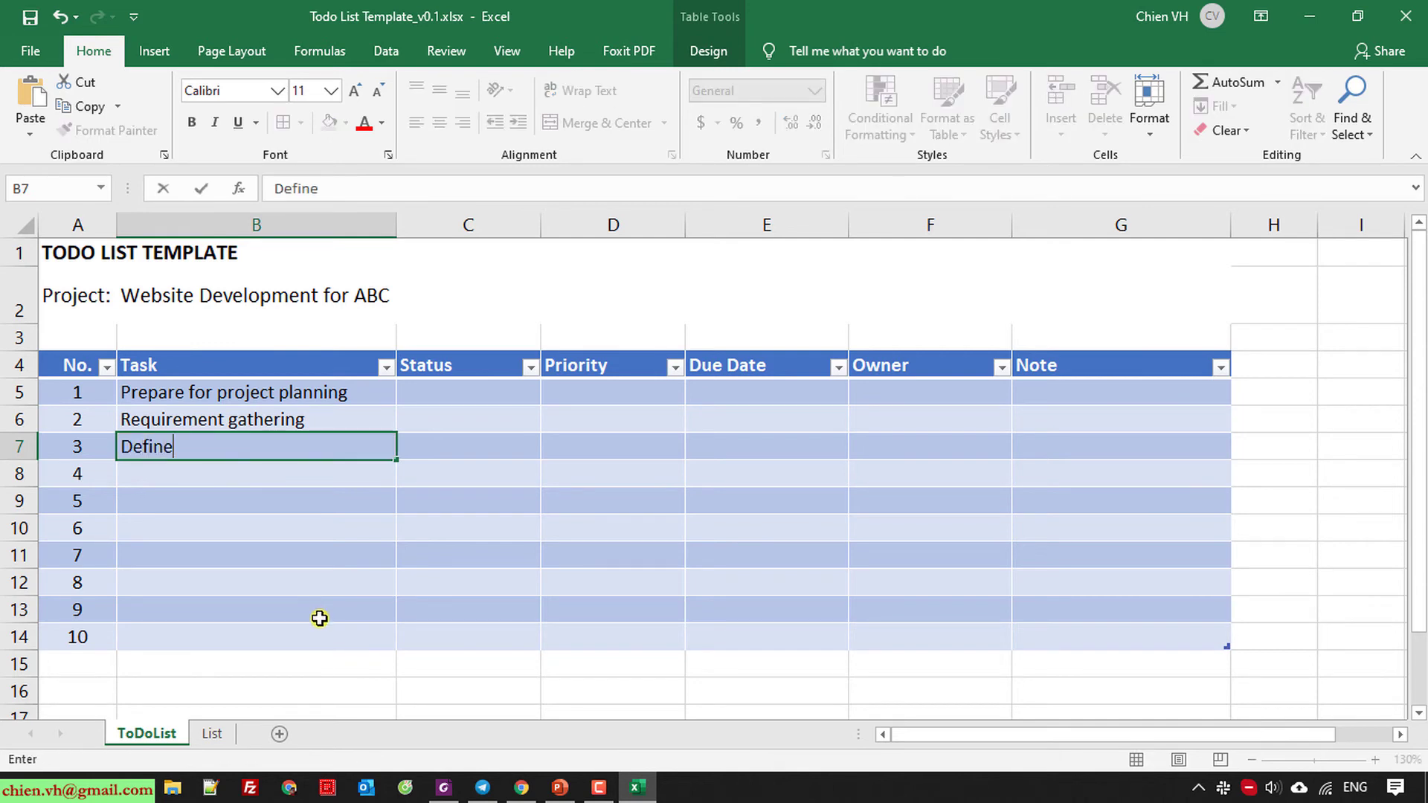
{"action": "type", "text": " project scope"}
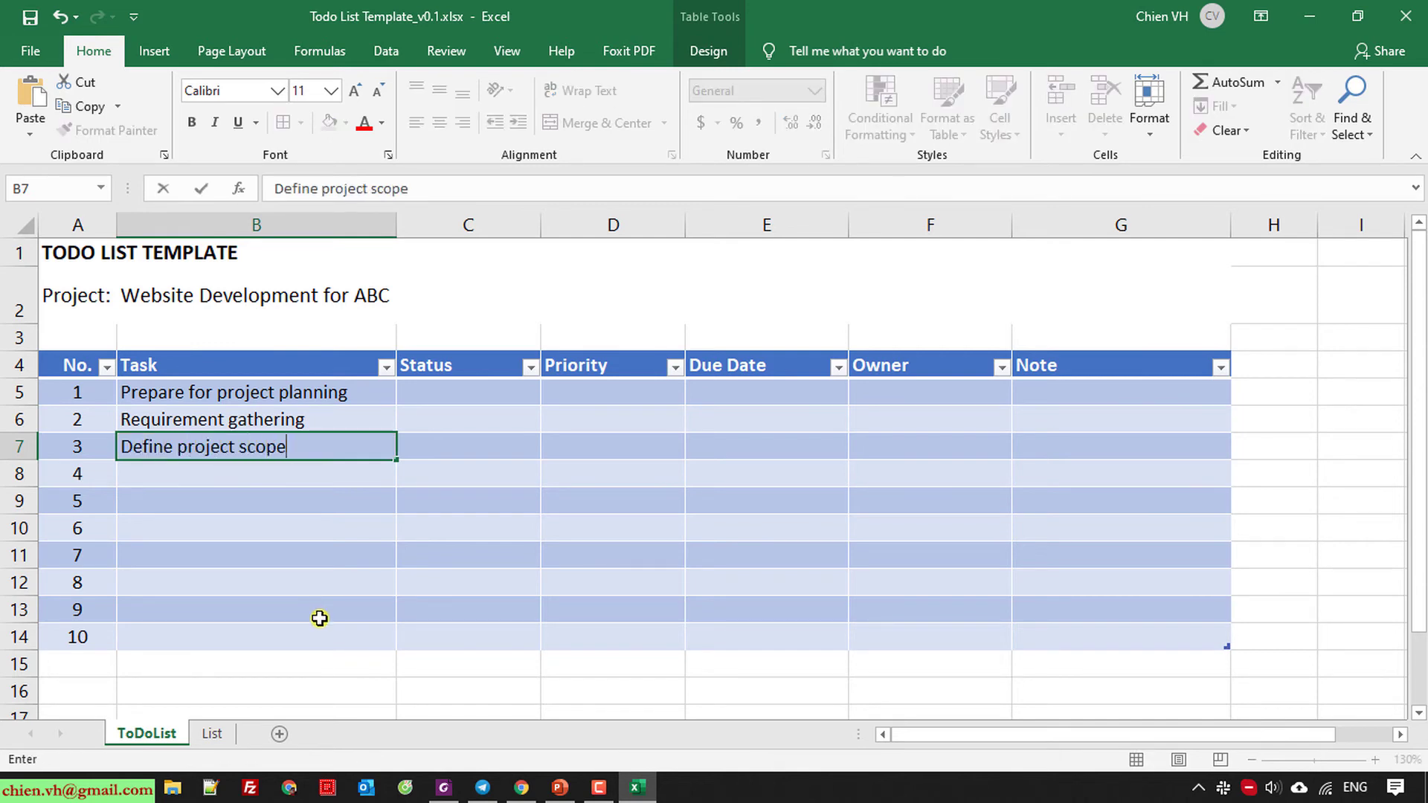
{"action": "key", "text": "Return"}
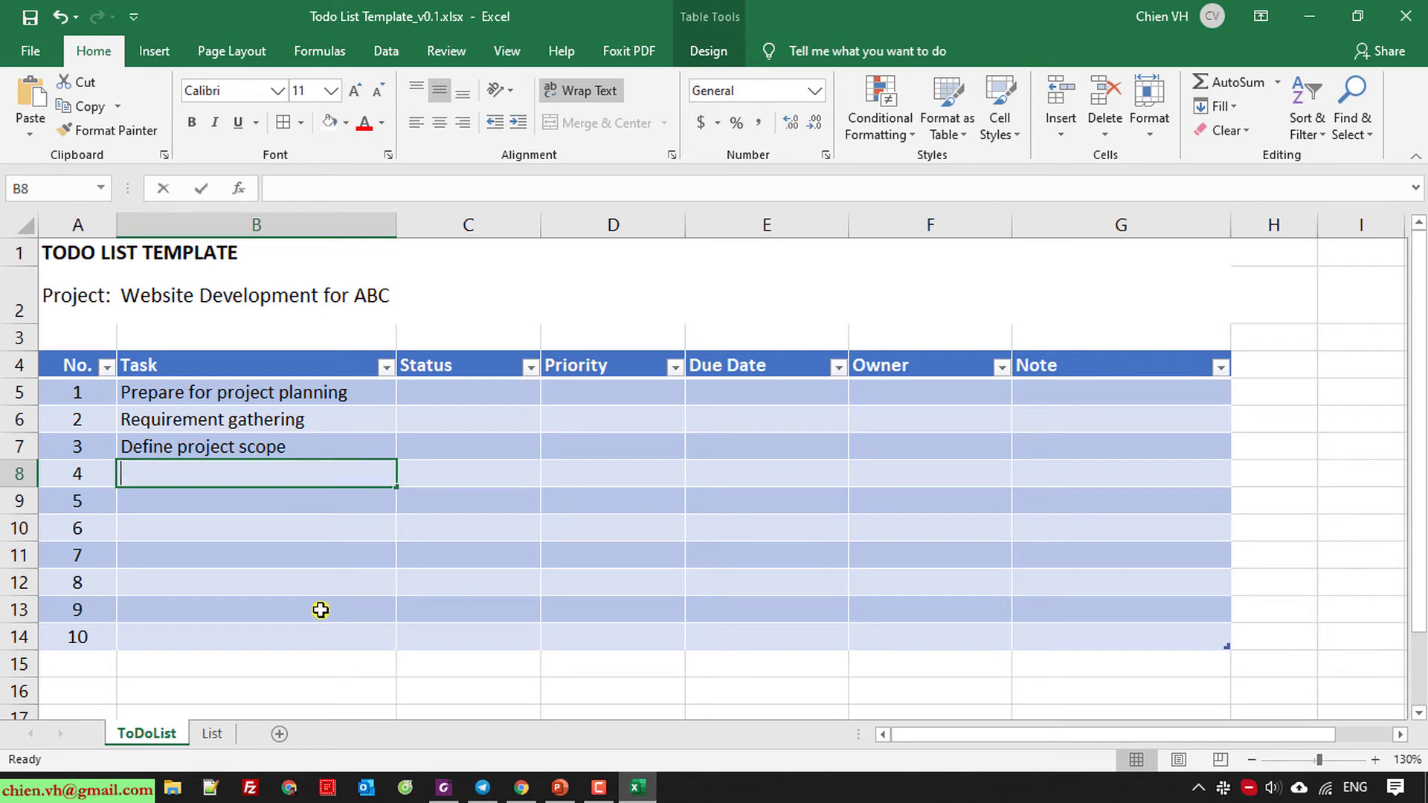
{"action": "type", "text": "Create WBS"}
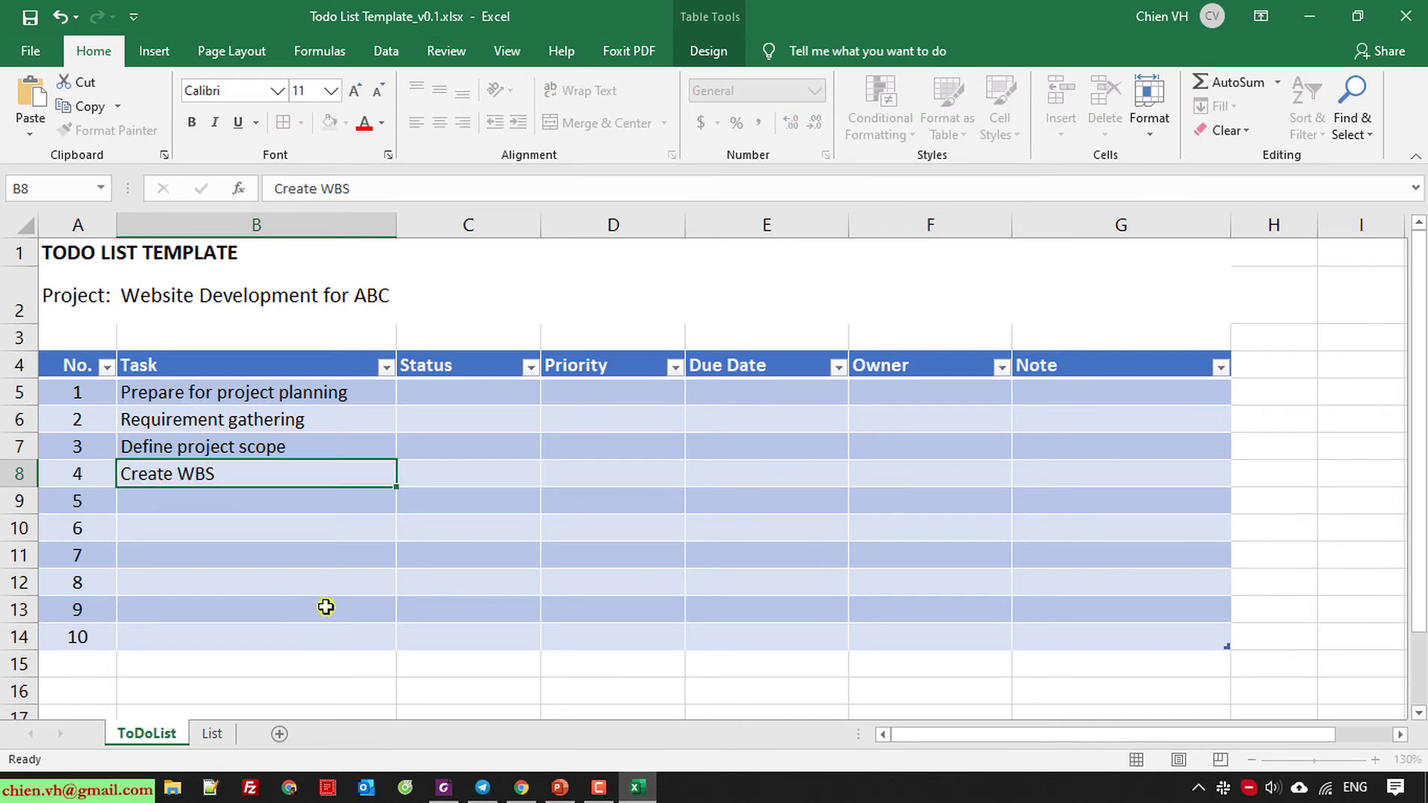
{"action": "key", "text": "Return"}
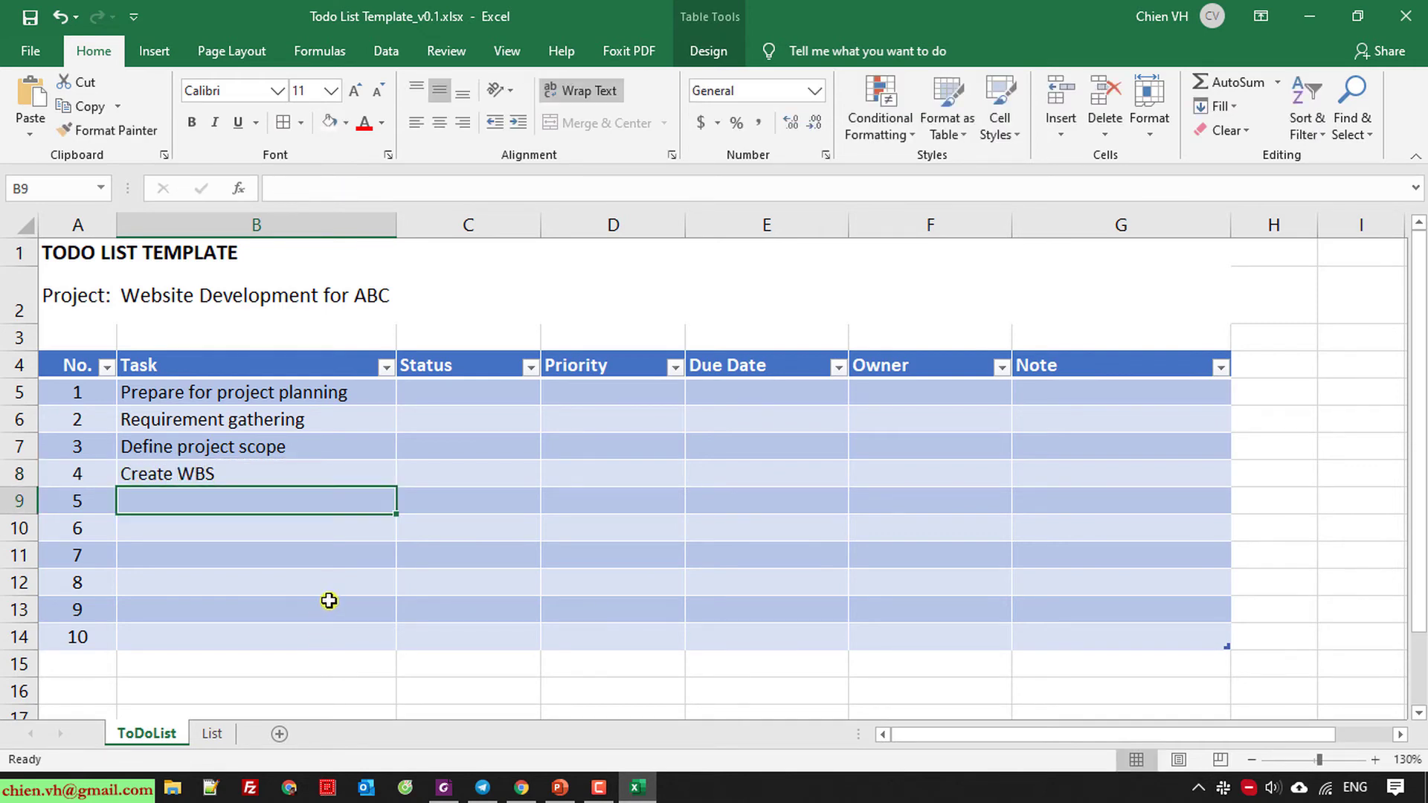
Enter Create project schedule and Create project communication plan in B9 and B10.
{"action": "type", "text": "C"}
{"action": "key", "text": "BackSpace"}
{"action": "key", "text": "BackSpace"}
{"action": "type", "text": "C"}
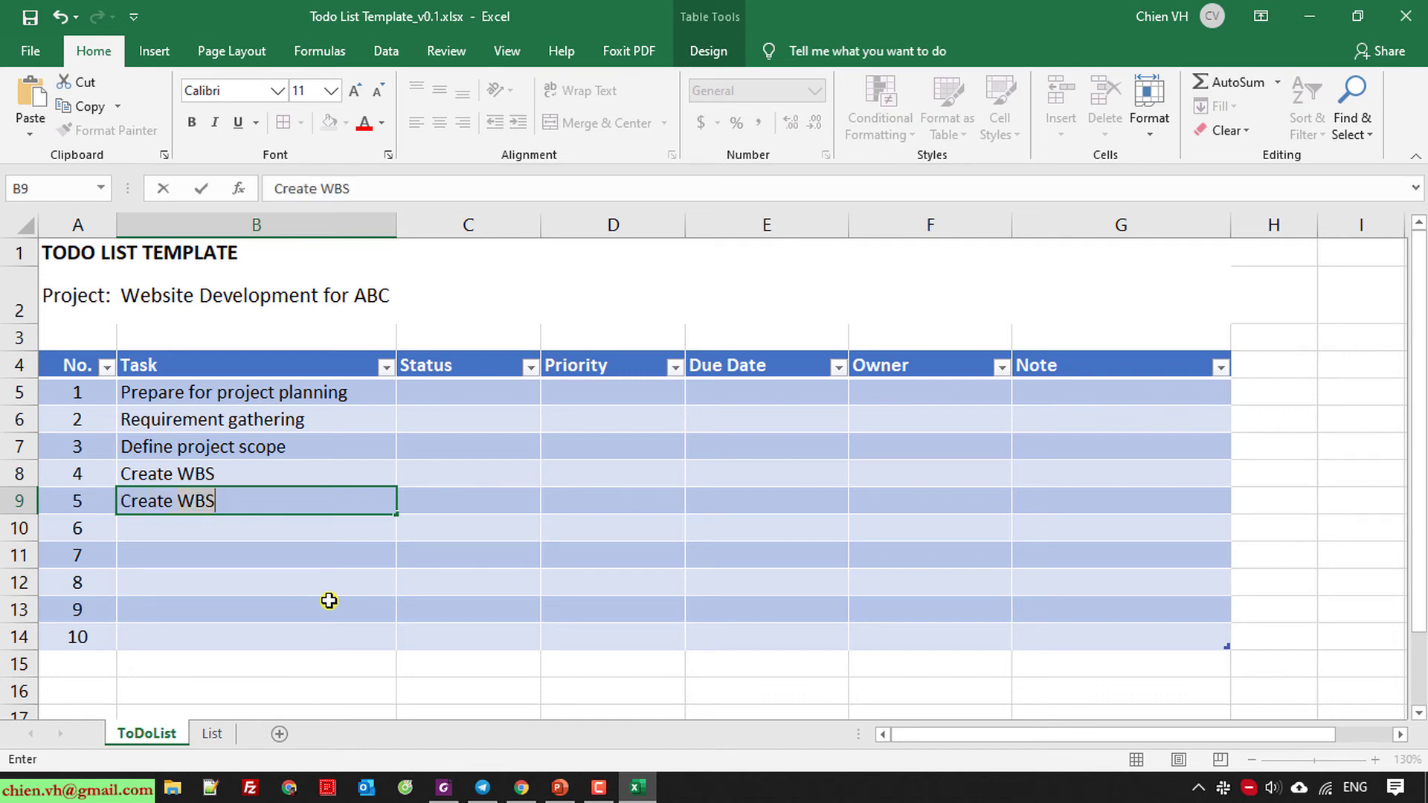
{"action": "type", "text": "reate Sch"}
{"action": "type", "text": "projec"}
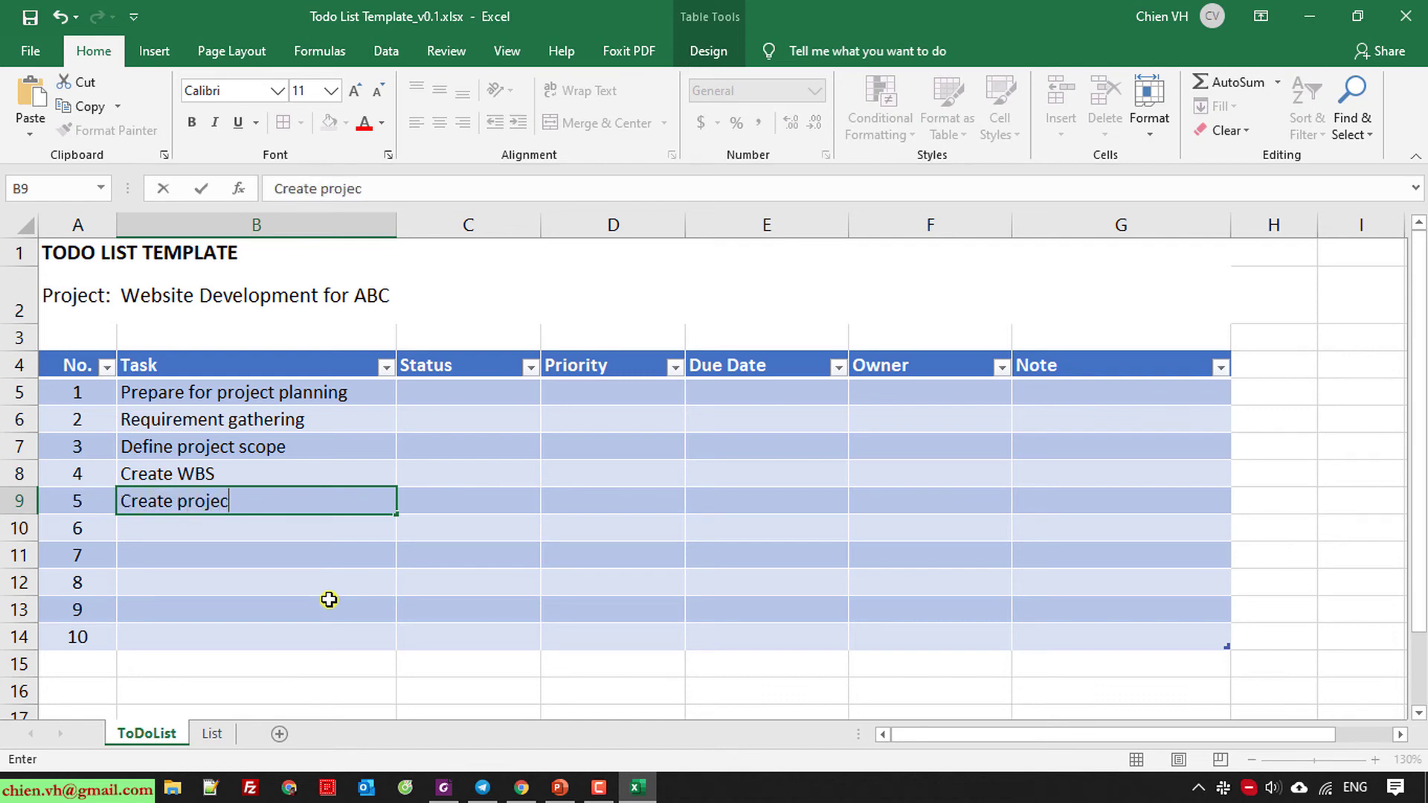
{"action": "type", "text": "t chedu"}
{"action": "key", "text": "BackSpace"}
{"action": "key", "text": "BackSpace"}
{"action": "key", "text": "BackSpace"}
{"action": "key", "text": "BackSpace"}
{"action": "type", "text": "schedule"}
{"action": "key", "text": "Return"}
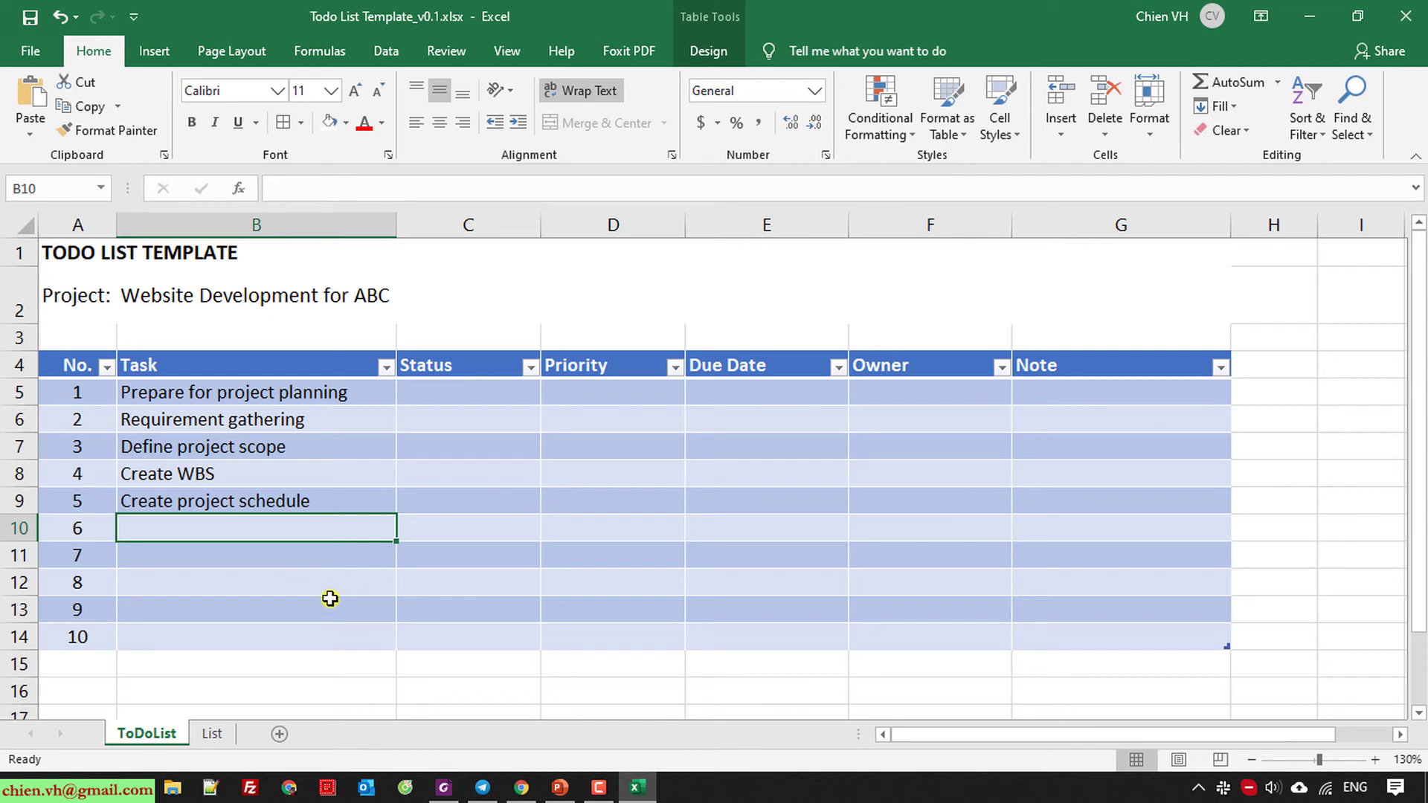
{"action": "type", "text": "Create proje"}
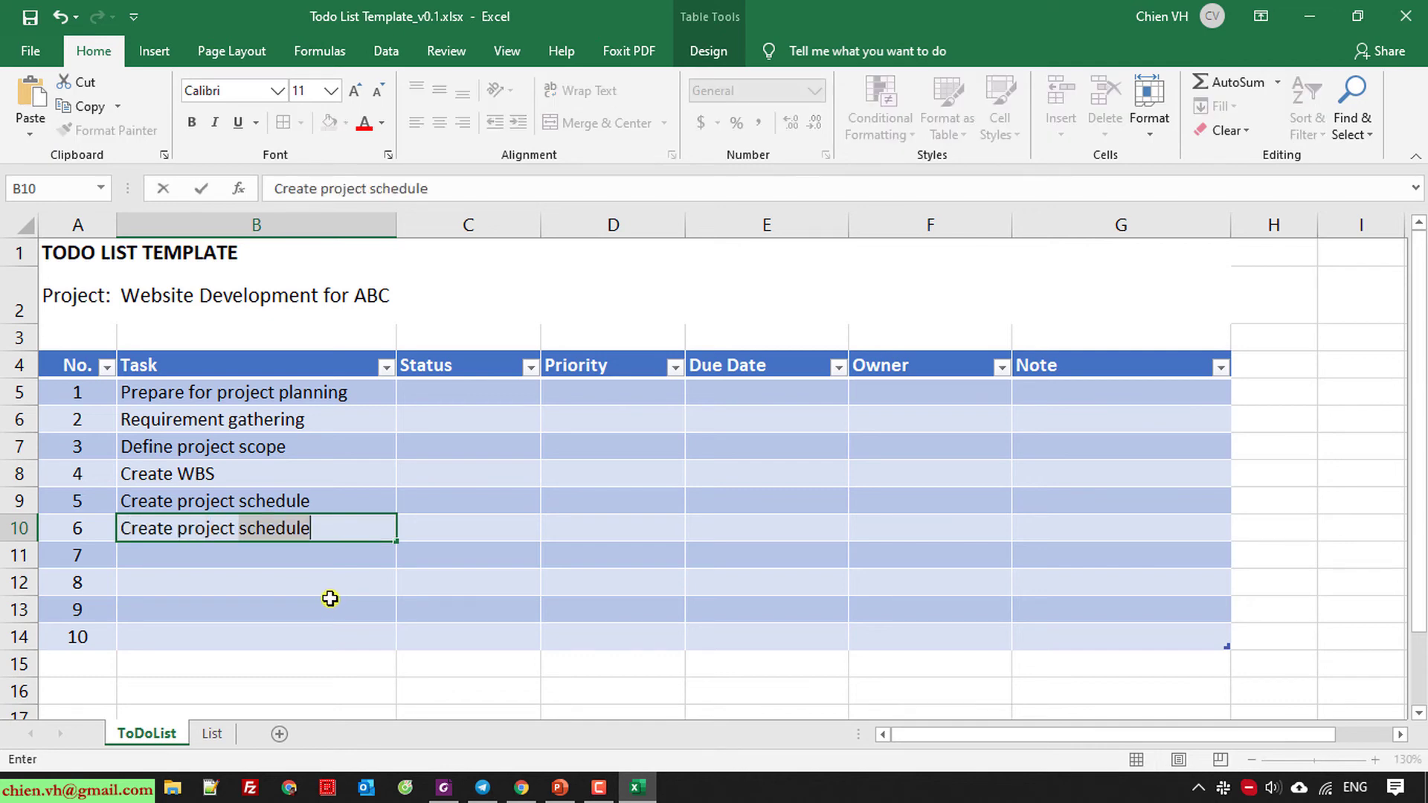
{"action": "type", "text": "ct"}
{"action": "key", "text": "BackSpace"}
{"action": "type", "text": "commun"}
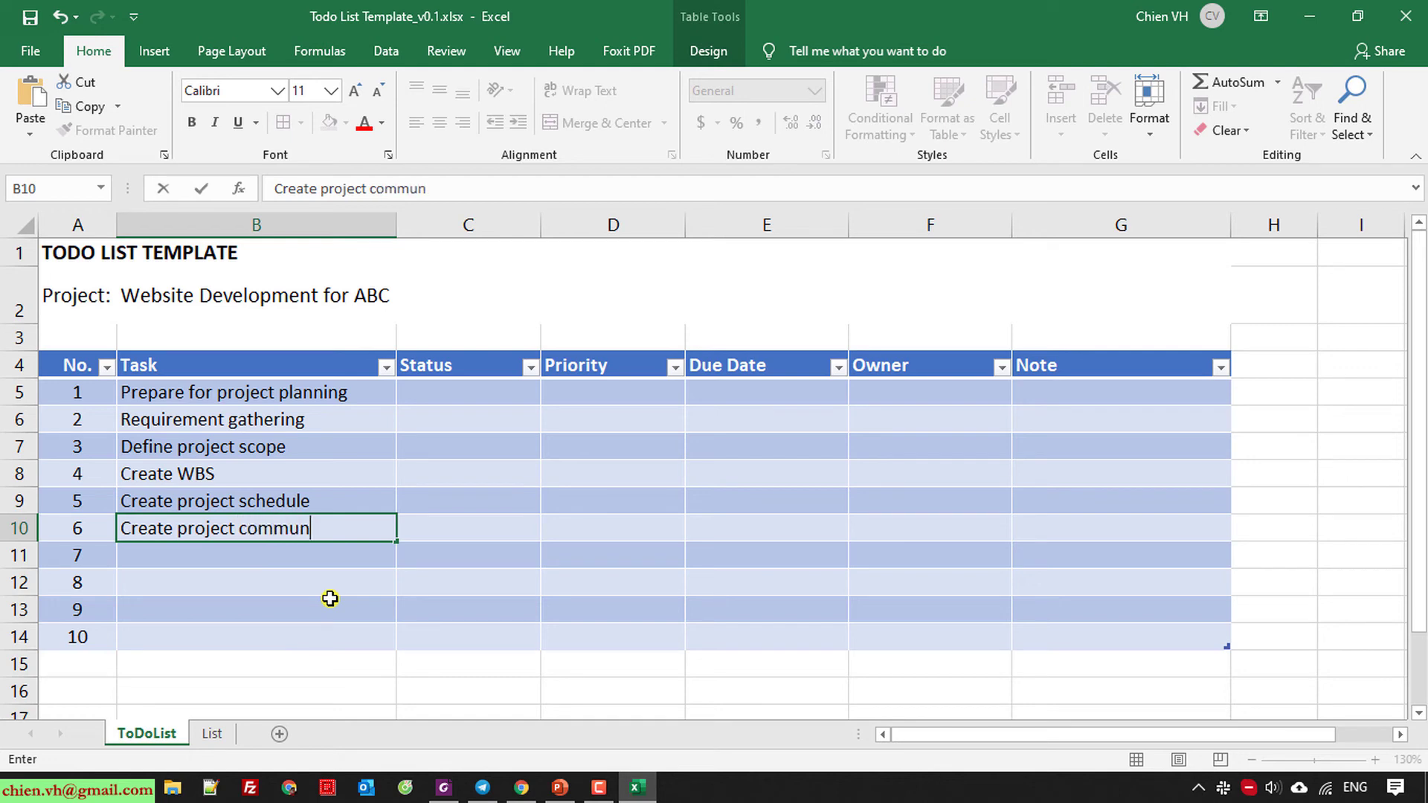
{"action": "type", "text": "ication p"}
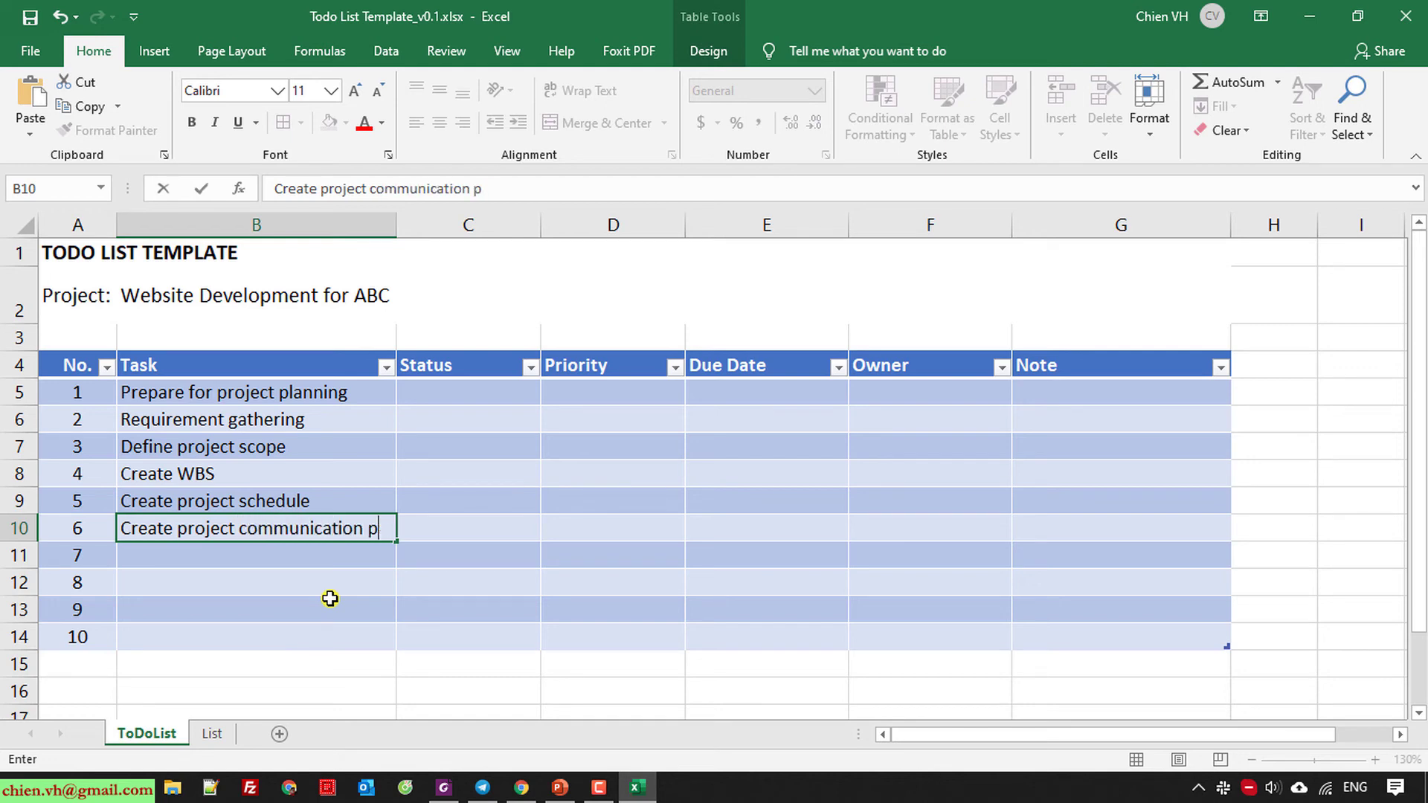
{"action": "type", "text": "lan"}
{"action": "key", "text": "Return"}
Enter Create project procurement, budget, risk management and resources in B11:B14.
{"action": "type", "text": "Create"}
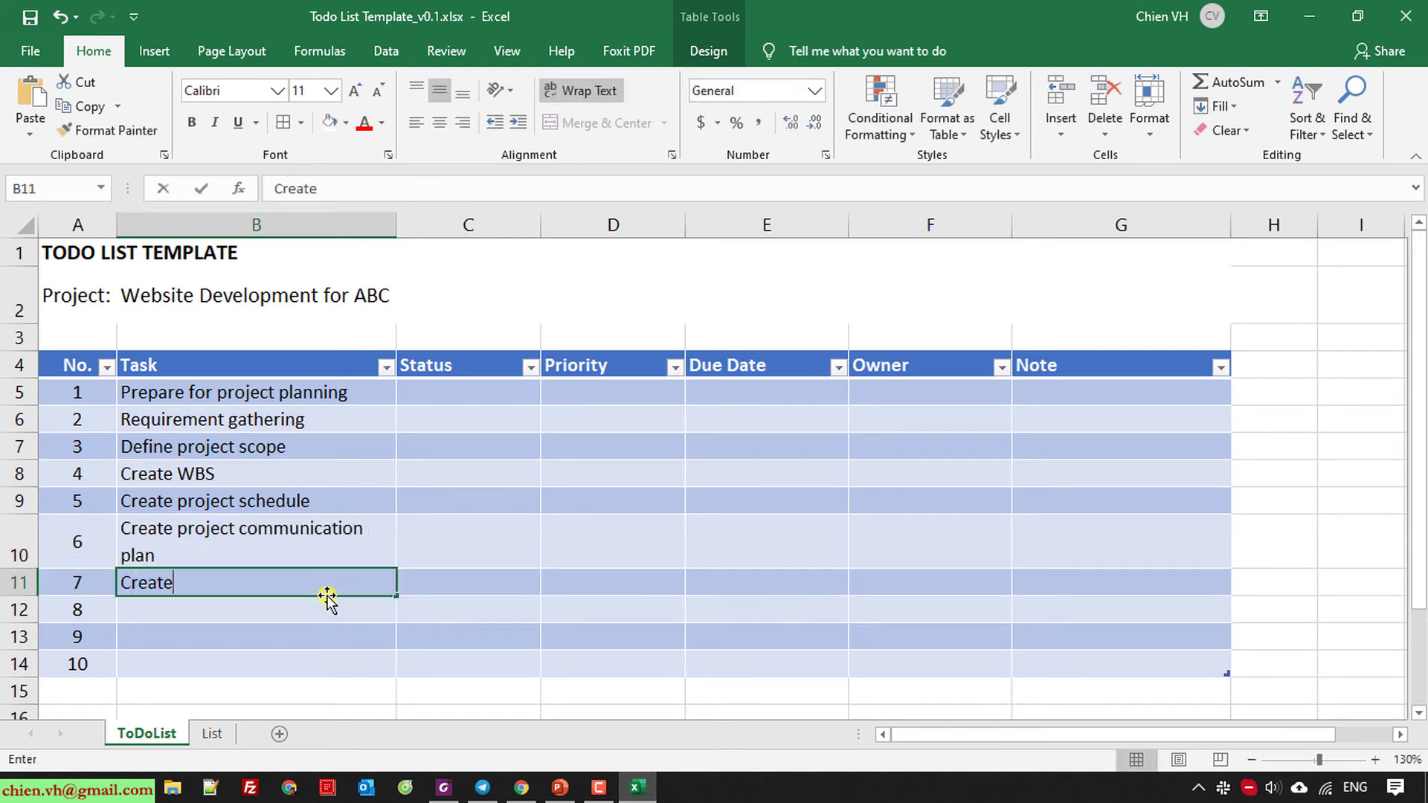
{"action": "type", "text": " project preoc"}
{"action": "key", "text": "BackSpace"}
{"action": "key", "text": "BackSpace"}
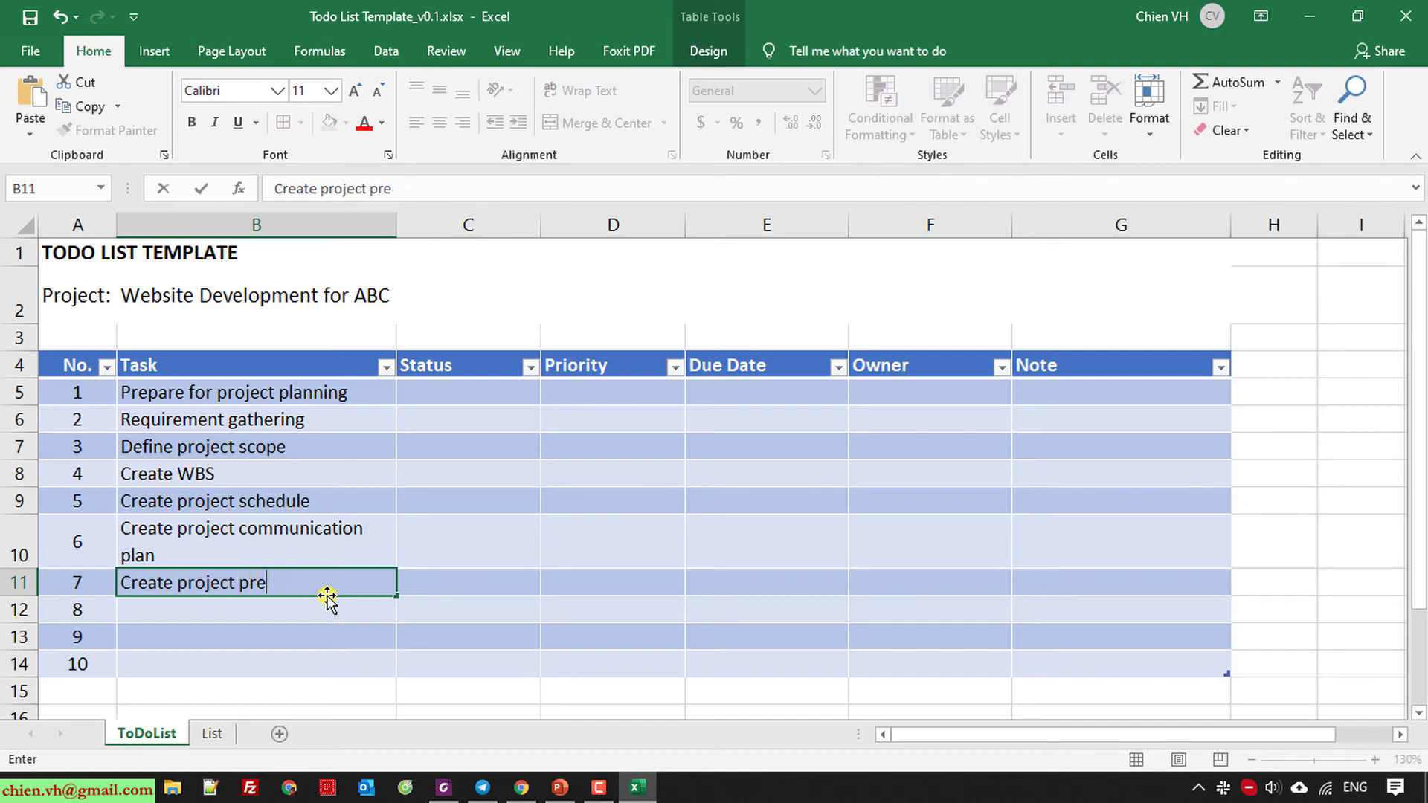
{"action": "key", "text": "BackSpace"}
{"action": "type", "text": "ocurement"}
{"action": "key", "text": "Return"}
{"action": "type", "text": "Cr"}
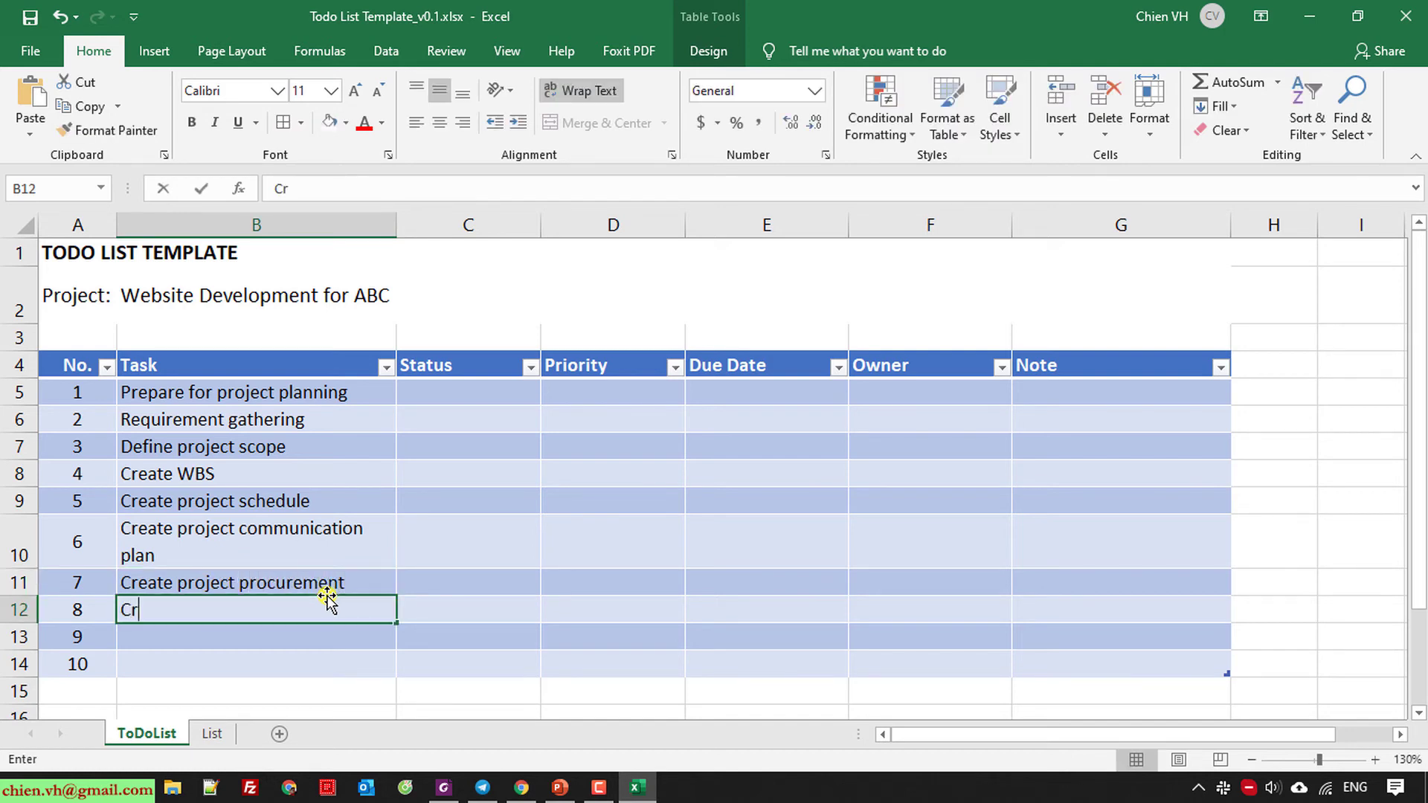
{"action": "type", "text": "eate project budgets"}
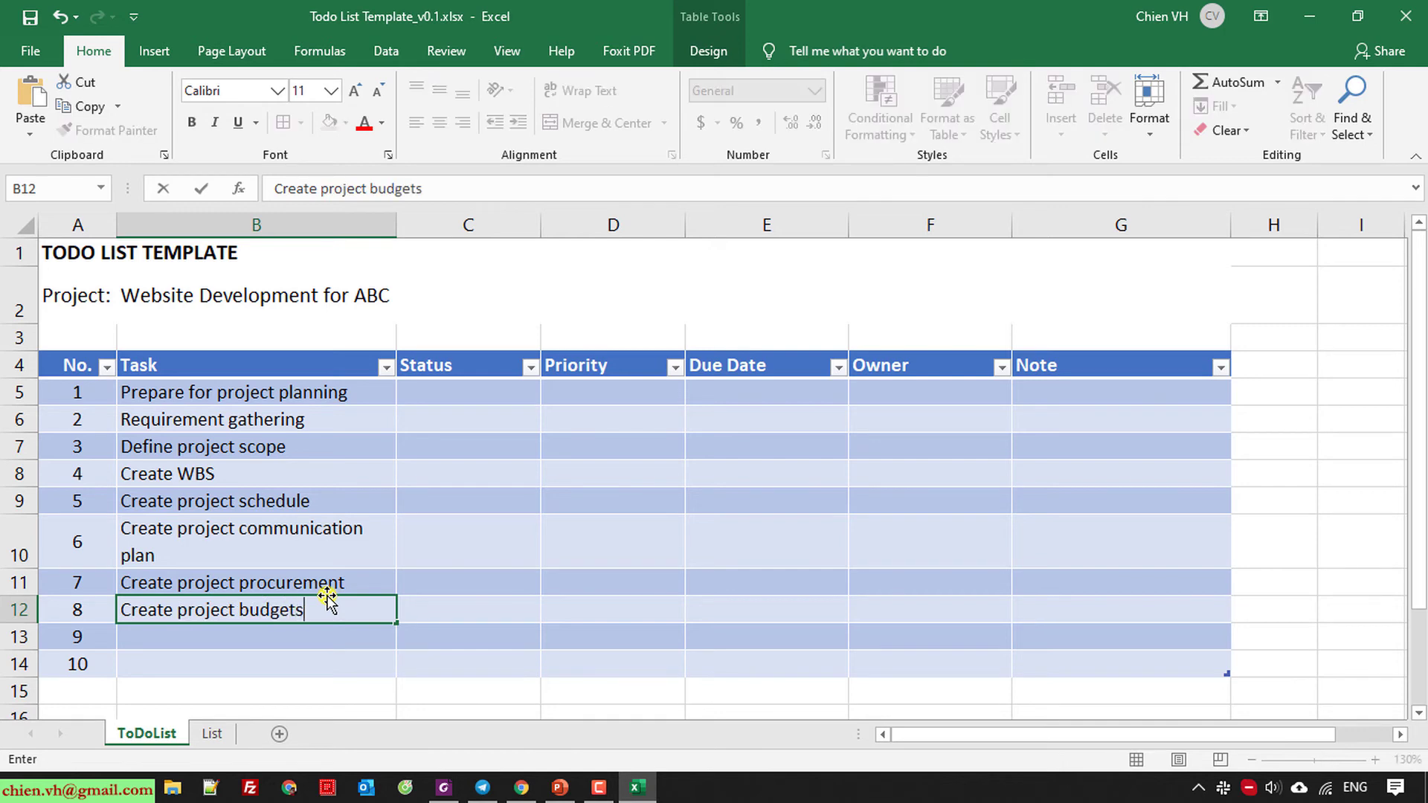
{"action": "key", "text": "Return"}
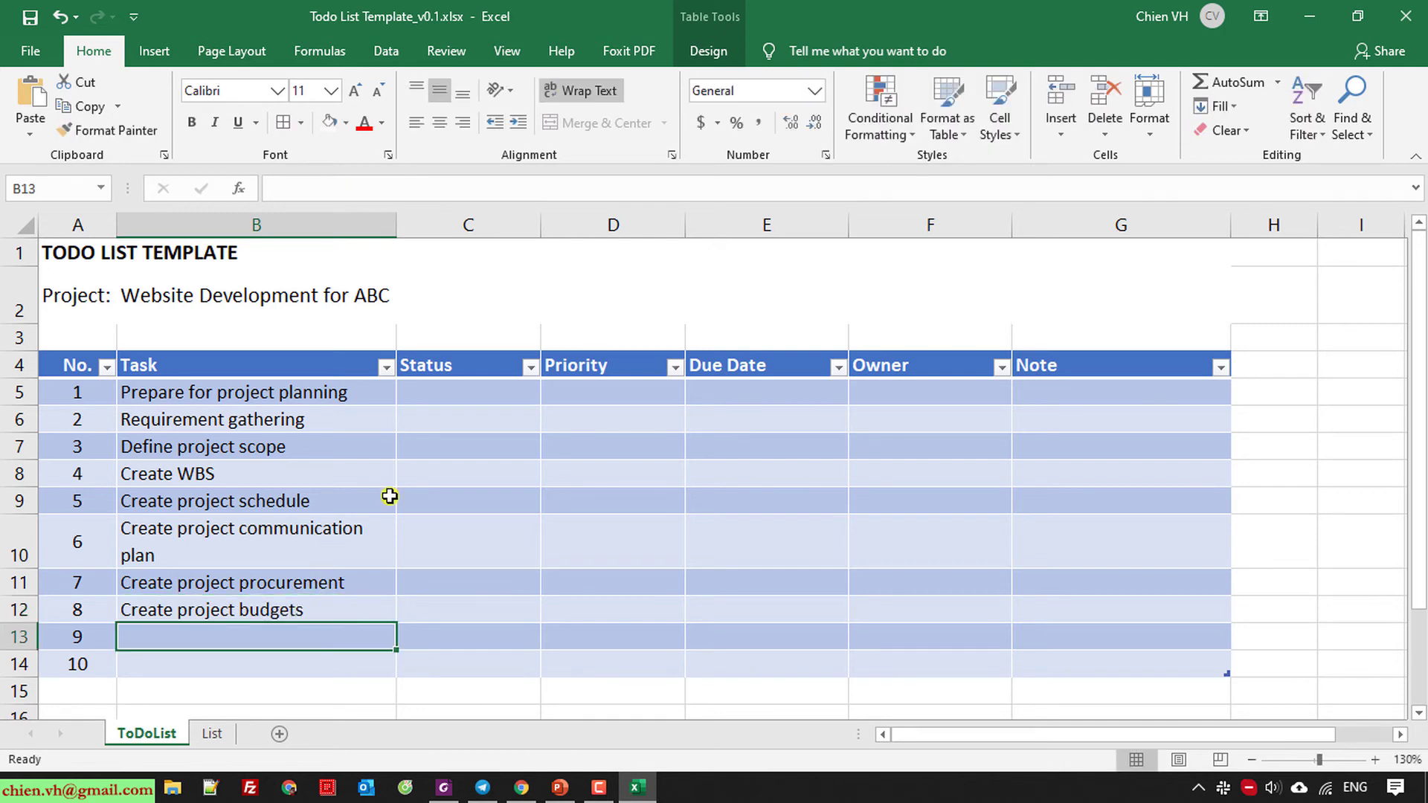
{"action": "type", "text": "Create p"}
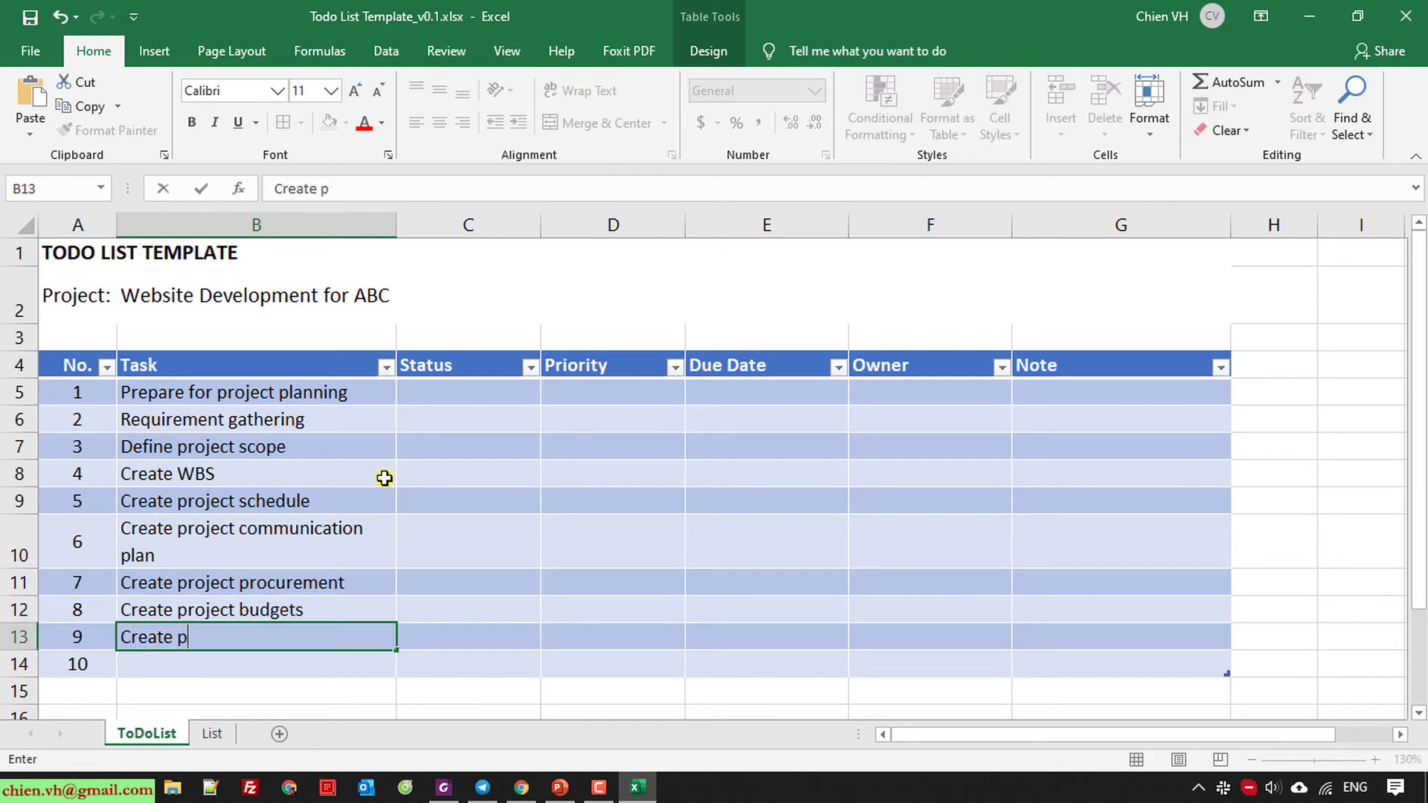
{"action": "type", "text": "roject "}
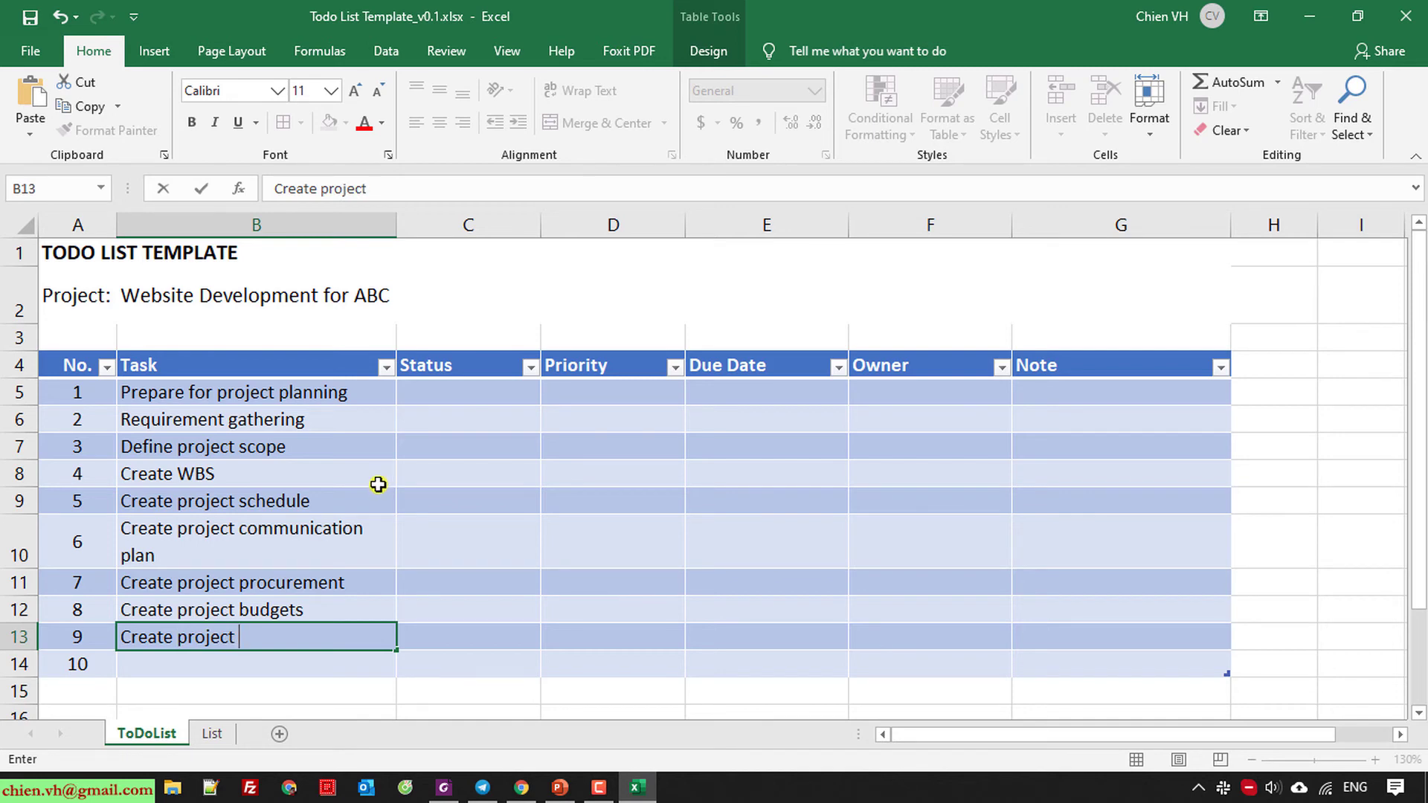
{"action": "type", "text": "risk management"}
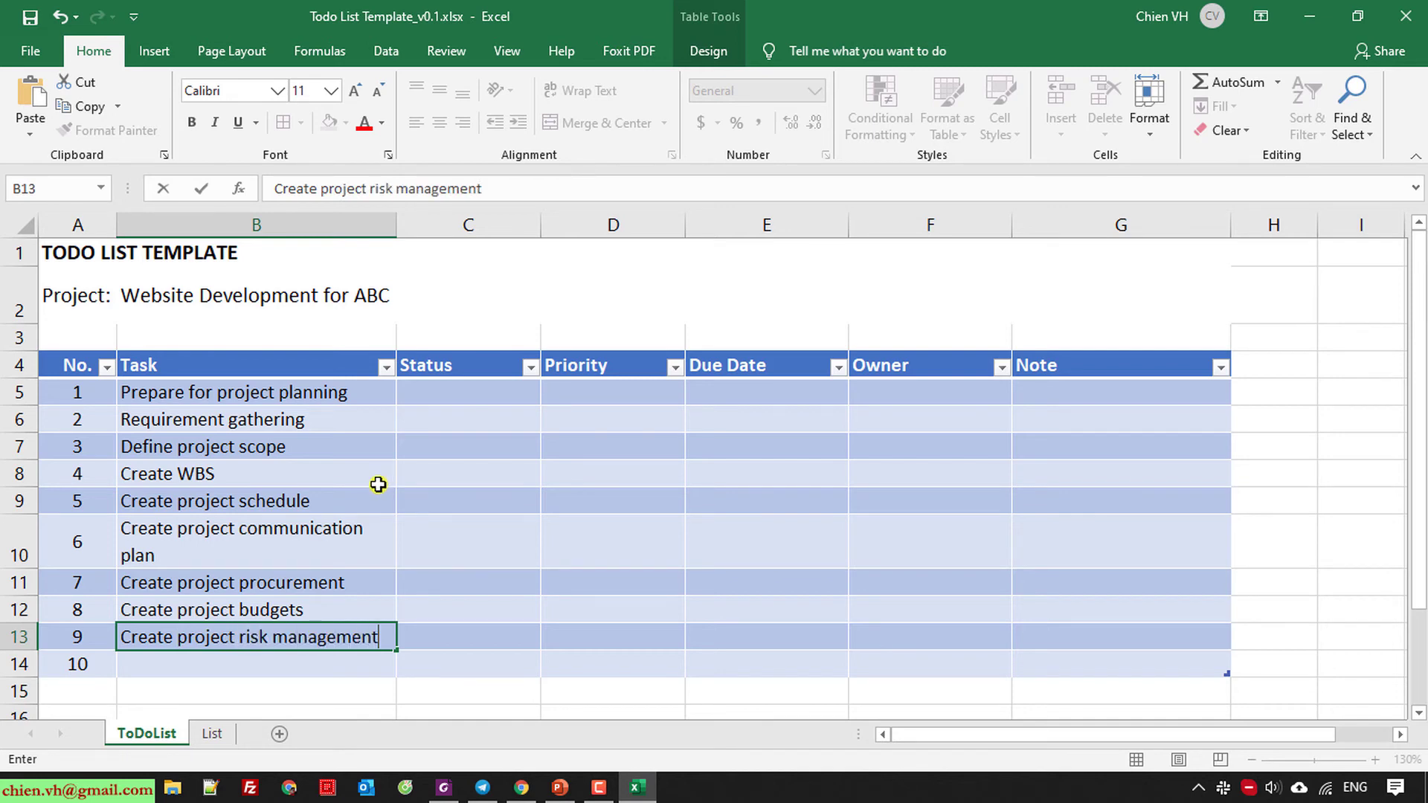
{"action": "key", "text": "Return"}
{"action": "type", "text": "Create project re"}
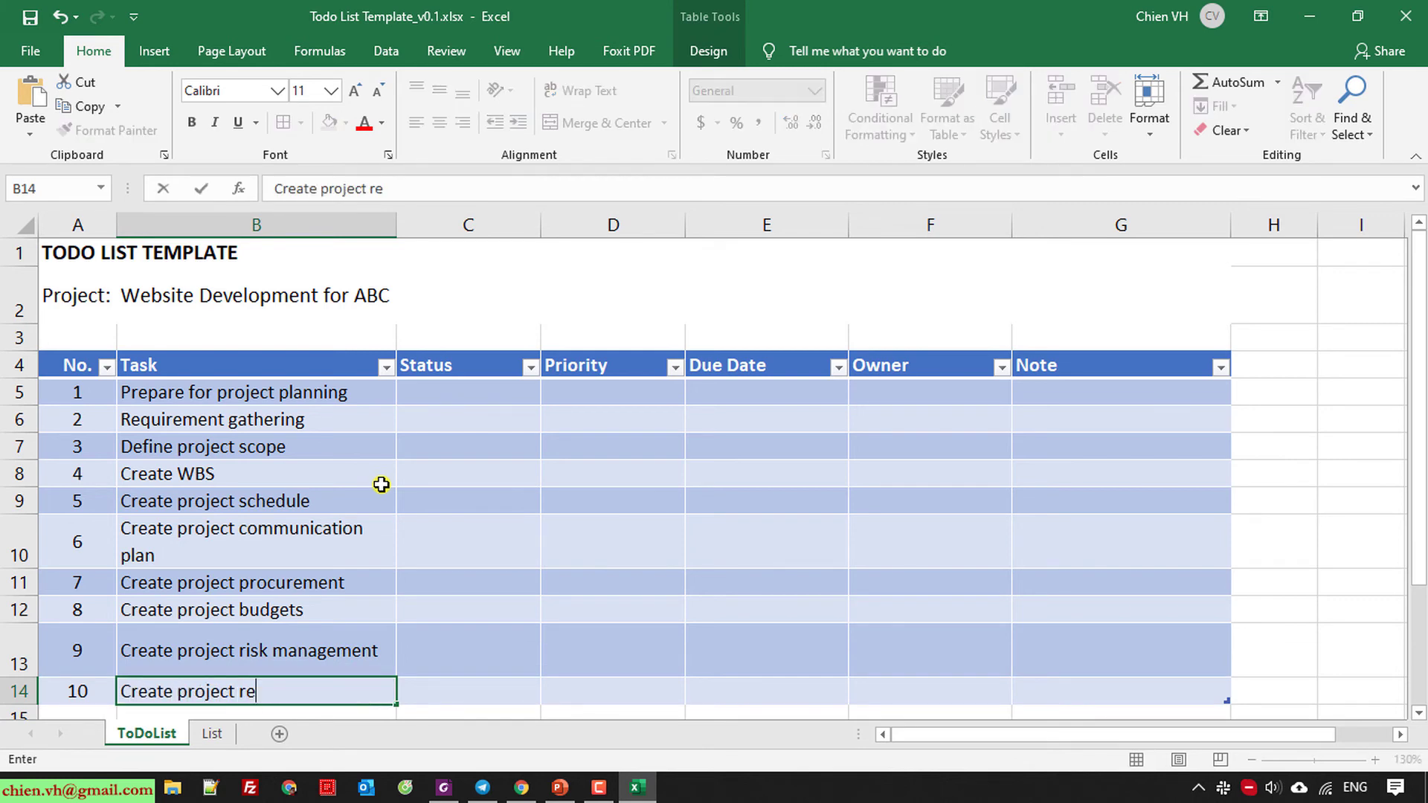
{"action": "type", "text": "ources"}
{"action": "key", "text": "Return"}
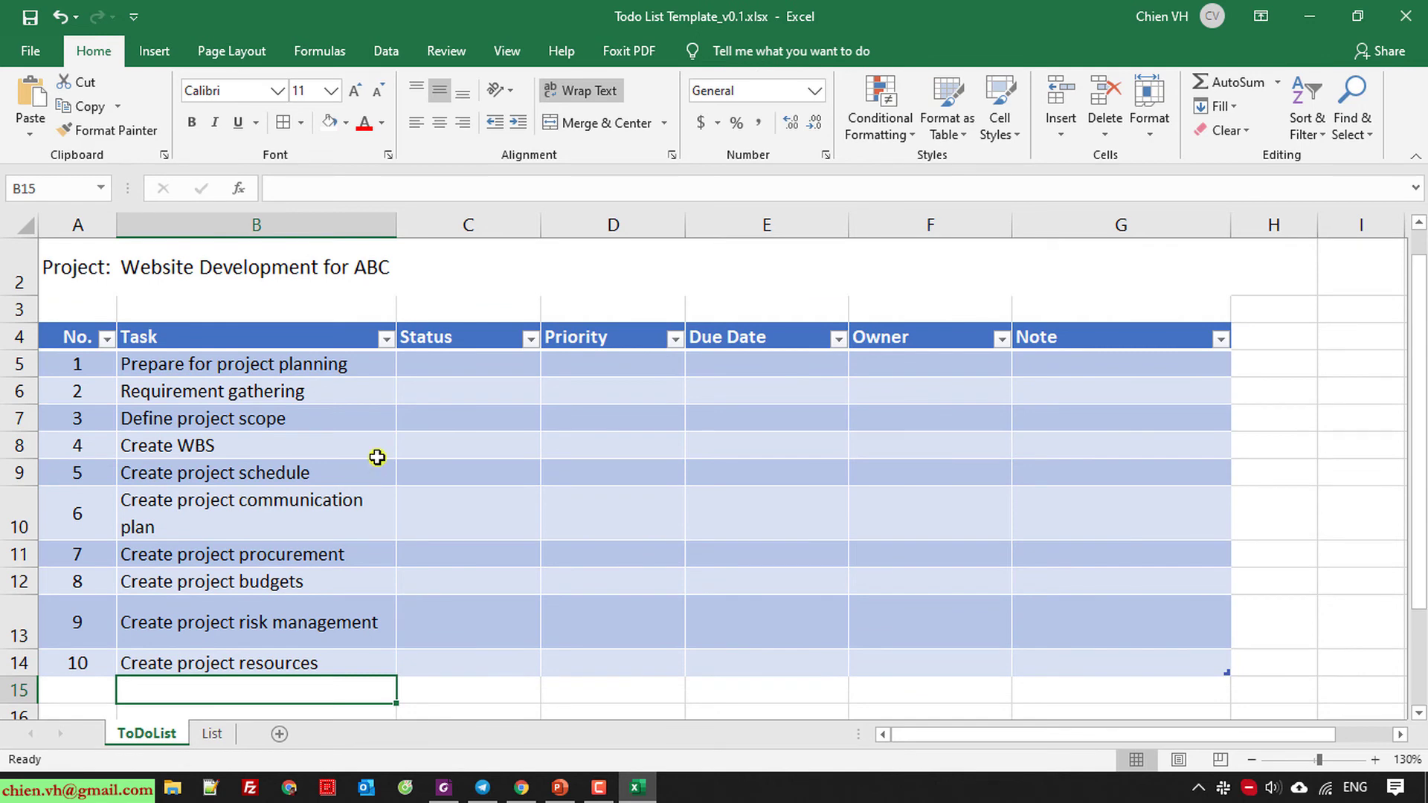
Widen the Task column and autofit rows 10 and 13 back to single height.
{"action": "left_click", "coordinate": [535, 573]}
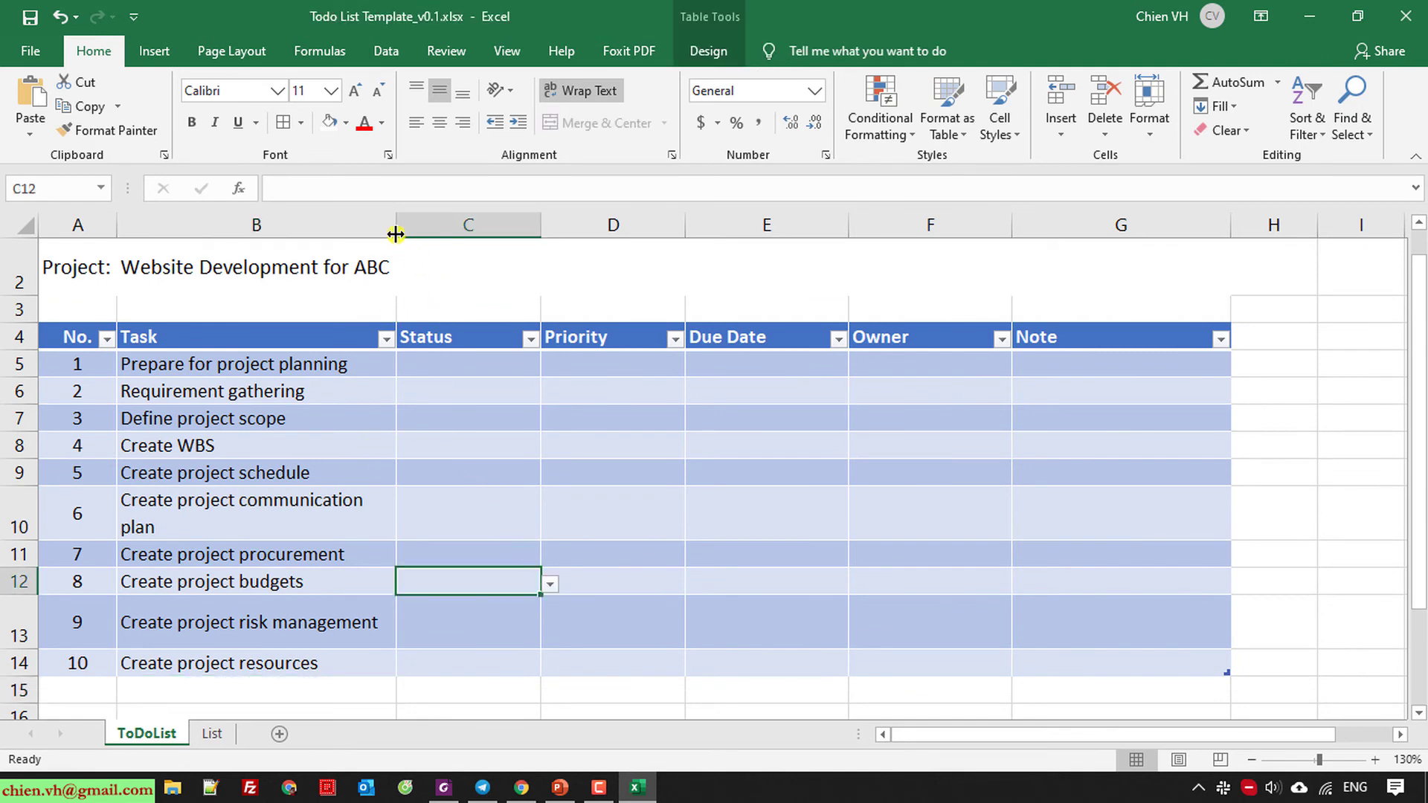
{"action": "left_click_drag", "start_coordinate": [395, 234], "coordinate": [446, 235]}
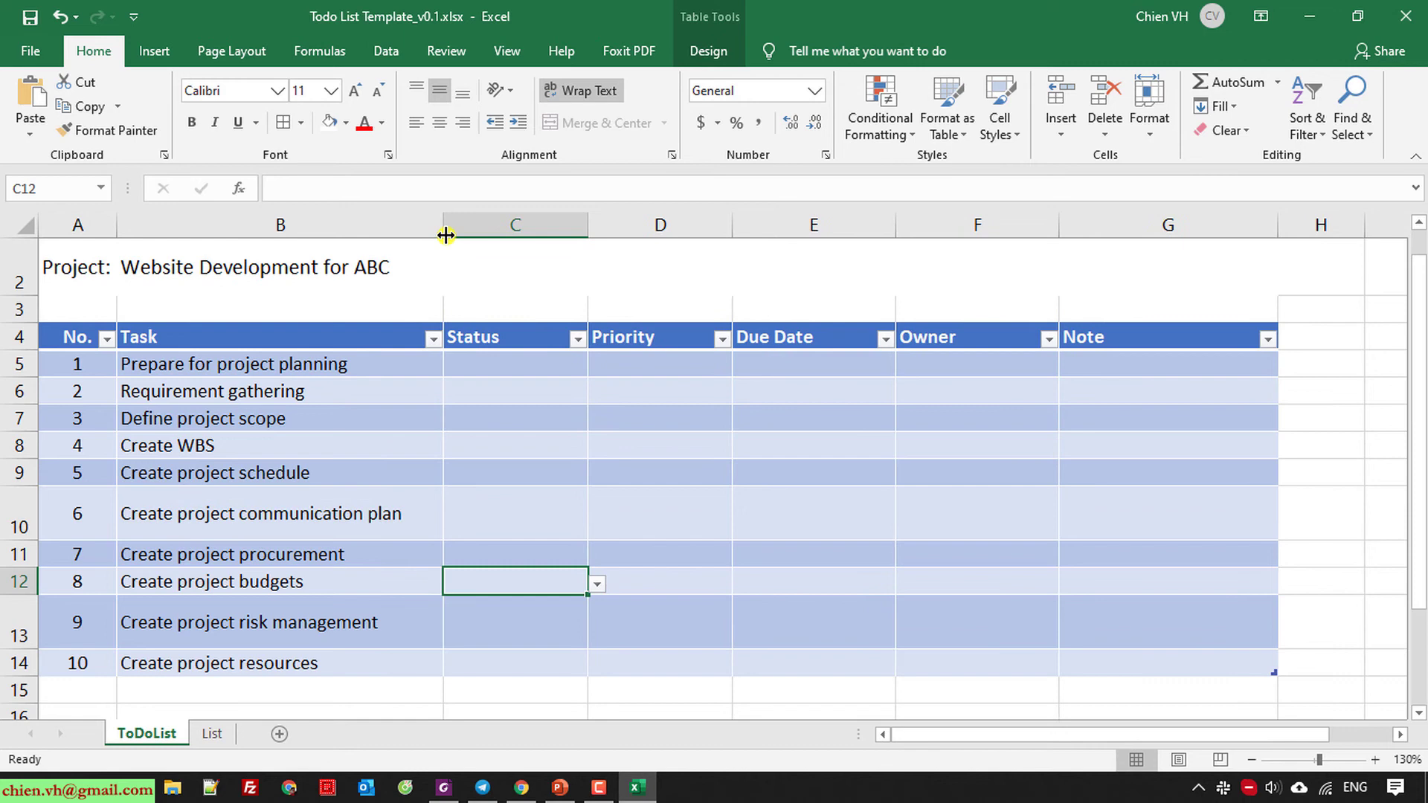
{"action": "double_click", "coordinate": [25, 538]}
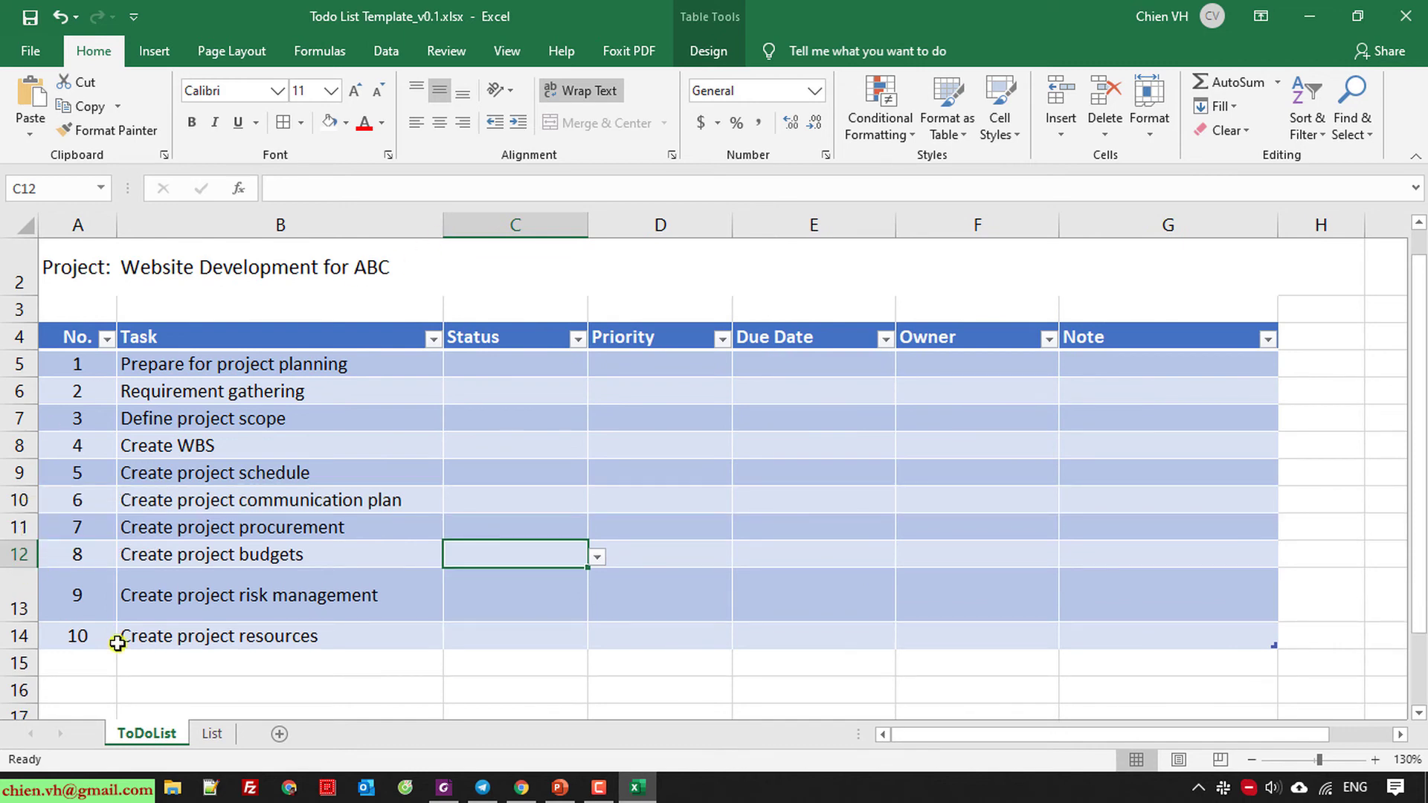
{"action": "double_click", "coordinate": [19, 622]}
{"action": "left_click", "coordinate": [364, 664]}
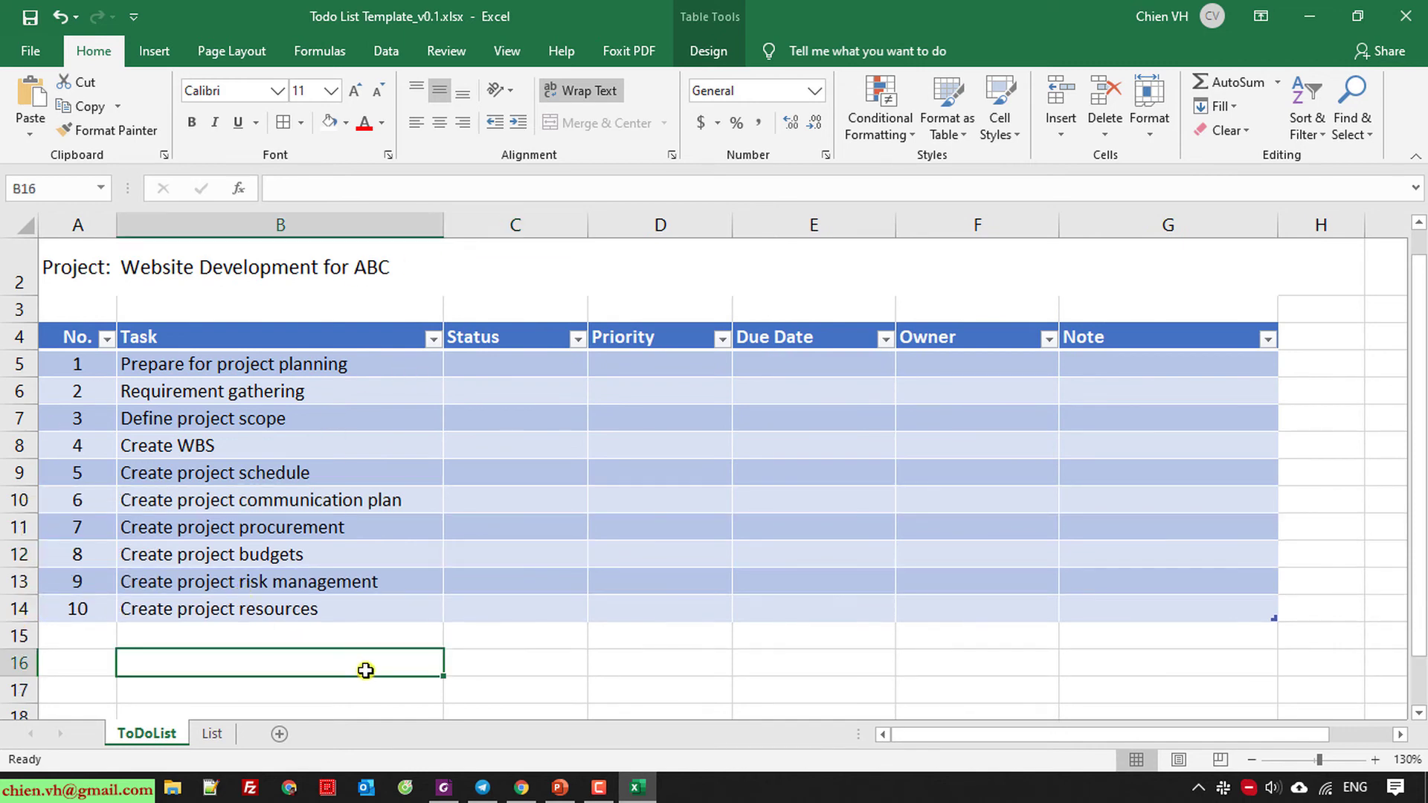
{"action": "scroll", "coordinate": [361, 664], "scroll_direction": "up", "scroll_amount": 1}
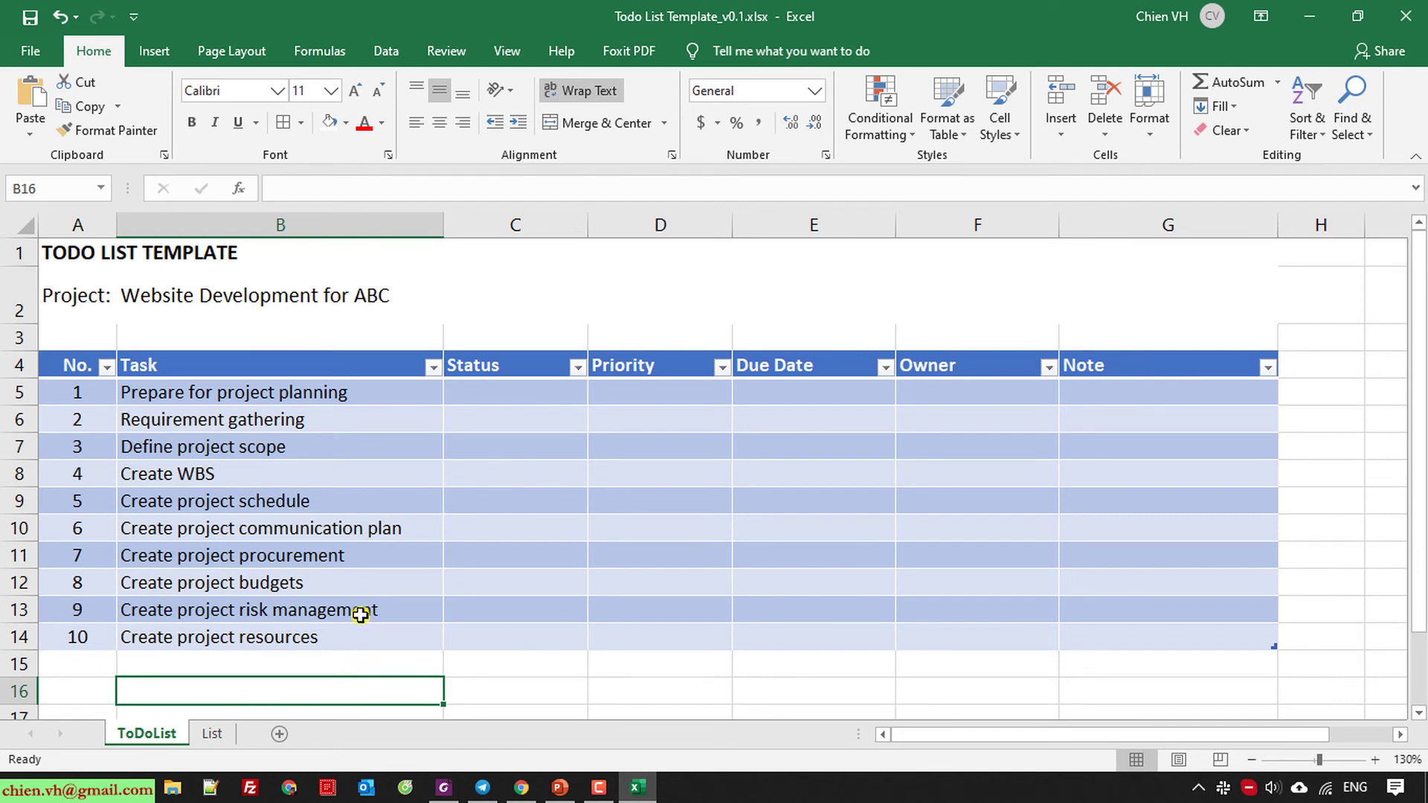
Set tasks 1 and 2 to Open from the dropdown, then copy Open down through C14.
{"action": "left_click", "coordinate": [546, 392]}
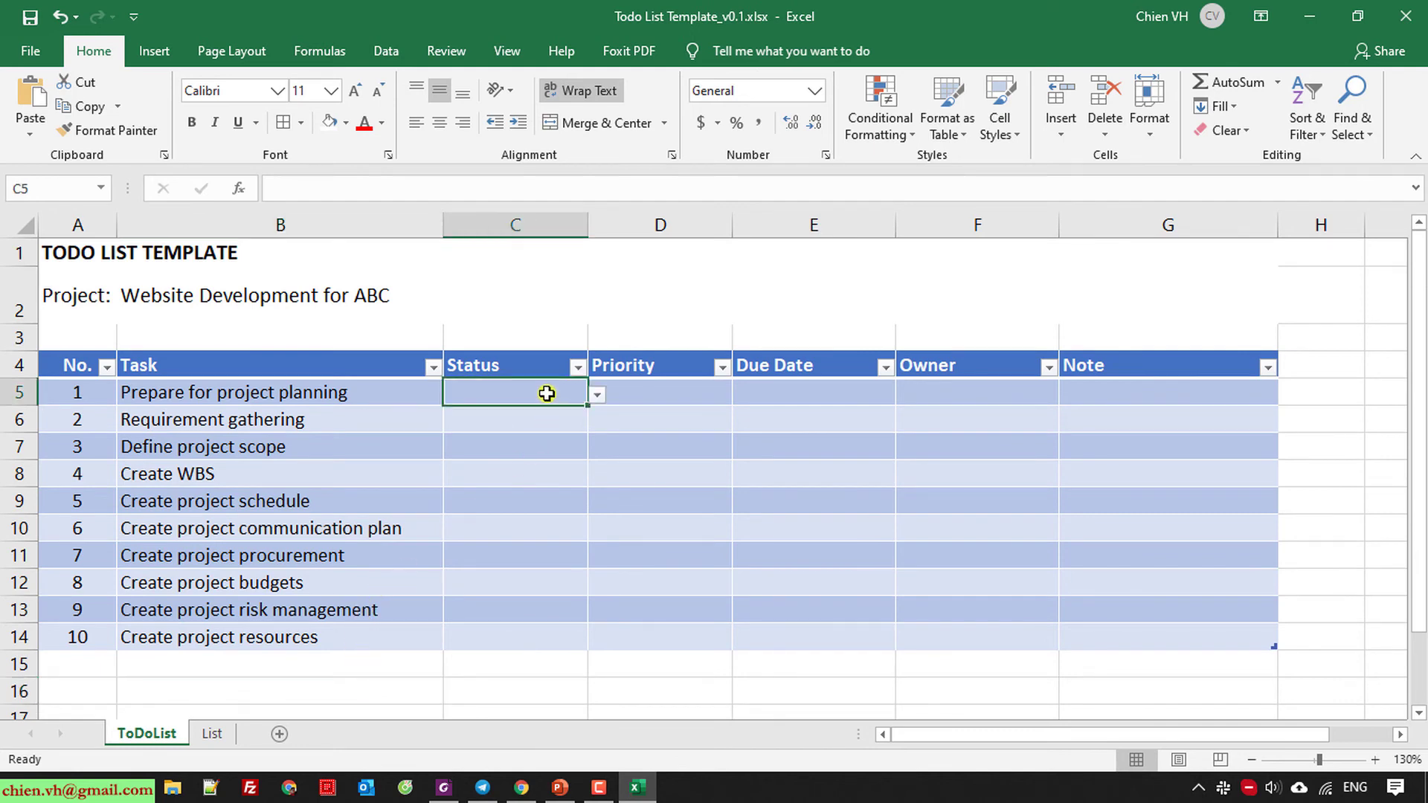
{"action": "left_click", "coordinate": [598, 394]}
{"action": "left_click", "coordinate": [503, 414]}
{"action": "left_click", "coordinate": [588, 424]}
{"action": "left_click", "coordinate": [598, 422]}
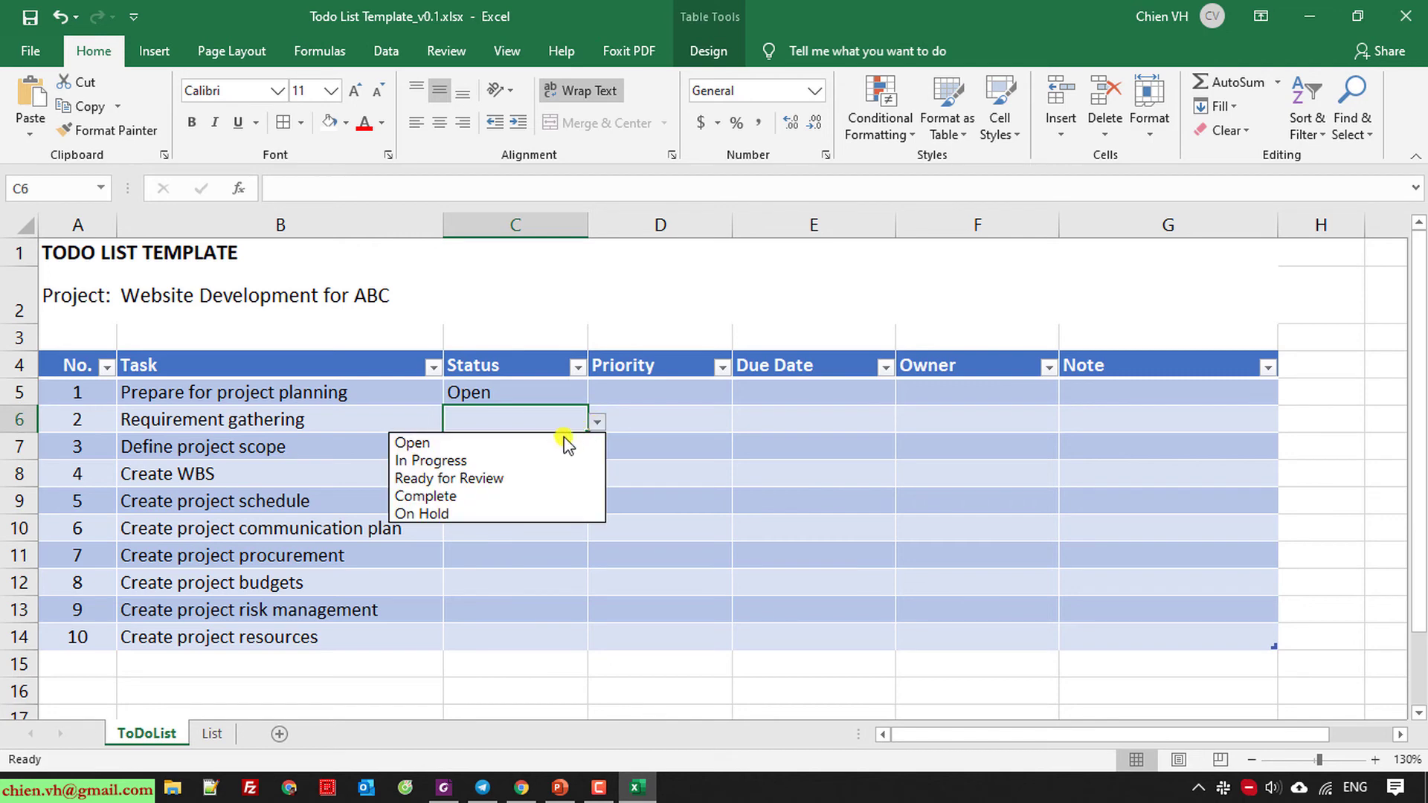
{"action": "left_click", "coordinate": [566, 443]}
{"action": "left_click", "coordinate": [542, 456]}
{"action": "left_click", "coordinate": [545, 417]}
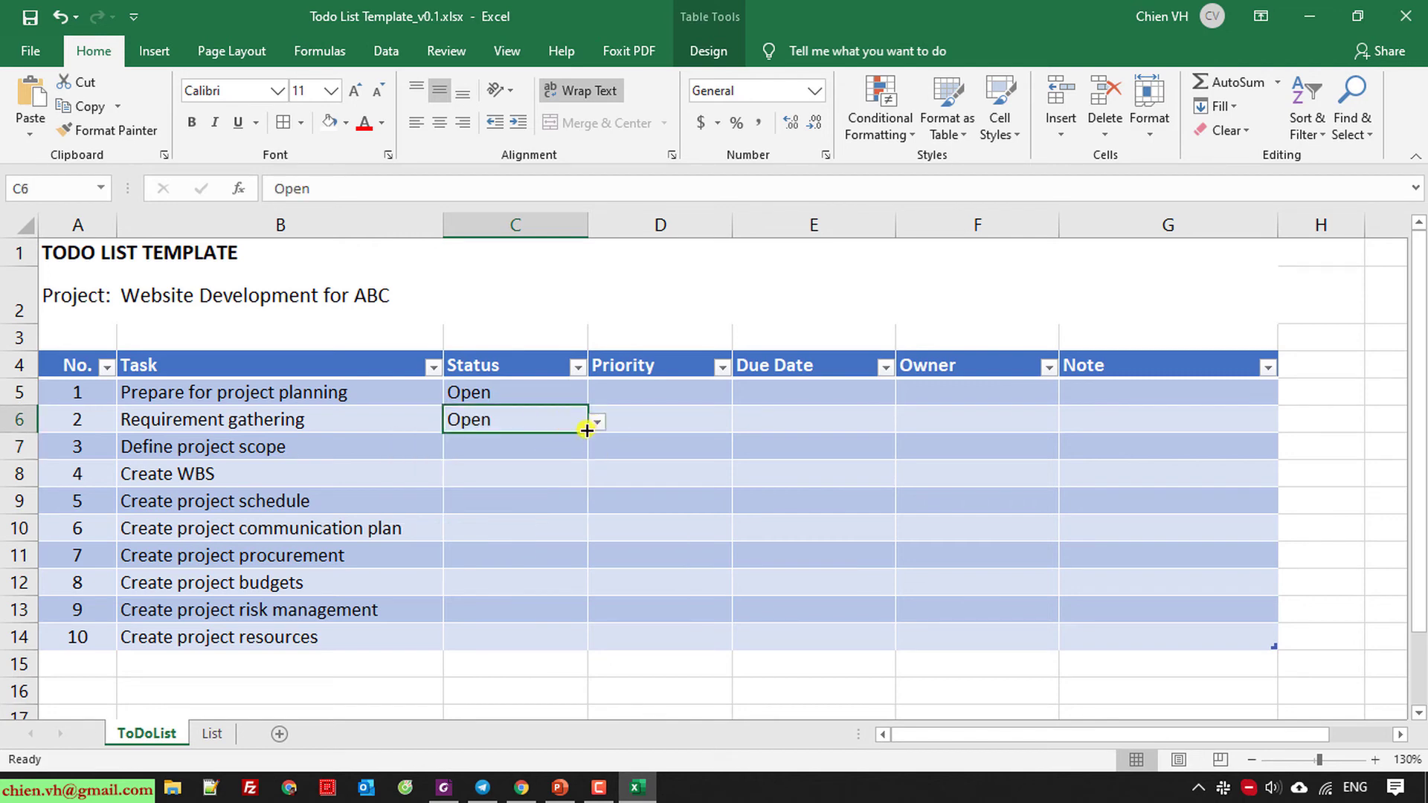
{"action": "left_click_drag", "start_coordinate": [587, 430], "coordinate": [563, 641]}
Set Priority to High for task 1, Normal for task 2, and High for task 8.
{"action": "left_click", "coordinate": [670, 497]}
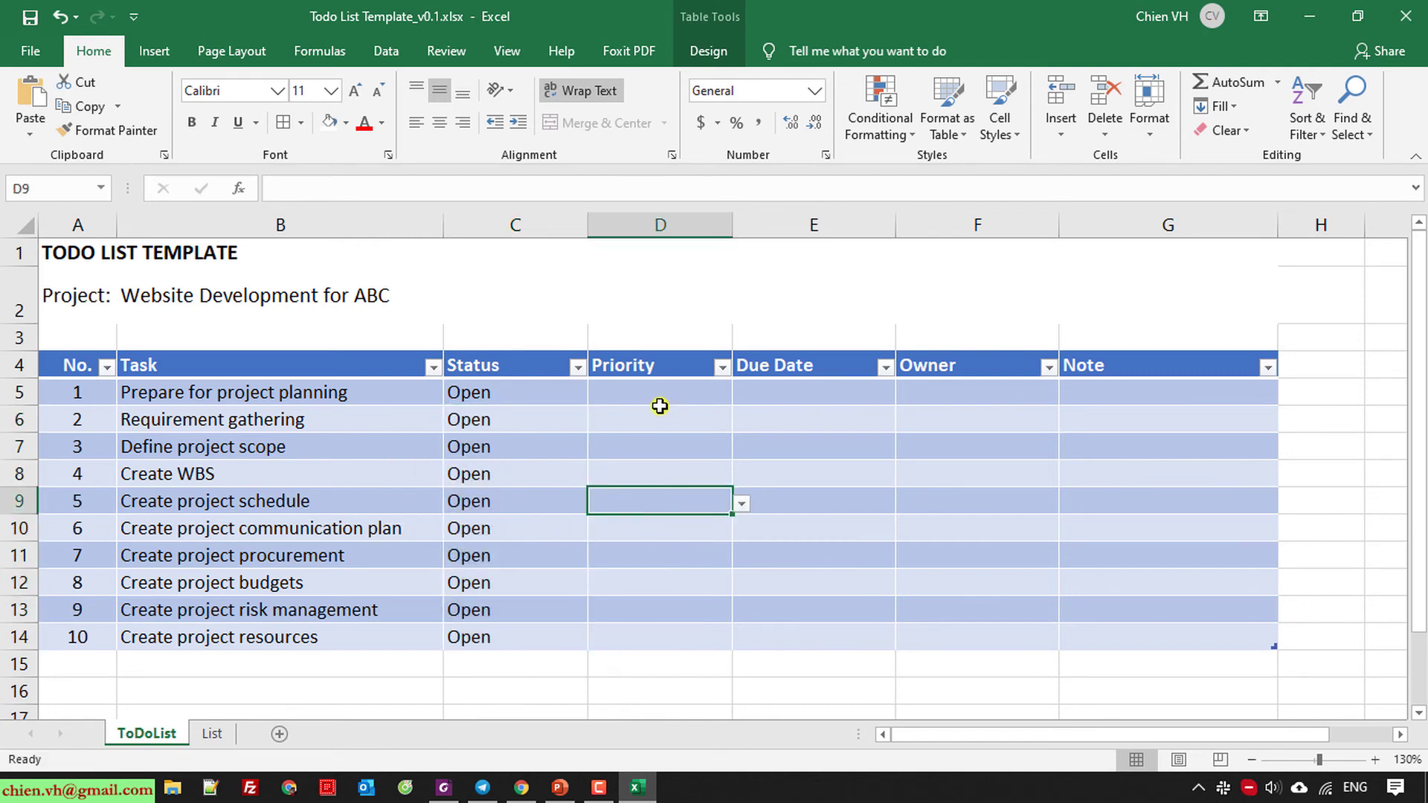
{"action": "left_click", "coordinate": [660, 407]}
{"action": "left_click", "coordinate": [695, 393]}
{"action": "left_click", "coordinate": [743, 392]}
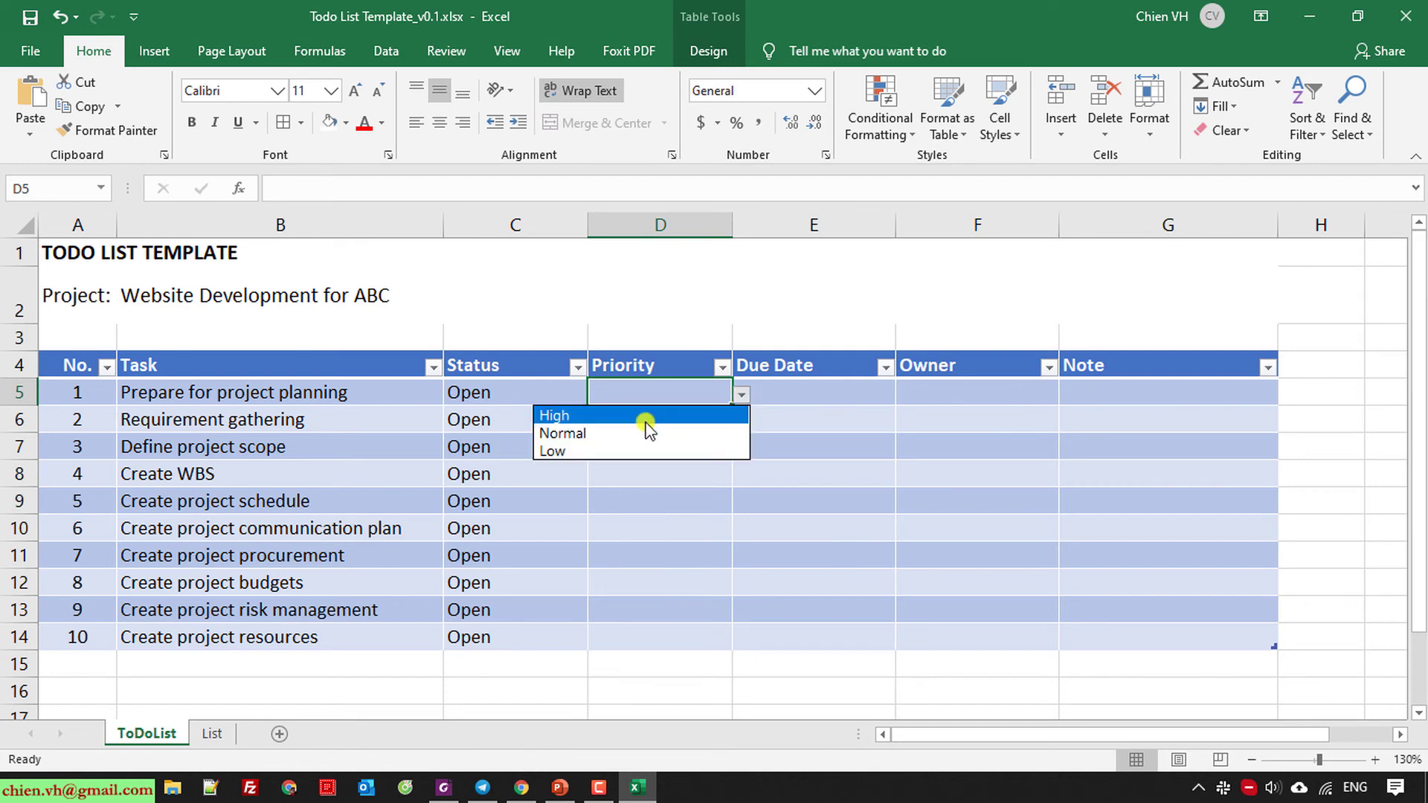
{"action": "left_click", "coordinate": [649, 415]}
{"action": "left_click", "coordinate": [669, 420]}
{"action": "left_click", "coordinate": [741, 421]}
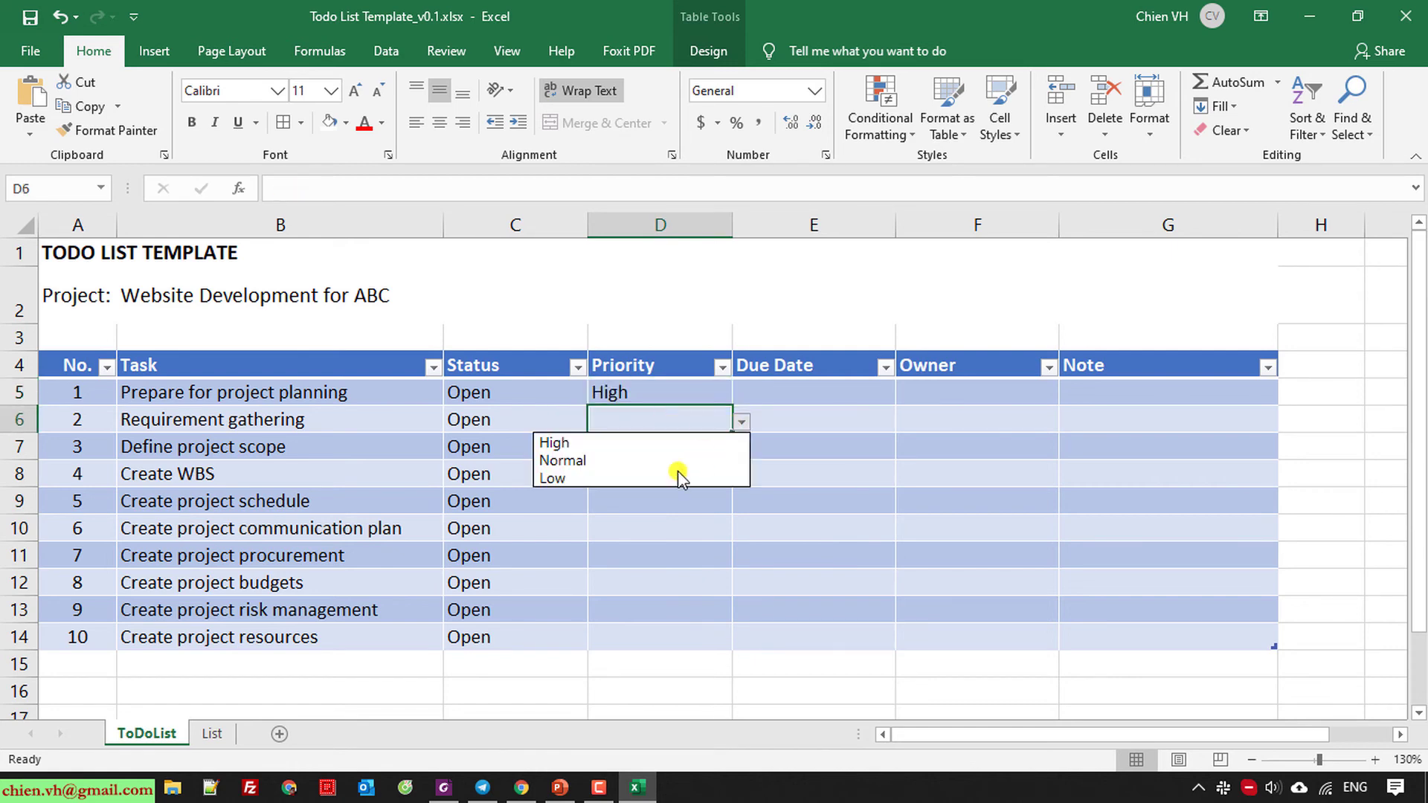
{"action": "left_click", "coordinate": [609, 460]}
{"action": "left_click", "coordinate": [631, 583]}
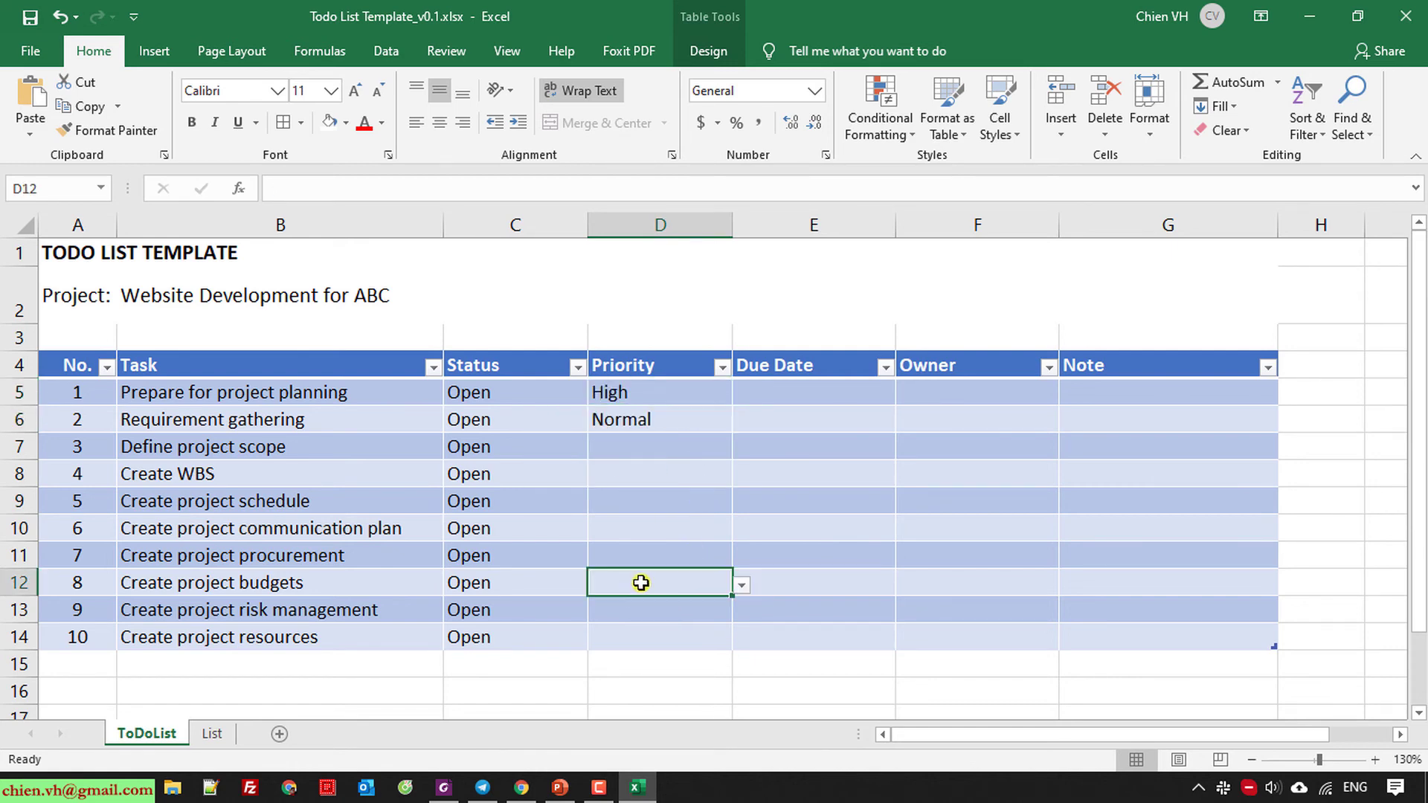
{"action": "left_click", "coordinate": [742, 585]}
{"action": "left_click", "coordinate": [646, 601]}
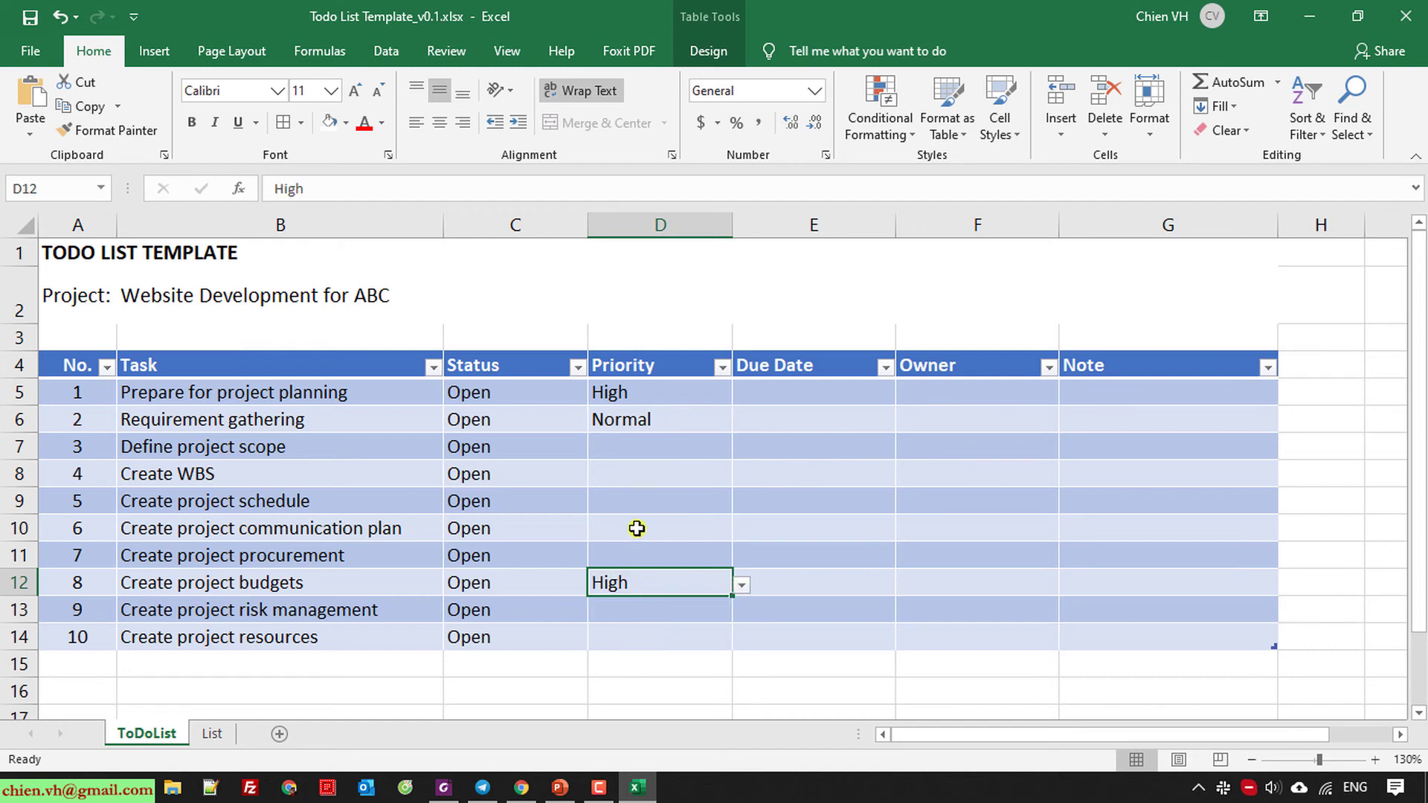
Set task 5's Priority to Normal and tasks 4, 3 and 6 to High.
{"action": "left_click", "coordinate": [634, 504]}
{"action": "left_click", "coordinate": [741, 504]}
{"action": "left_click", "coordinate": [647, 542]}
{"action": "left_click", "coordinate": [654, 477]}
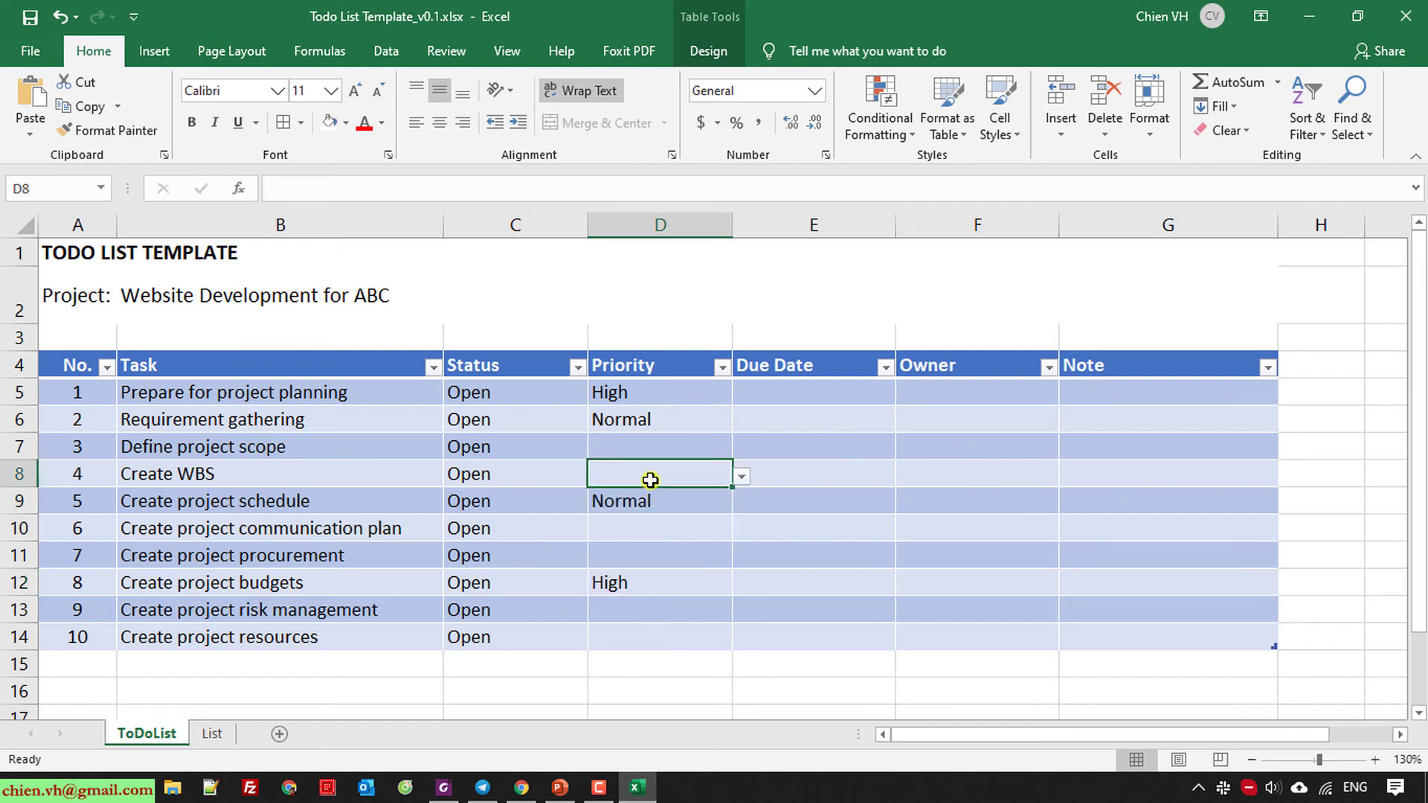
{"action": "left_click", "coordinate": [742, 476]}
{"action": "left_click", "coordinate": [638, 499]}
{"action": "left_click", "coordinate": [650, 442]}
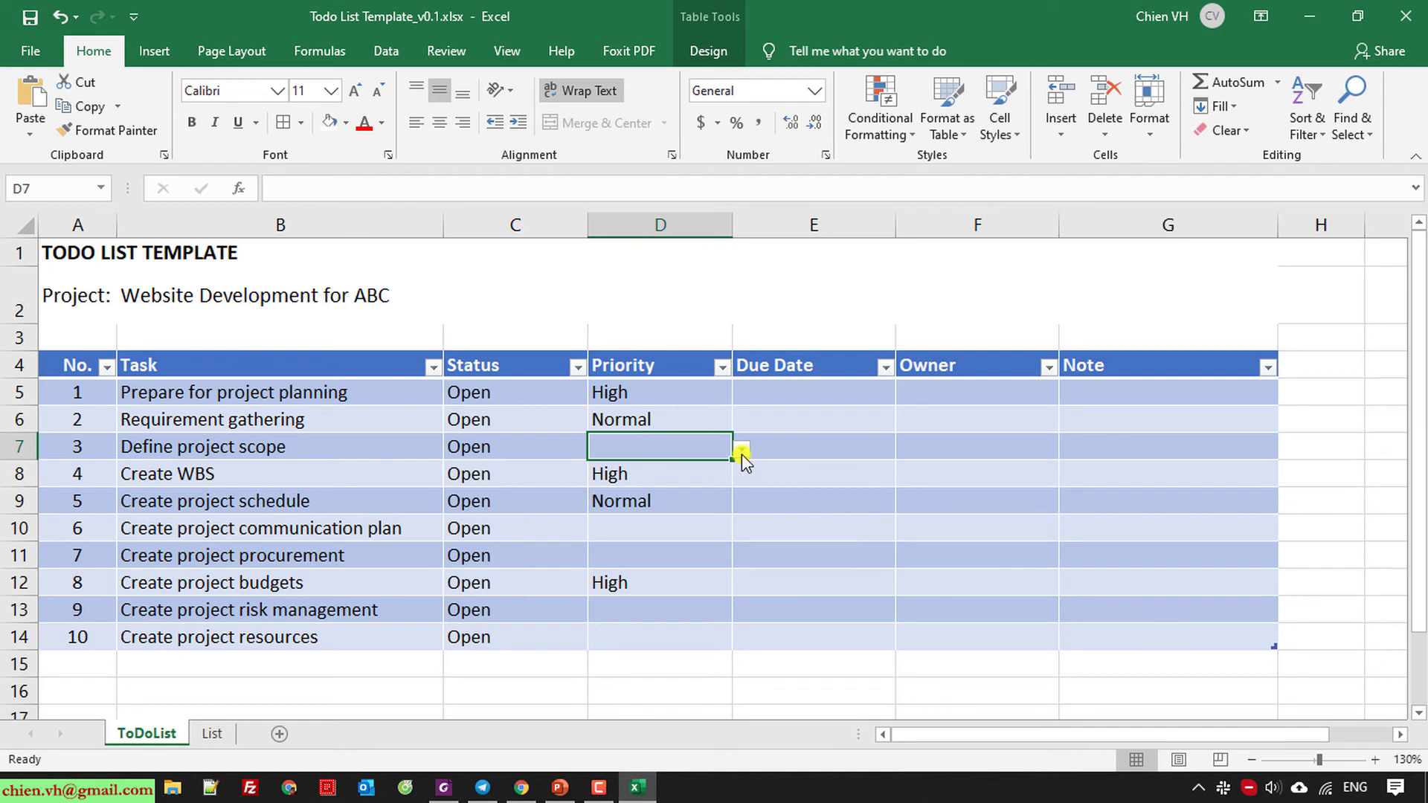
{"action": "left_click", "coordinate": [742, 449]}
{"action": "left_click", "coordinate": [659, 467]}
{"action": "left_click", "coordinate": [660, 532]}
{"action": "left_click", "coordinate": [742, 532]}
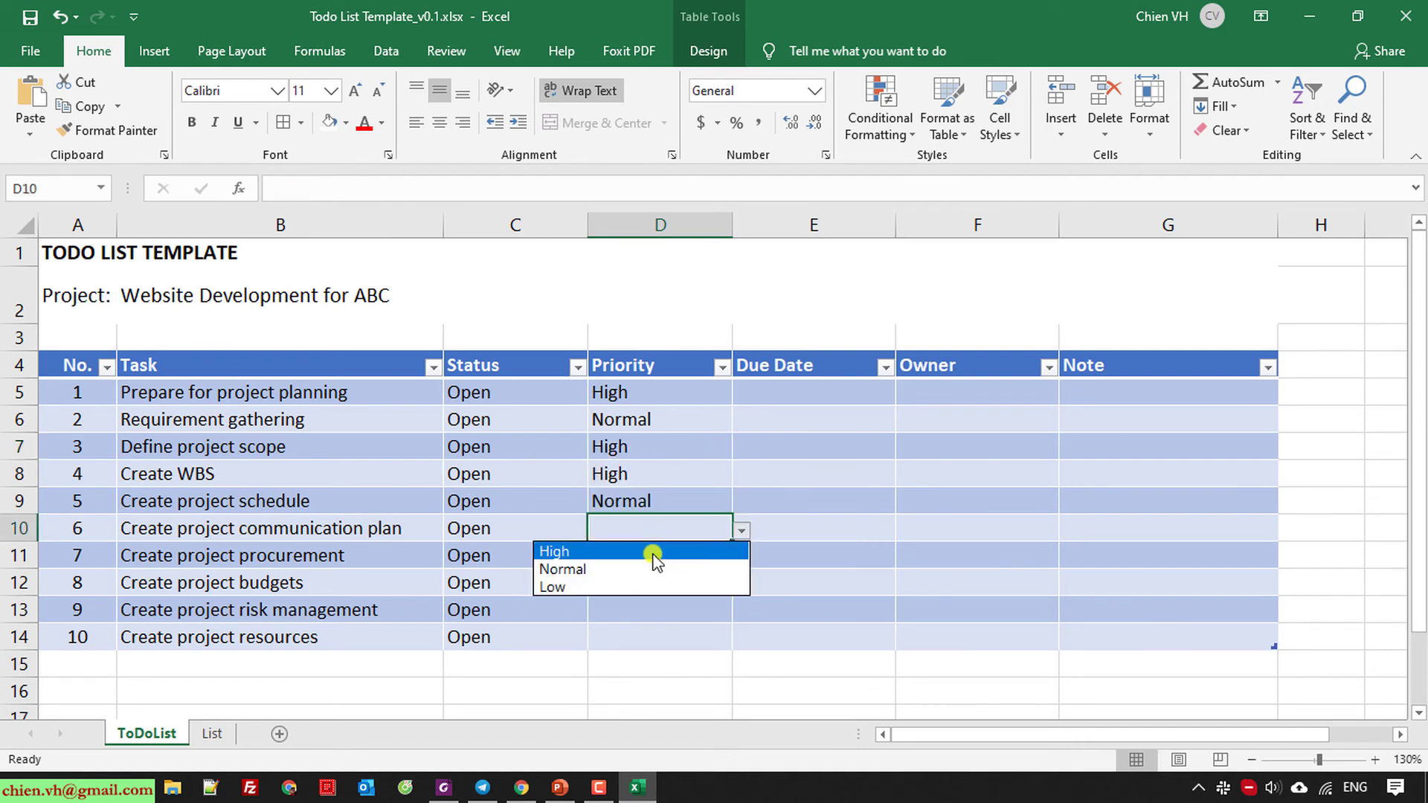
{"action": "left_click", "coordinate": [657, 552]}
Set tasks 7 and 9 to High Priority and task 10 to Normal.
{"action": "left_click", "coordinate": [644, 559]}
{"action": "left_click", "coordinate": [742, 560]}
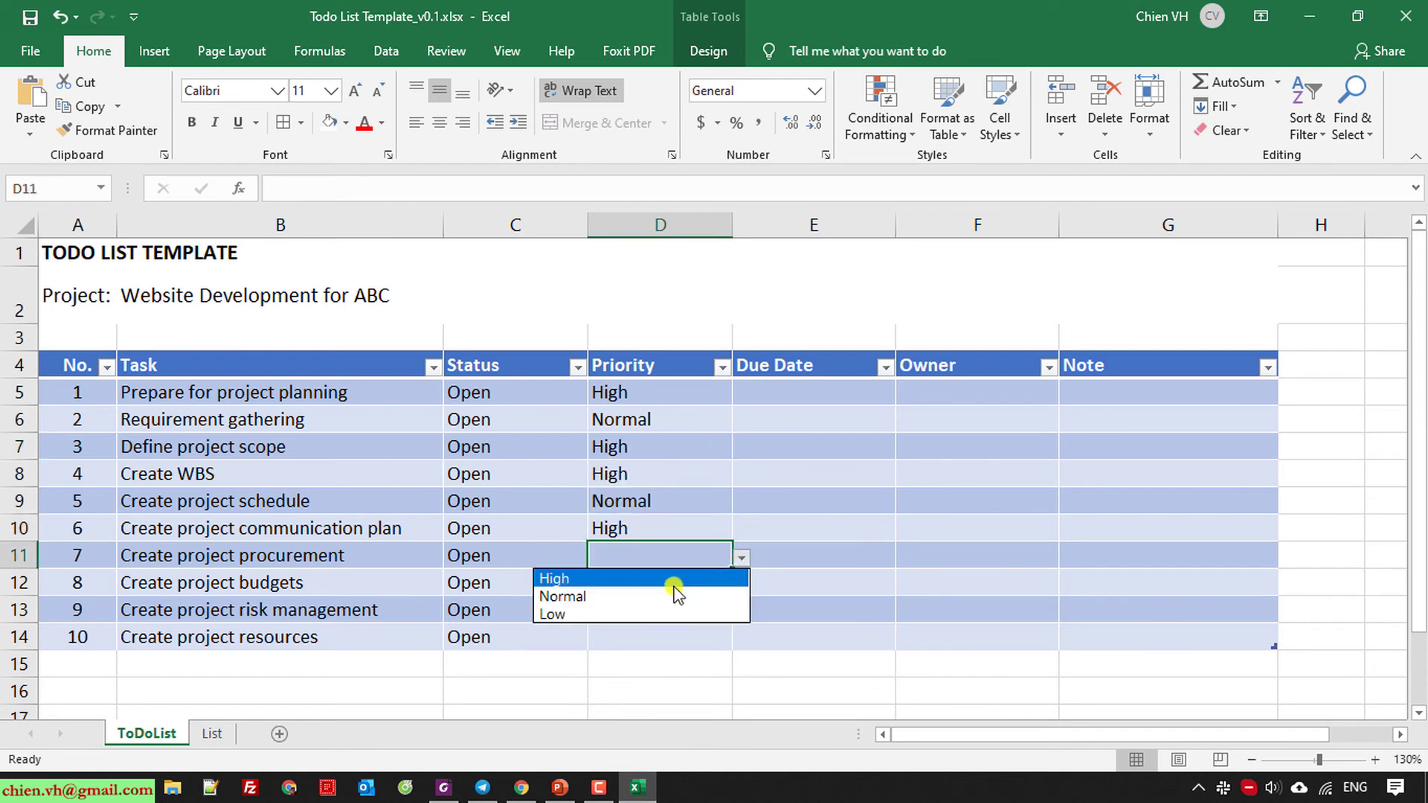
{"action": "left_click", "coordinate": [669, 580]}
{"action": "left_click", "coordinate": [654, 612]}
{"action": "left_click", "coordinate": [742, 613]}
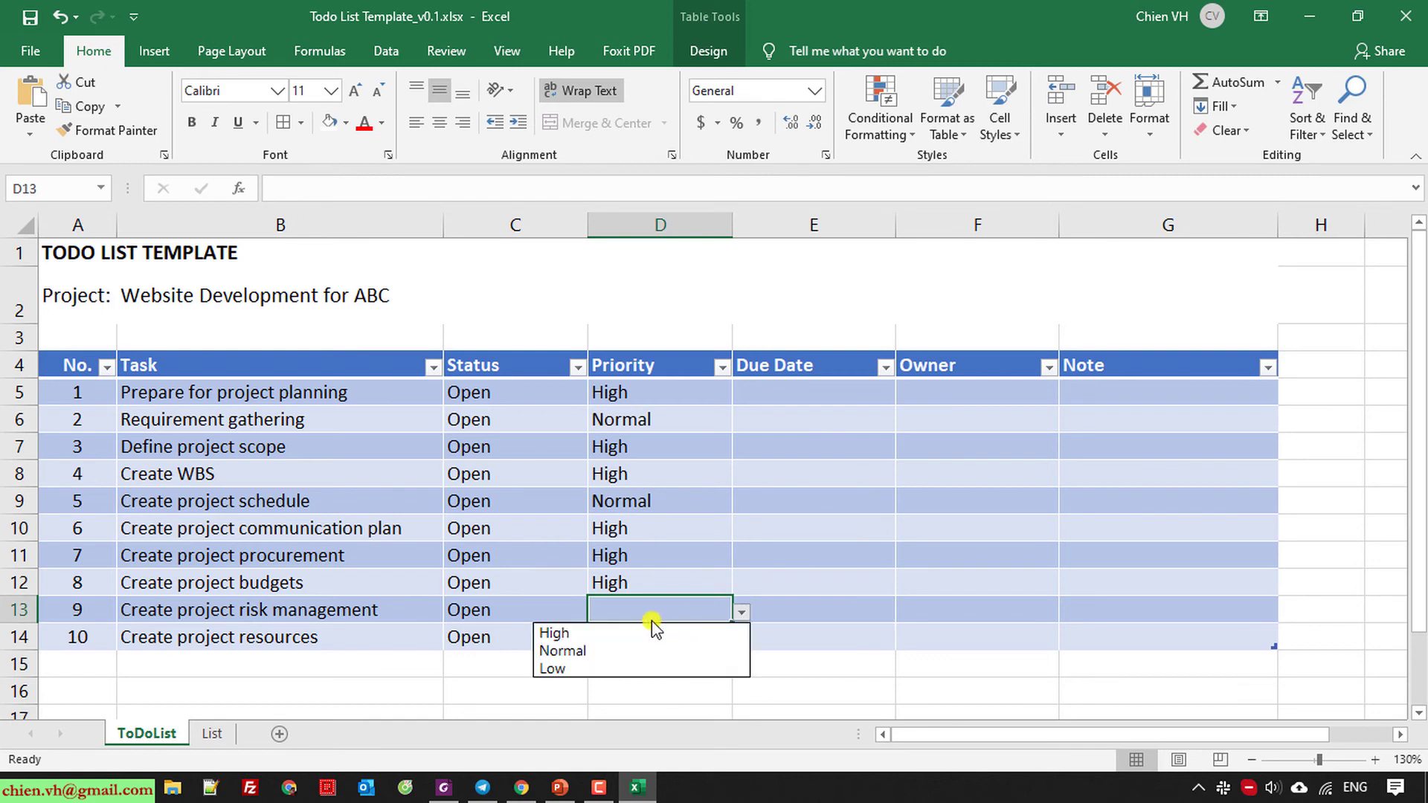
{"action": "left_click", "coordinate": [641, 633]}
{"action": "left_click", "coordinate": [651, 637]}
{"action": "left_click", "coordinate": [741, 640]}
{"action": "left_click", "coordinate": [632, 678]}
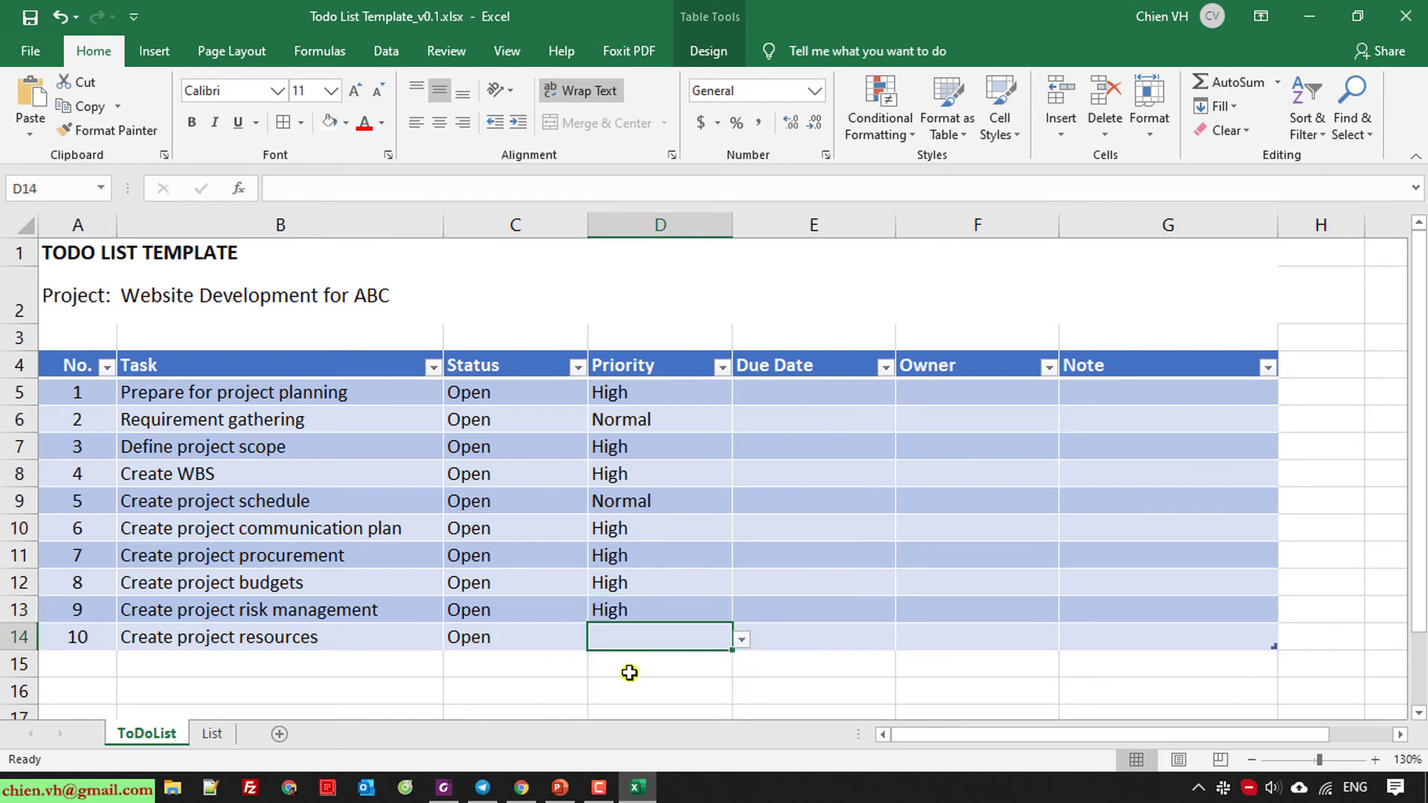
{"action": "left_click", "coordinate": [788, 665]}
{"action": "left_click", "coordinate": [777, 399]}
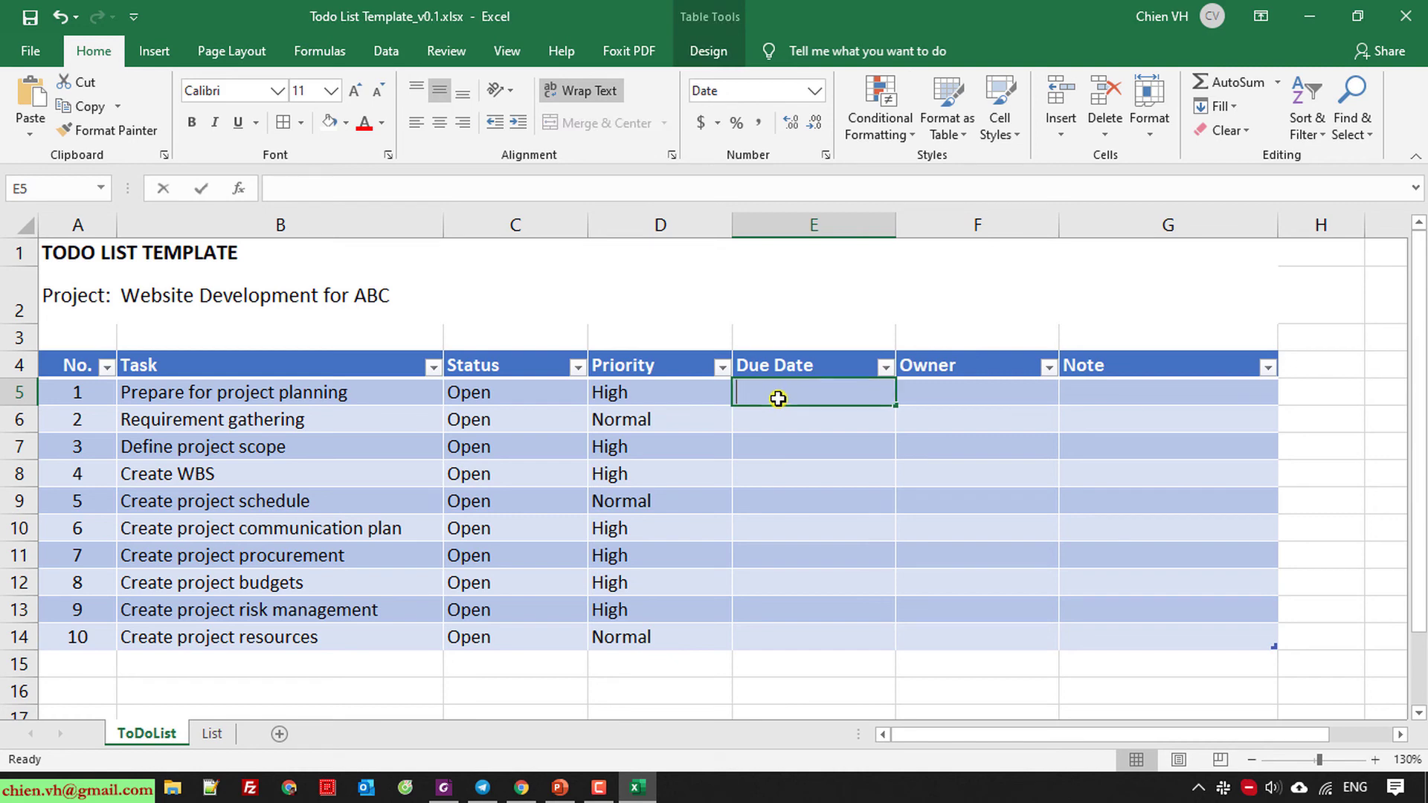
Enter due date 1/5/2020 for task 1 and 5/20/2020 for task 2, then fill 5/21–5/28/2020 down to task 10.
{"action": "type", "text": "01"}
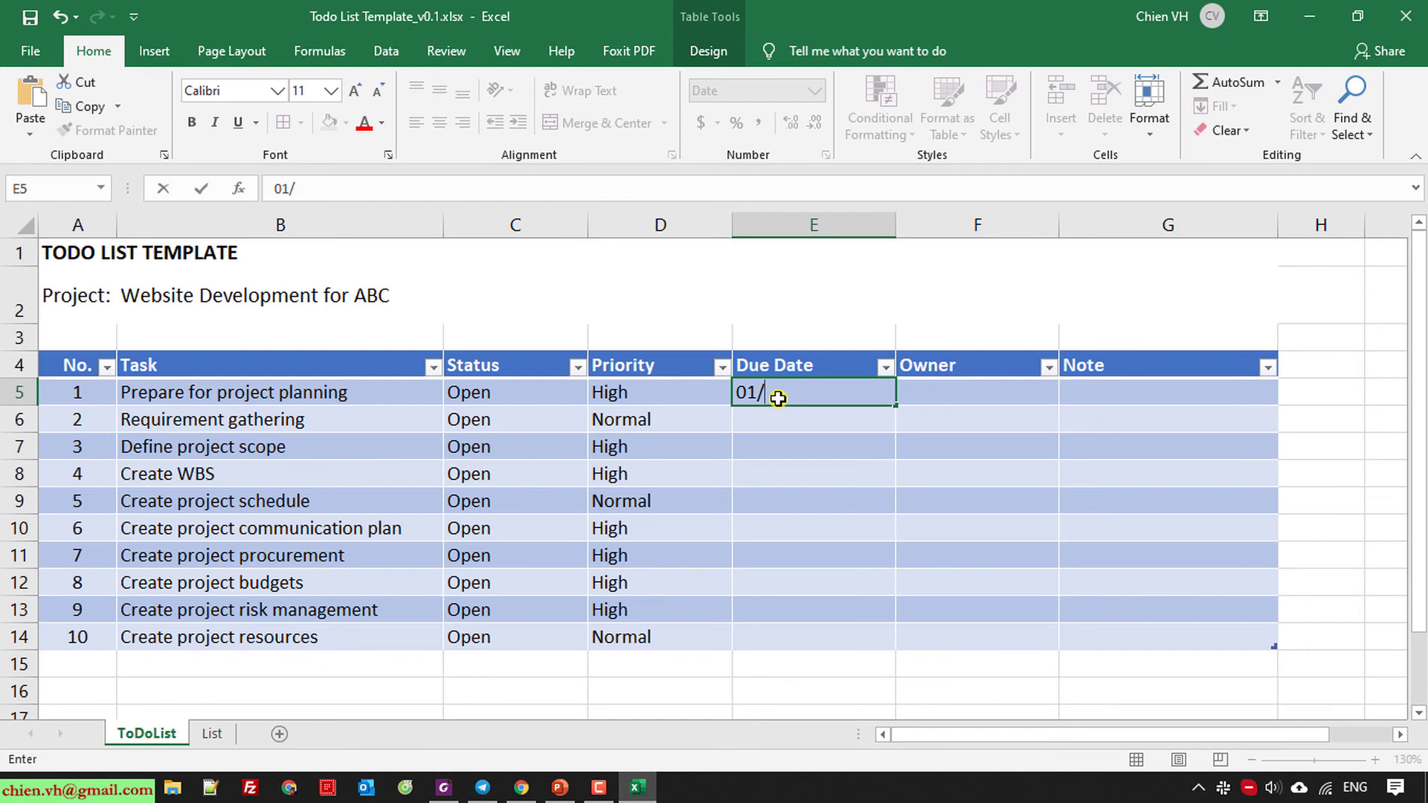
{"action": "type", "text": "/05/2020"}
{"action": "key", "text": "Return"}
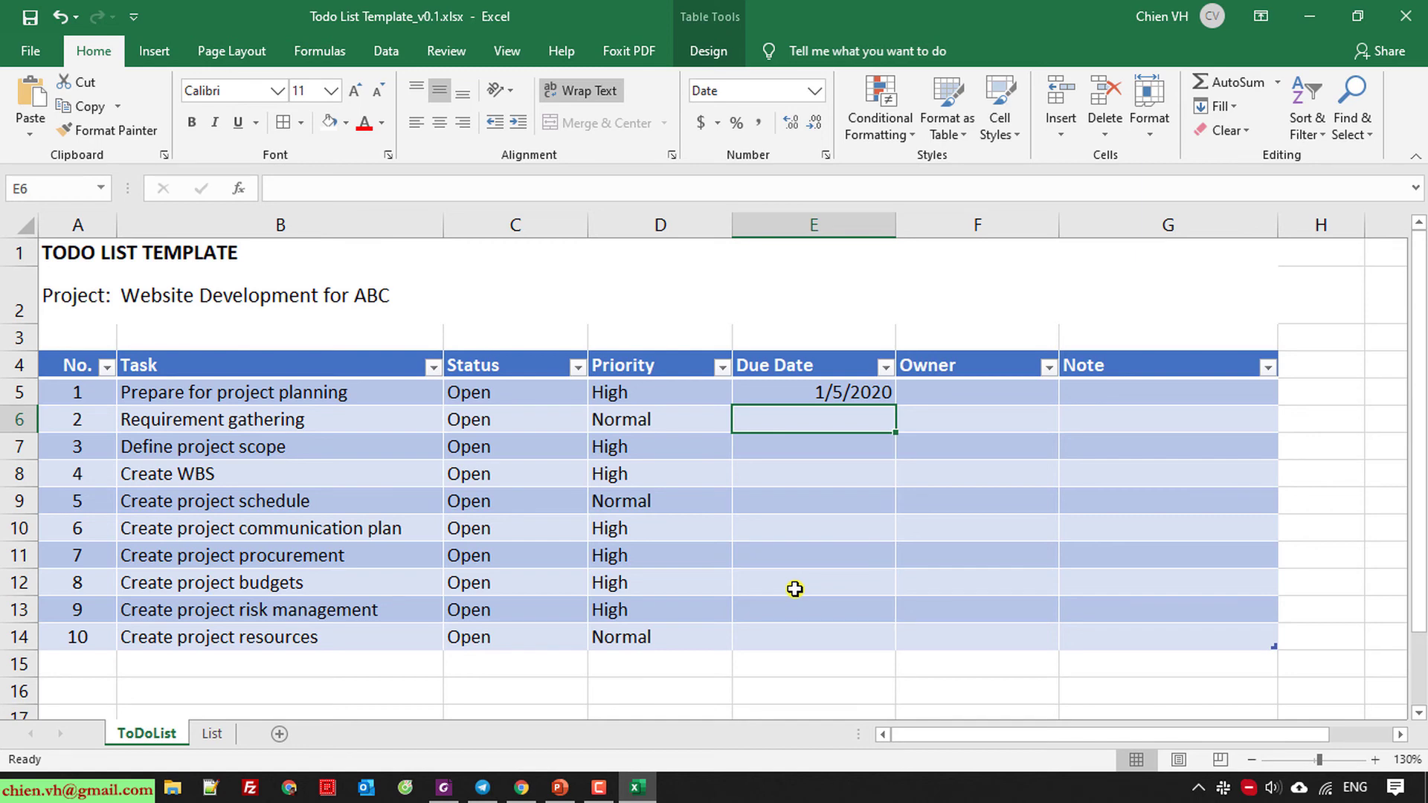
{"action": "type", "text": "0"}
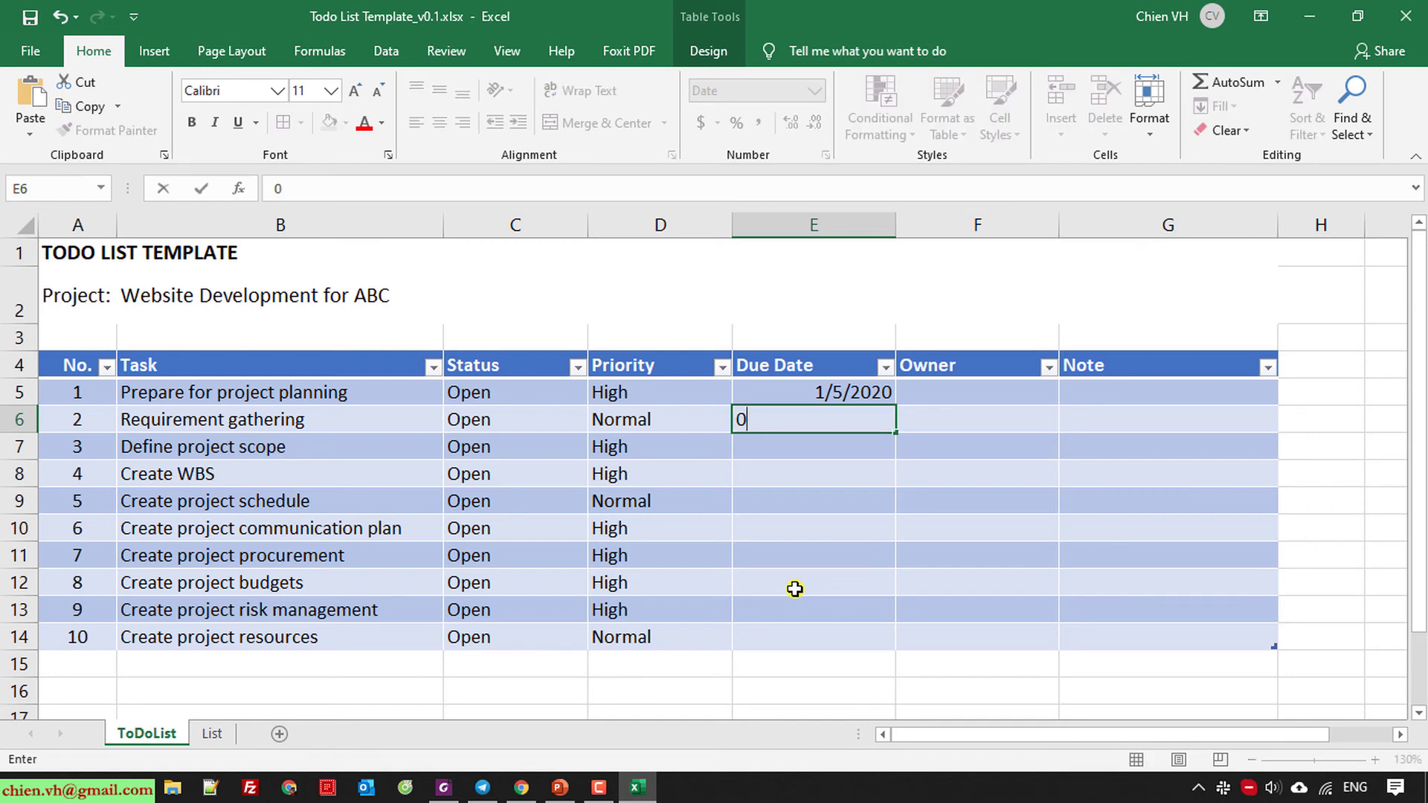
{"action": "type", "text": "5/20/2020"}
{"action": "key", "text": "Return"}
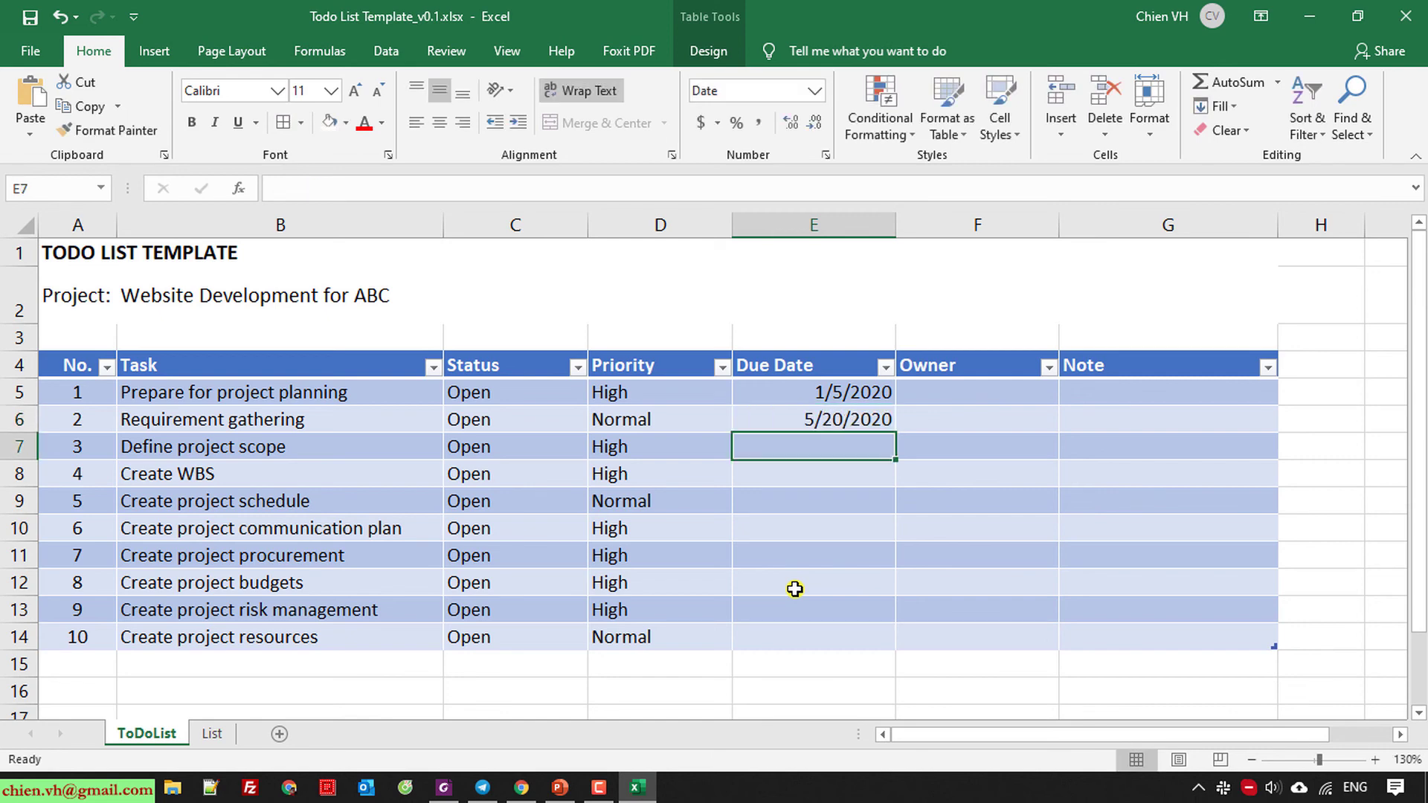
{"action": "left_click", "coordinate": [856, 419]}
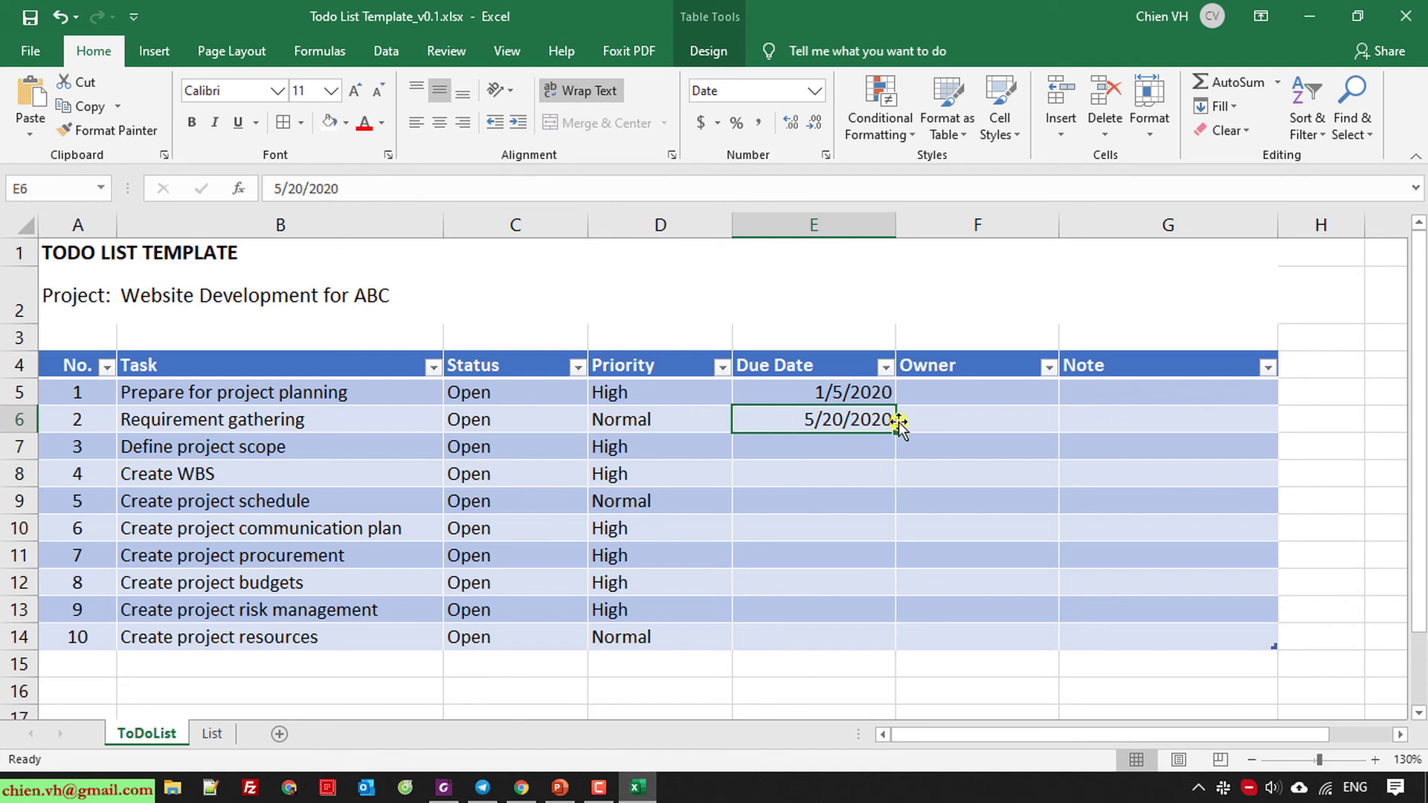
{"action": "left_click_drag", "start_coordinate": [887, 435], "coordinate": [875, 641]}
{"action": "left_click", "coordinate": [979, 580]}
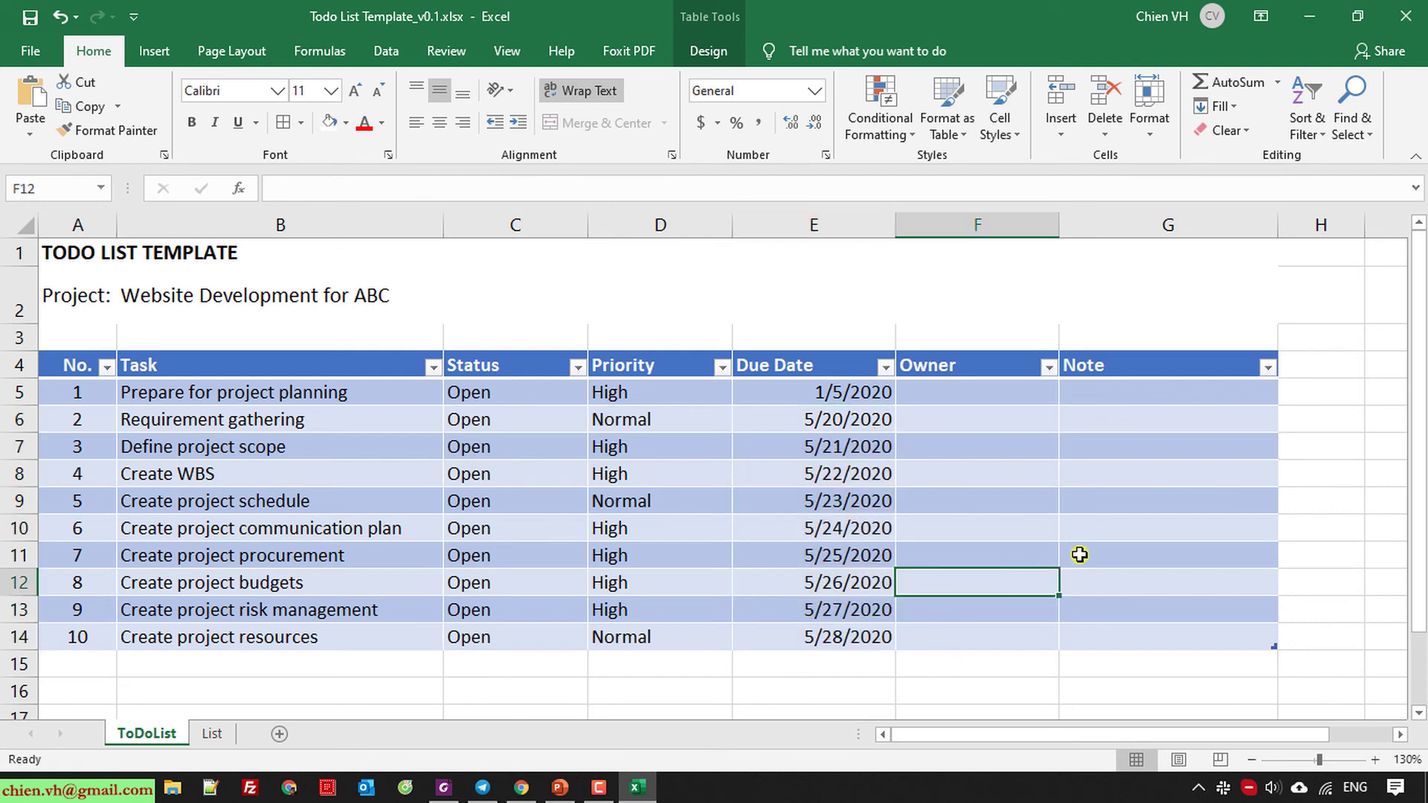
Enter the owners' names for tasks 1 through 5 in the Owner column.
{"action": "left_click", "coordinate": [1017, 401]}
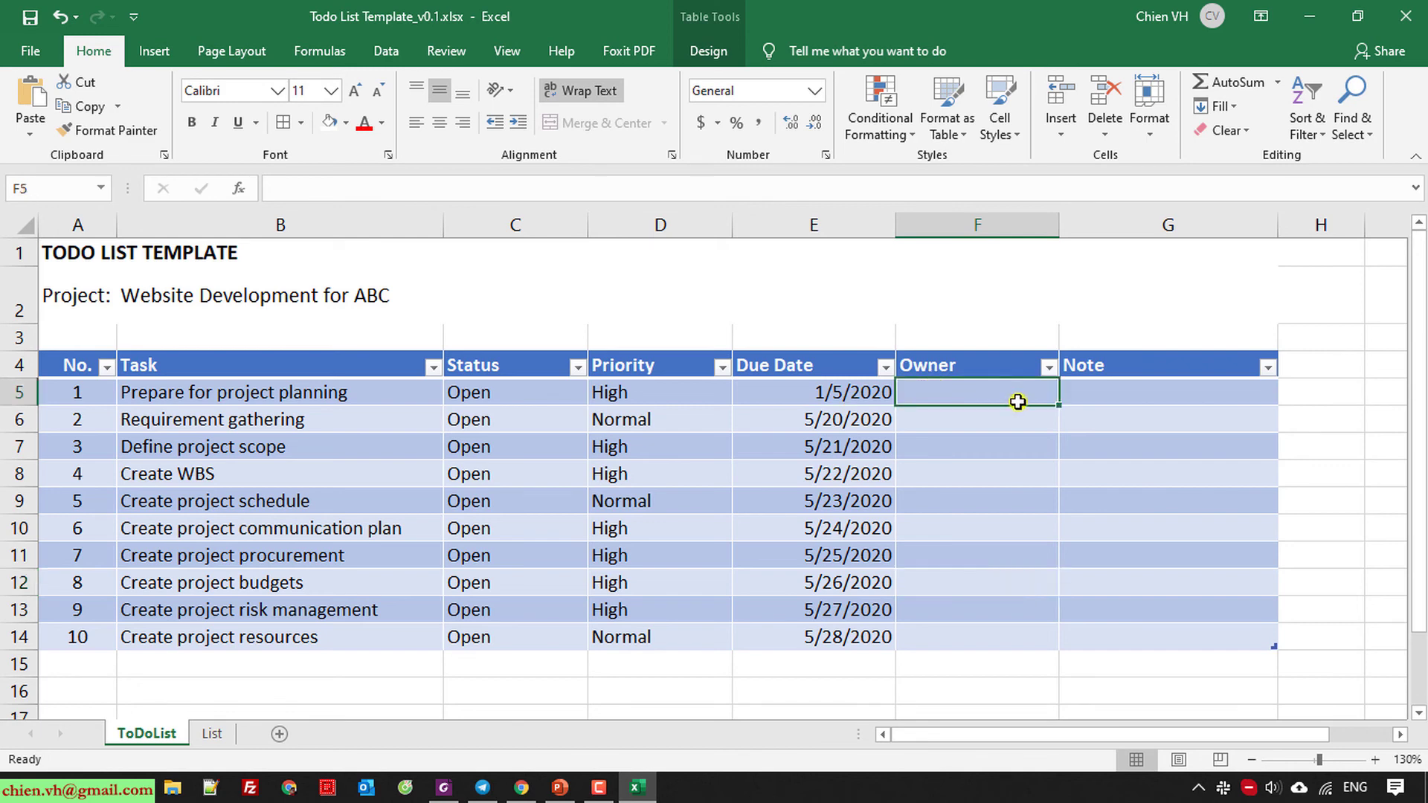
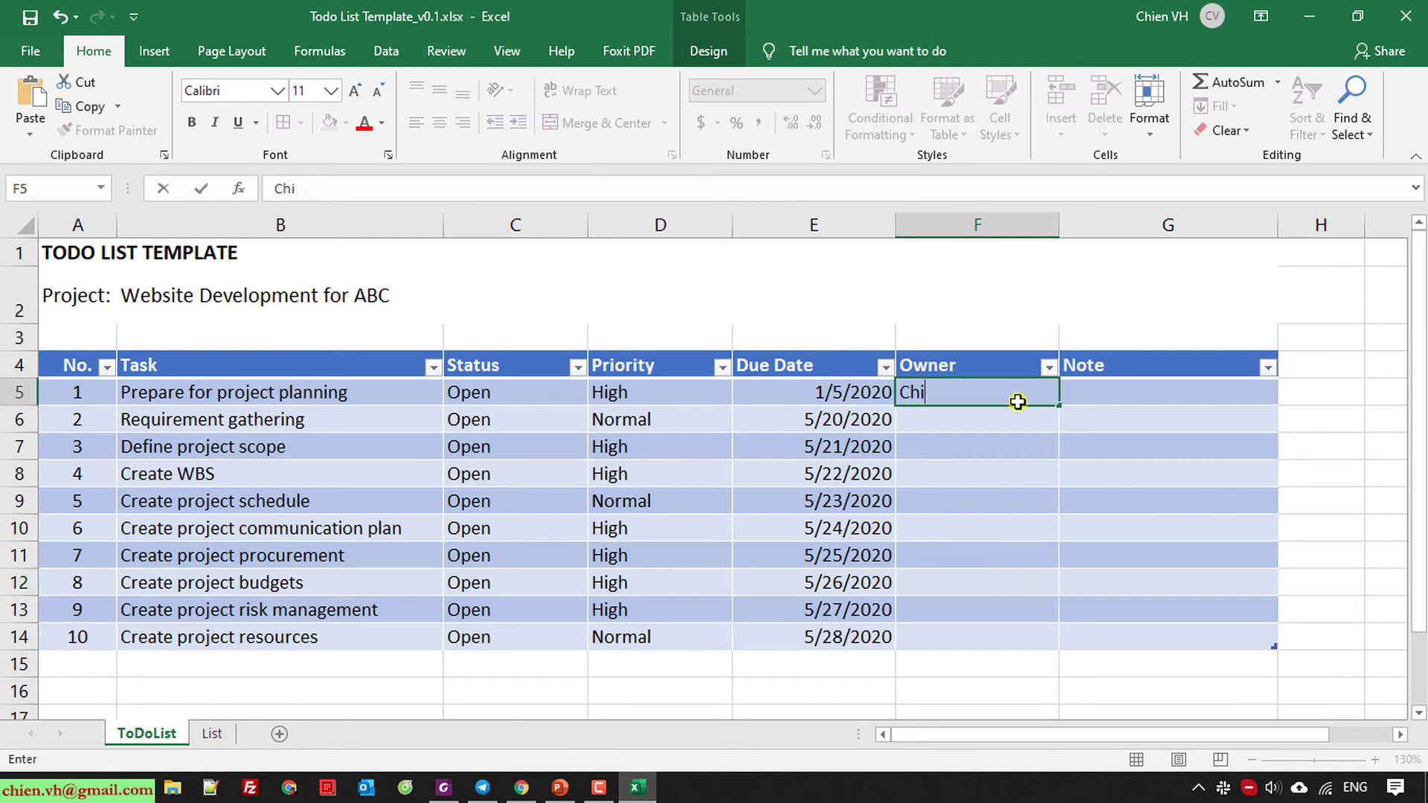
{"action": "key", "text": "Return"}
{"action": "type", "text": "ChienVH"}
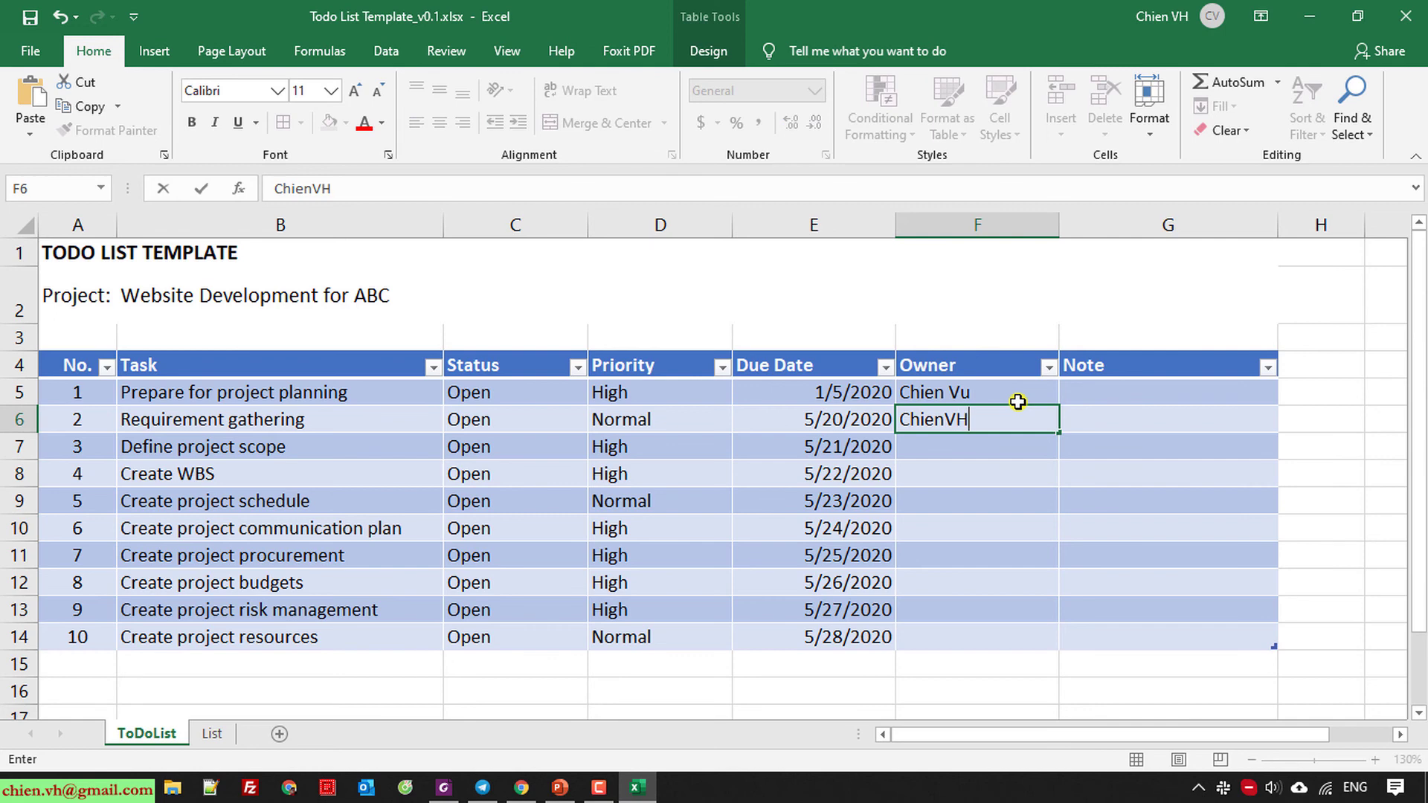
{"action": "key", "text": "Return"}
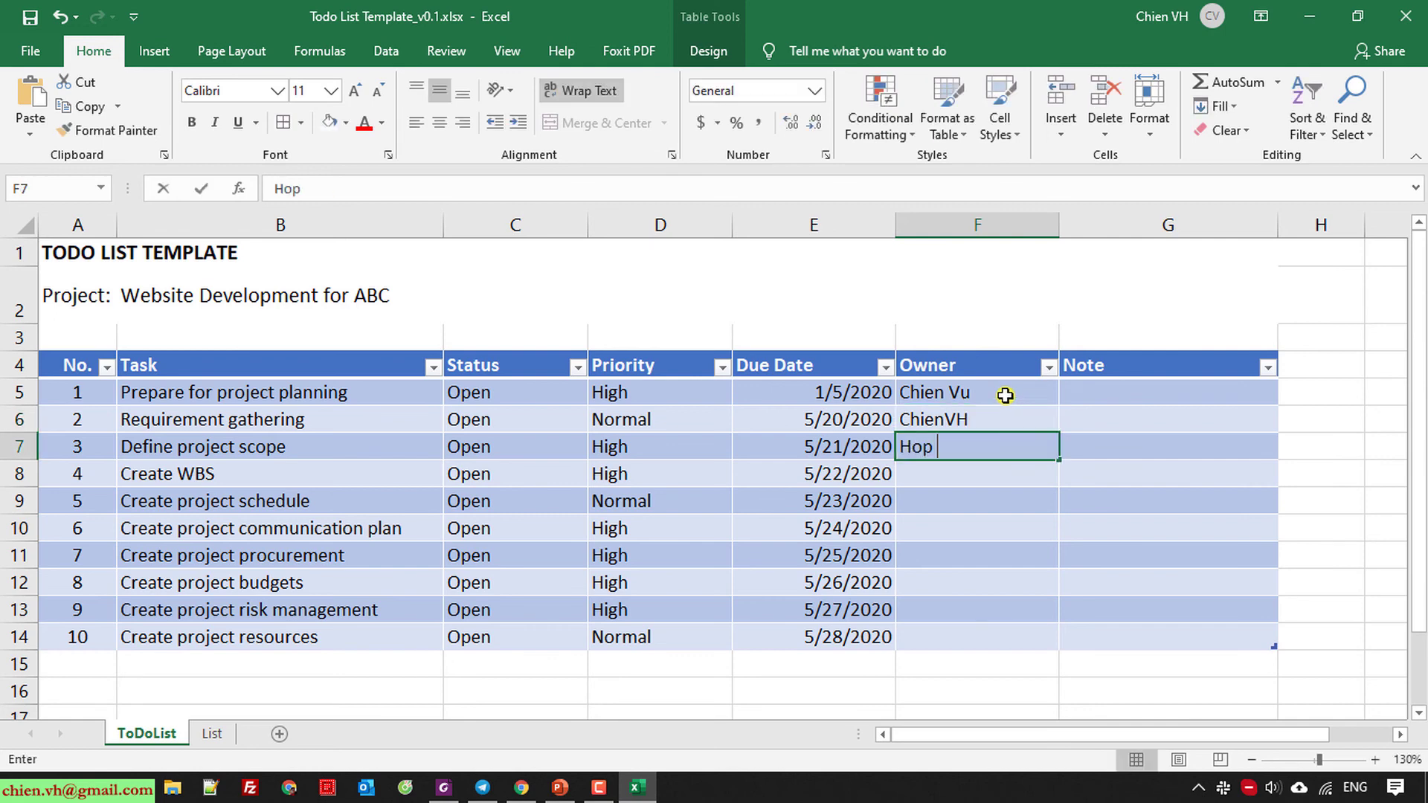
{"action": "key", "text": "Return"}
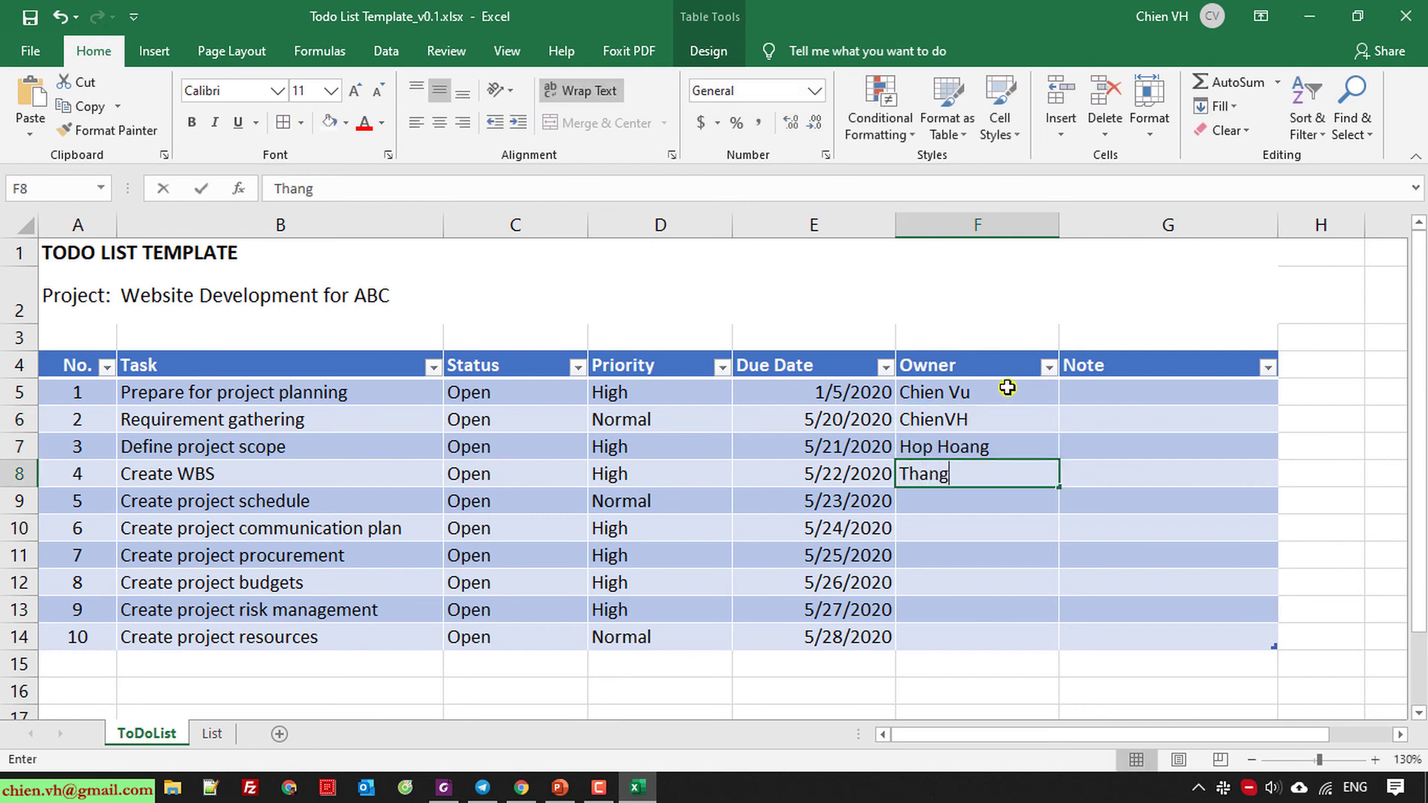
{"action": "key", "text": "Return"}
{"action": "type", "text": "Chien"}
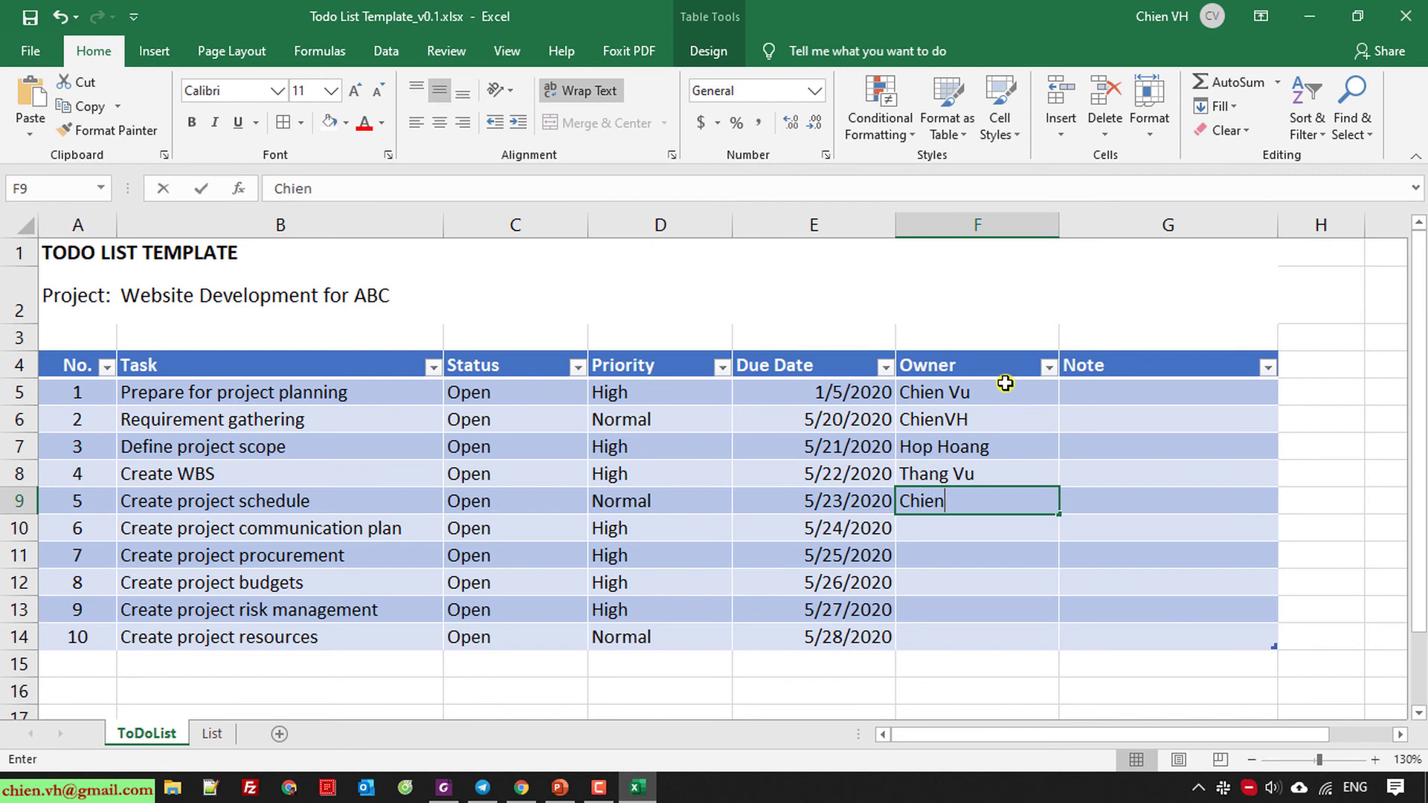
{"action": "key", "text": "Return"}
Enter the owners' names for tasks 6 through 10, accepting AutoComplete suggestions.
{"action": "type", "text": "T"}
{"action": "key", "text": "ctrl+Return"}
{"action": "key", "text": "Return"}
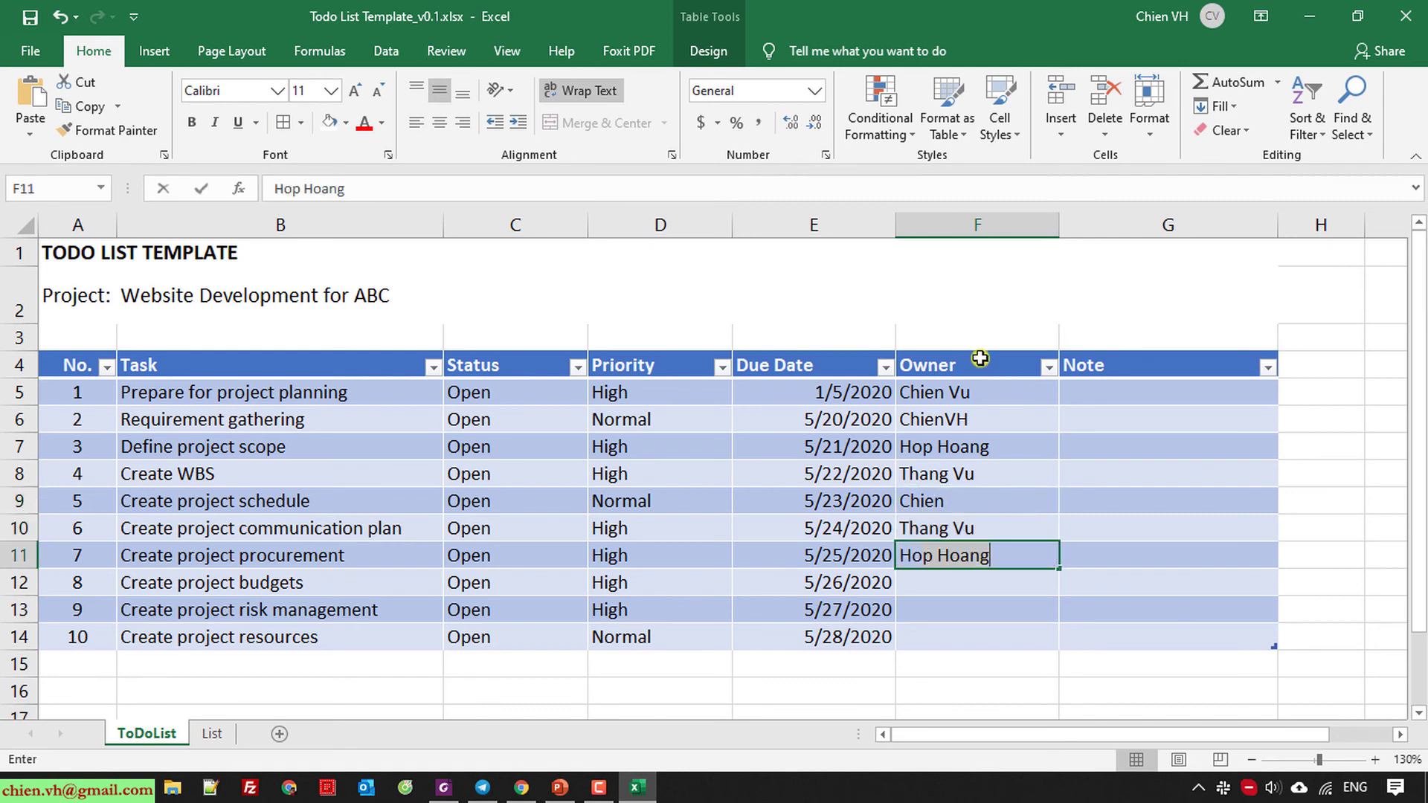
{"action": "key", "text": "Return"}
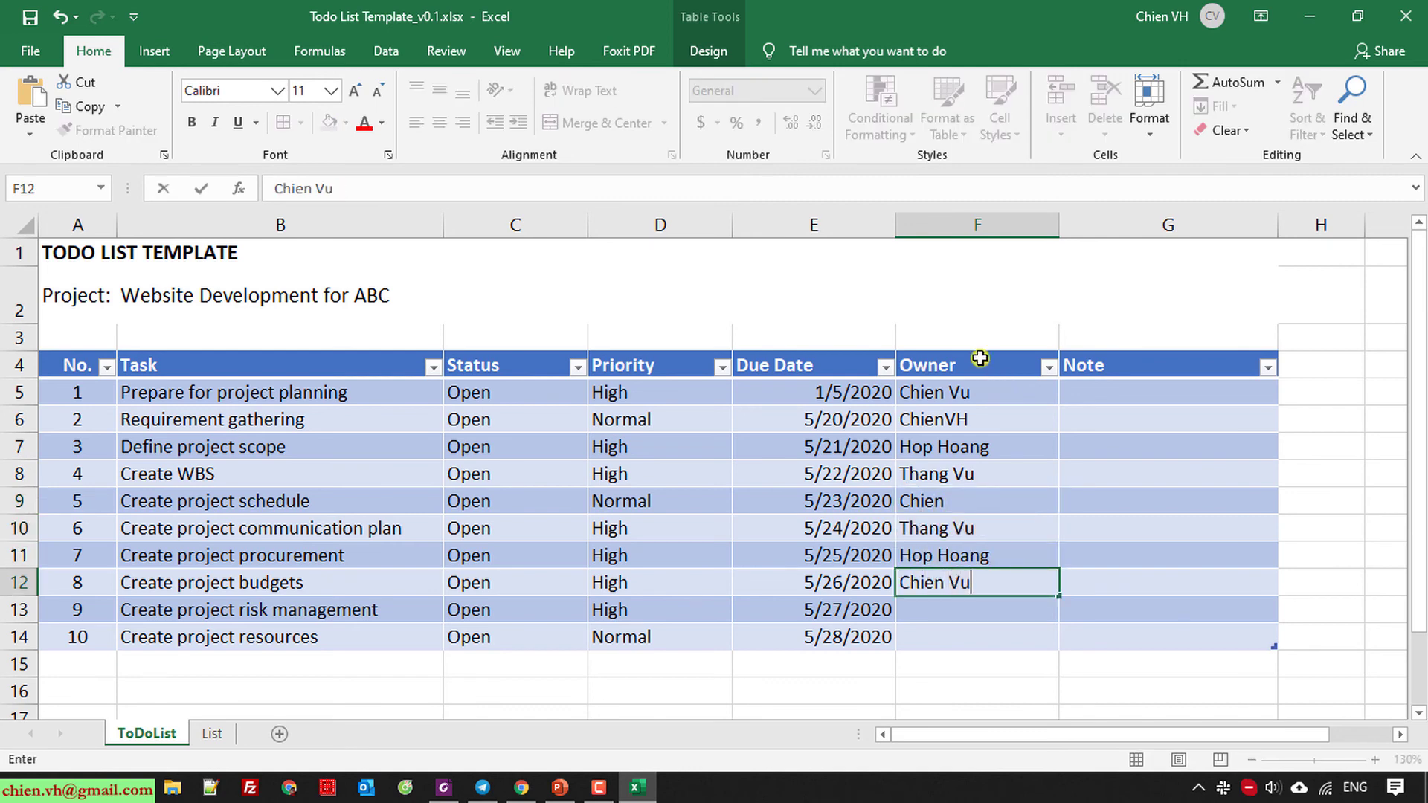
{"action": "key", "text": "Return"}
{"action": "type", "text": "ChienVH"}
{"action": "key", "text": "Return"}
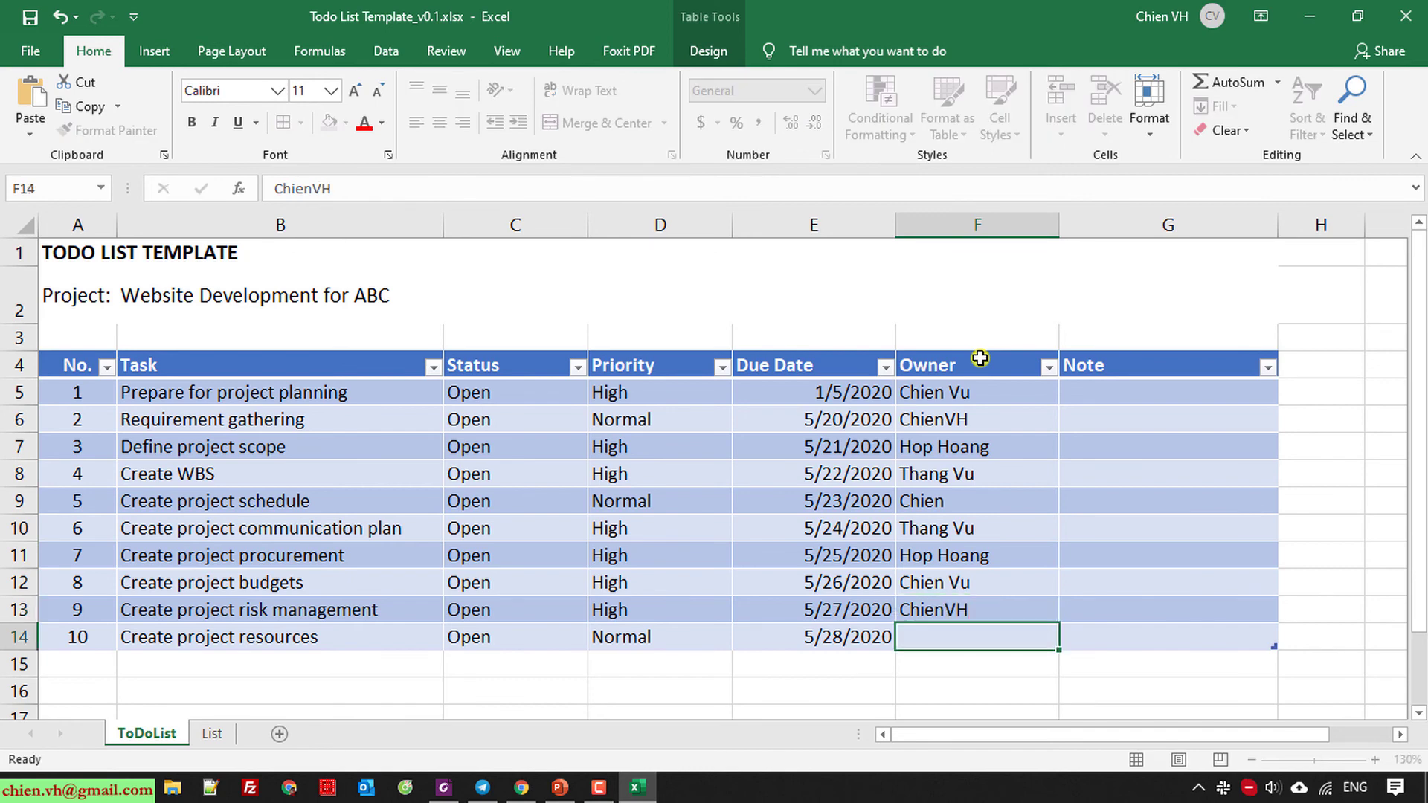
{"action": "type", "text": "ChienVH"}
{"action": "key", "text": "Return"}
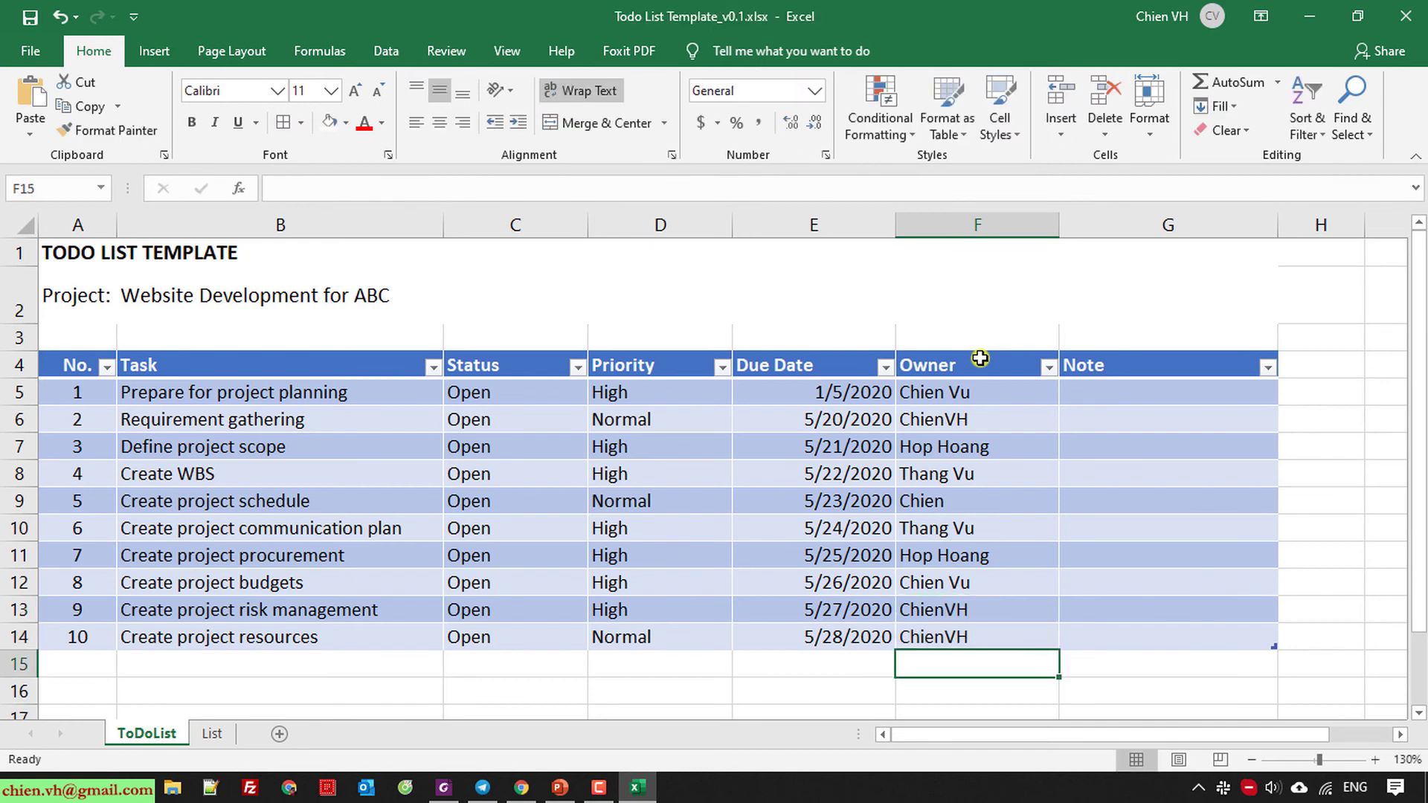
{"action": "left_click", "coordinate": [1203, 637]}
Type the note 'Need to work as priority.' for task 1.
{"action": "left_click", "coordinate": [1348, 617]}
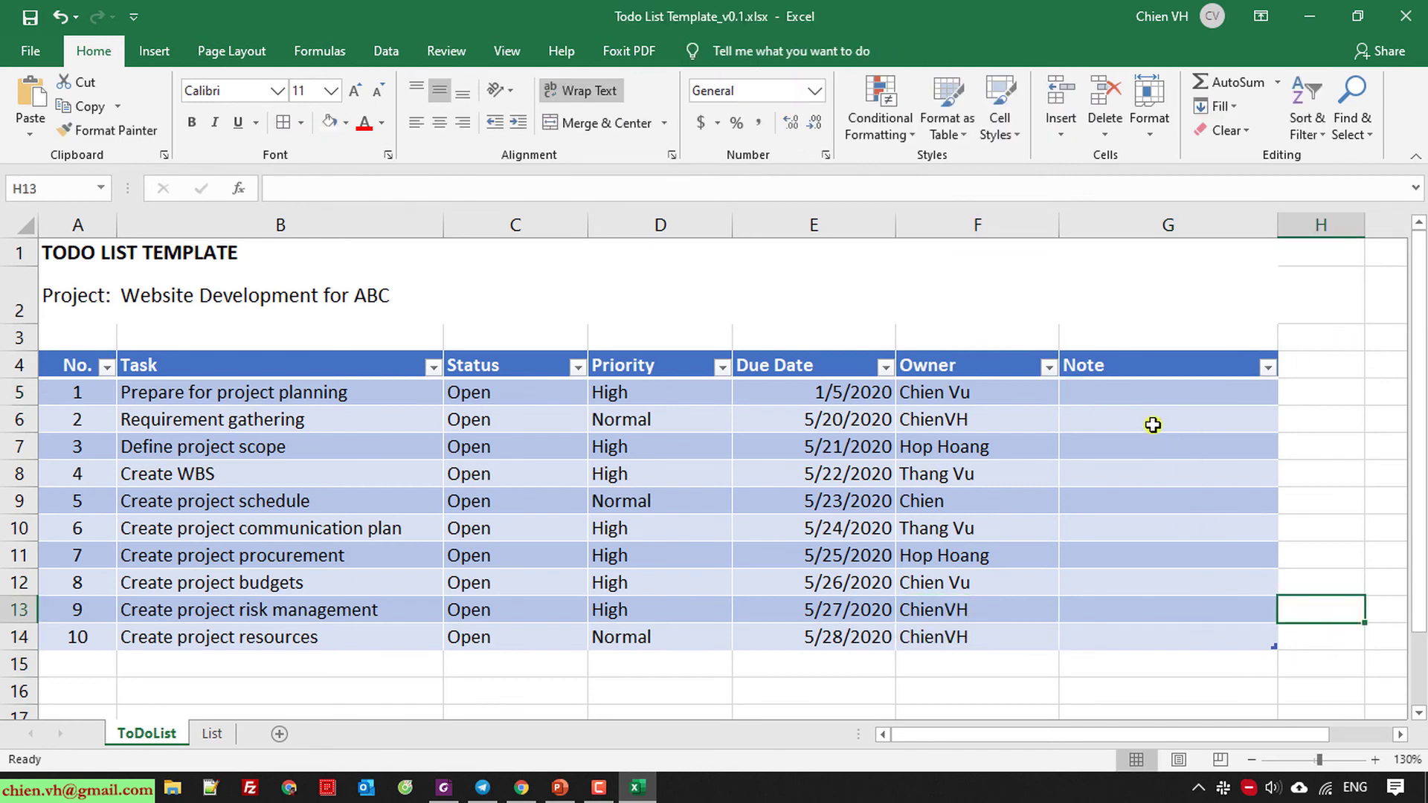
{"action": "left_click", "coordinate": [1127, 391]}
{"action": "type", "text": "Nee"}
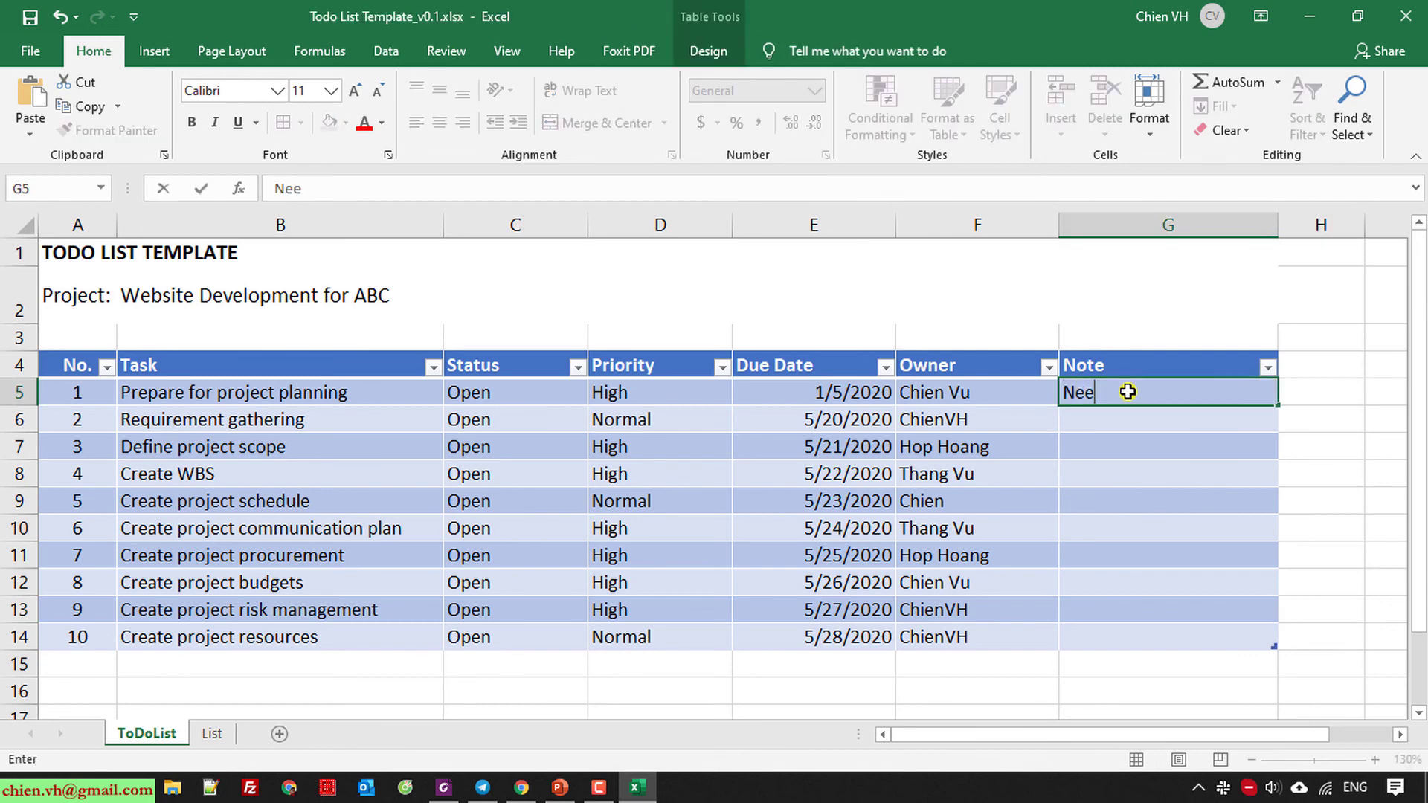
{"action": "type", "text": "d to work"}
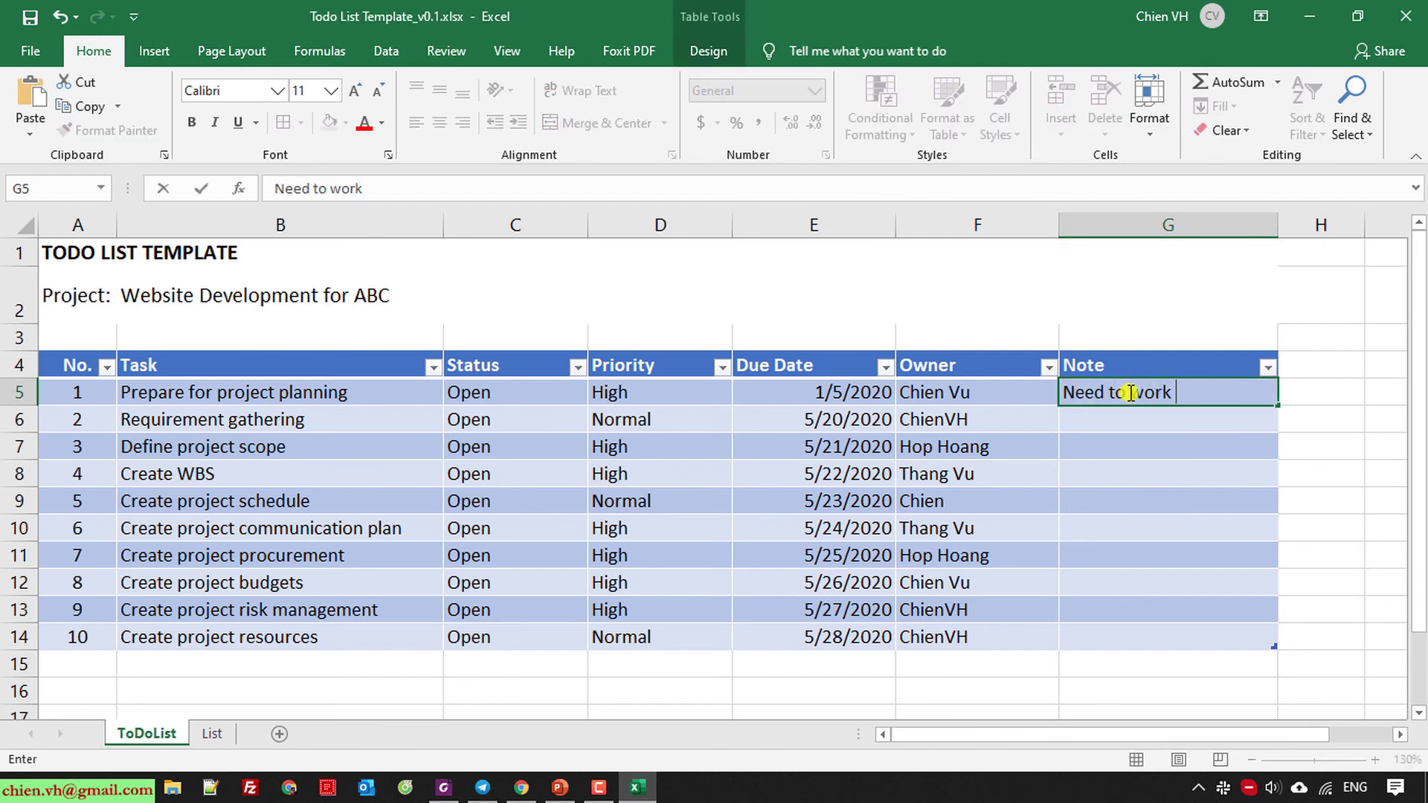
{"action": "type", "text": " as priority."}
{"action": "key", "text": "Return"}
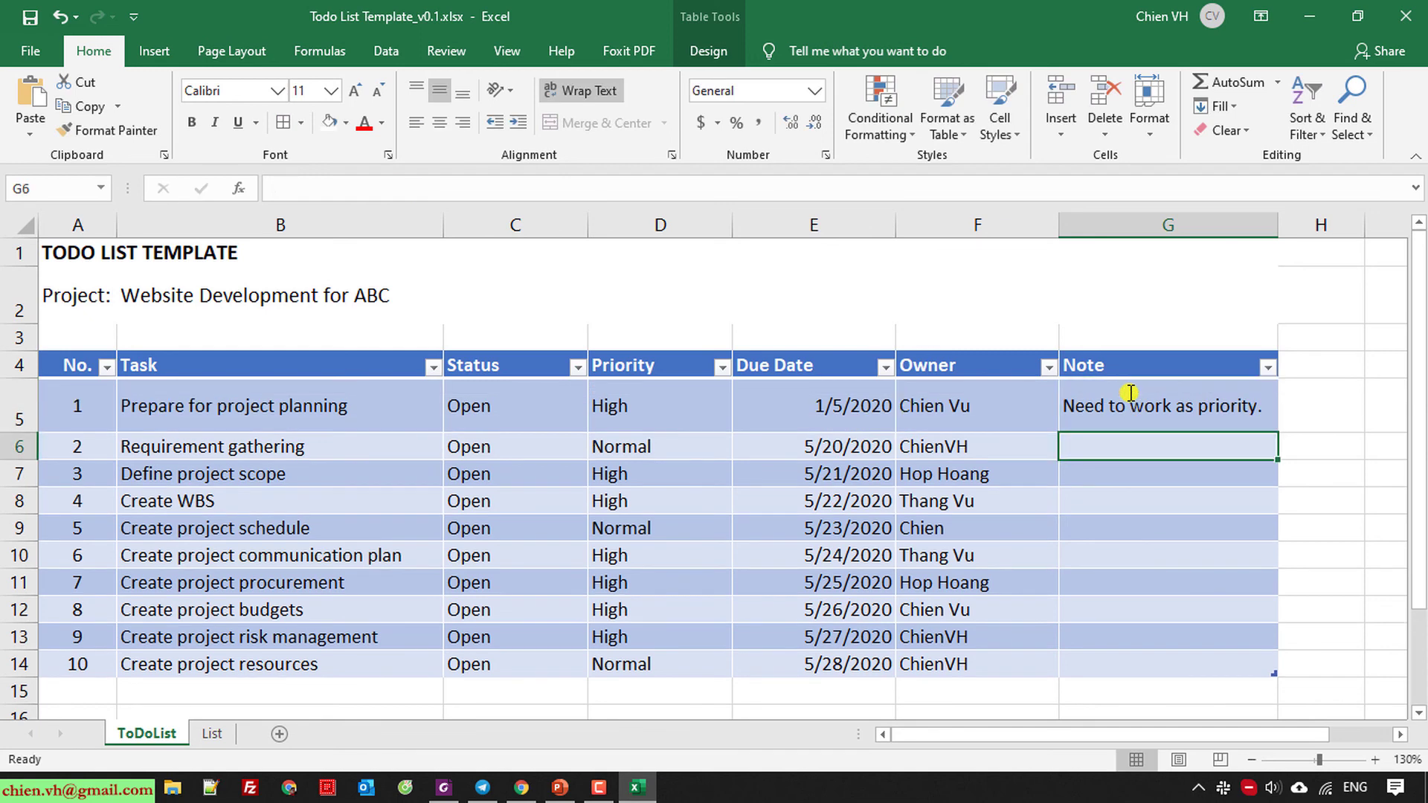
Widen the Note column and autofit row 5 so the note fits on one line.
{"action": "left_click_drag", "start_coordinate": [1283, 224], "coordinate": [1304, 225]}
{"action": "double_click", "coordinate": [32, 433]}
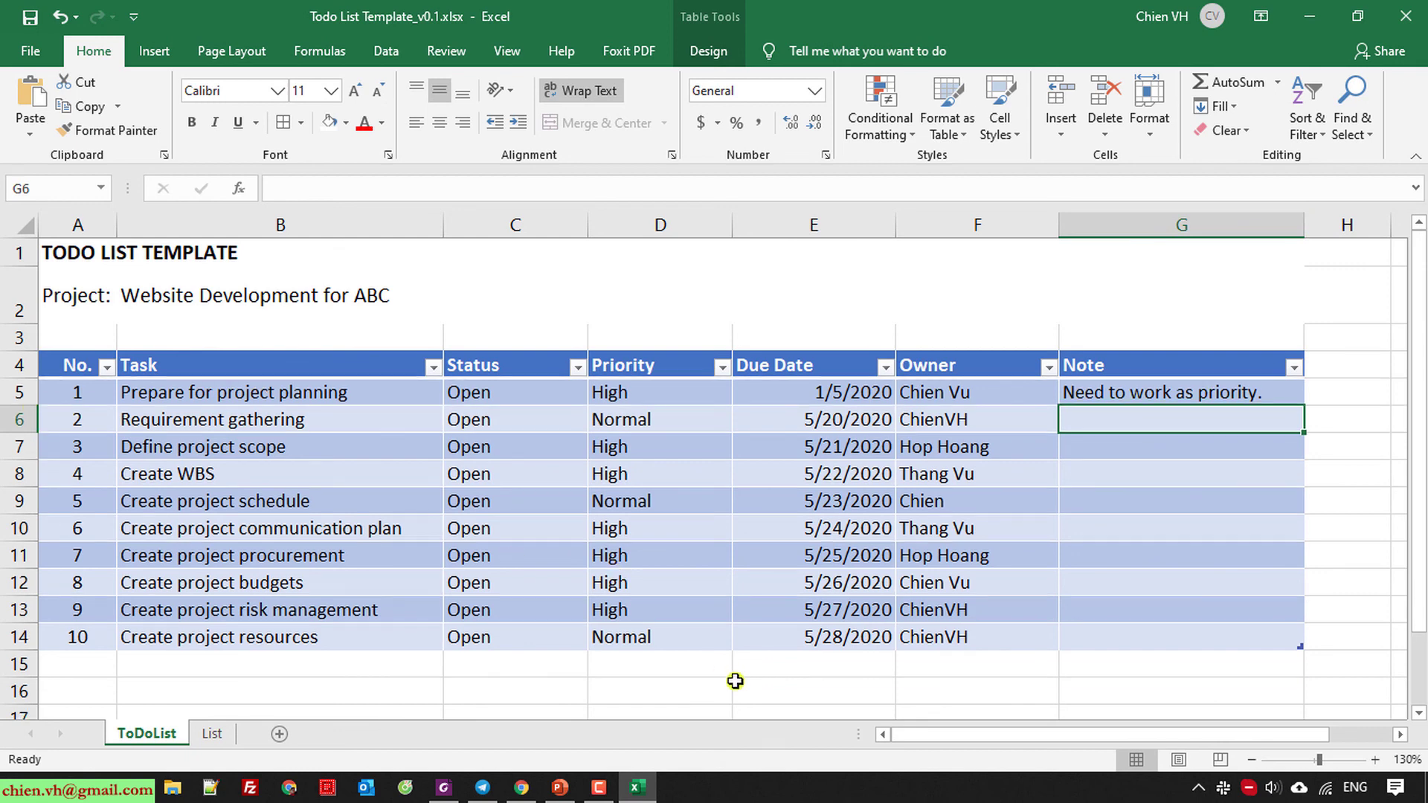
{"action": "scroll", "coordinate": [640, 679], "scroll_direction": "down", "scroll_amount": 1}
{"action": "scroll", "coordinate": [640, 680], "scroll_direction": "up", "scroll_amount": 1}
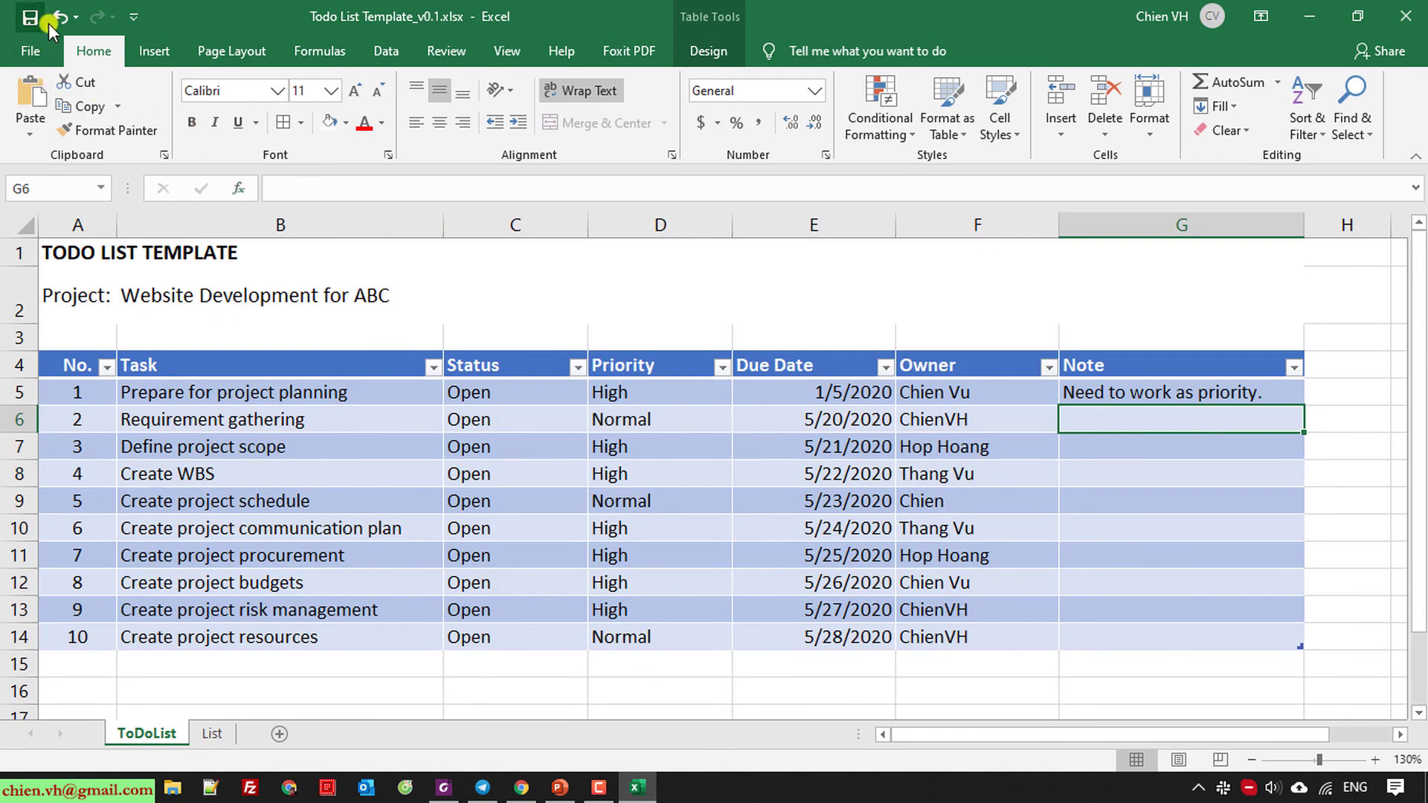
Set task 3's status to In Progress and tasks 4 and 6 to Complete from the dropdowns.
{"action": "left_click", "coordinate": [550, 445]}
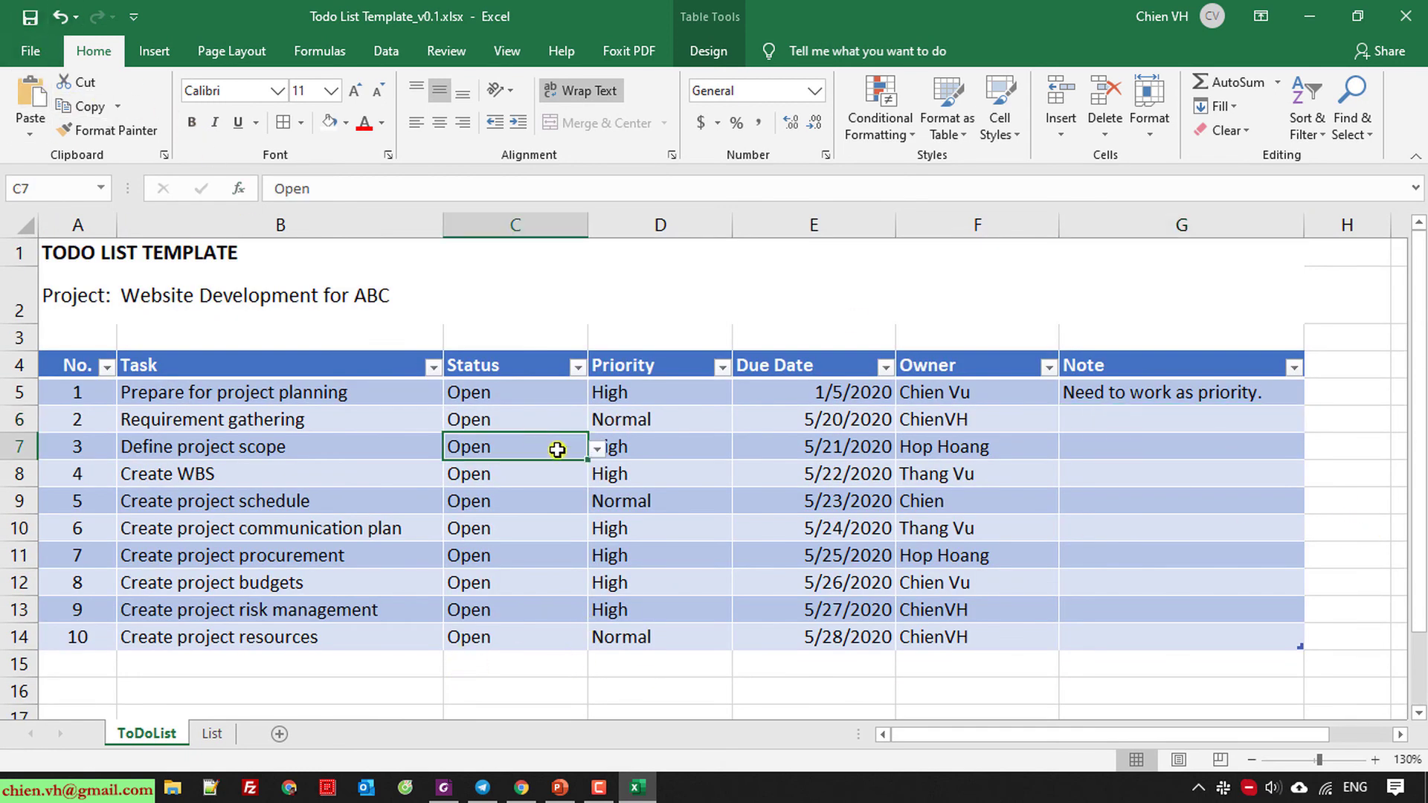
{"action": "left_click", "coordinate": [596, 449]}
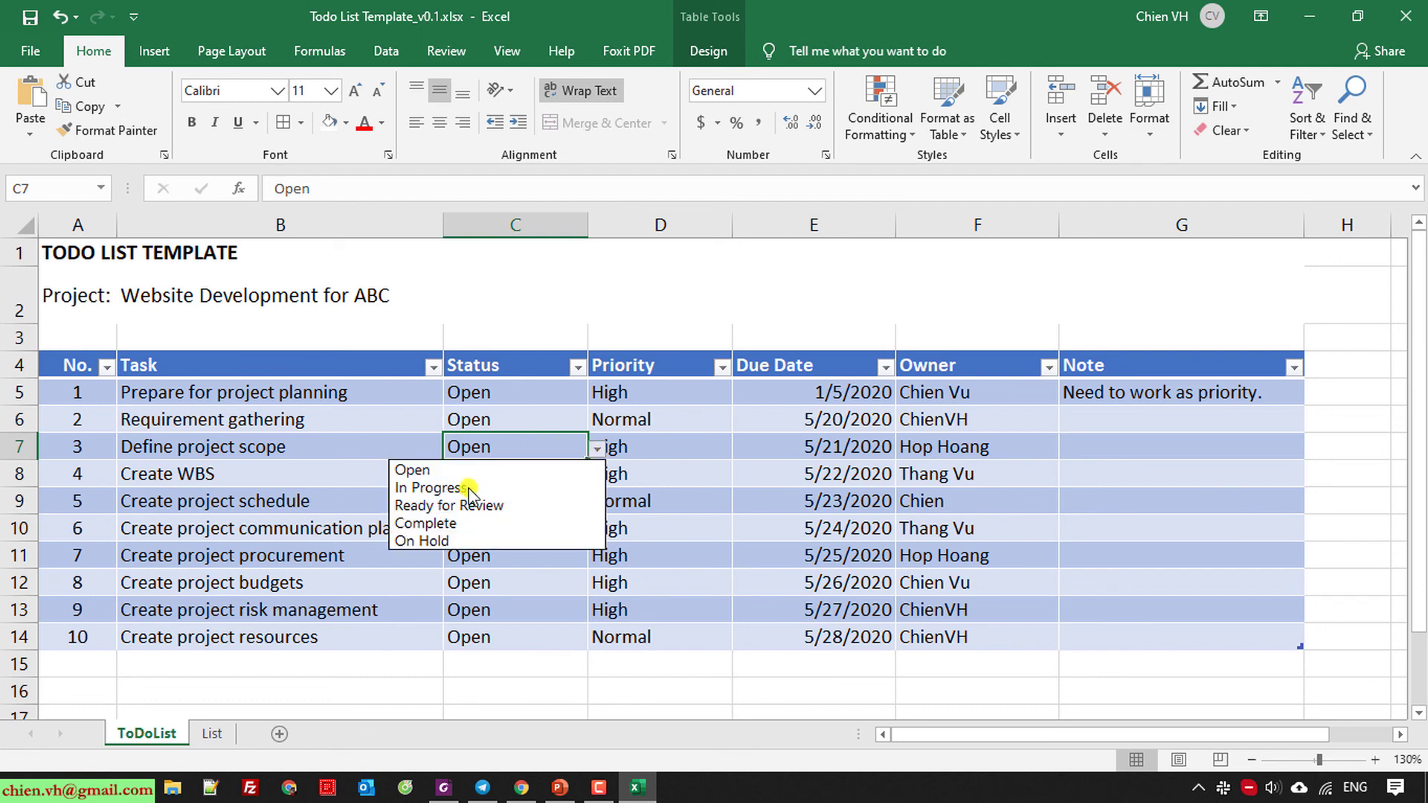
{"action": "left_click", "coordinate": [466, 488]}
{"action": "left_click", "coordinate": [549, 482]}
{"action": "left_click", "coordinate": [596, 476]}
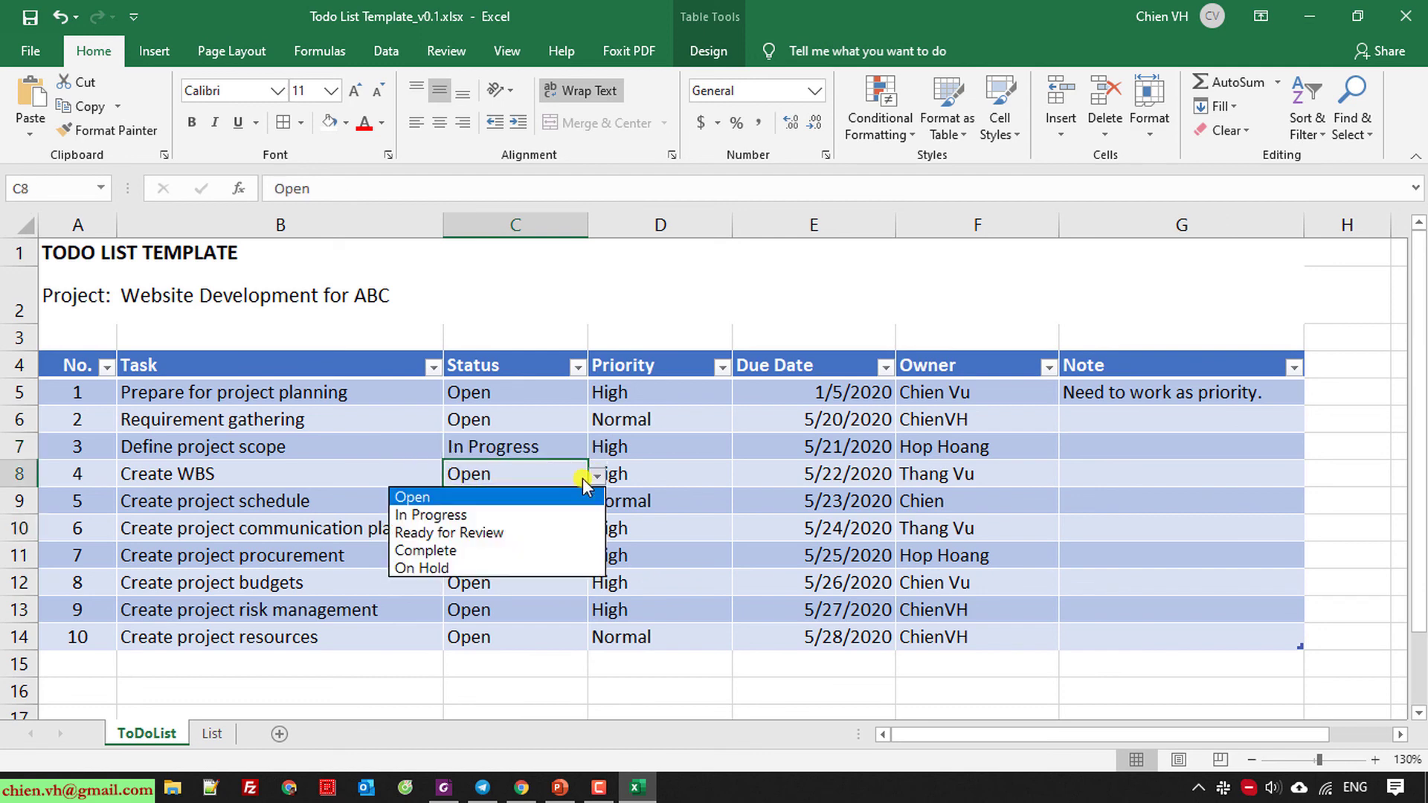
{"action": "left_click", "coordinate": [476, 551]}
{"action": "left_click", "coordinate": [521, 525]}
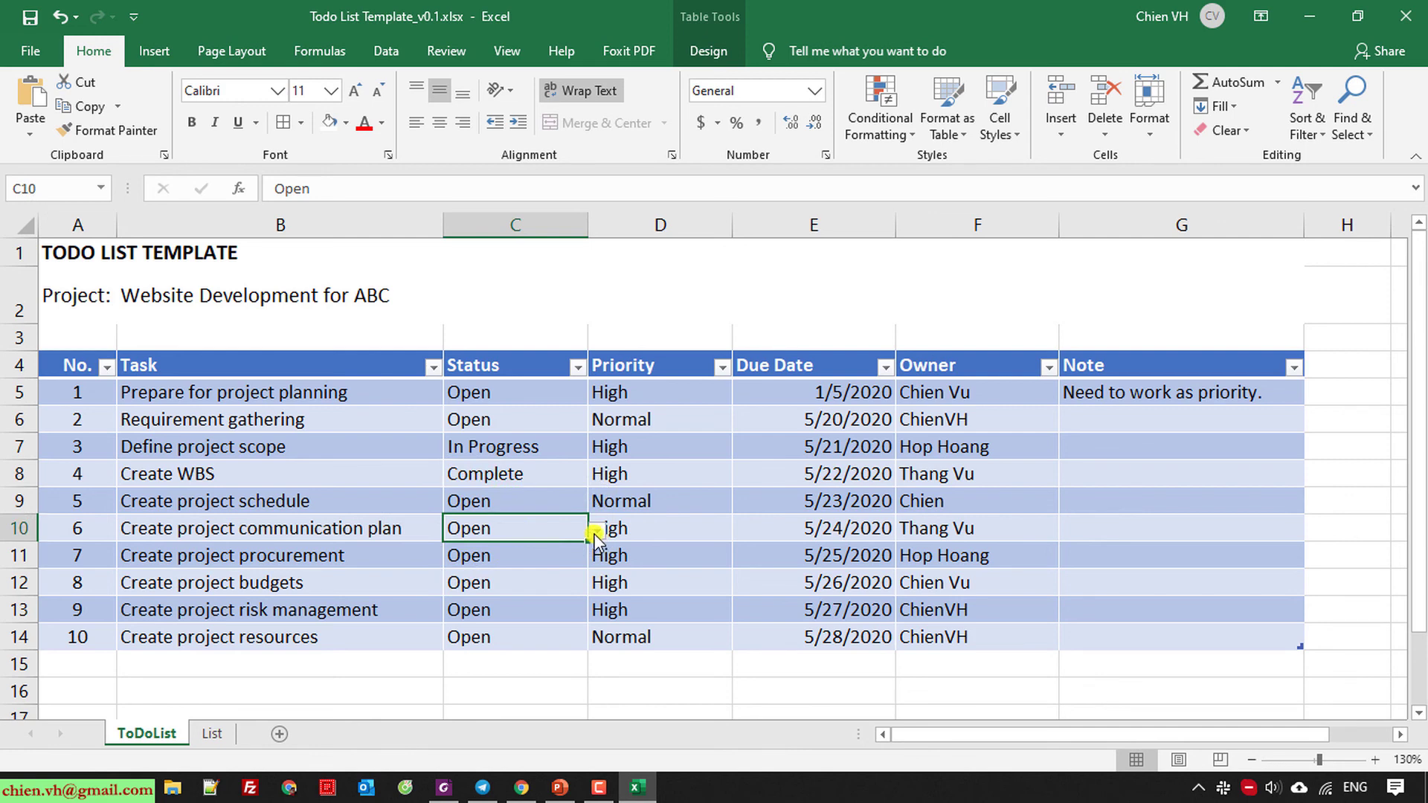
{"action": "left_click", "coordinate": [597, 530]}
{"action": "left_click", "coordinate": [485, 606]}
{"action": "left_click", "coordinate": [783, 669]}
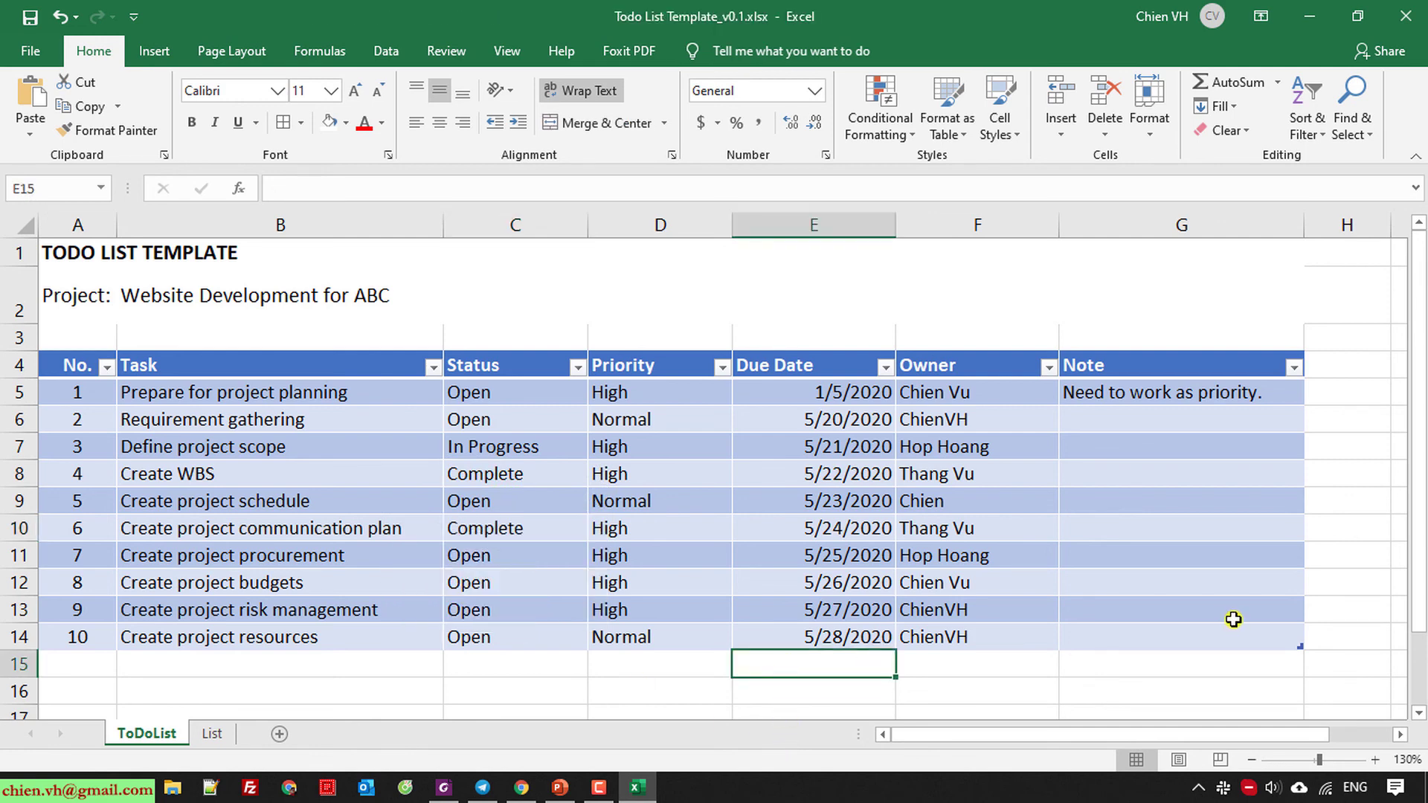
{"action": "left_click", "coordinate": [1234, 619]}
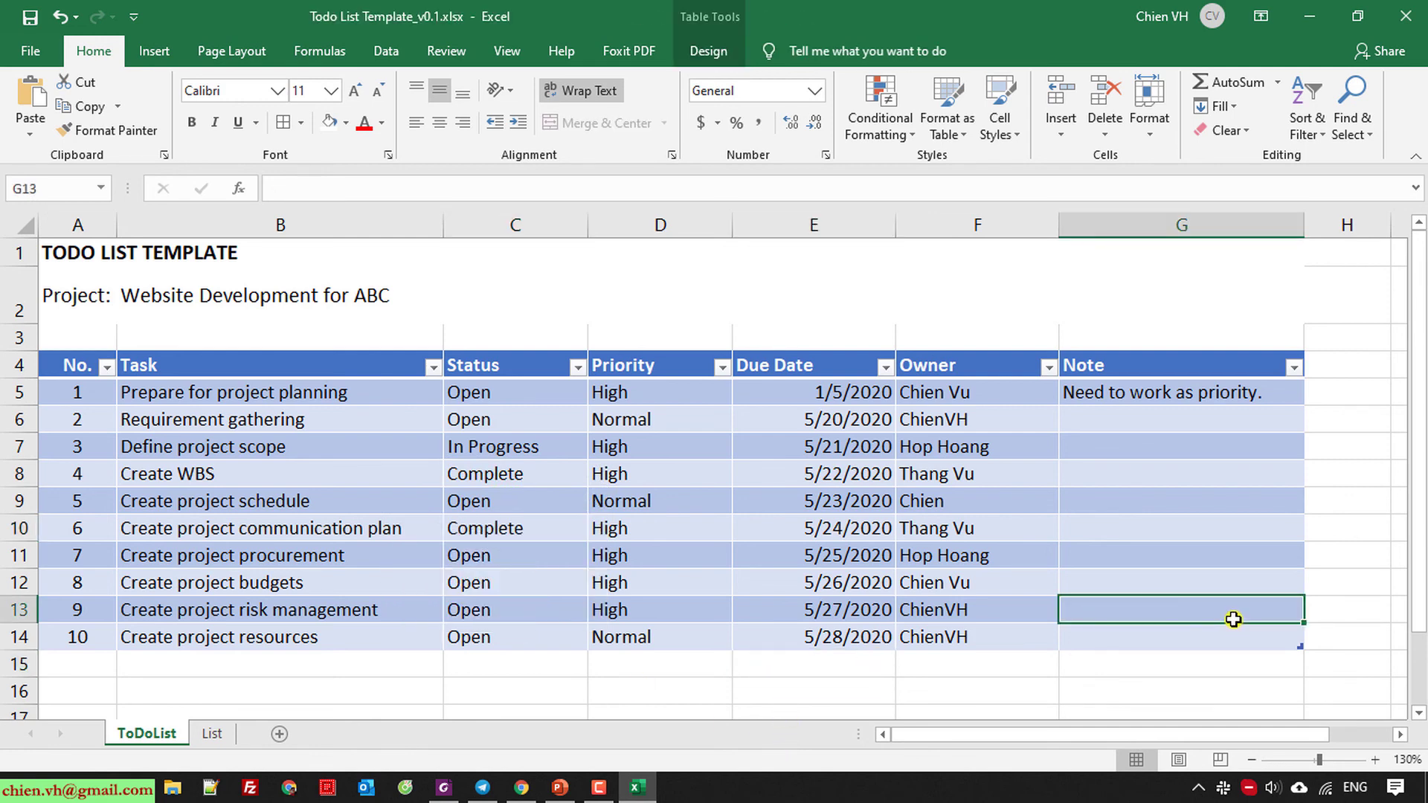